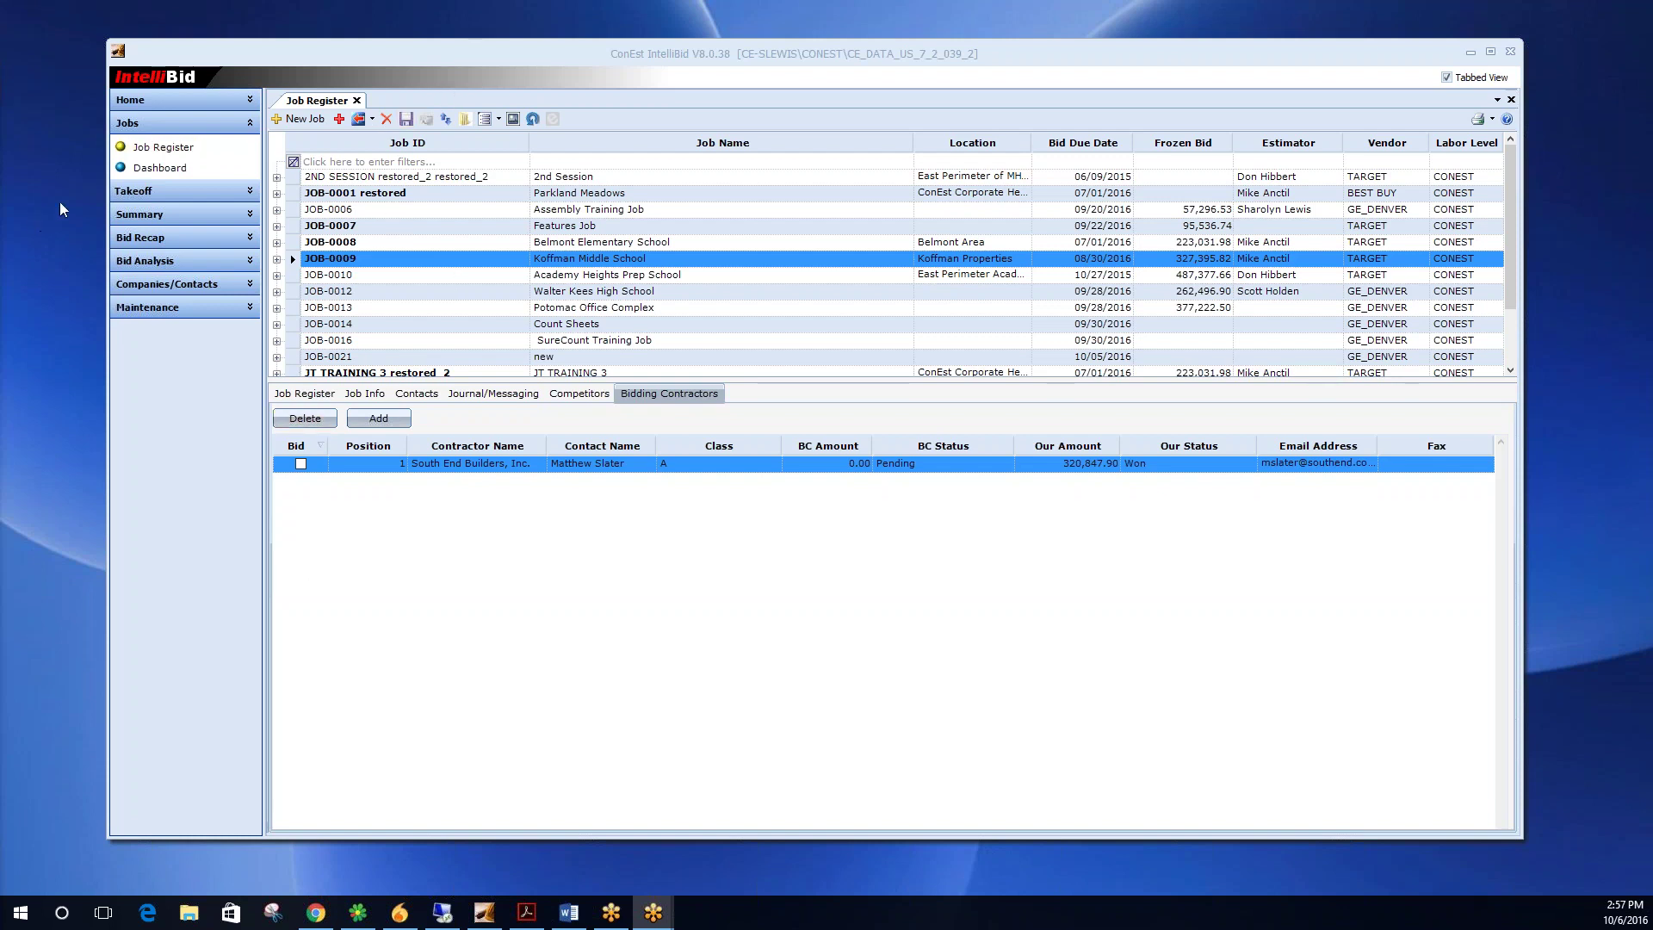
Open the job dashboard and show all job bids in the Bid Due Dates list.
{"action": "left_click", "coordinate": [150, 168]}
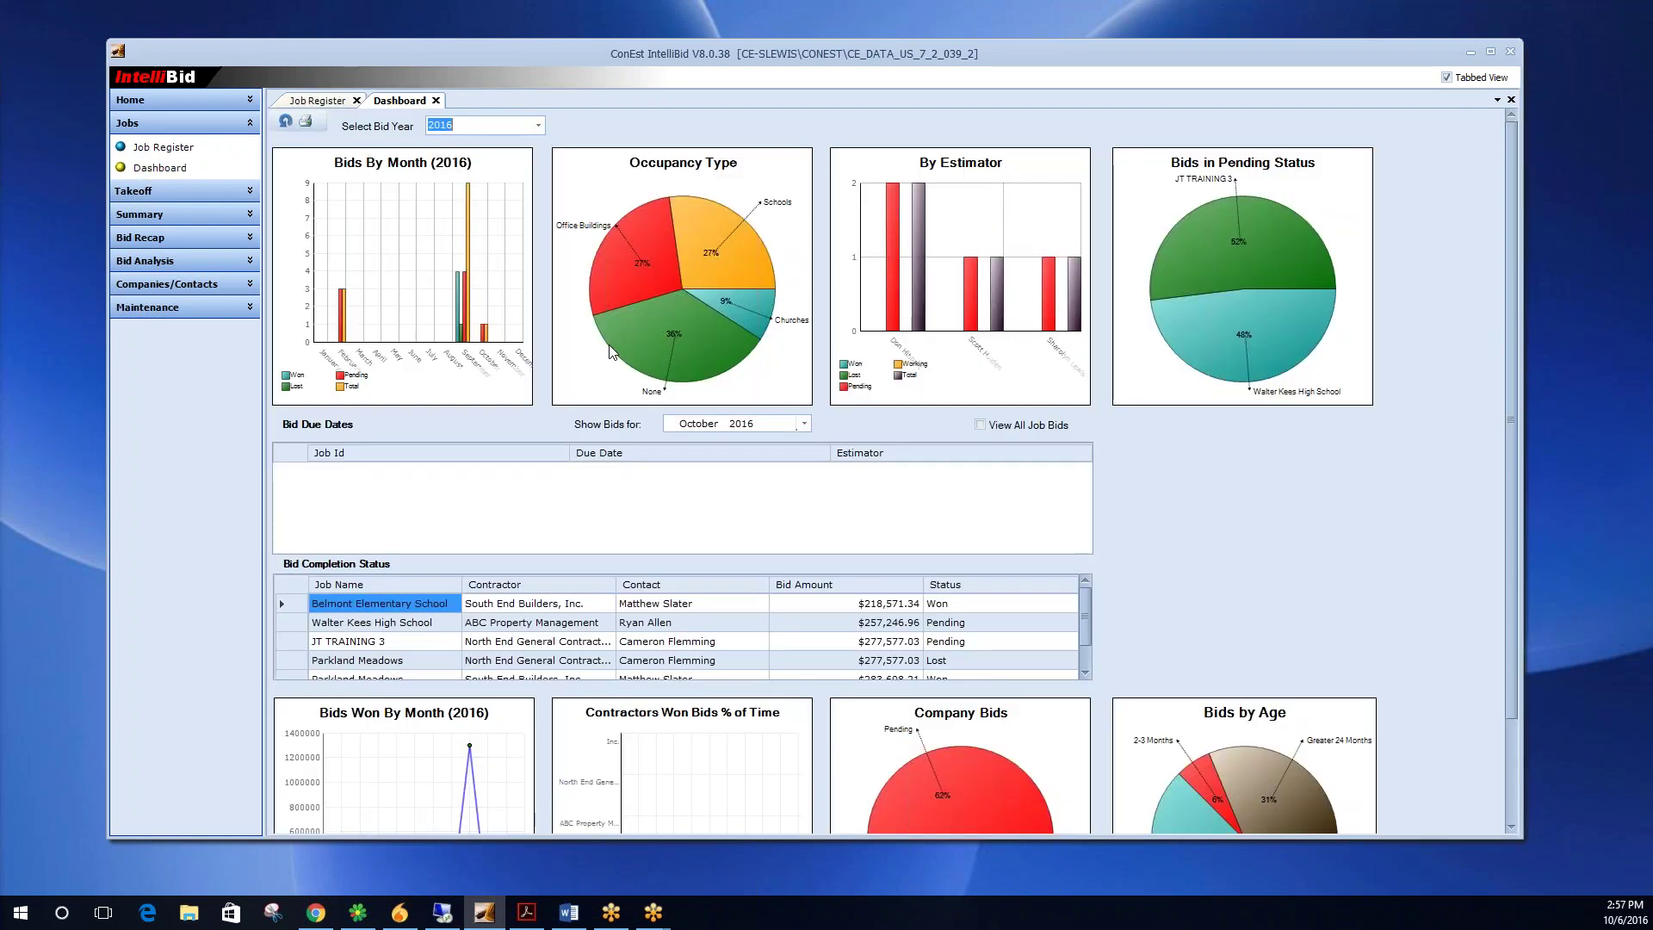
{"action": "mouse_move", "coordinate": [638, 343]}
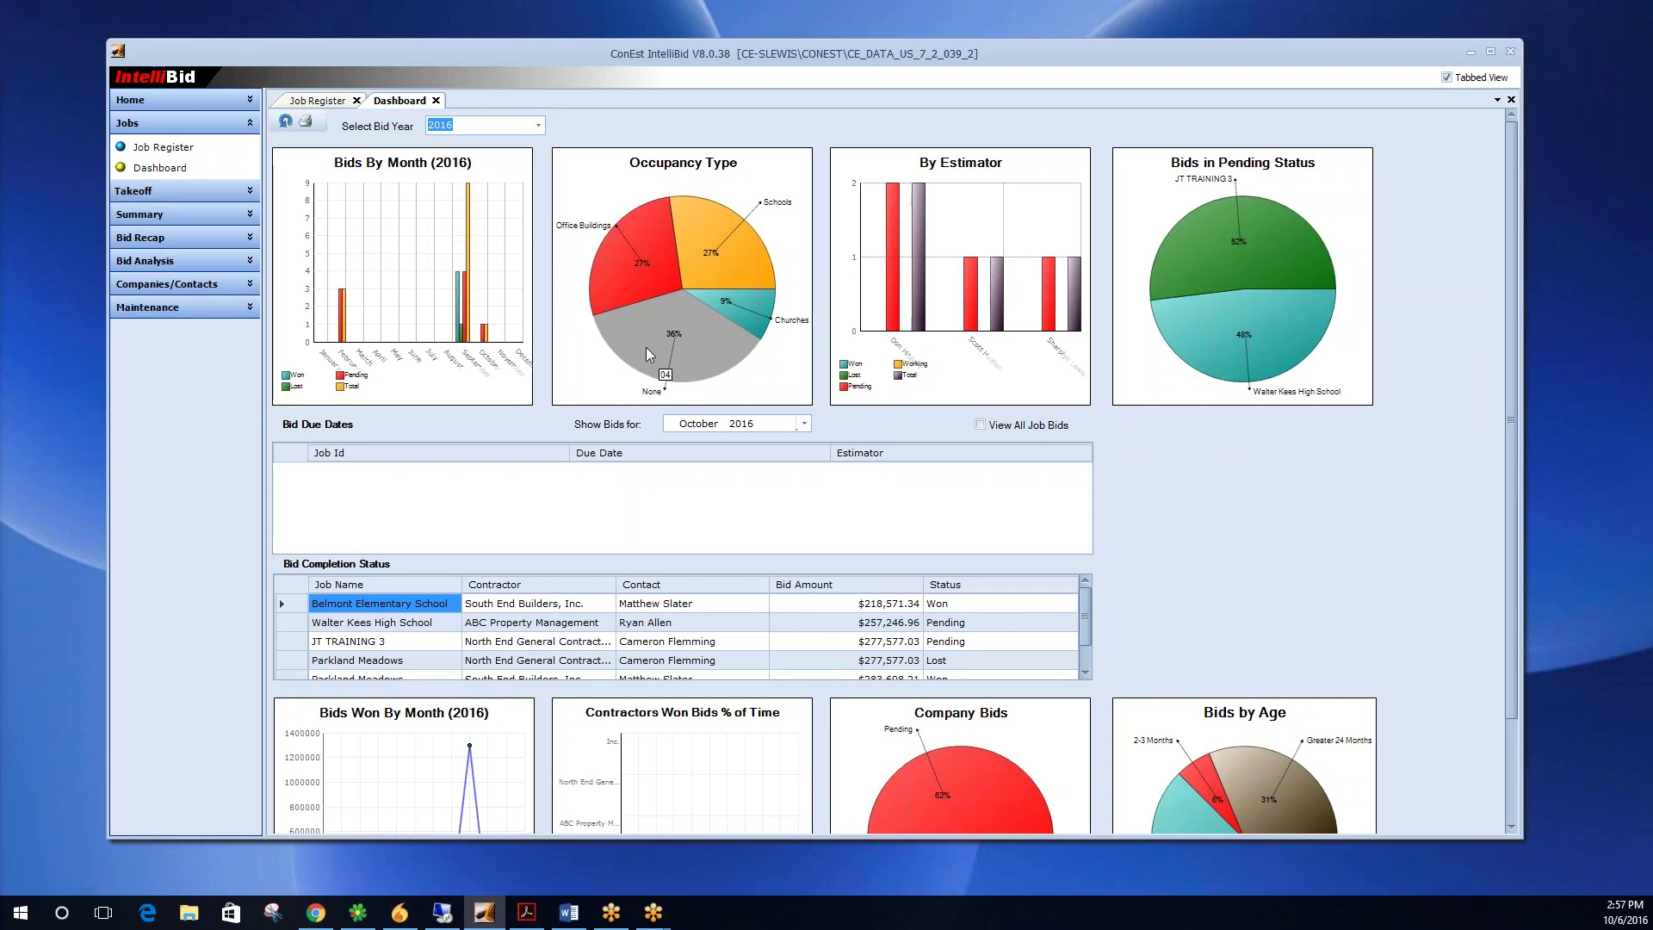
{"action": "left_click", "coordinate": [982, 424]}
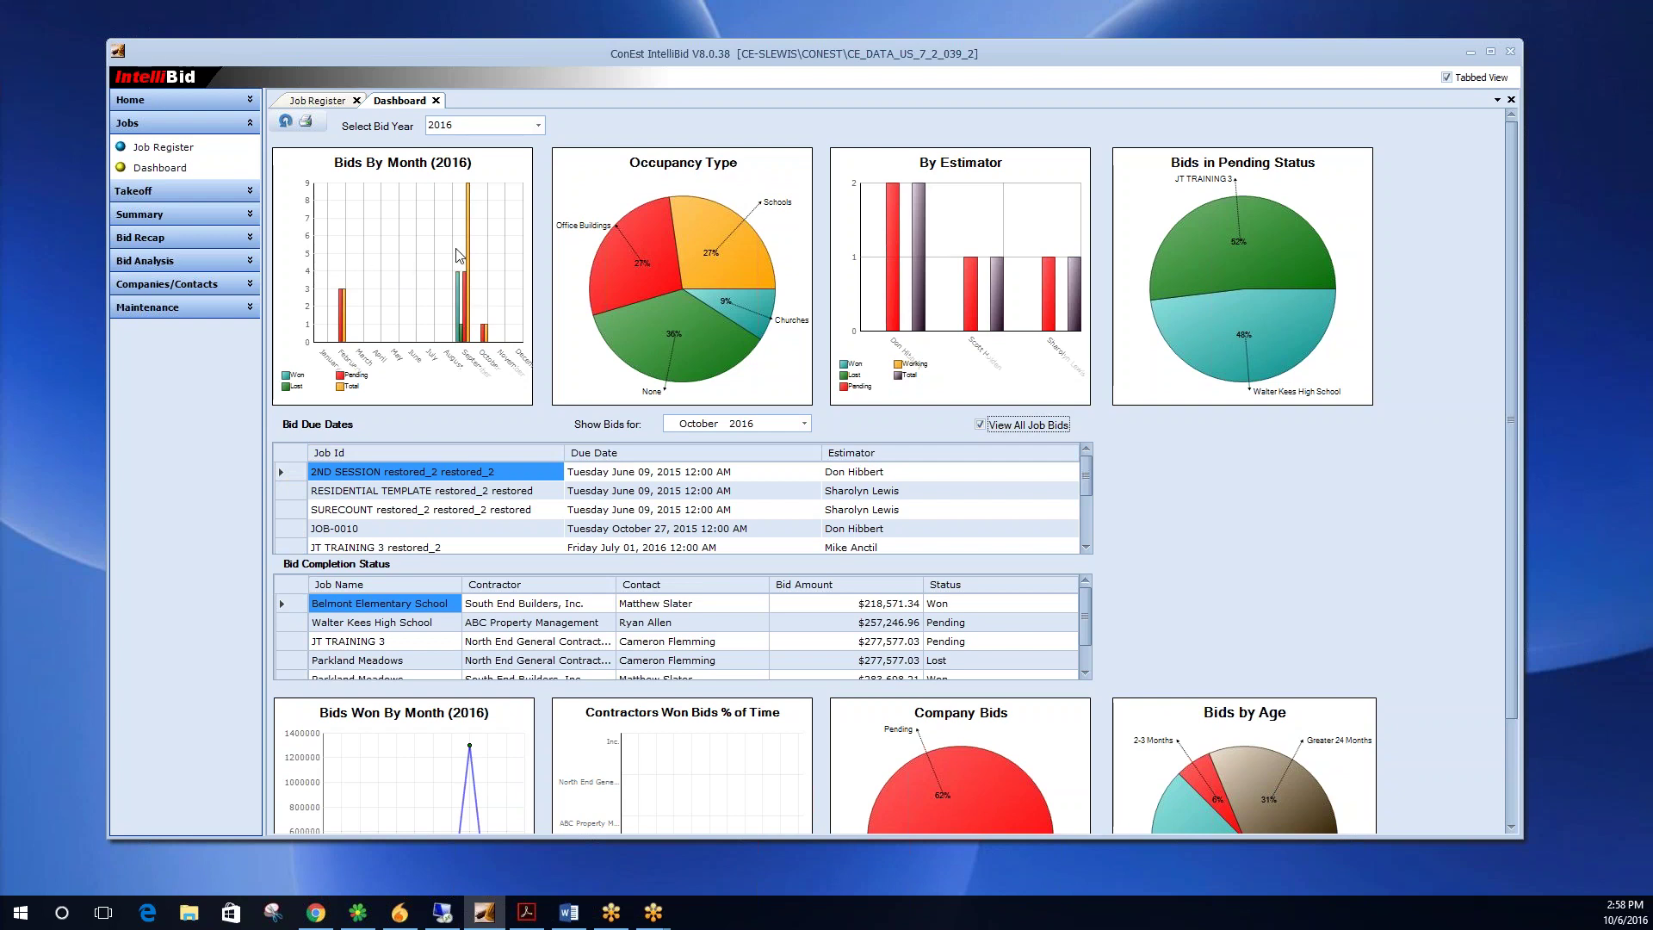
{"action": "mouse_move", "coordinate": [1240, 255]}
Open the register details of the Koffman Middle School job in the Job Register and view the available occupancy types.
{"action": "left_click", "coordinate": [172, 147]}
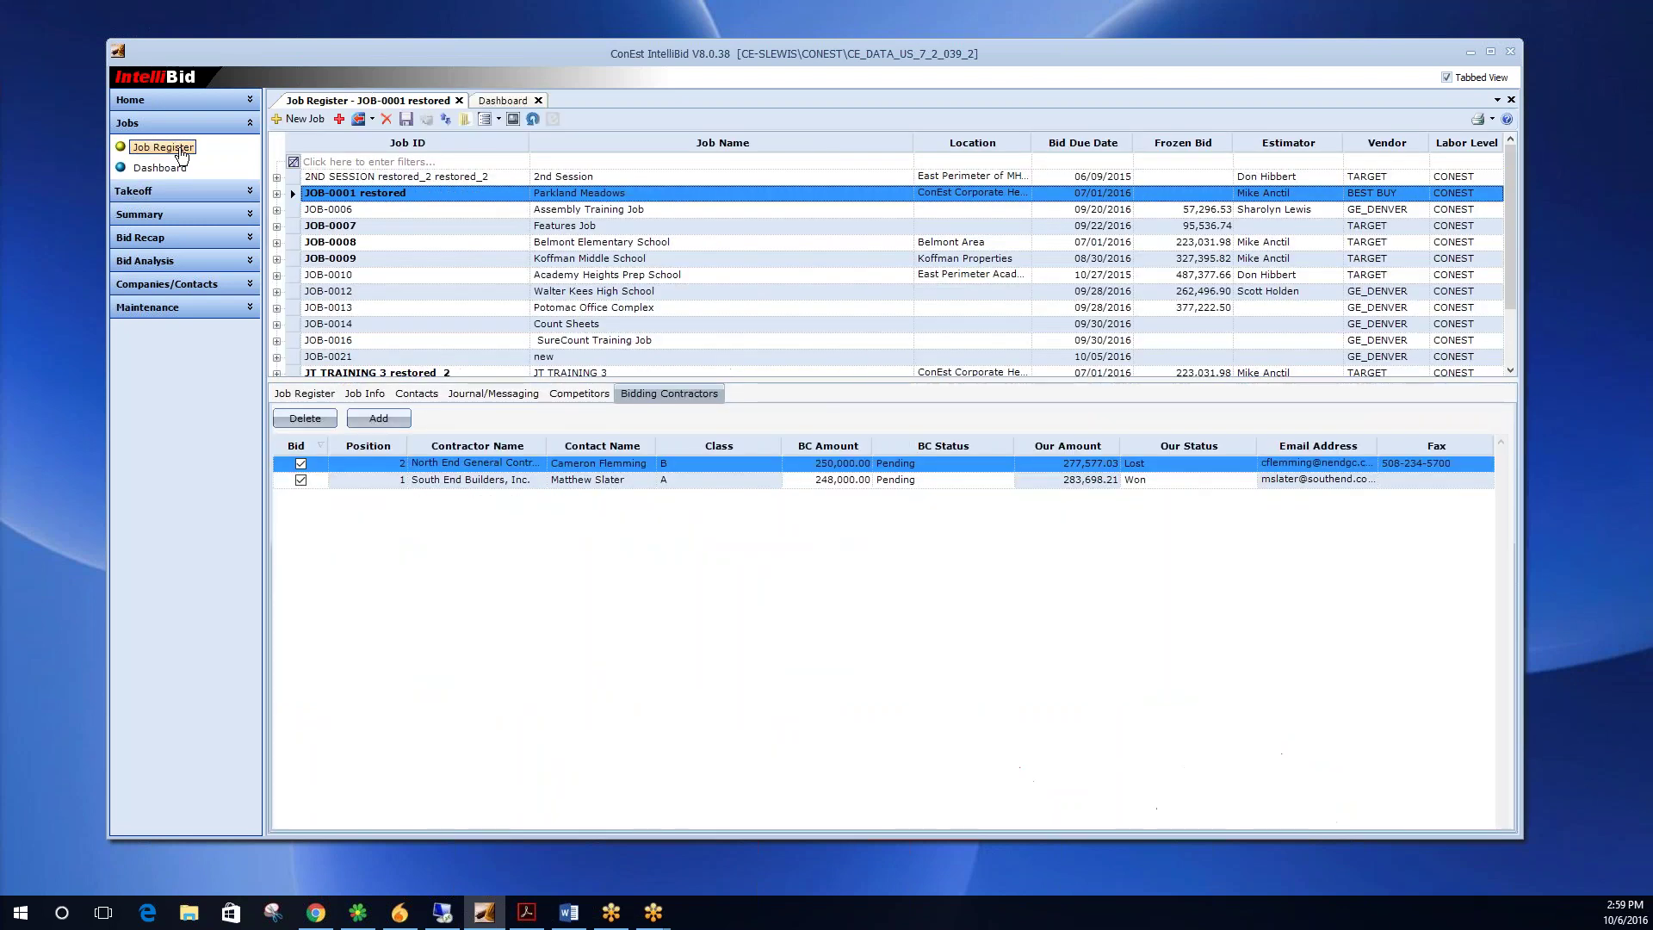
{"action": "left_click", "coordinate": [536, 260]}
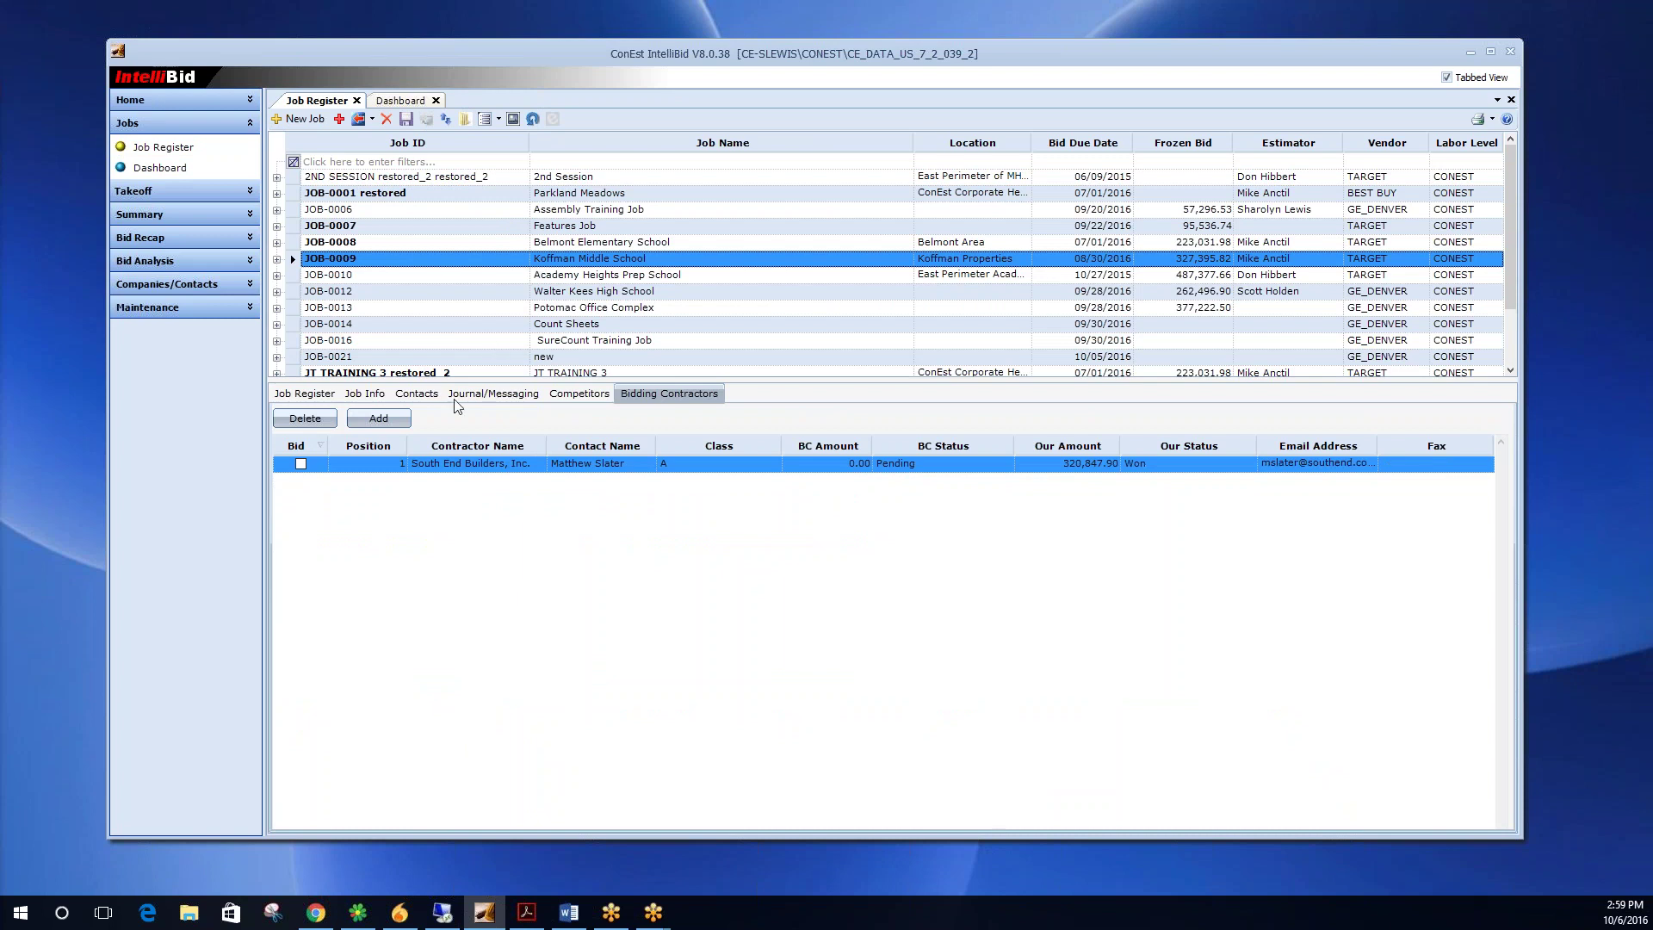
{"action": "left_click", "coordinate": [301, 397]}
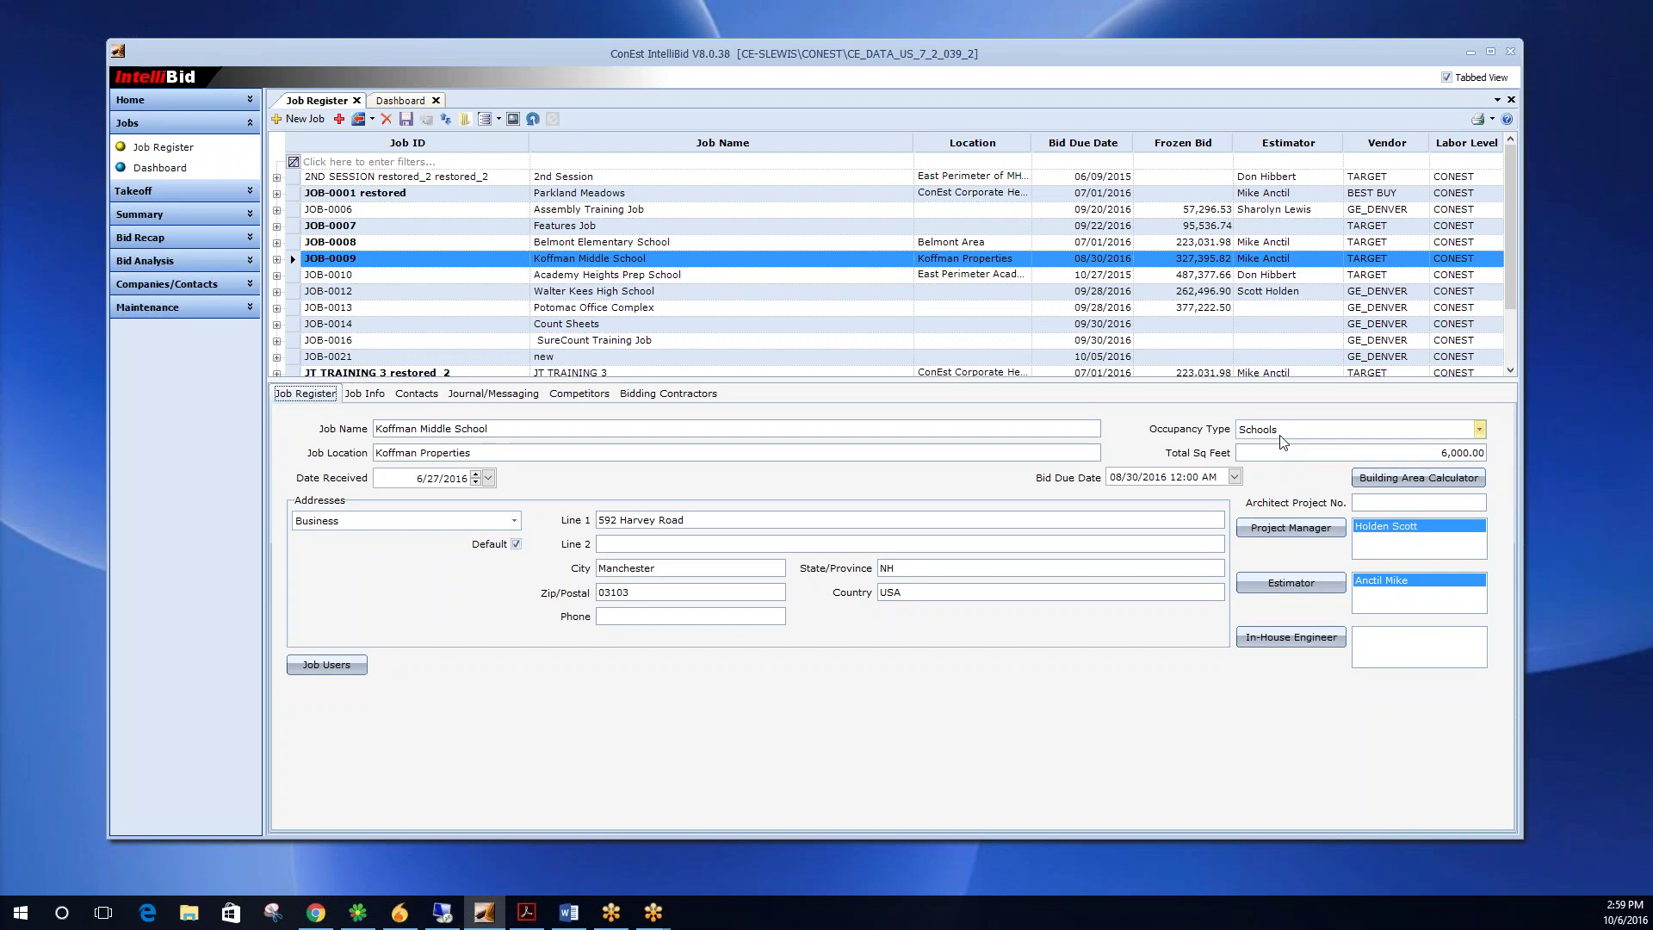
{"action": "left_click", "coordinate": [1480, 431]}
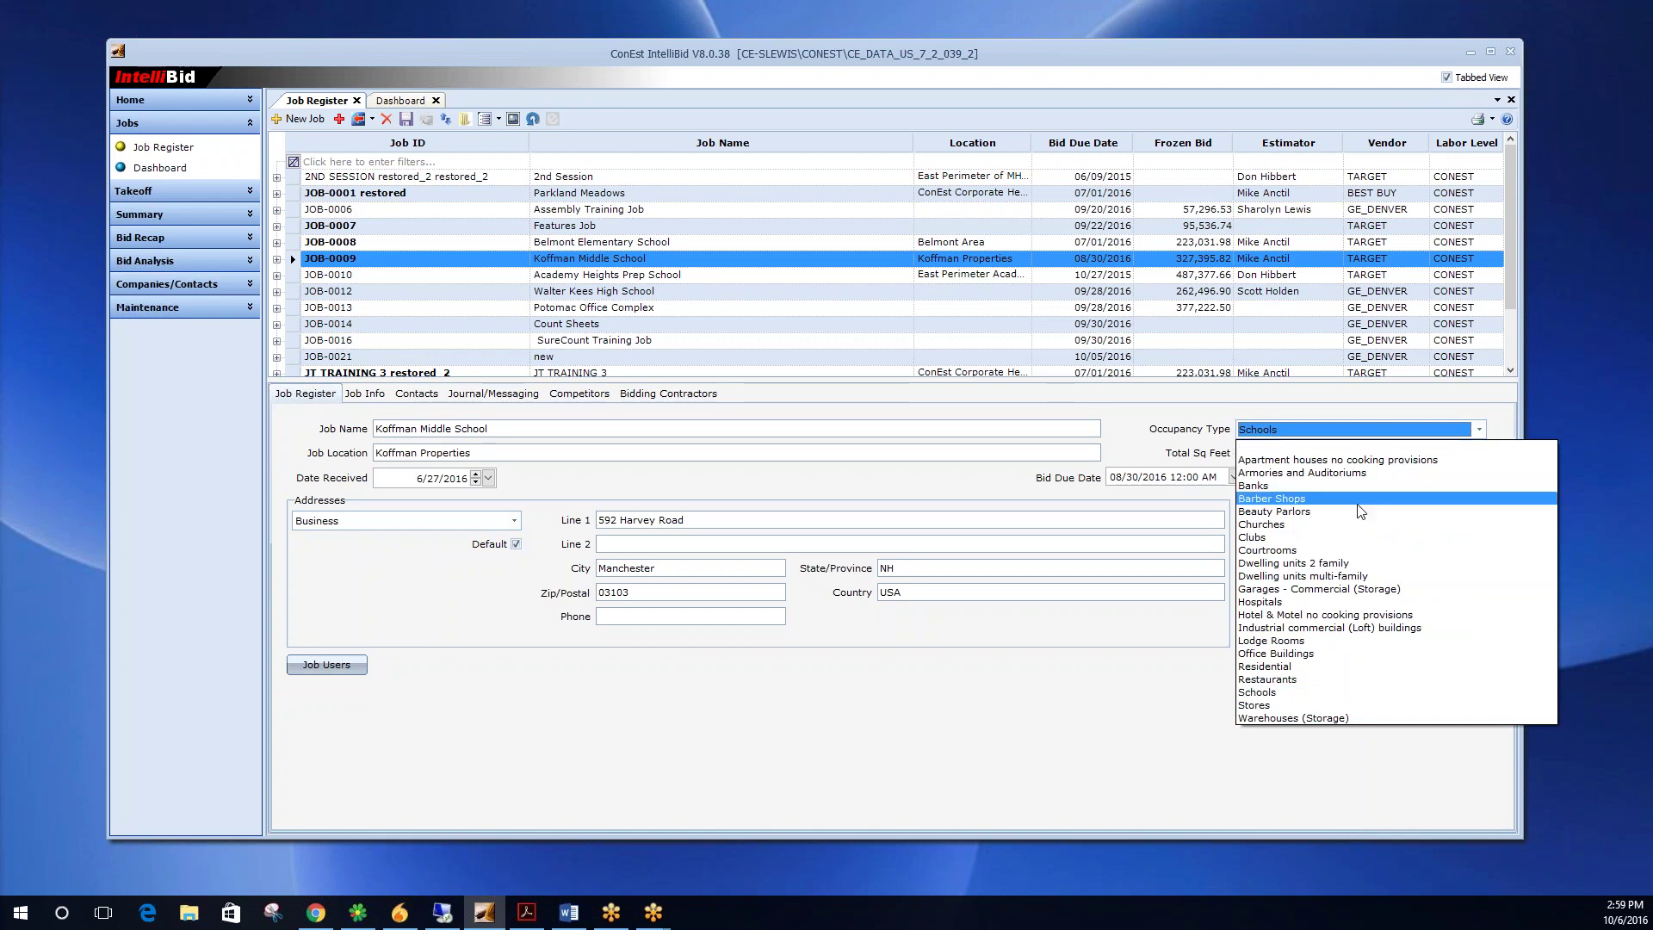
Look through the maintainable occupancy type values in Fields Maintenance and close the dialog without changing them.
{"action": "left_click", "coordinate": [1506, 418]}
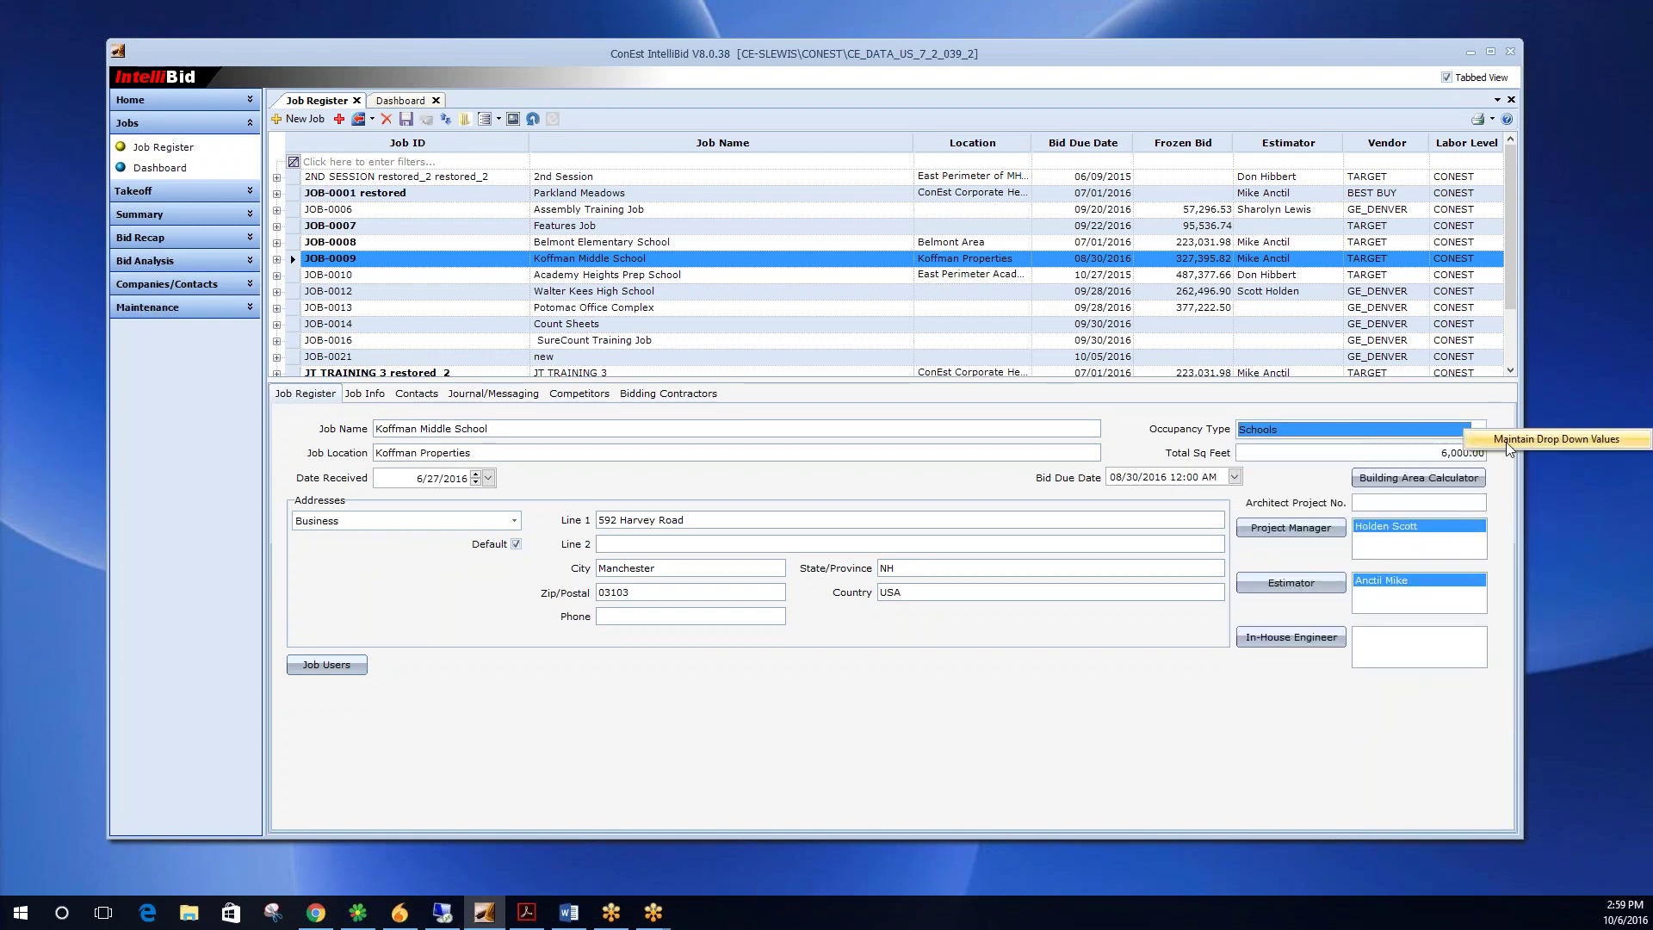
{"action": "left_click", "coordinate": [1506, 440]}
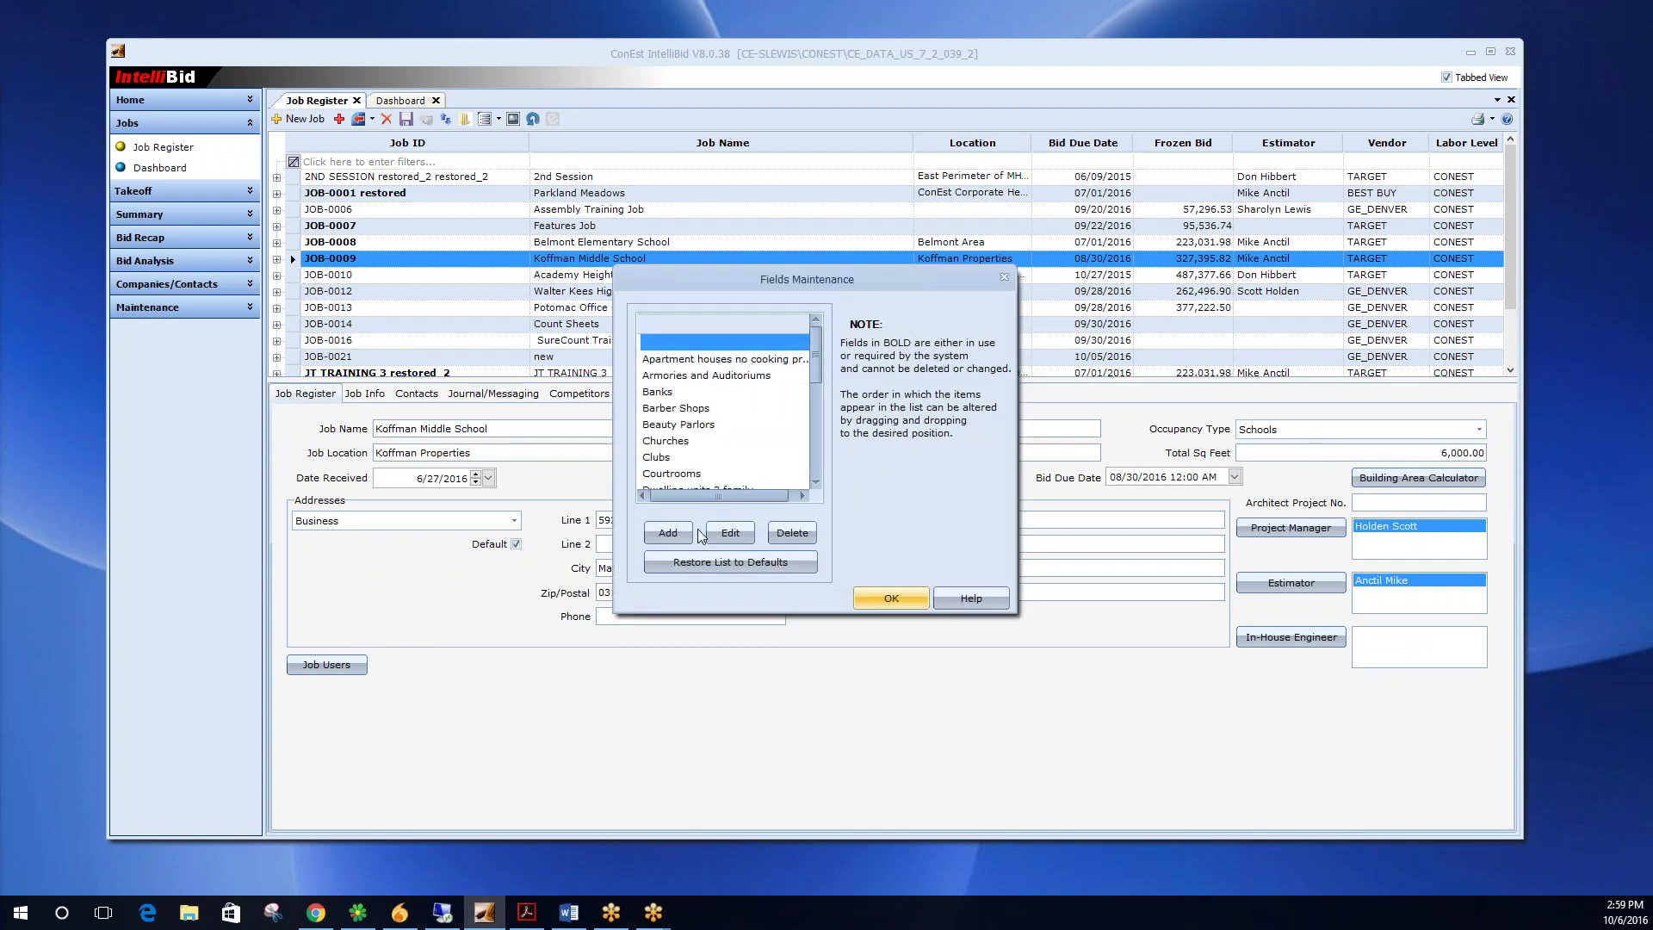
{"action": "left_click_drag", "start_coordinate": [815, 354], "coordinate": [834, 314]}
{"action": "left_click", "coordinate": [1003, 278]}
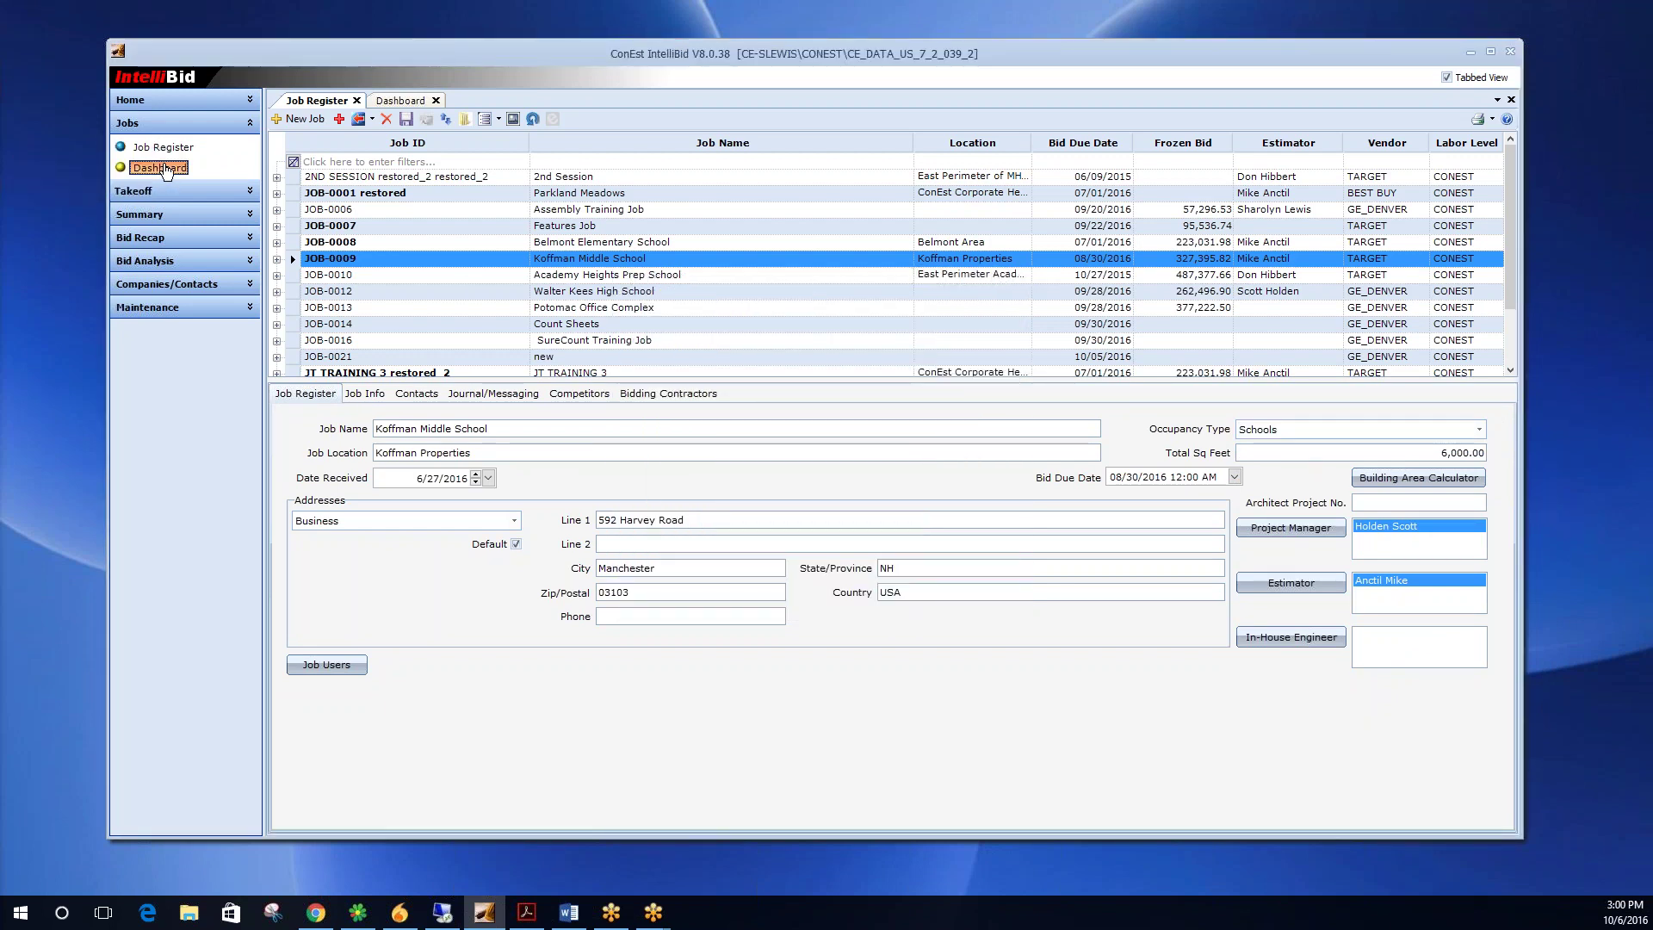
Return to the dashboard and limit the Bid Due Dates list to September 2016.
{"action": "left_click", "coordinate": [165, 169]}
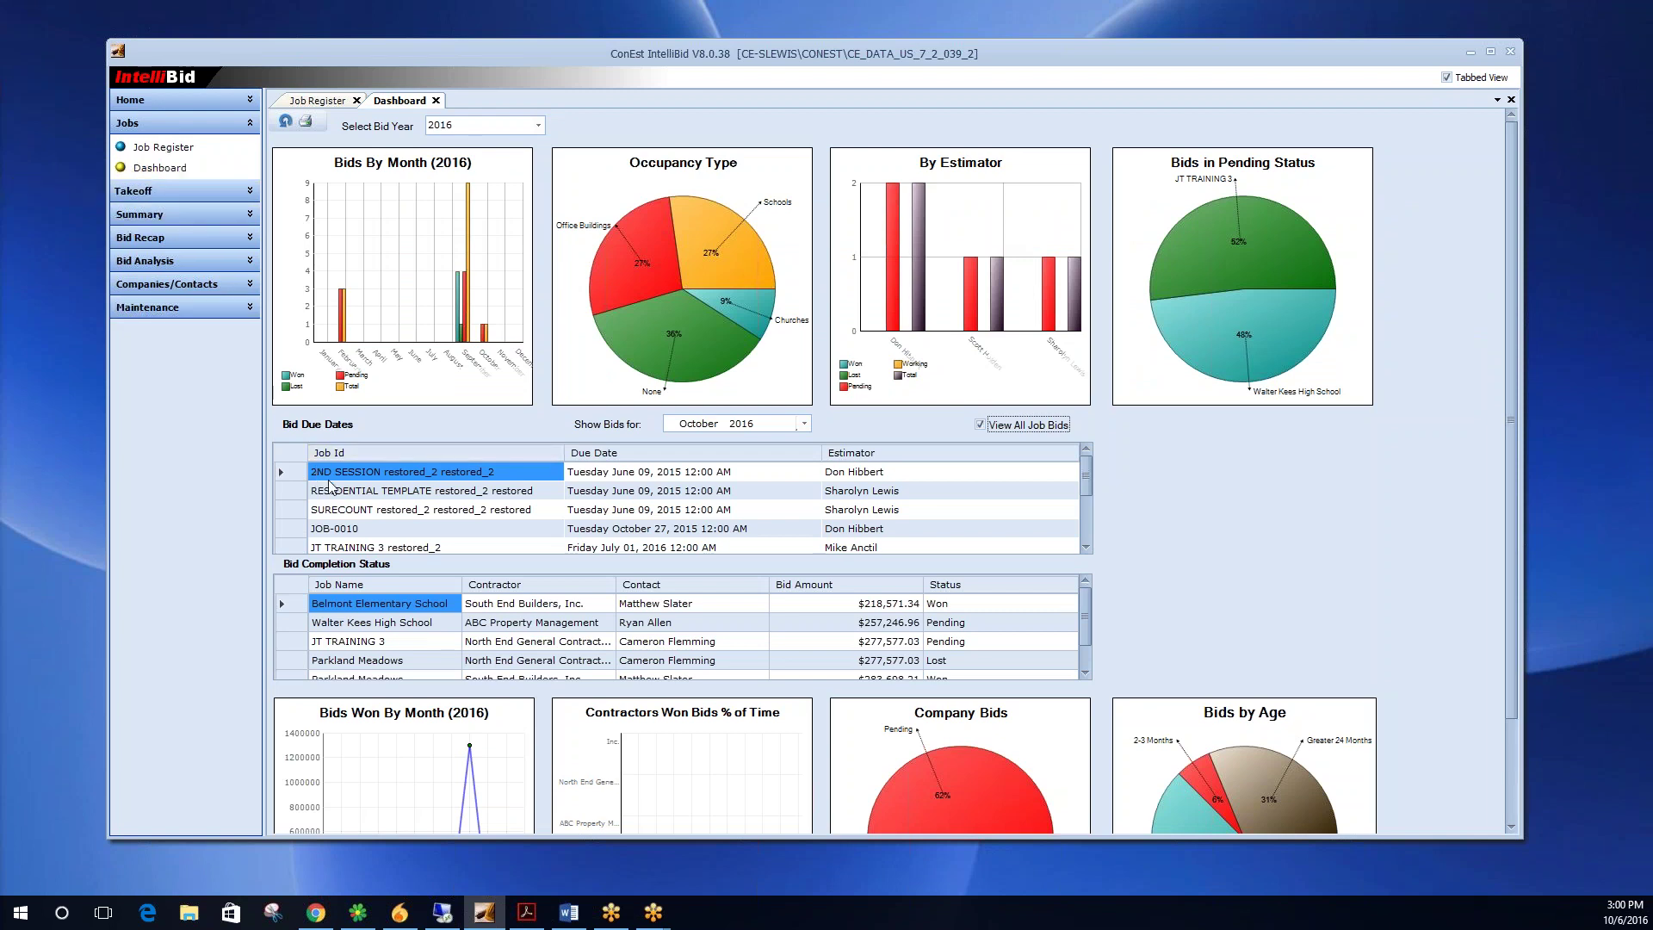
{"action": "left_click", "coordinate": [804, 425]}
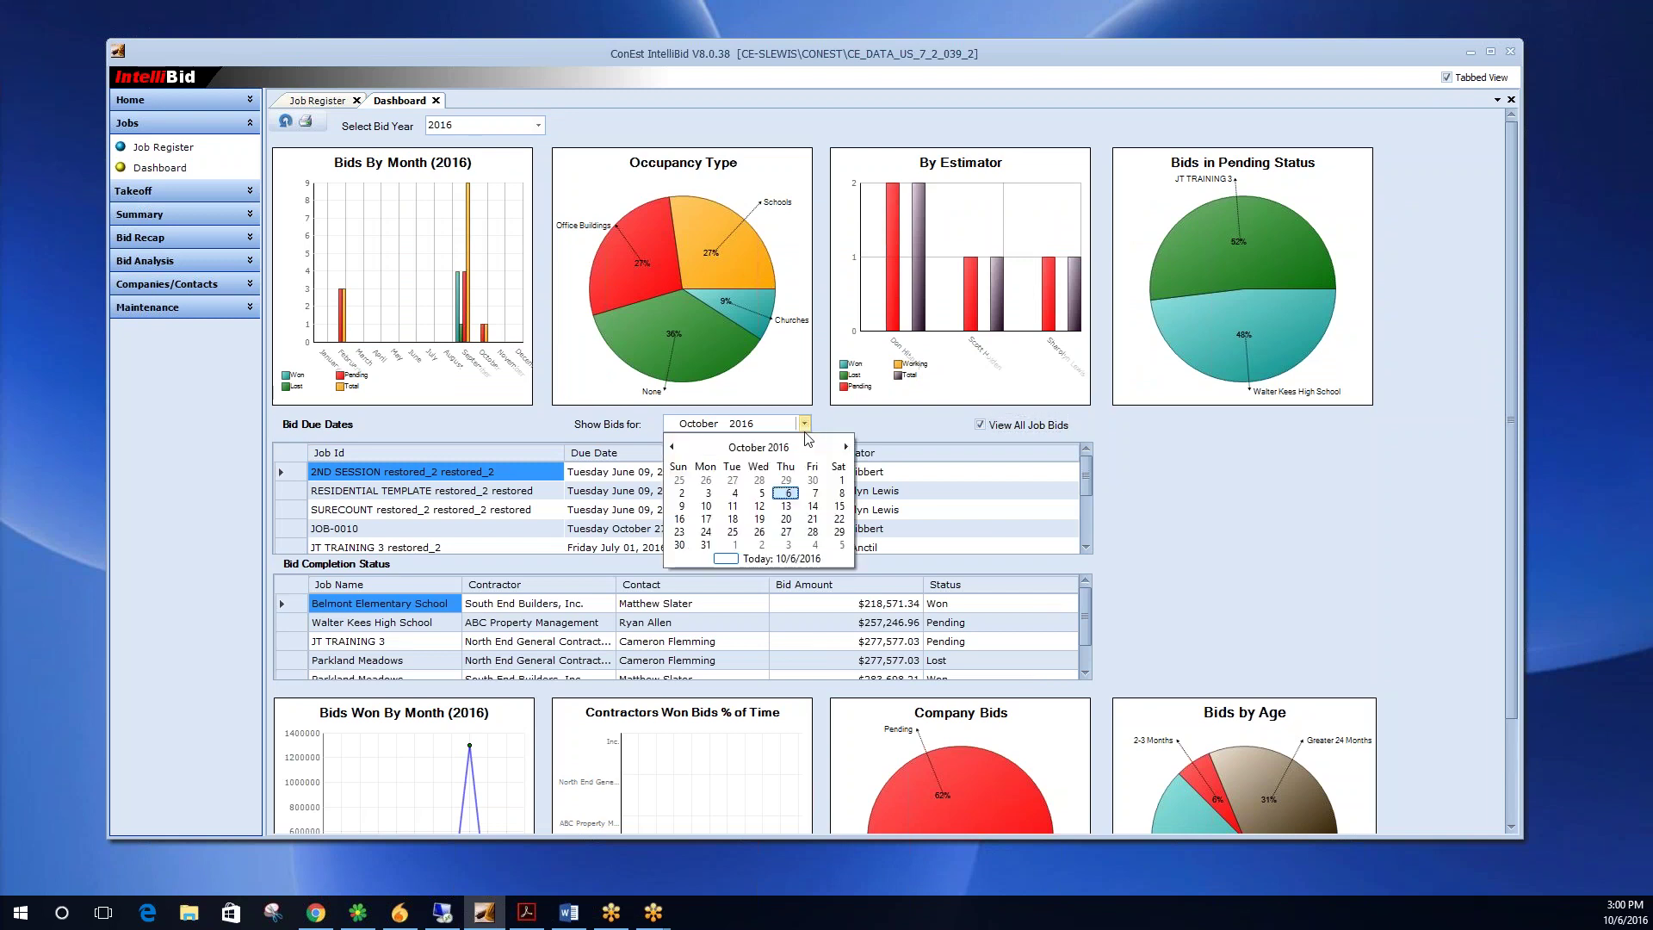
{"action": "left_click", "coordinate": [676, 449]}
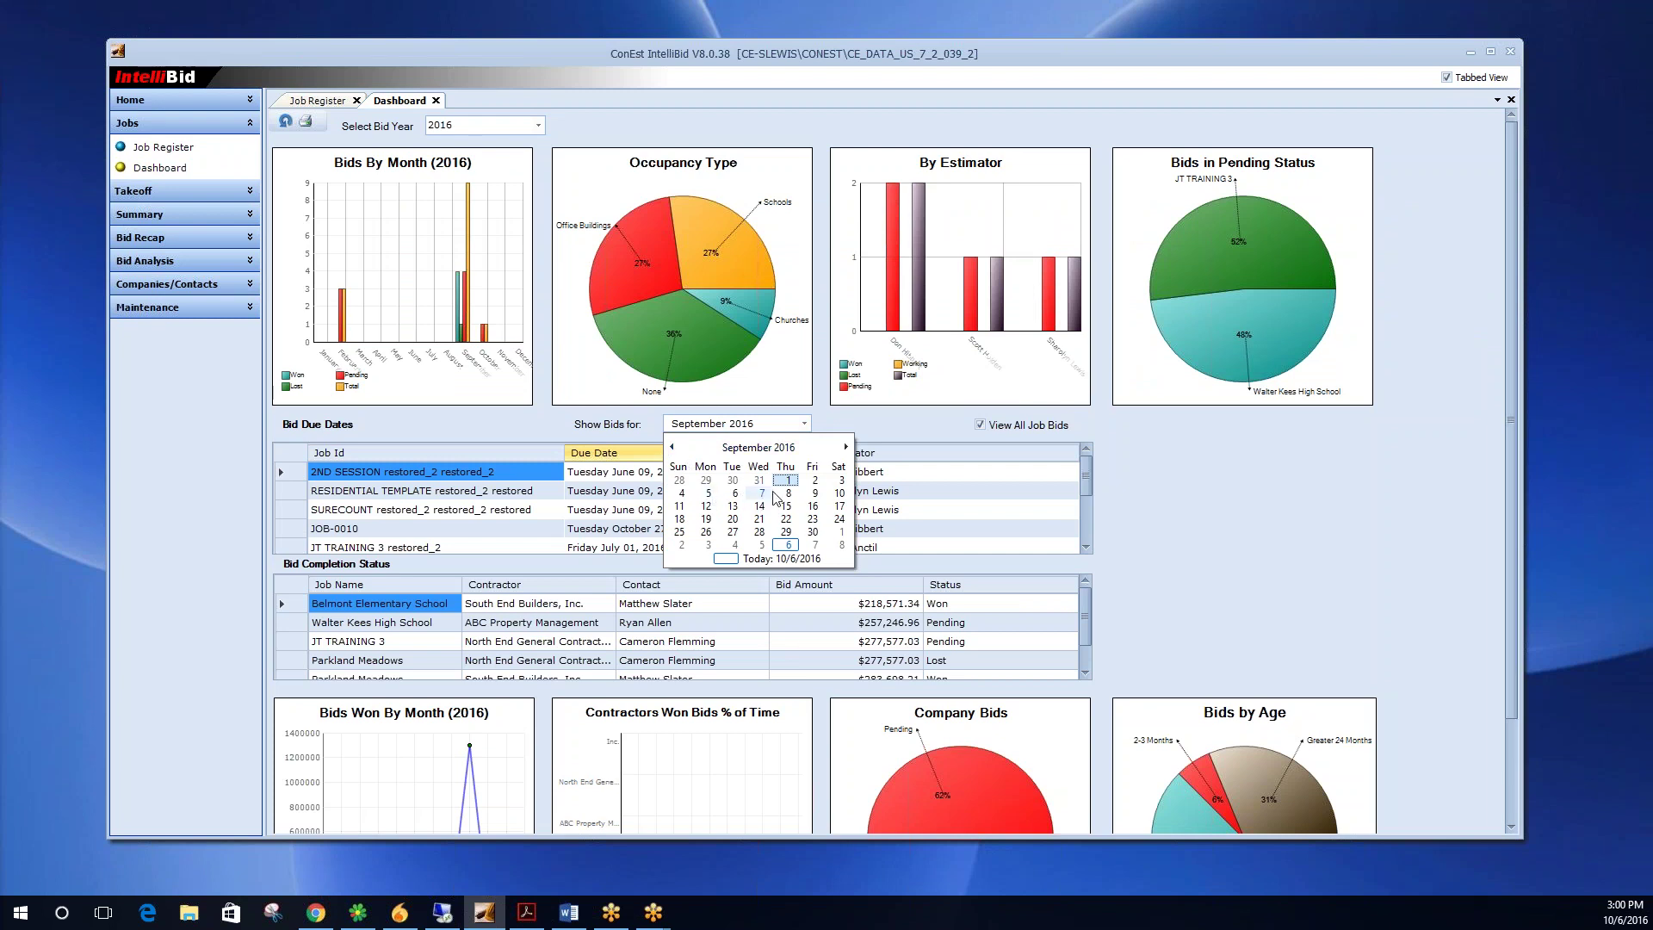
{"action": "left_click", "coordinate": [807, 474]}
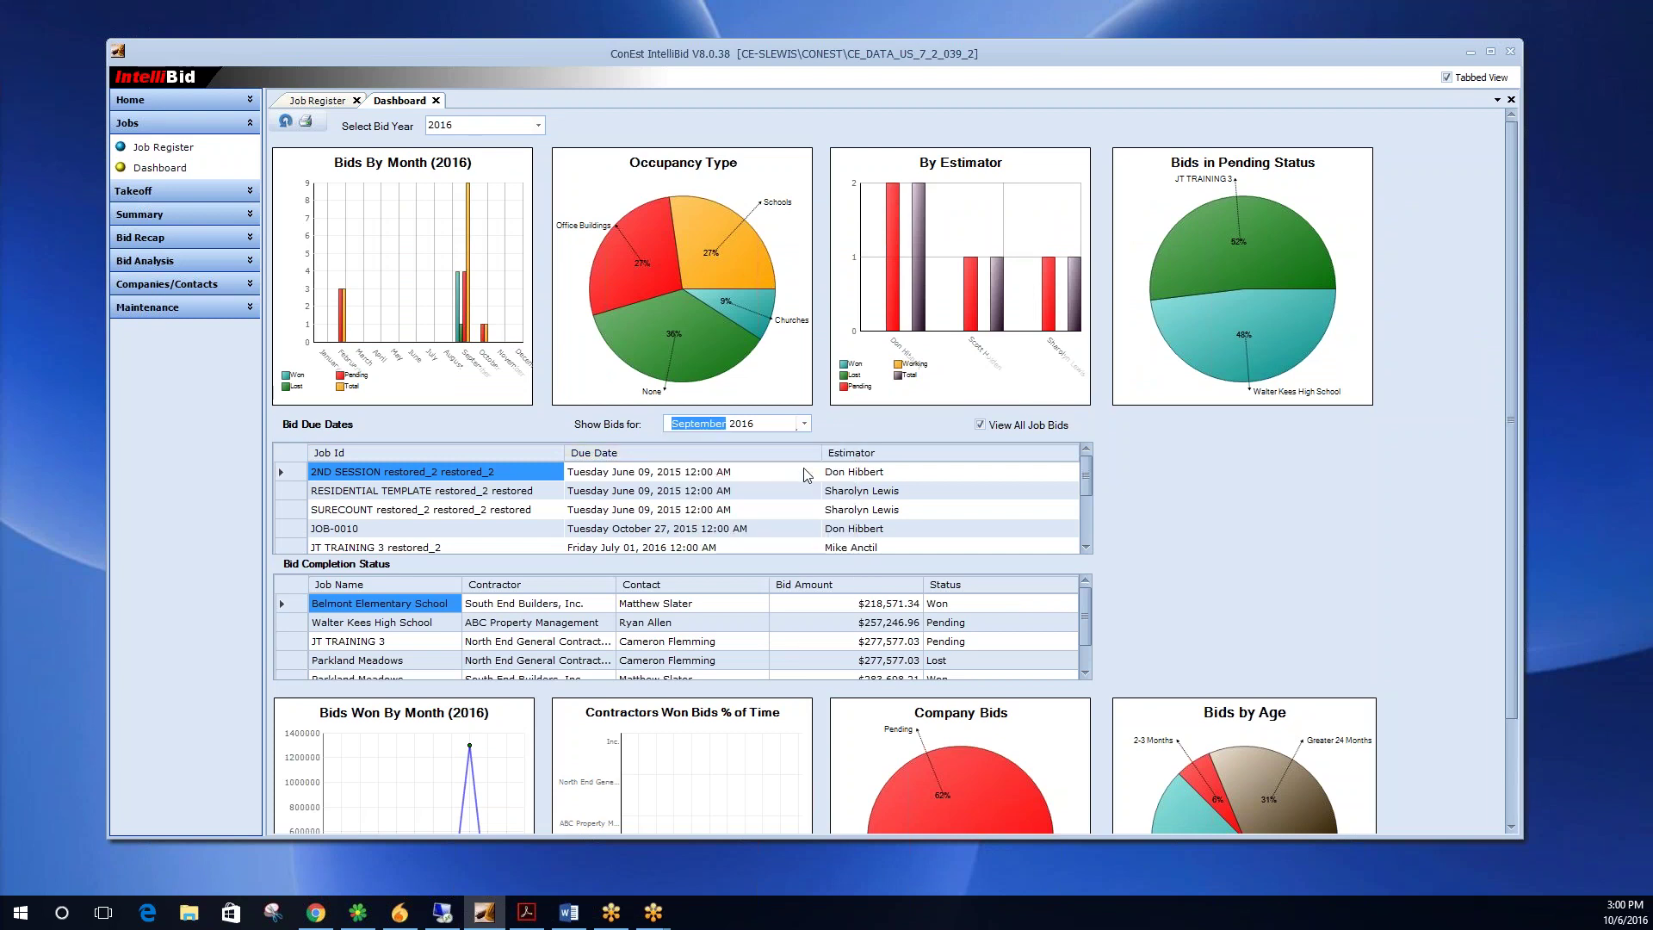
{"action": "left_click", "coordinate": [980, 425]}
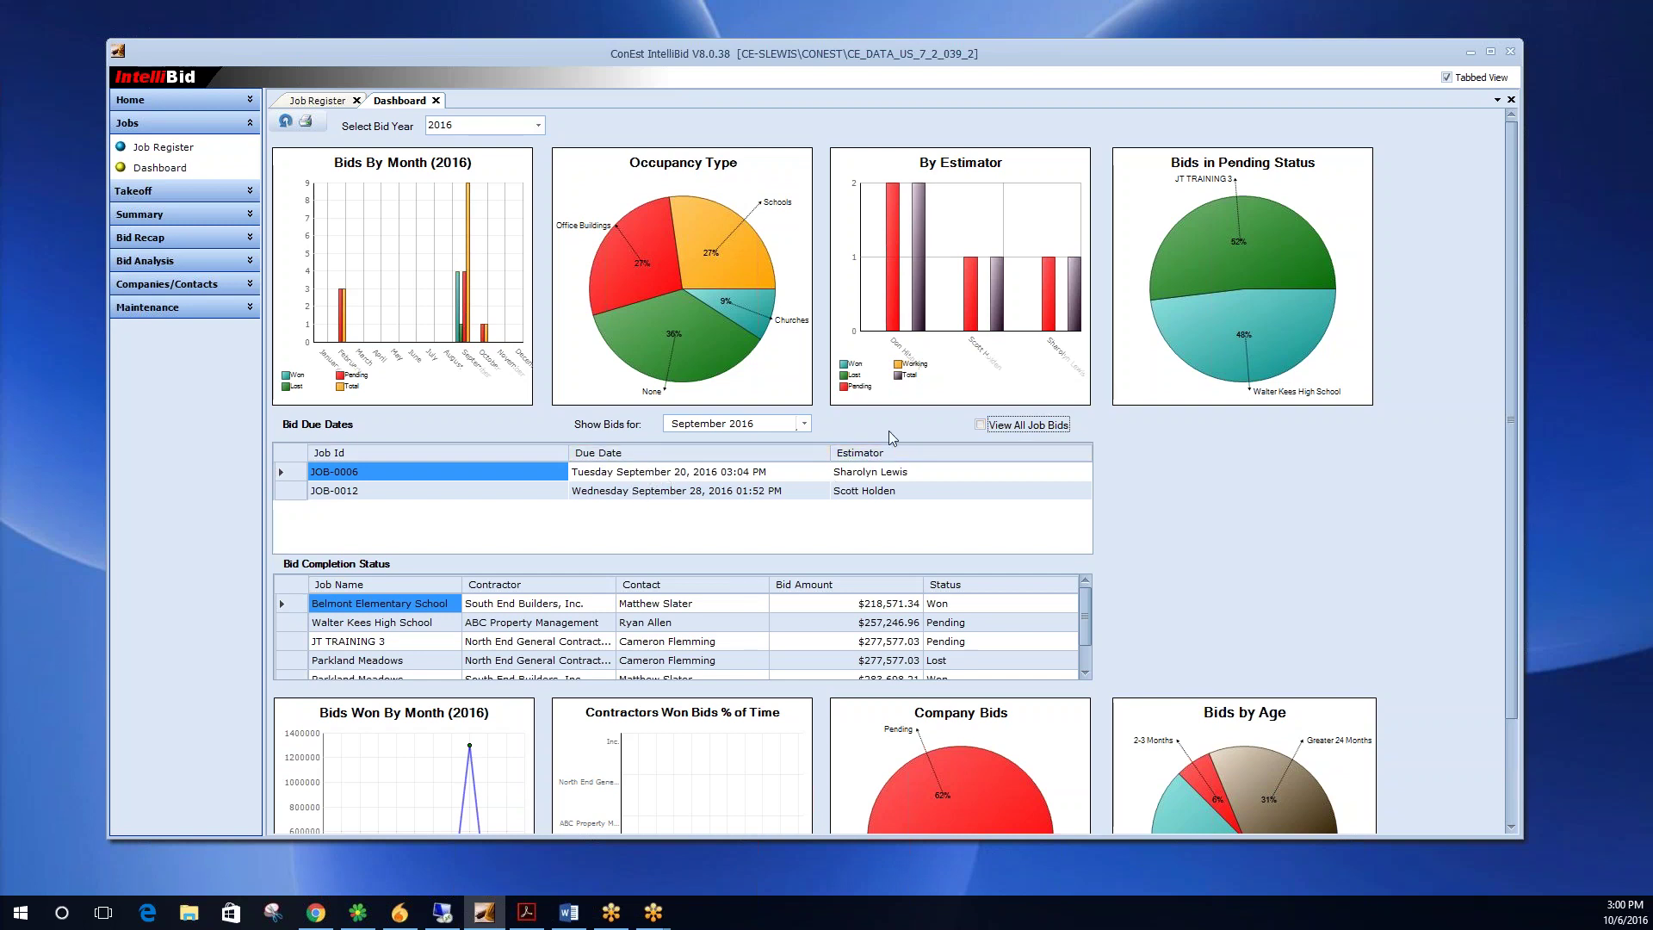
Show all job bids again and look through the Bid Due Dates and Bid Completion Status lists.
{"action": "left_click", "coordinate": [980, 425]}
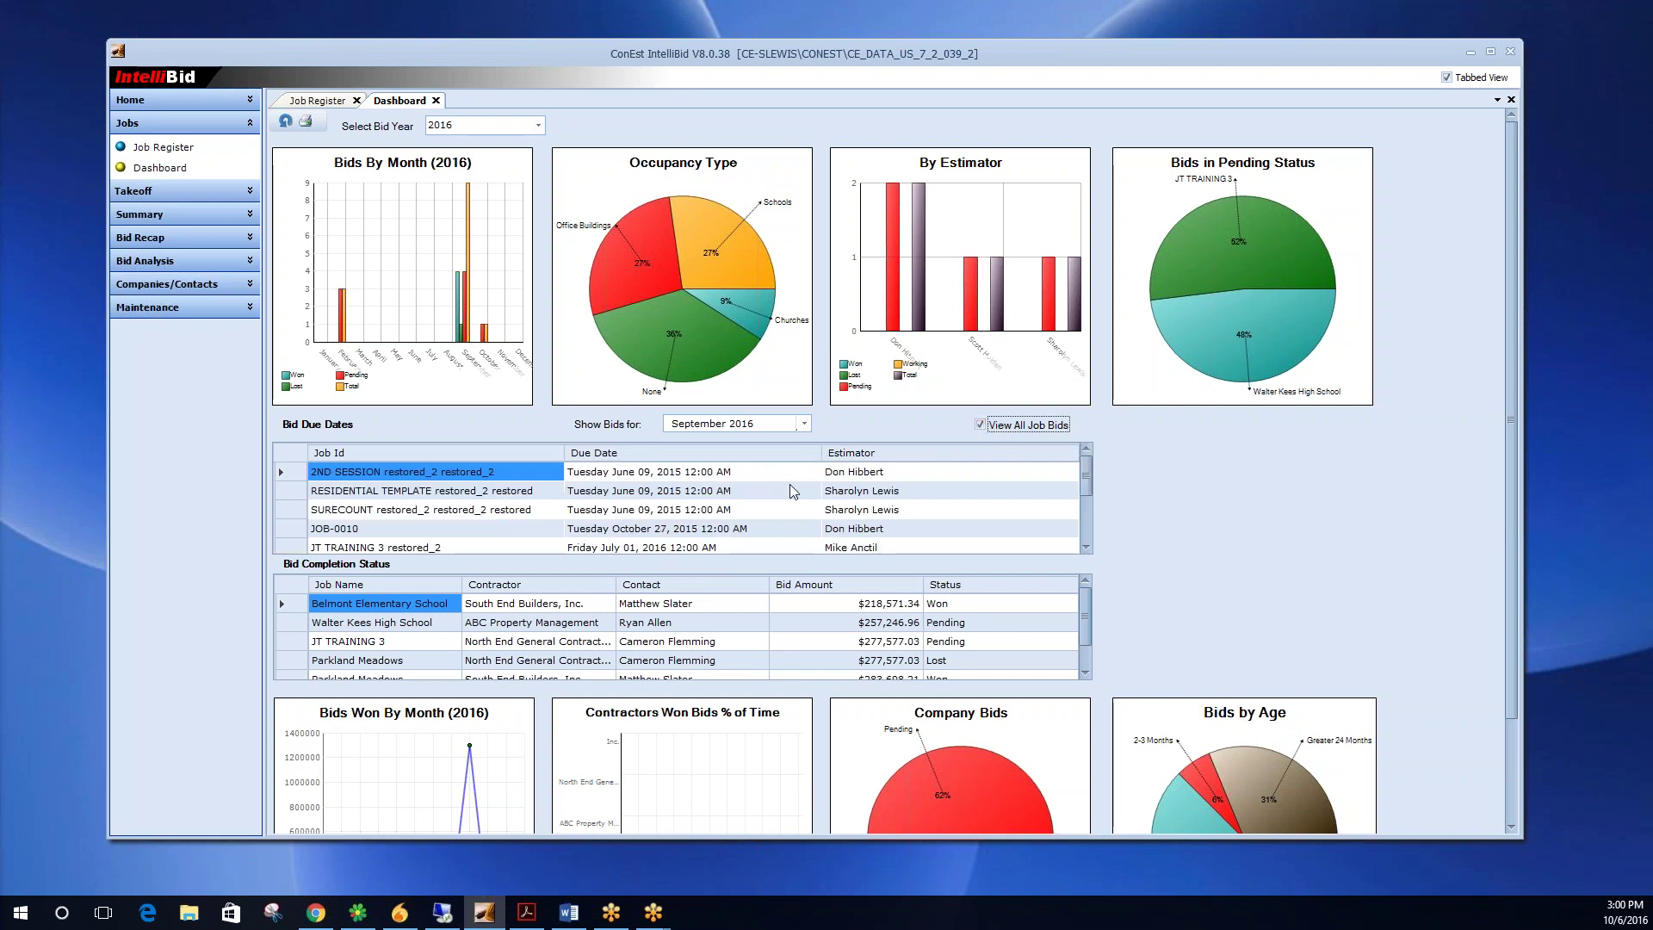
{"action": "mouse_move", "coordinate": [1085, 477]}
{"action": "left_mouse_down"}
{"action": "mouse_move", "coordinate": [1093, 543]}
{"action": "mouse_move", "coordinate": [1097, 453]}
{"action": "left_mouse_up"}
{"action": "mouse_move", "coordinate": [978, 323]}
{"action": "mouse_move", "coordinate": [1237, 268]}
{"action": "left_click", "coordinate": [1086, 673]}
{"action": "left_click", "coordinate": [1085, 579]}
Open the bidding contractors of the Koffman Middle School job and view the choices for Our Status.
{"action": "left_click", "coordinate": [155, 149]}
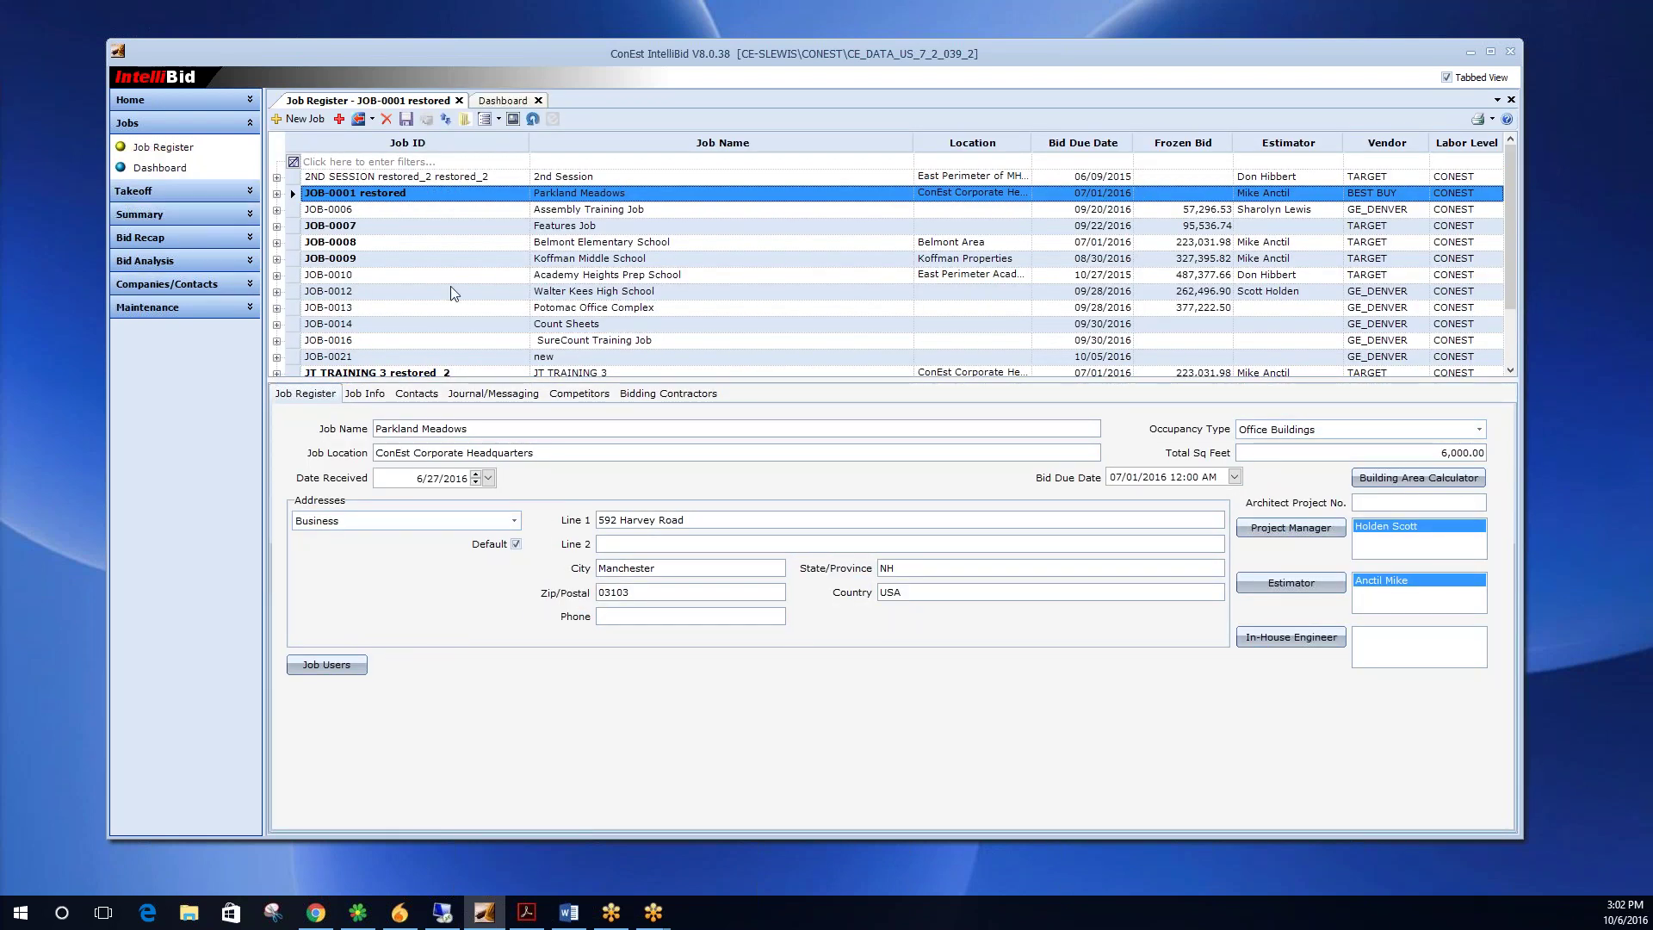
{"action": "left_click", "coordinate": [548, 258]}
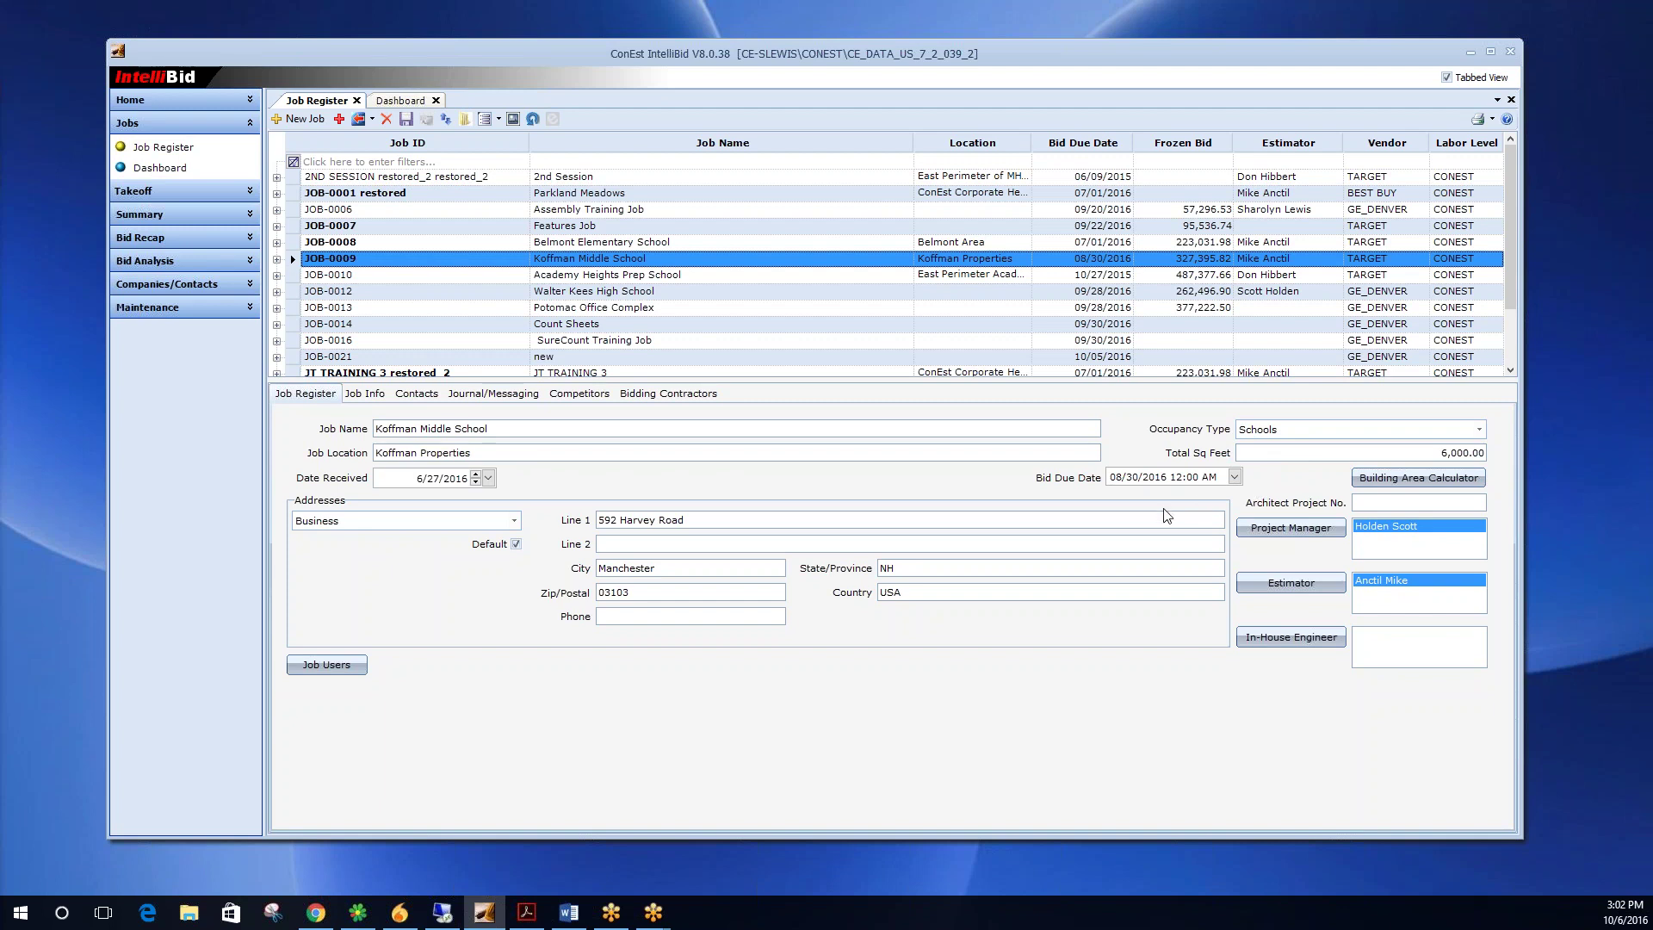
{"action": "left_click", "coordinate": [668, 393]}
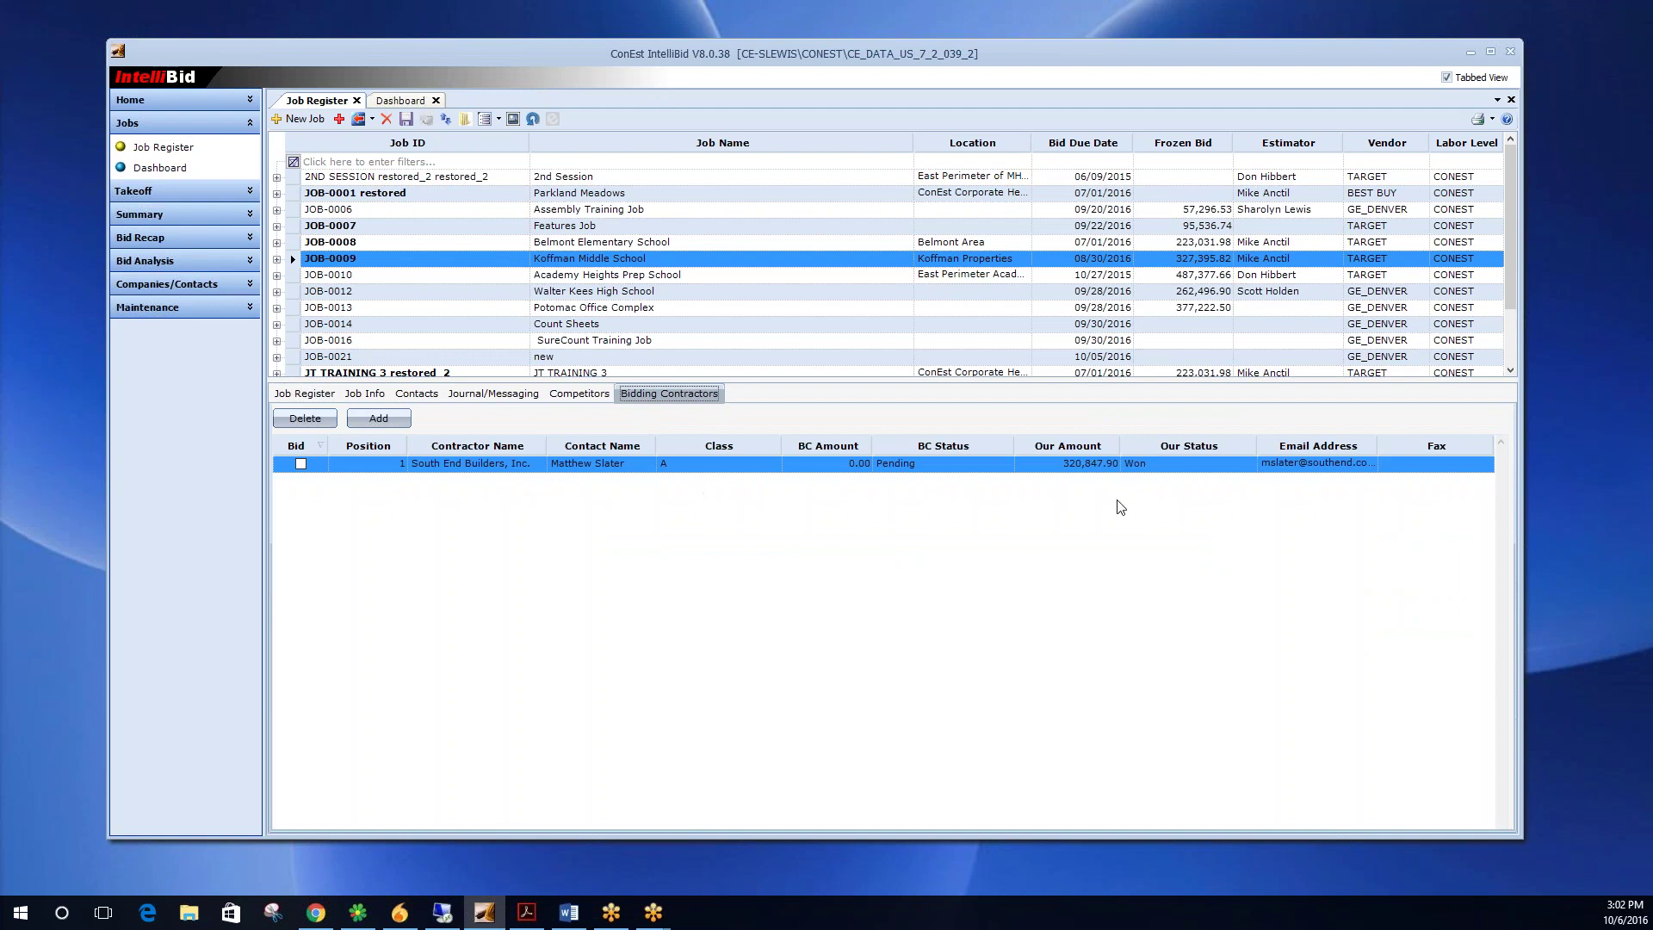
{"action": "left_click", "coordinate": [1248, 469]}
{"action": "left_click", "coordinate": [1250, 466]}
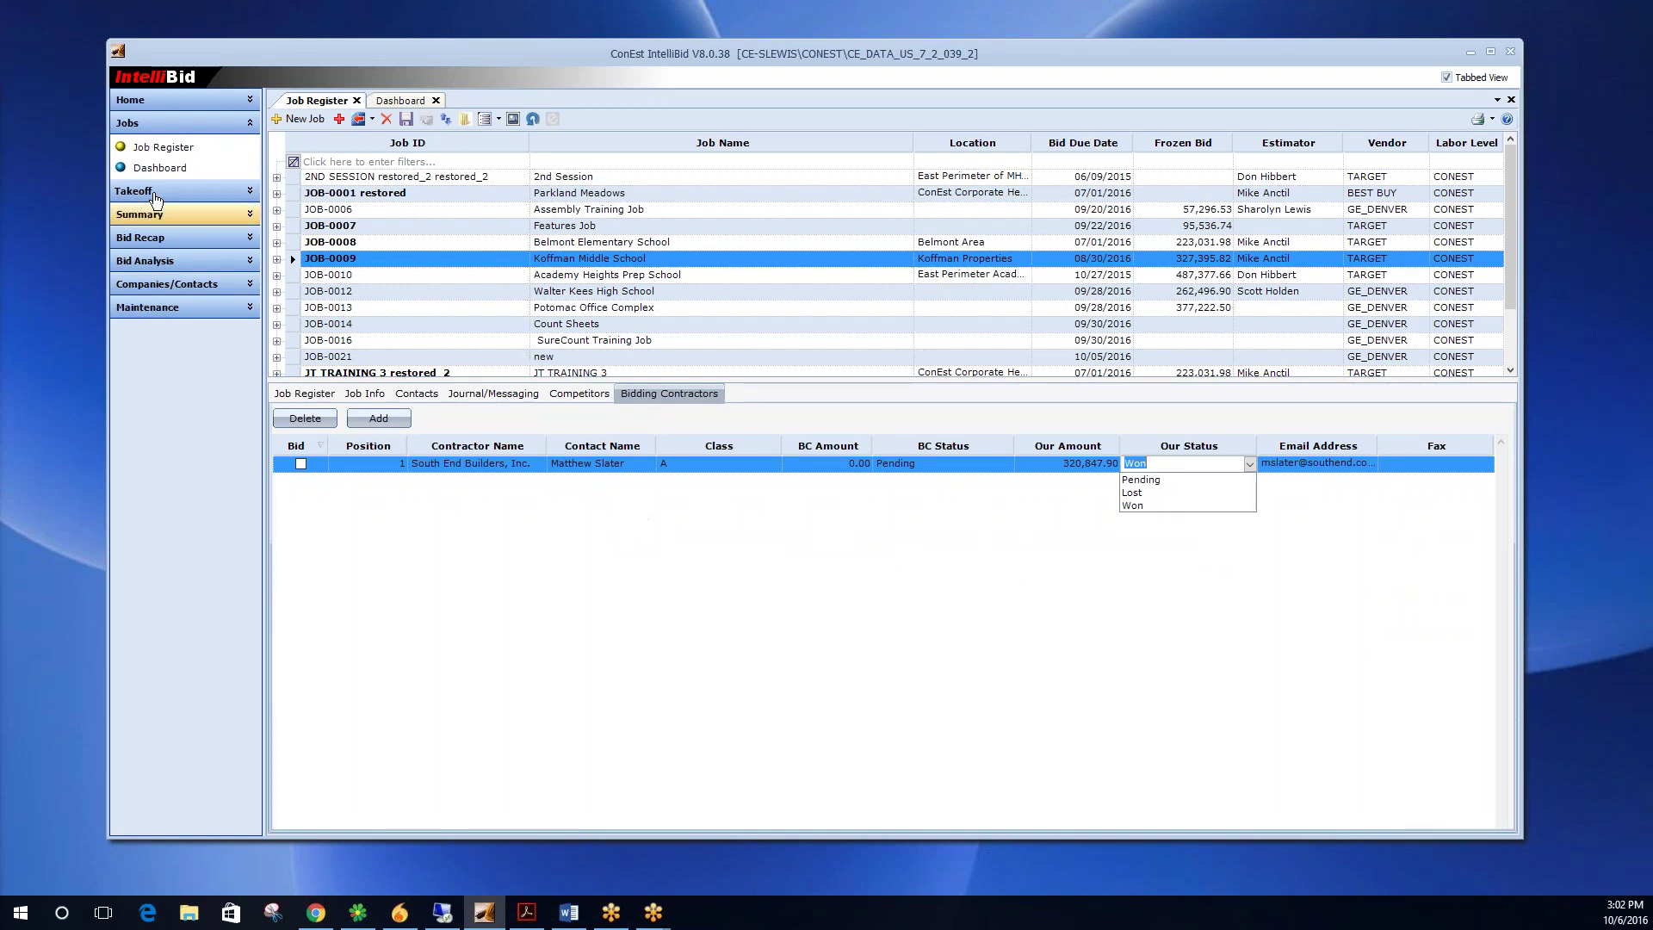
Return to the dashboard and examine the Bid Completion Status list and the bid charts.
{"action": "left_click", "coordinate": [155, 173]}
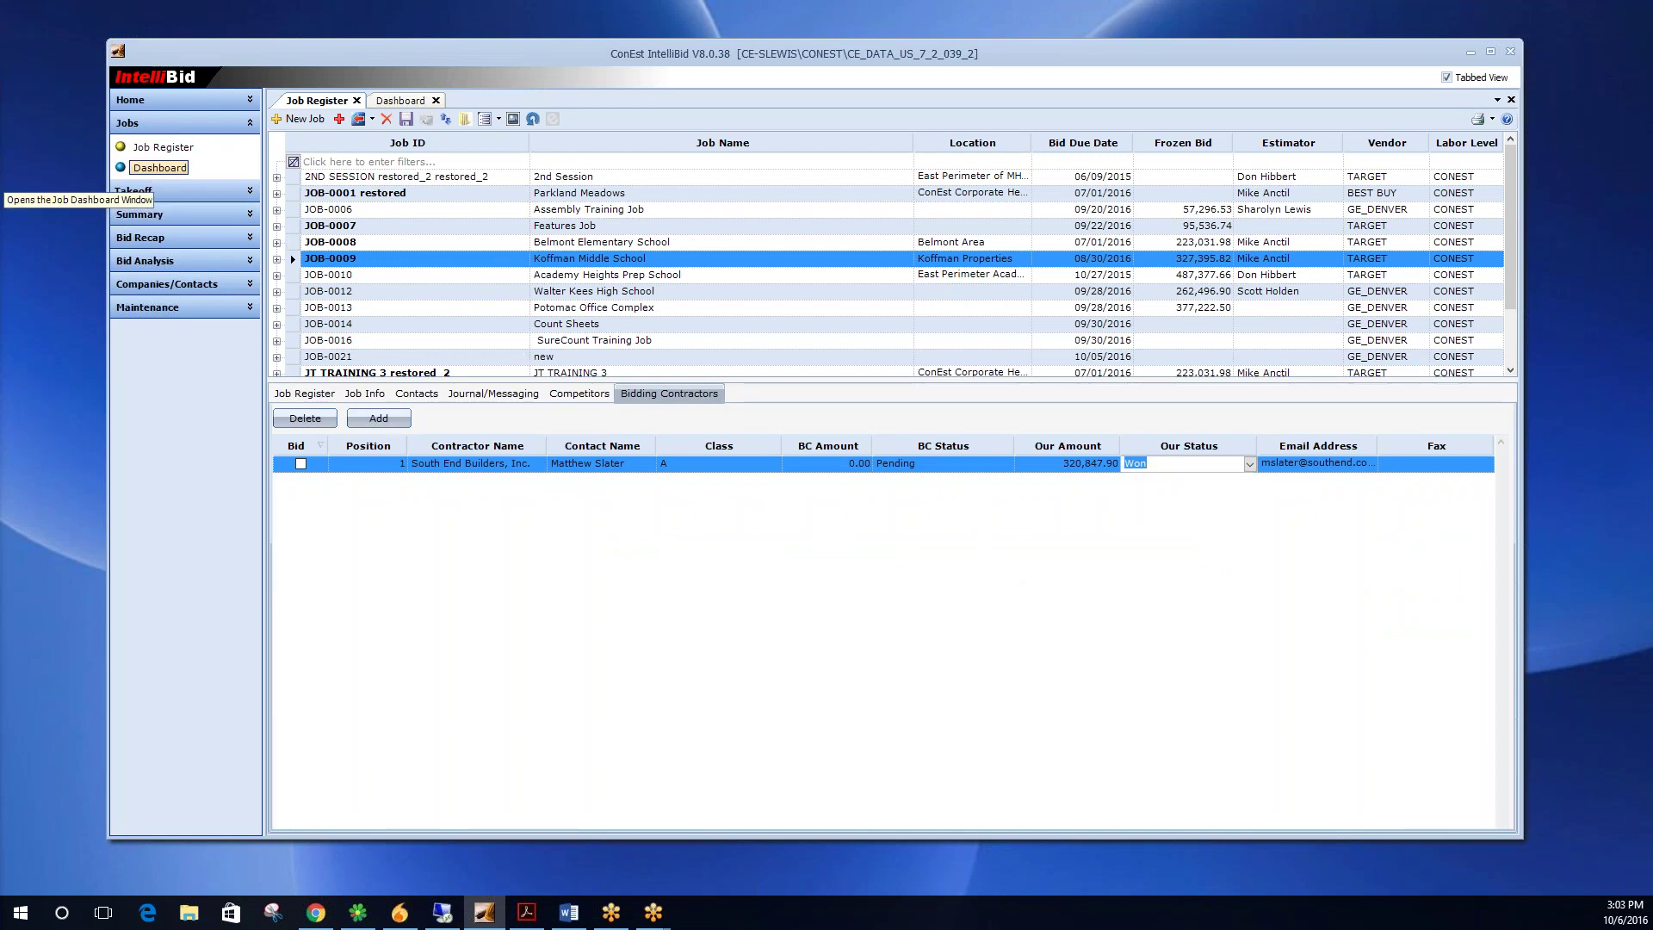
{"action": "left_click", "coordinate": [162, 170]}
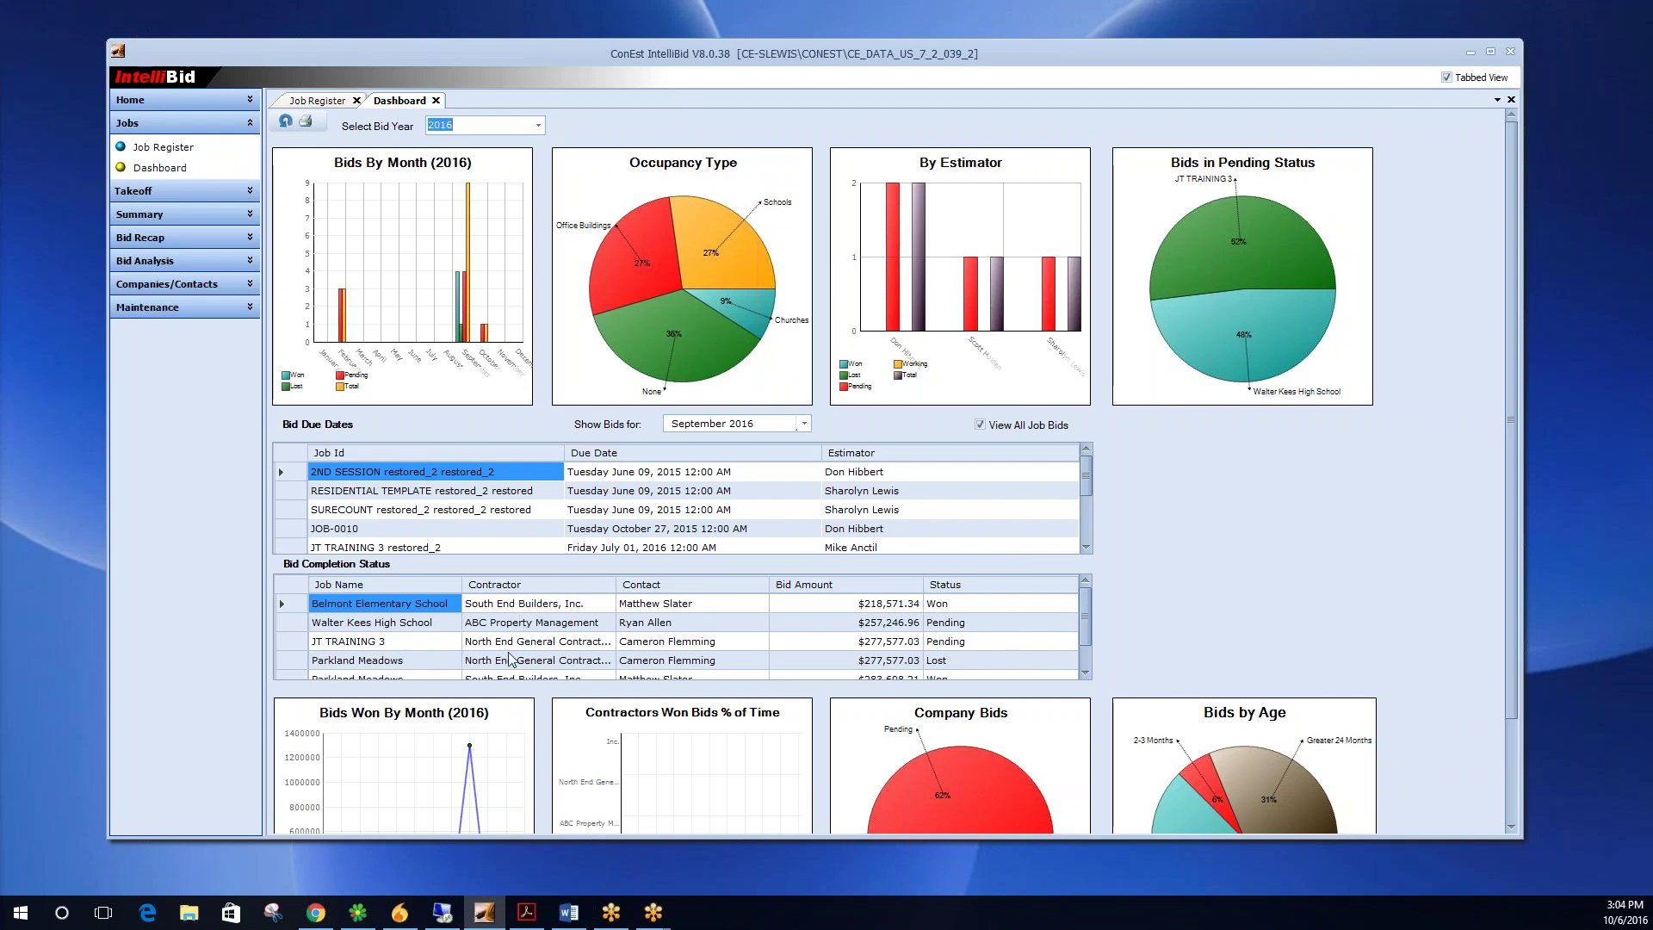
{"action": "left_click_drag", "start_coordinate": [1085, 616], "coordinate": [1089, 581]}
{"action": "scroll", "coordinate": [1446, 544], "scroll_direction": "down", "scroll_amount": 2}
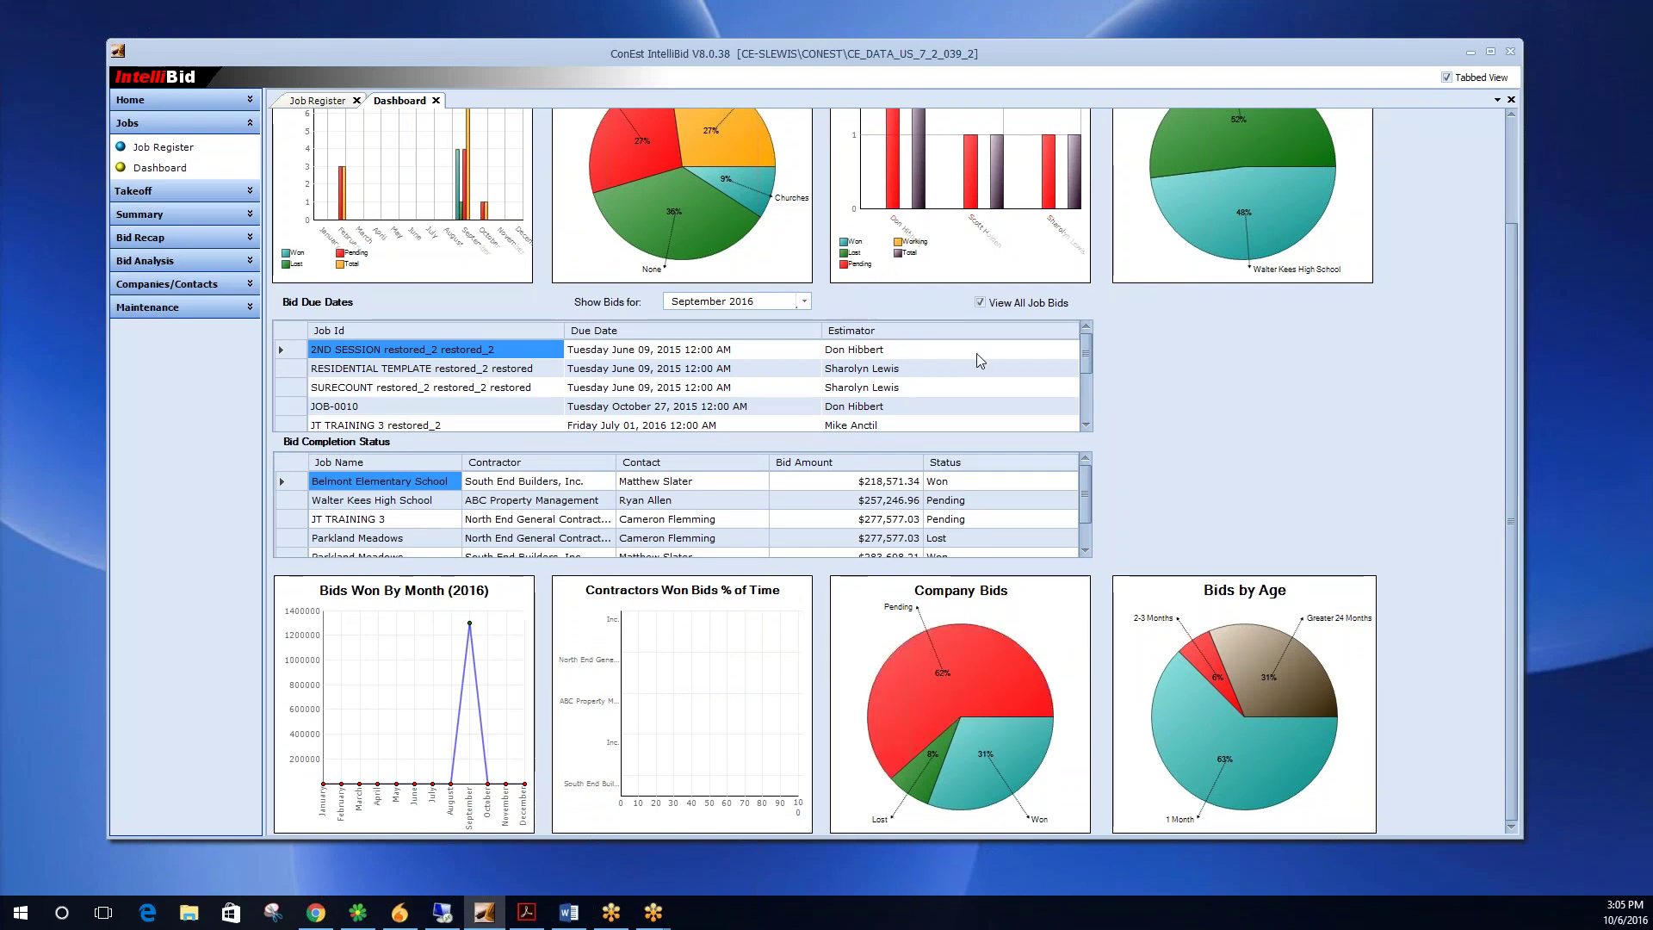
{"action": "scroll", "coordinate": [739, 660], "scroll_direction": "up", "scroll_amount": 1}
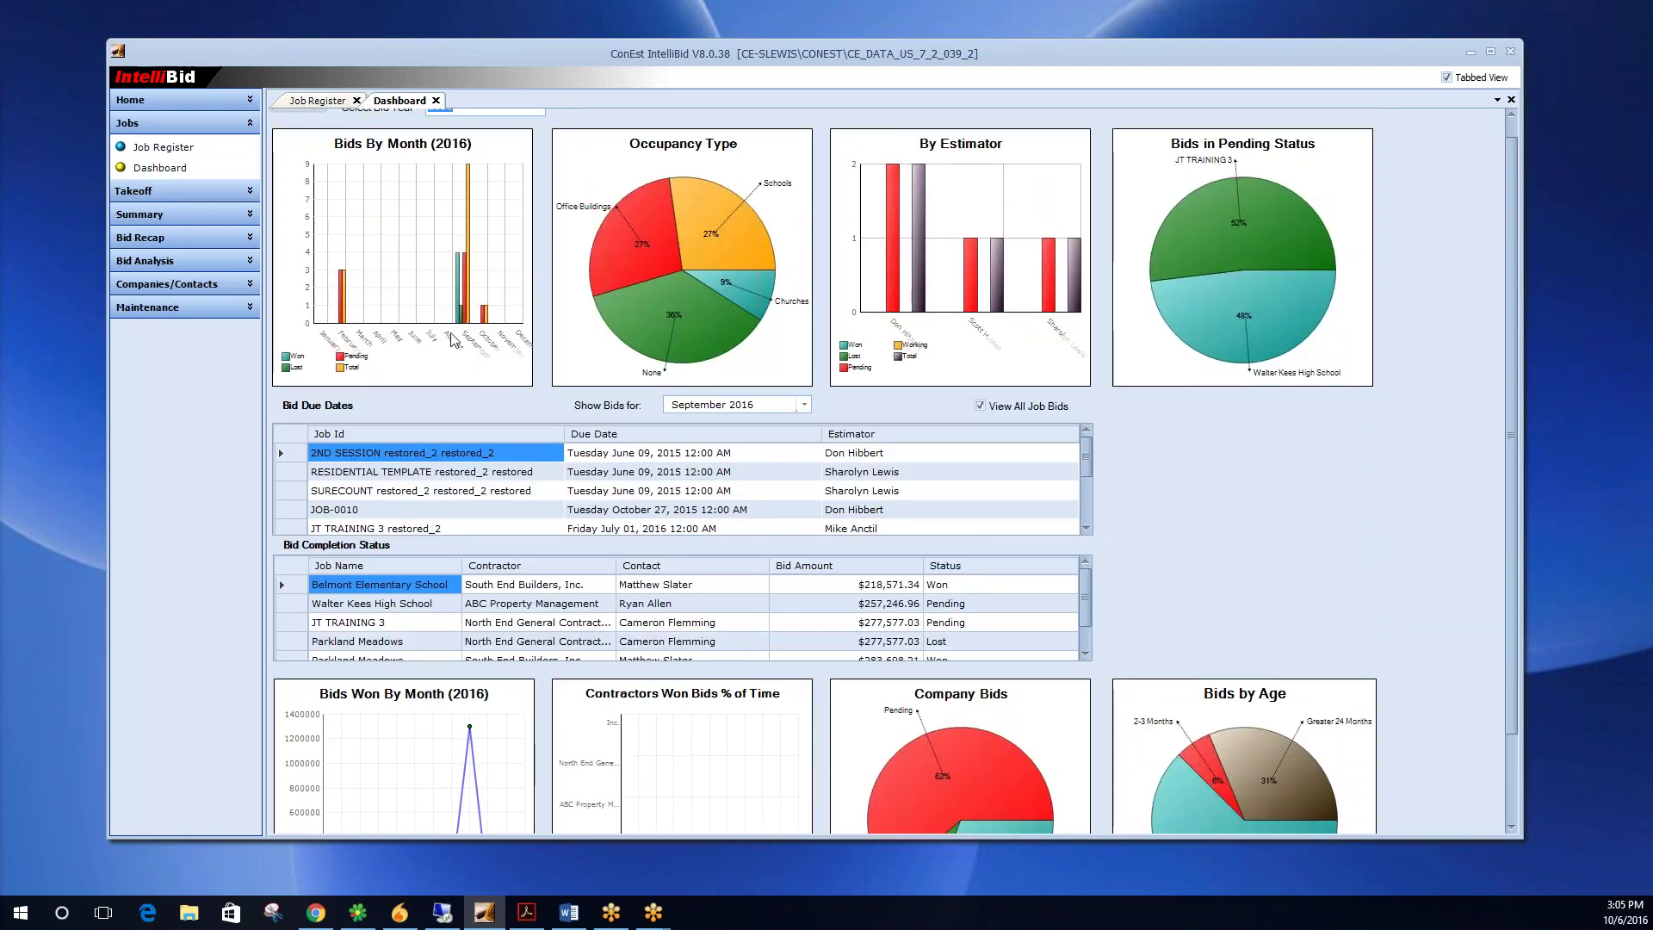
{"action": "mouse_move", "coordinate": [1189, 296]}
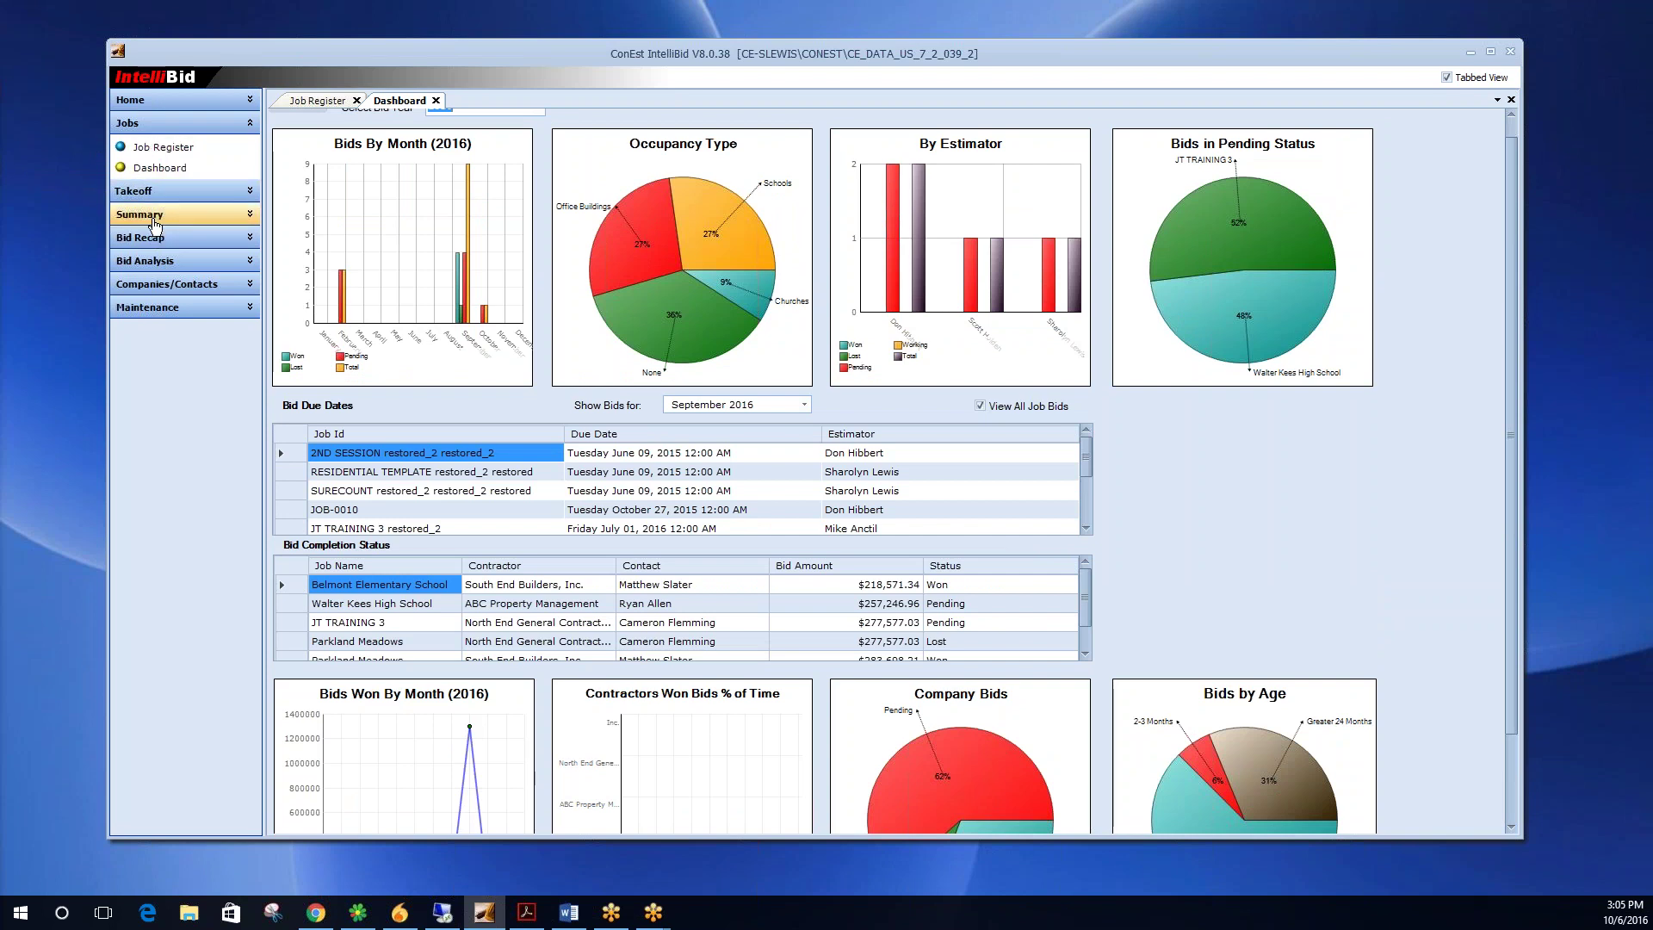
Open the bid history and deselect Academy Heights Prep School (JOB-0010) and Walter Kees High School (JOB-0012).
{"action": "left_click", "coordinate": [165, 261]}
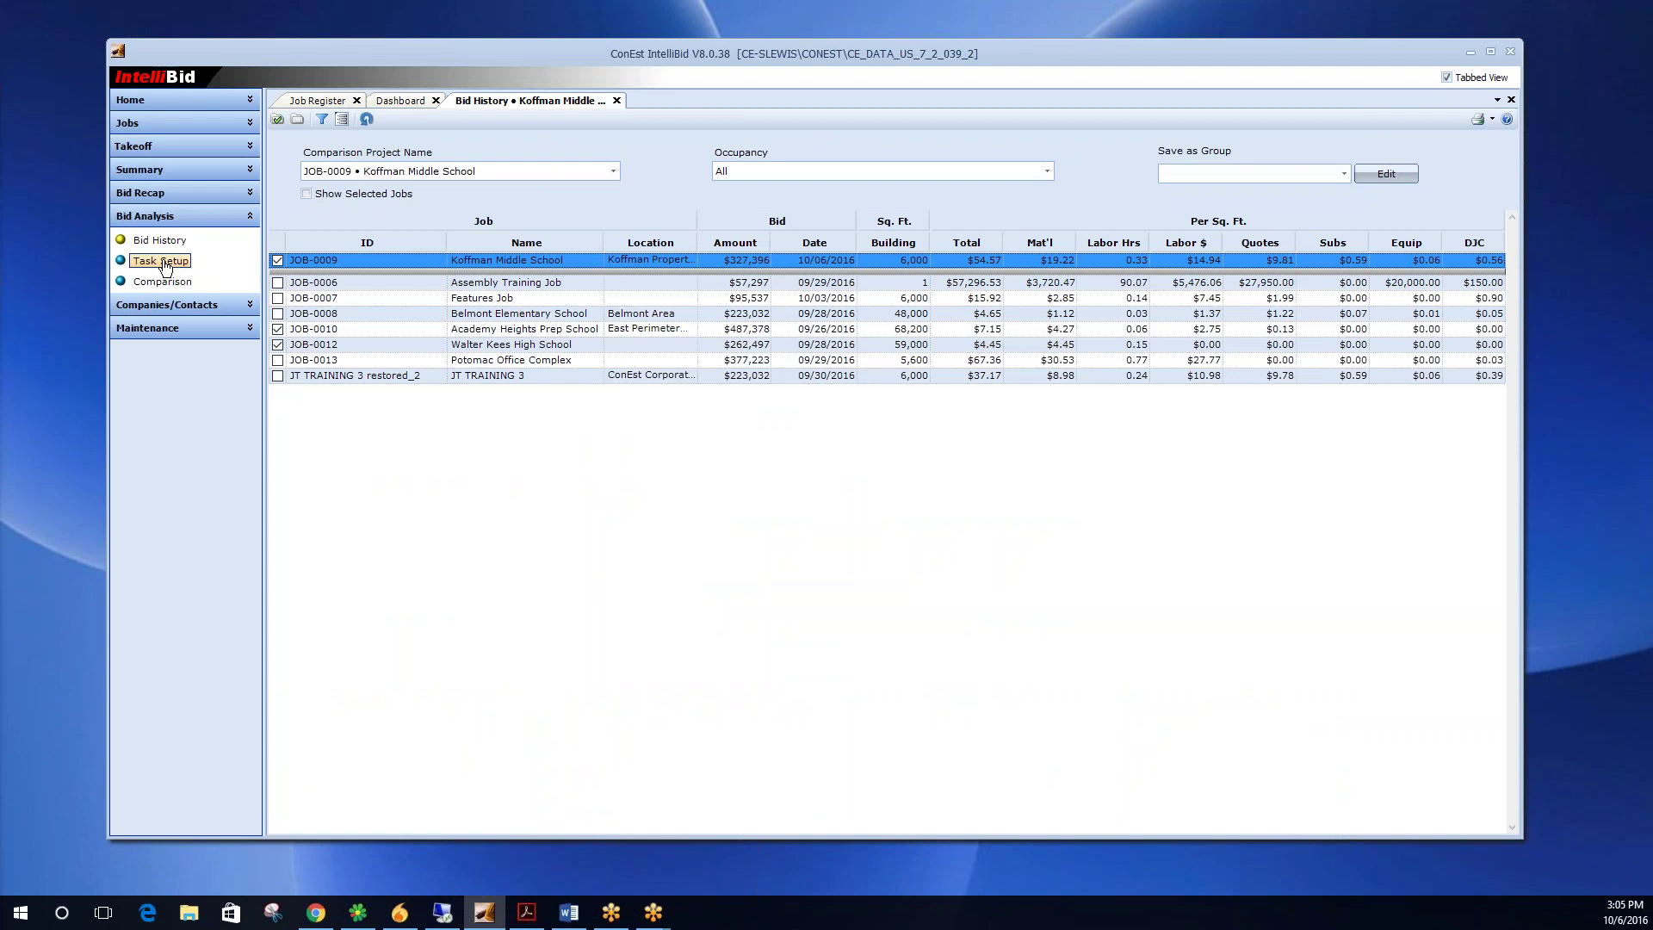
{"action": "left_click", "coordinate": [277, 329]}
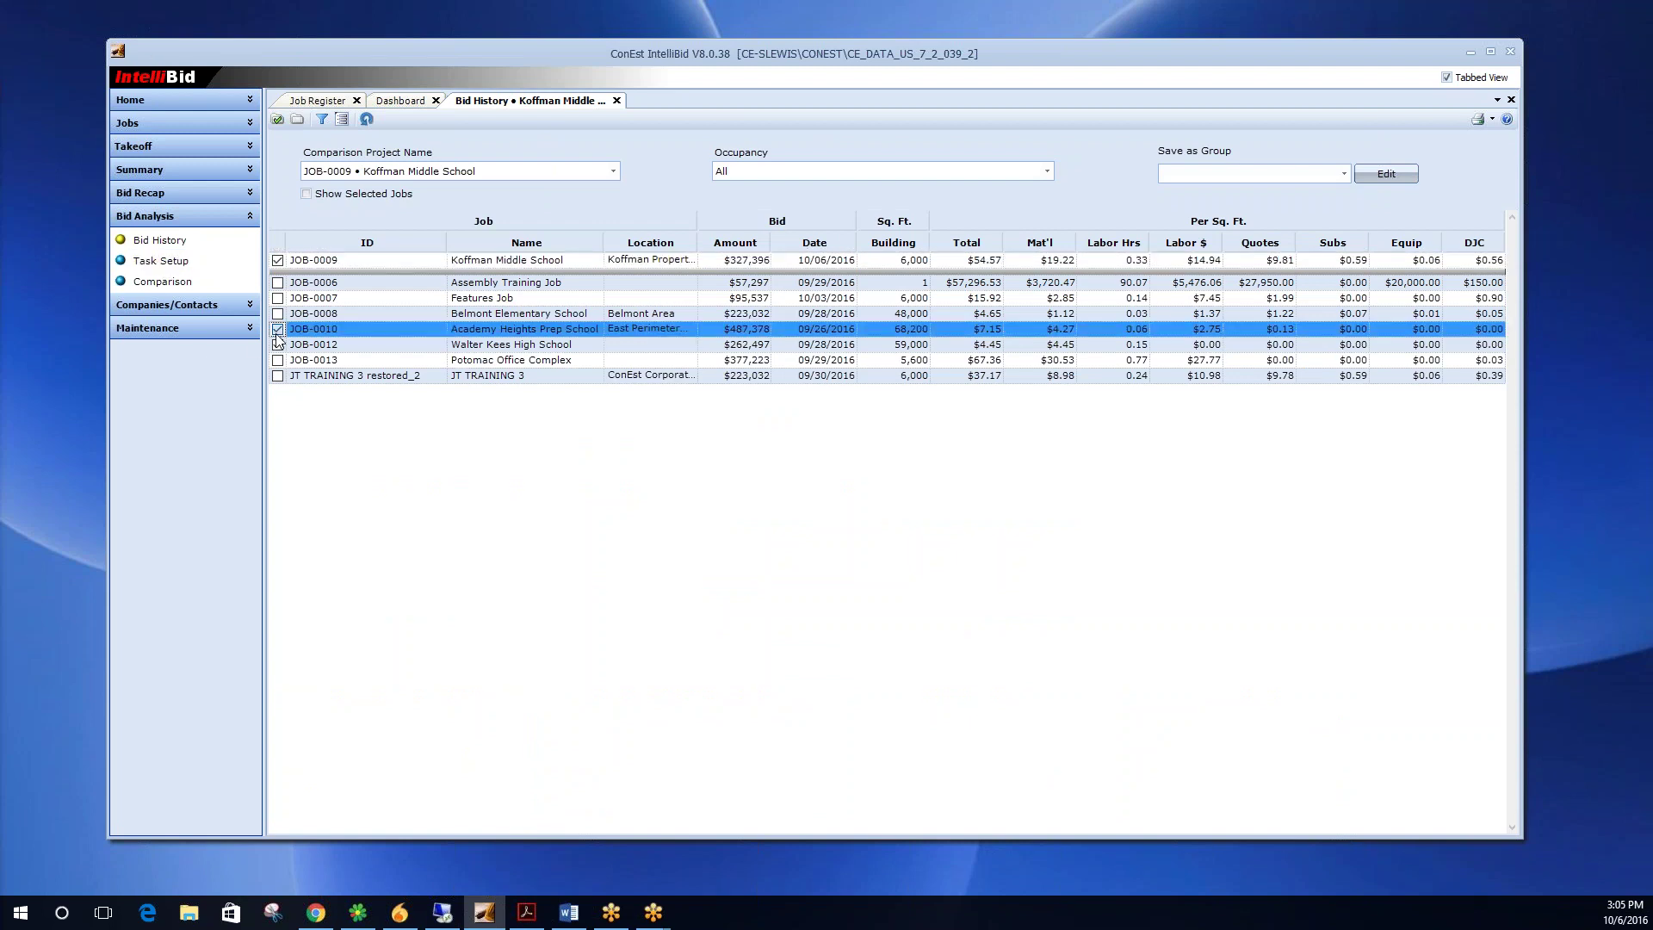
{"action": "left_click", "coordinate": [277, 344]}
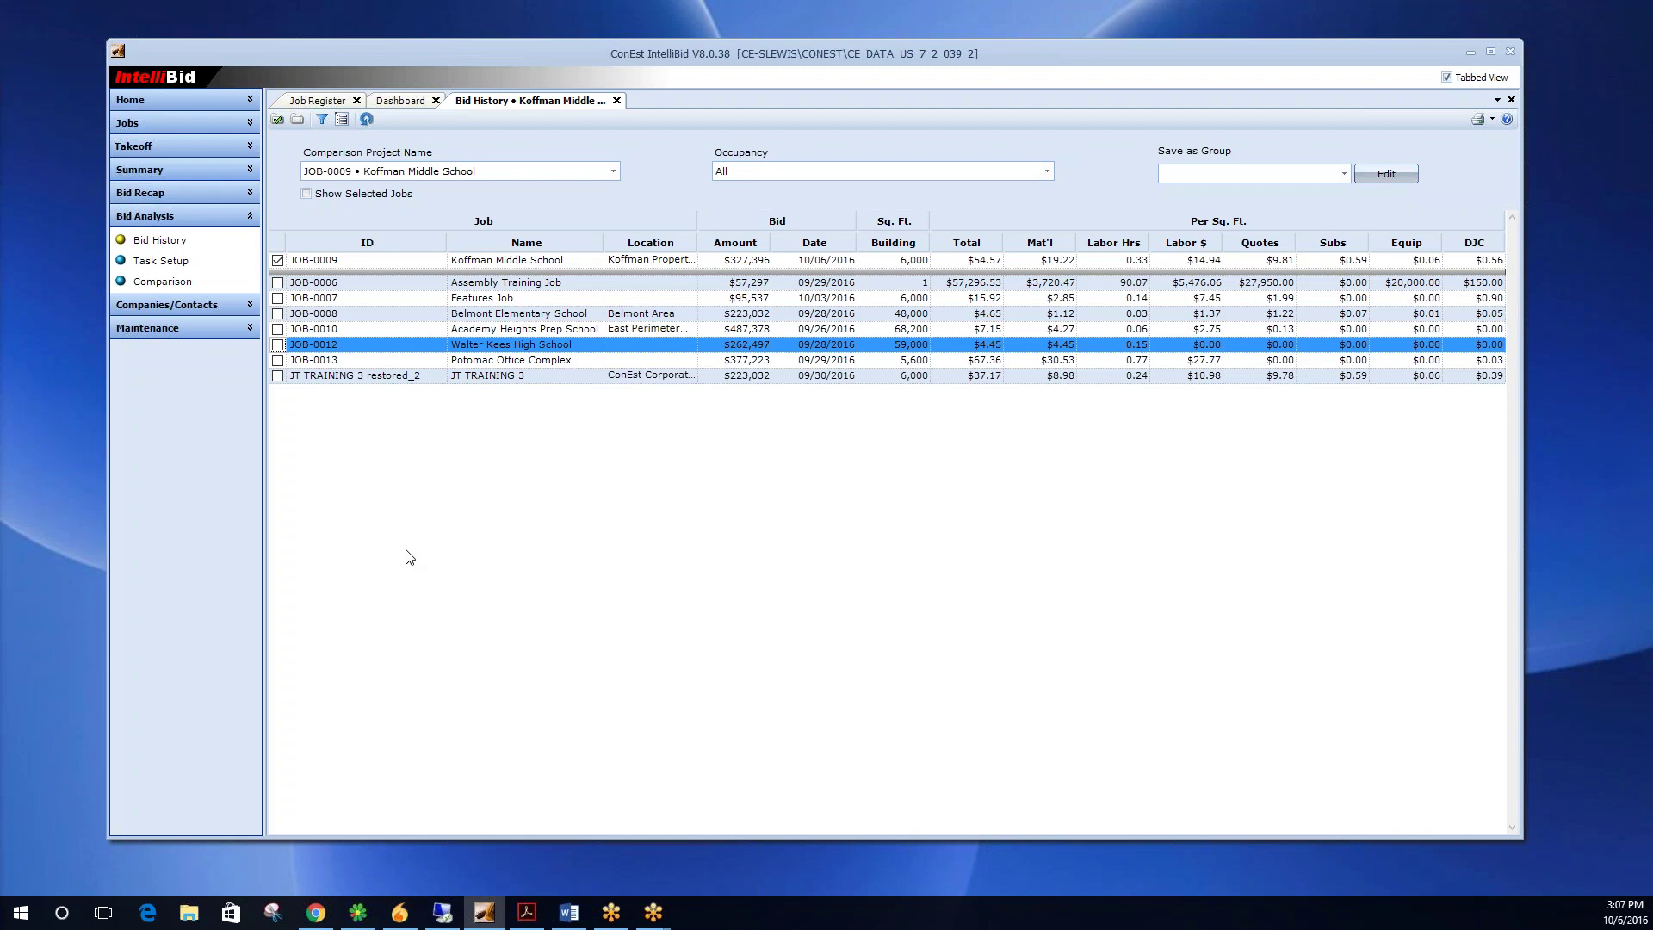
Filter the bid history to jobs with the Schools occupancy.
{"action": "left_click", "coordinate": [171, 238]}
{"action": "left_click", "coordinate": [164, 244]}
{"action": "left_click", "coordinate": [1046, 172]}
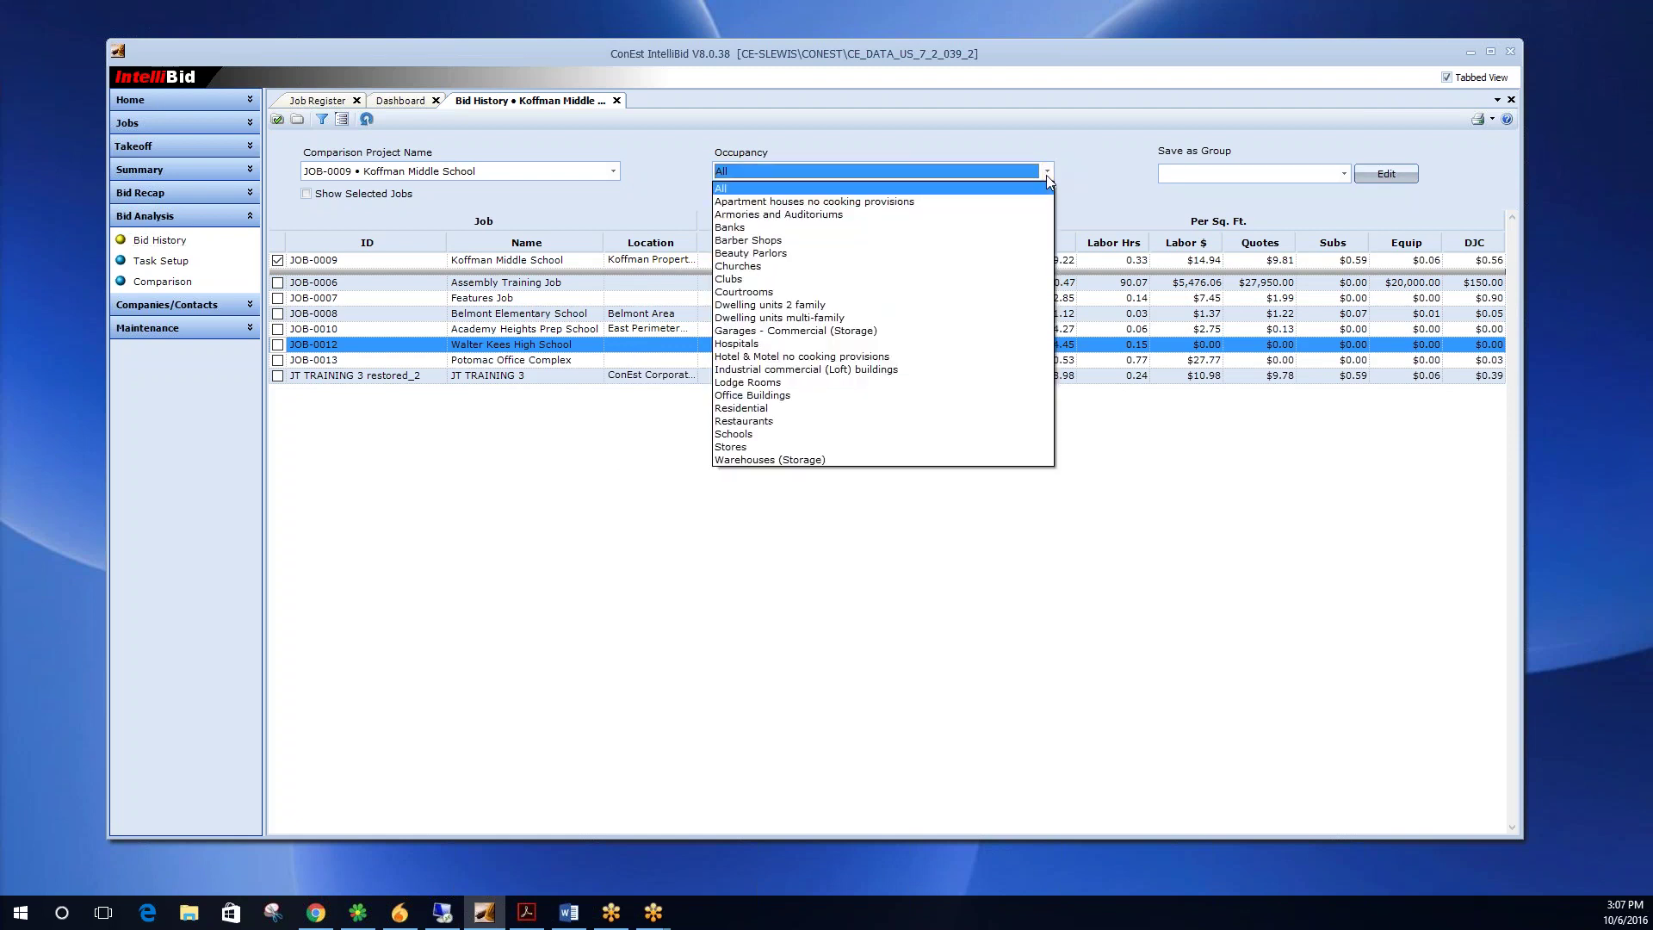
{"action": "left_click", "coordinate": [765, 434]}
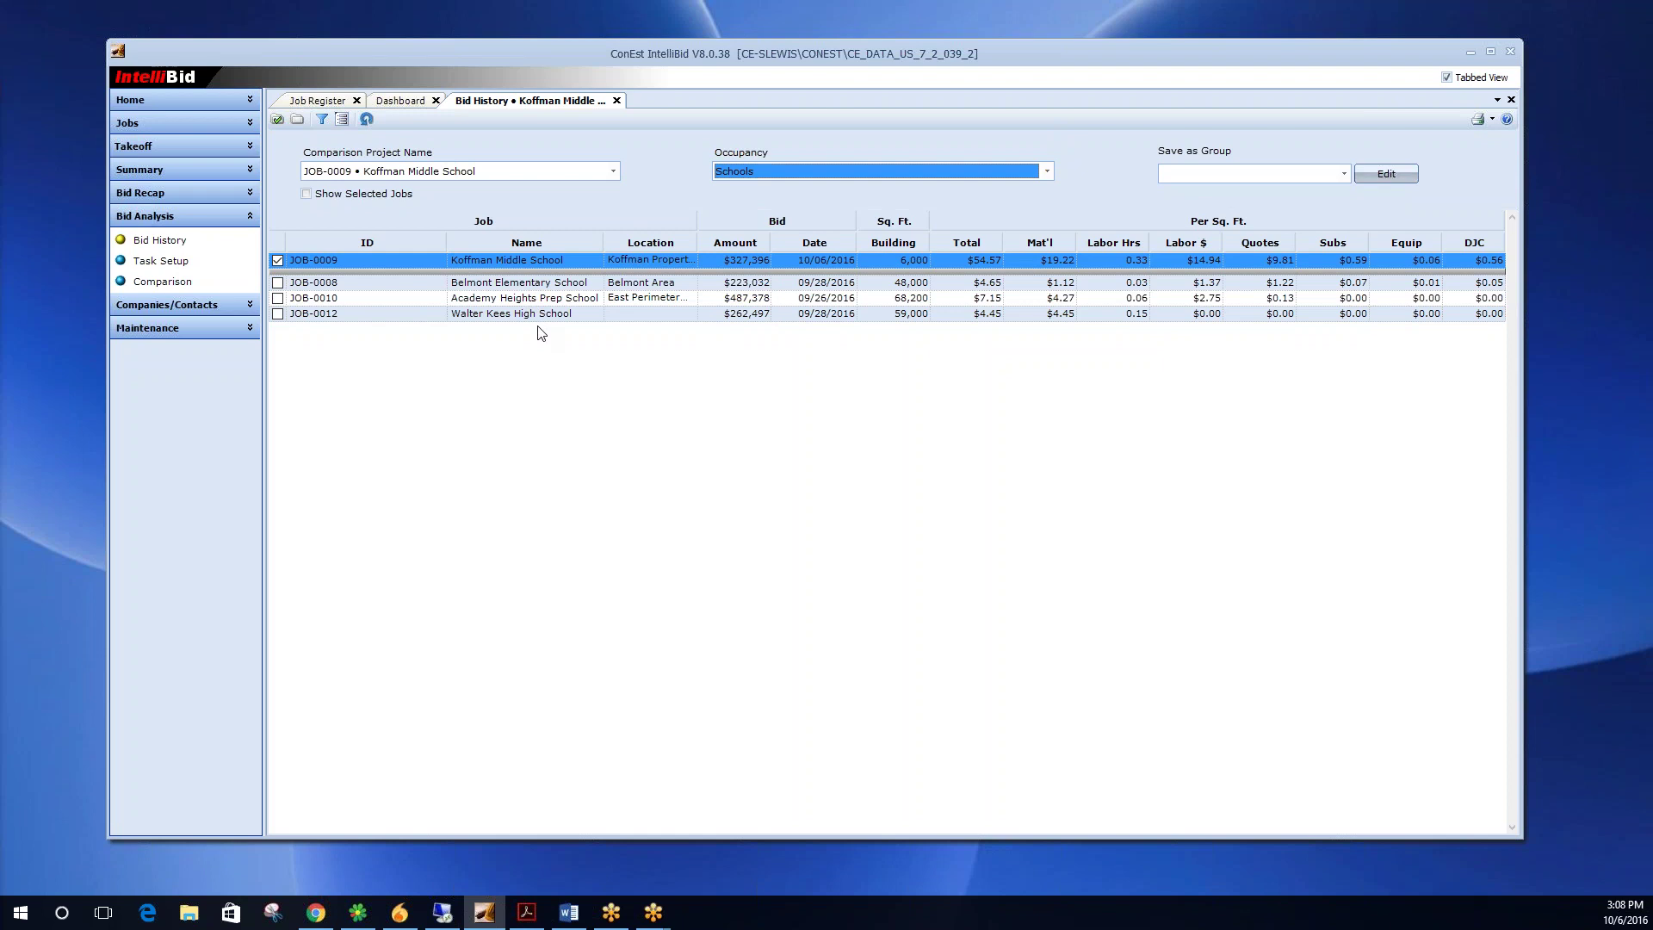
Select Academy Heights Prep School (JOB-0010) and Walter Kees High School (JOB-0012) for comparison and show only the selected jobs.
{"action": "left_click", "coordinate": [277, 299]}
{"action": "left_click", "coordinate": [278, 314]}
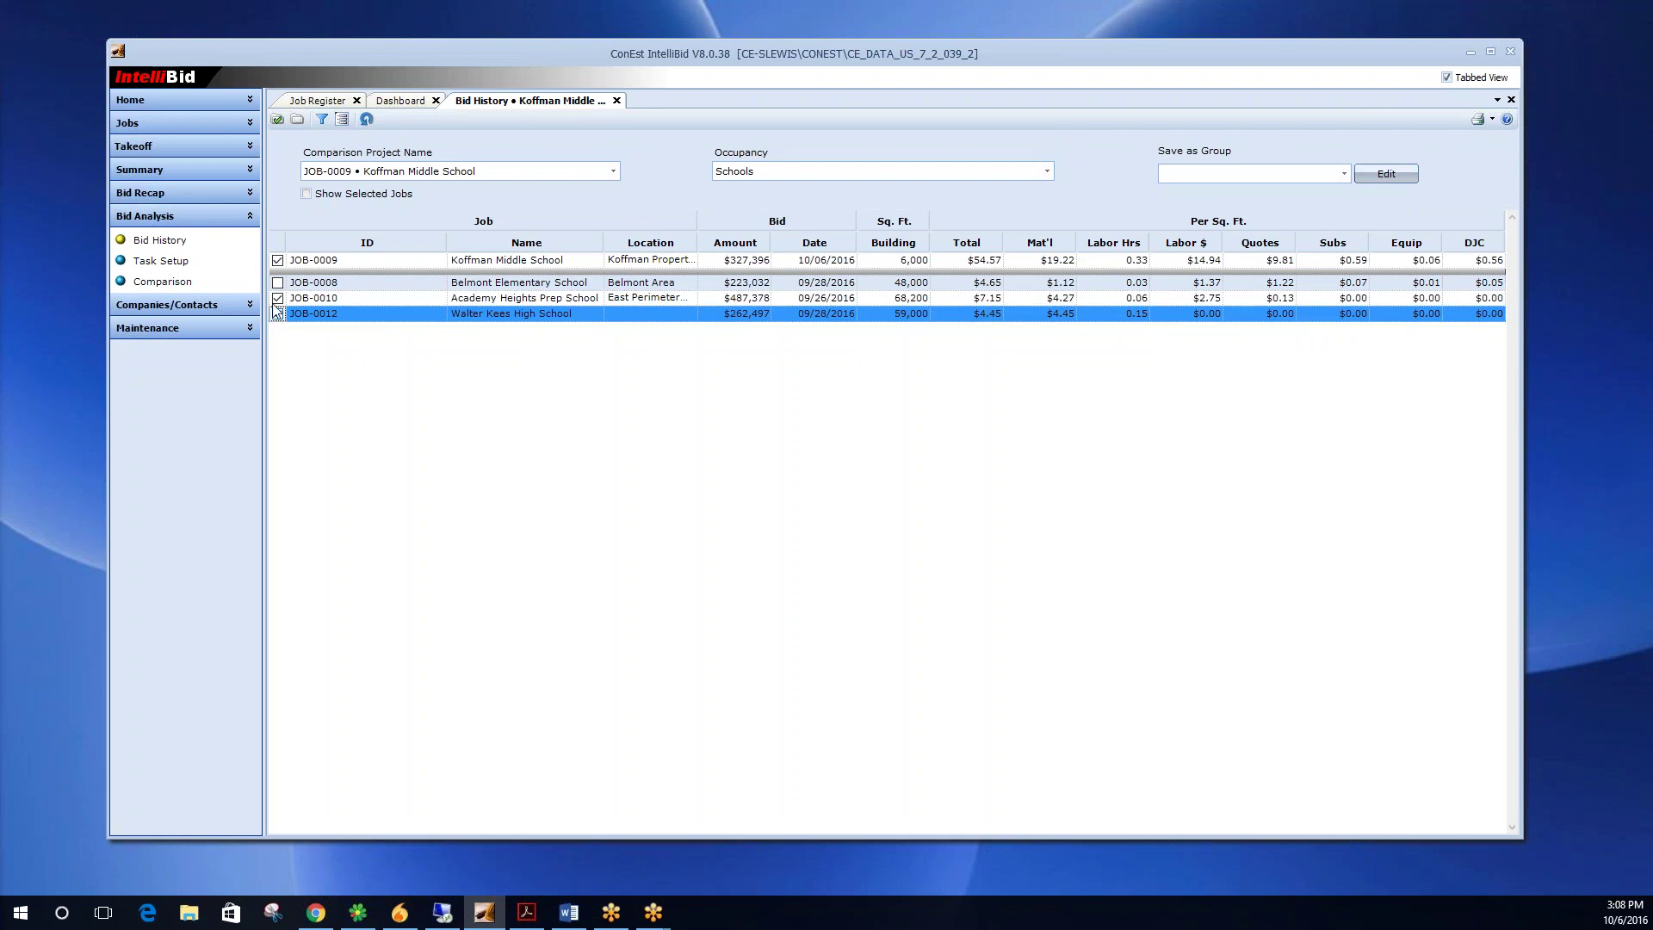
{"action": "left_click", "coordinate": [277, 313]}
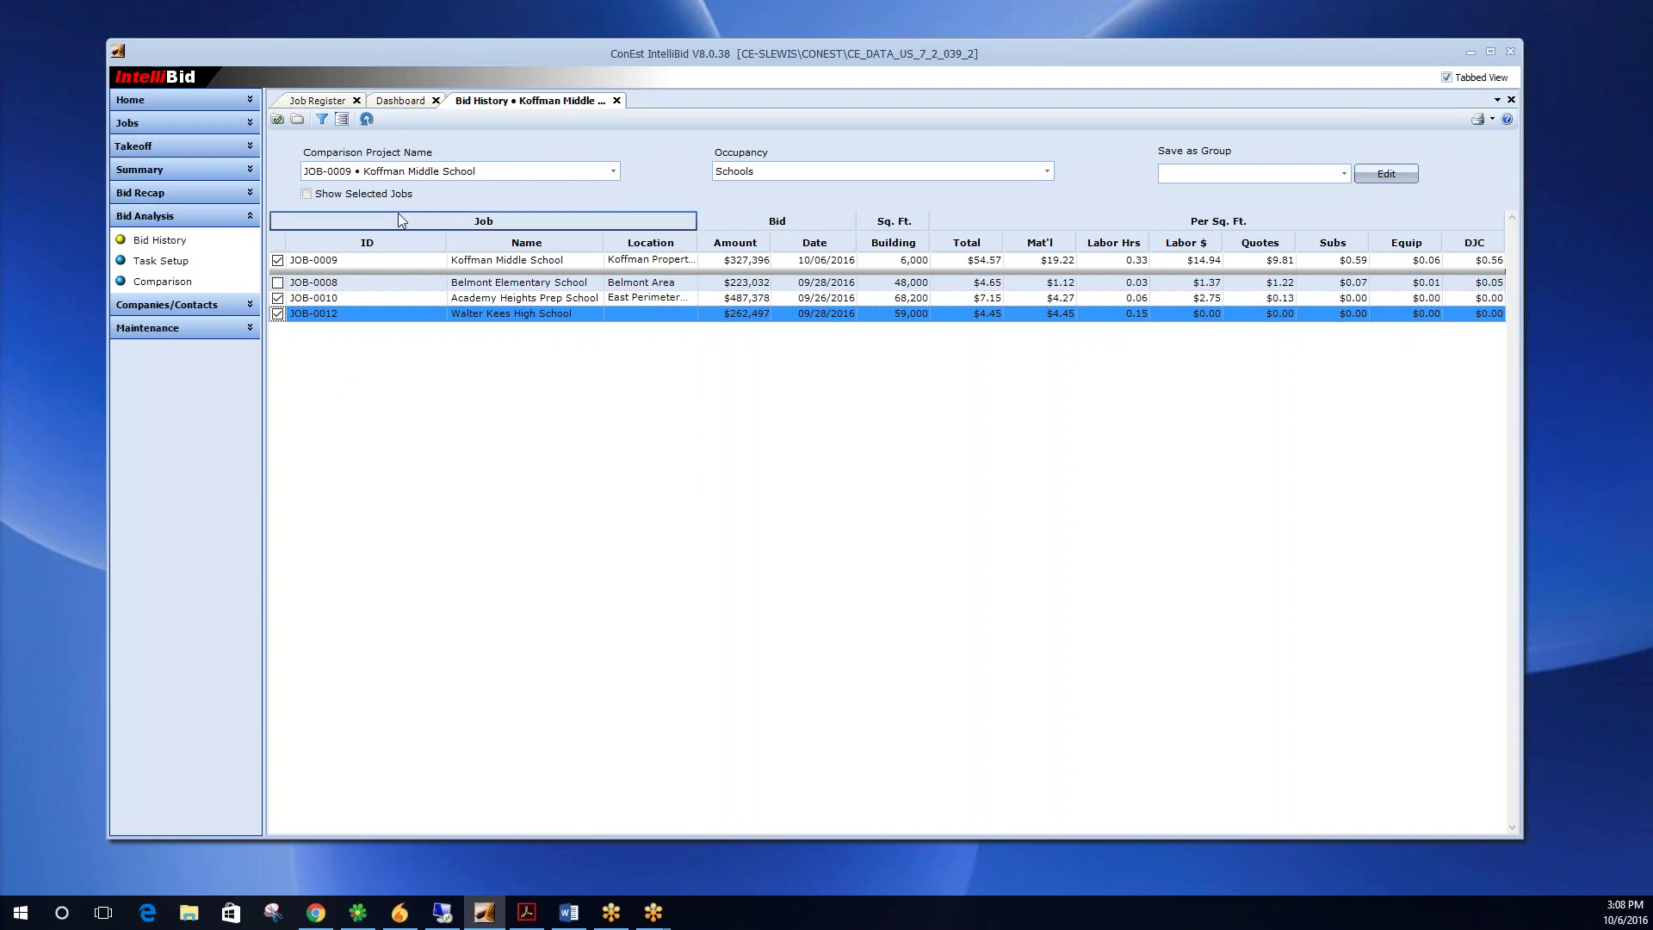
{"action": "left_click", "coordinate": [307, 195]}
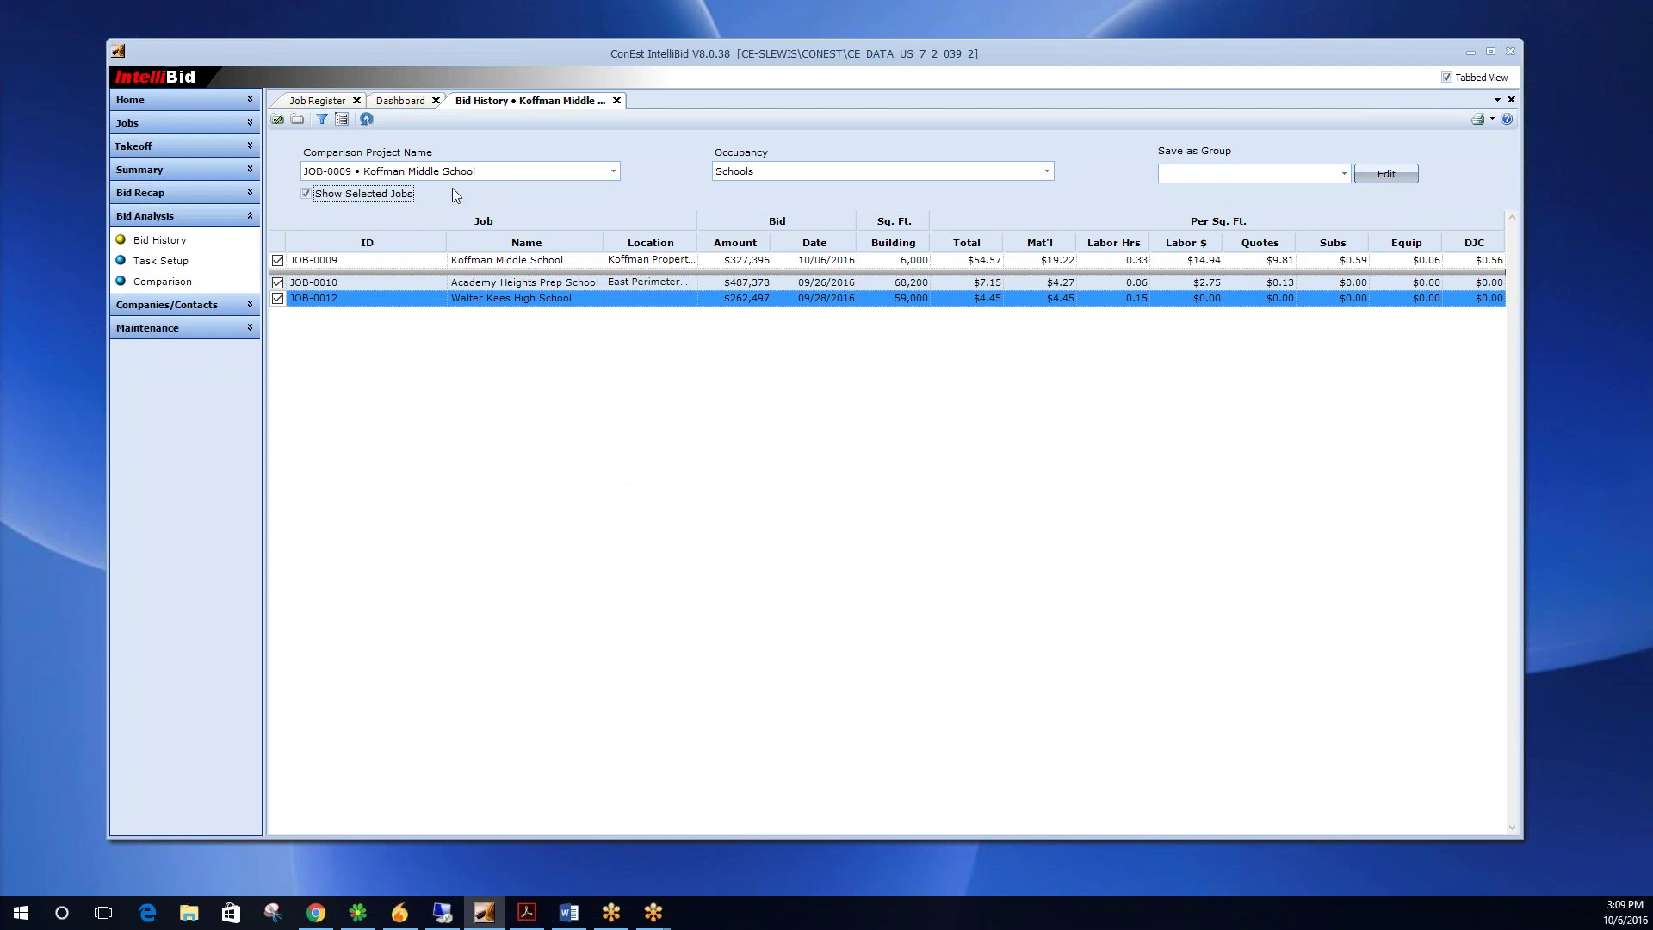
Open the bid analysis task setup for Koffman Middle School and collapse all its expanded template phases.
{"action": "left_click", "coordinate": [165, 261]}
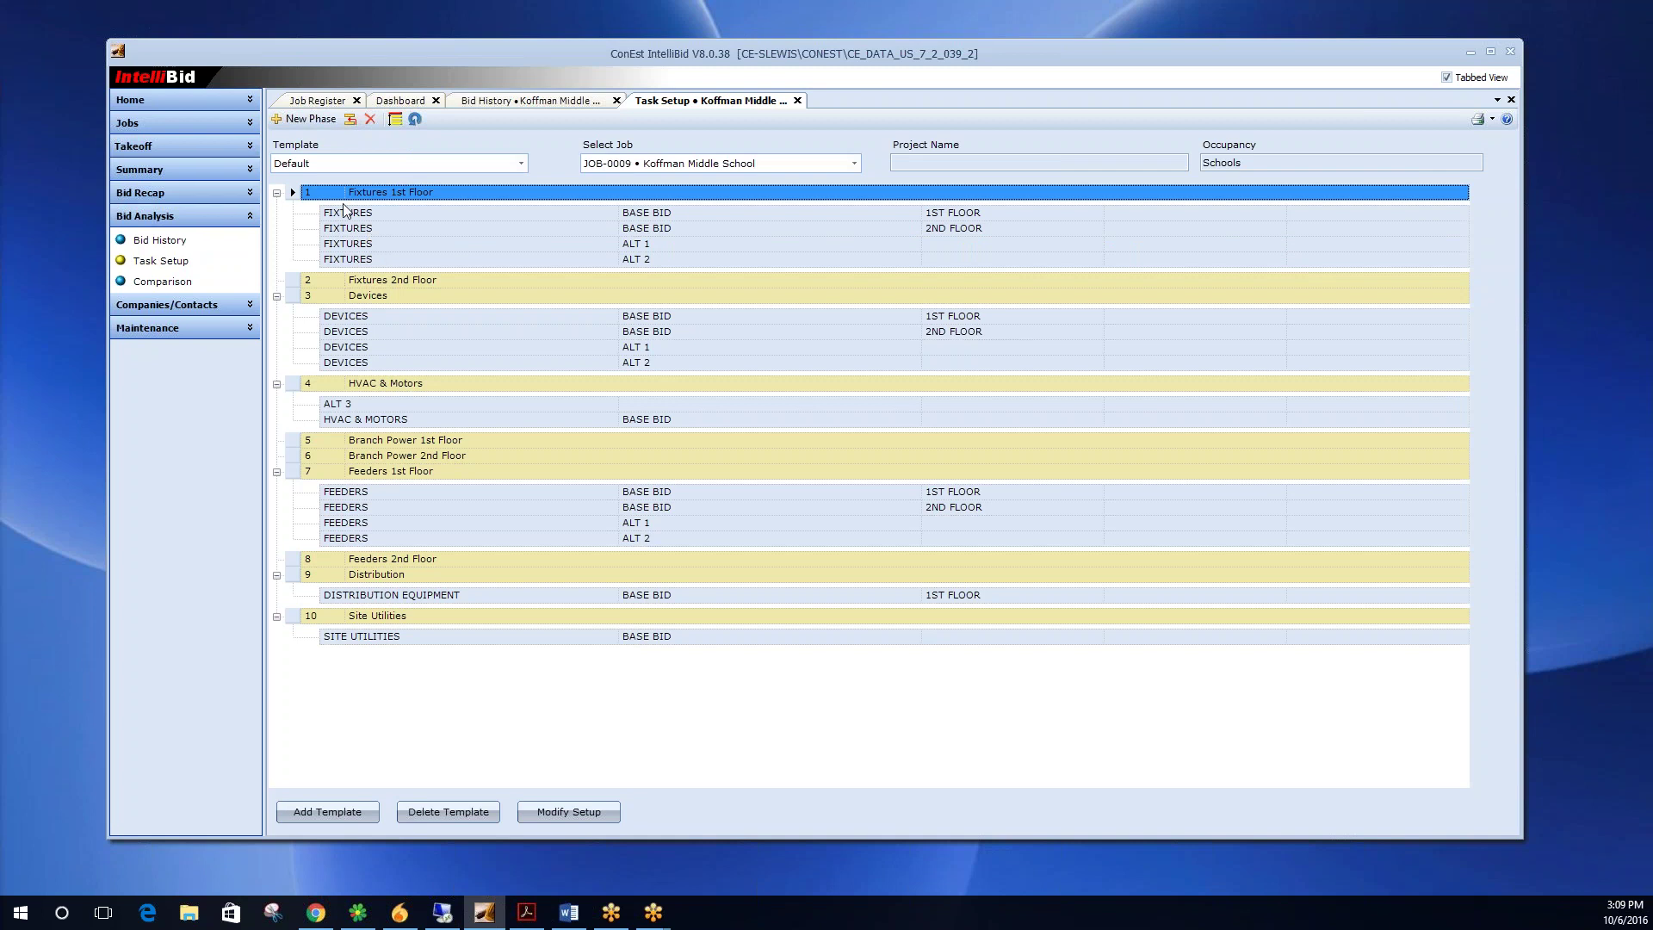
{"action": "left_click", "coordinate": [276, 193]}
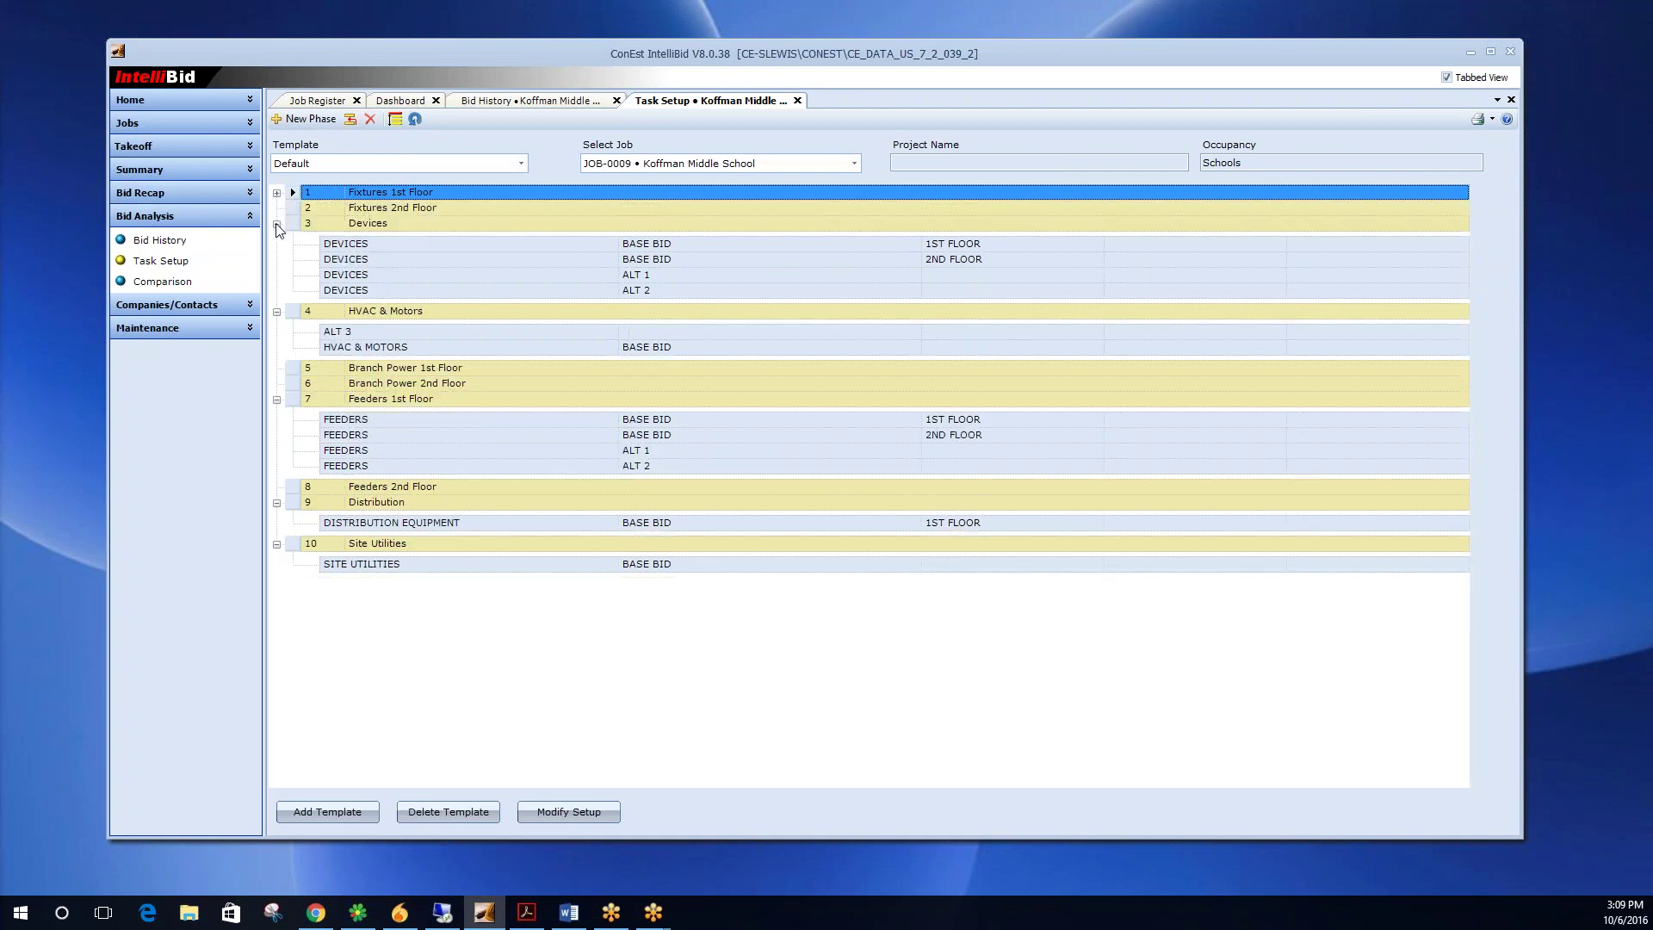
{"action": "left_click", "coordinate": [276, 224]}
{"action": "left_click", "coordinate": [277, 241]}
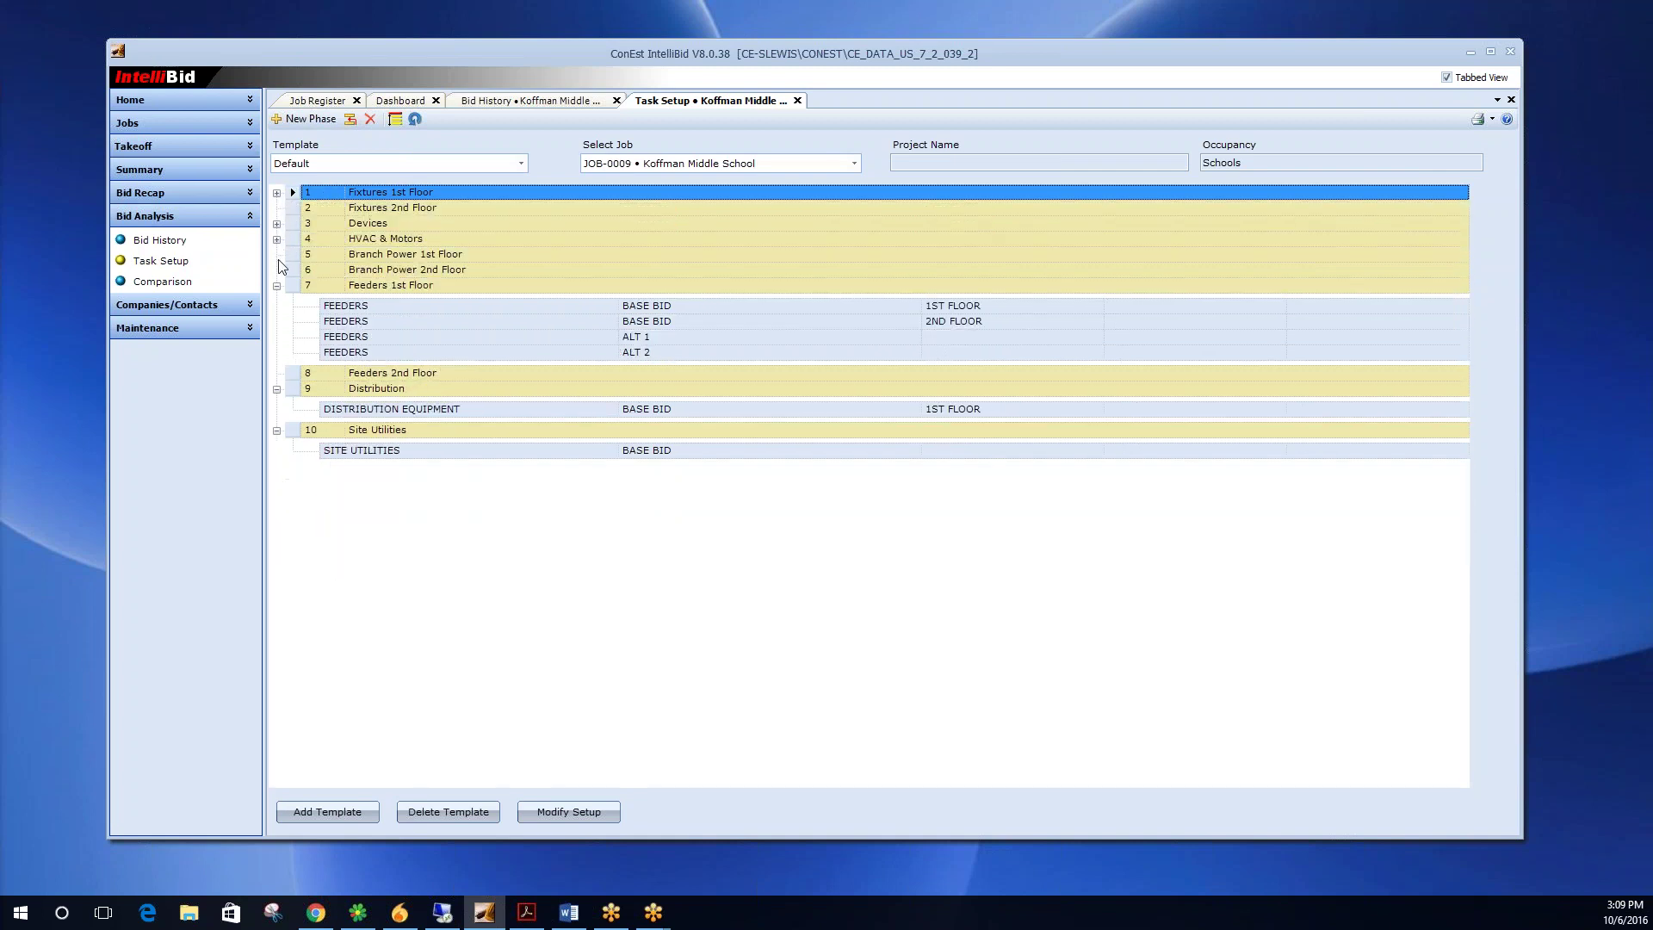
{"action": "left_click", "coordinate": [276, 286]}
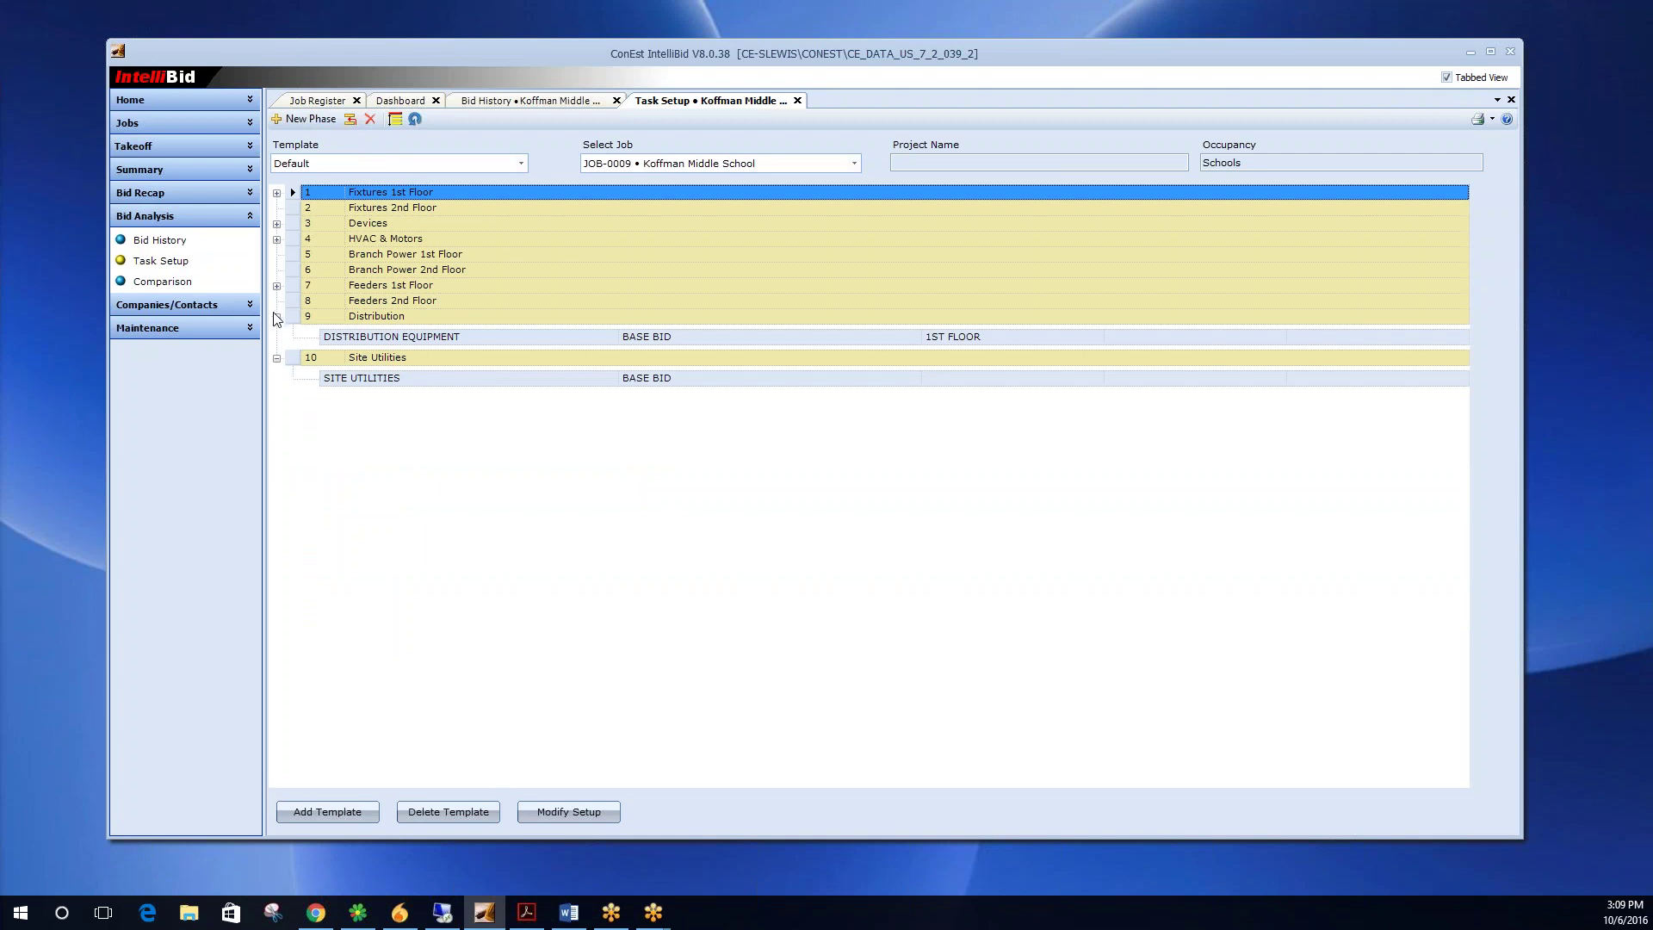
{"action": "left_click", "coordinate": [276, 317]}
{"action": "left_click", "coordinate": [276, 333]}
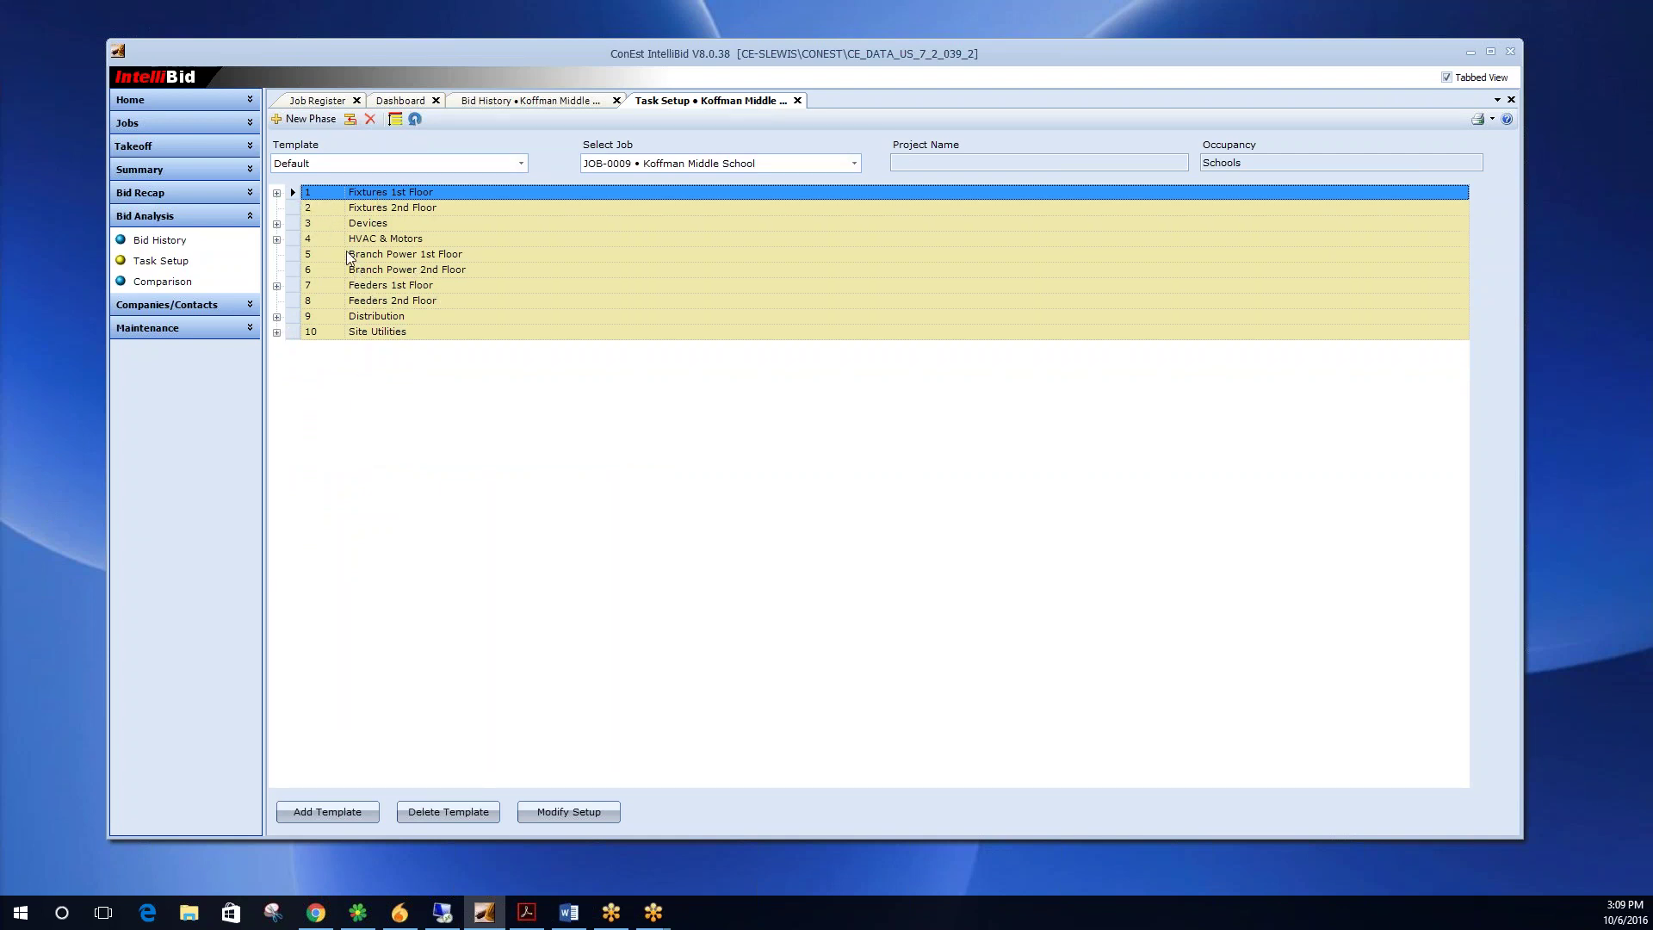
Switch the task setup to JOB-0010 Academy Heights Prep School and collapse all its expanded template phases.
{"action": "left_click", "coordinate": [856, 165]}
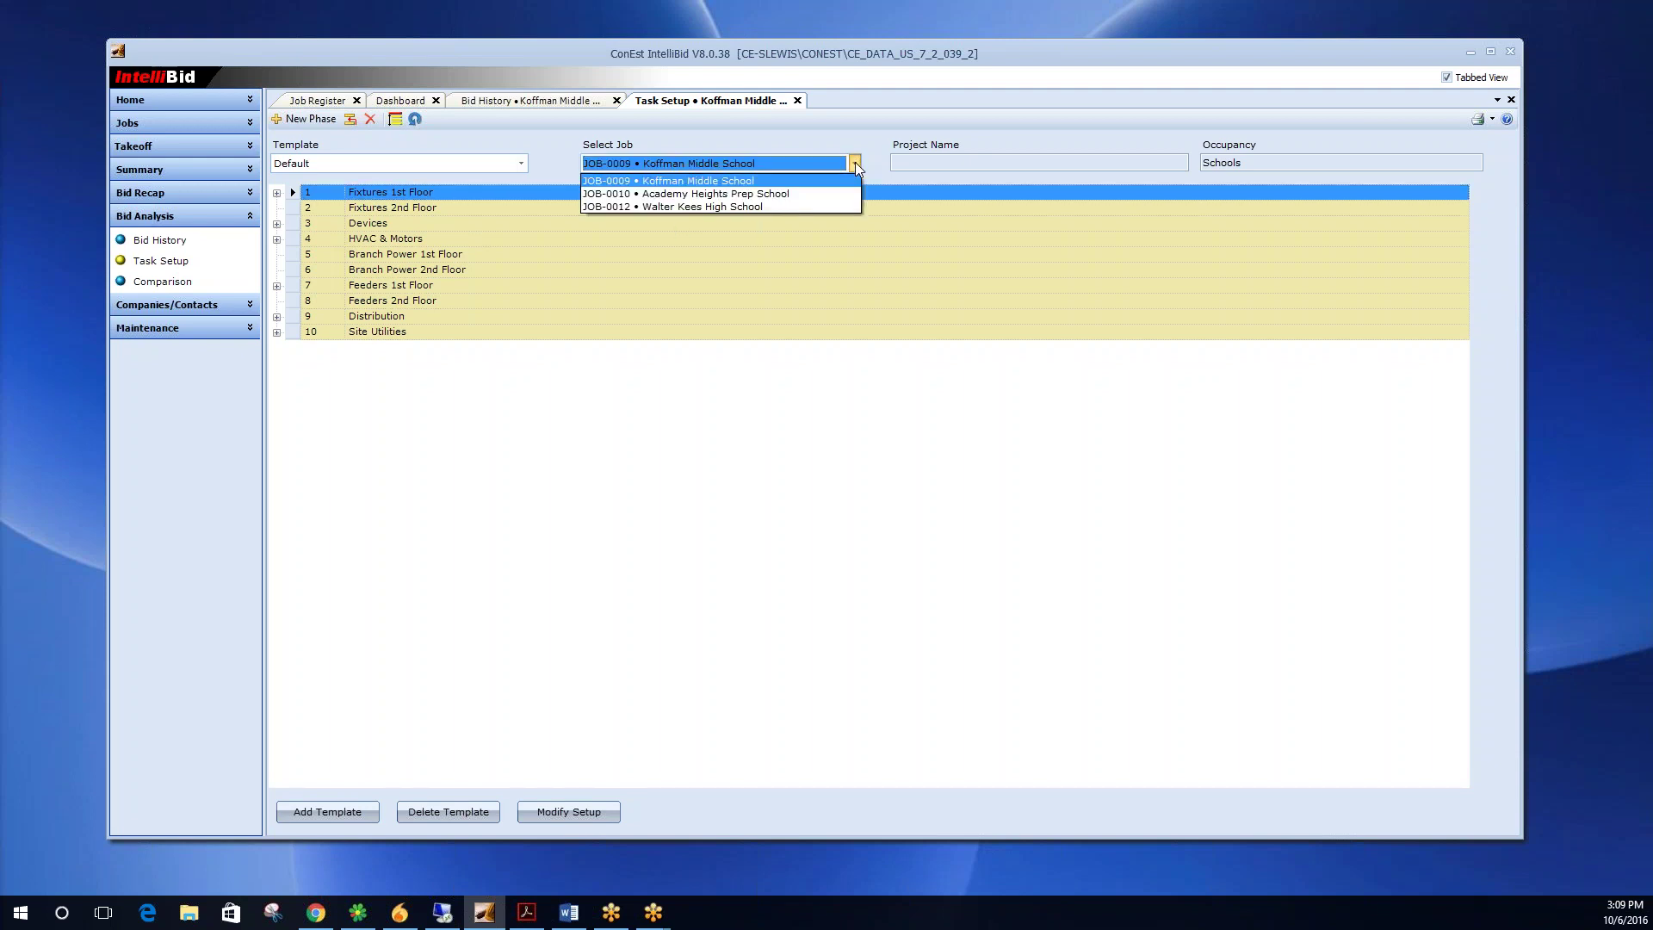
{"action": "left_click", "coordinate": [678, 196]}
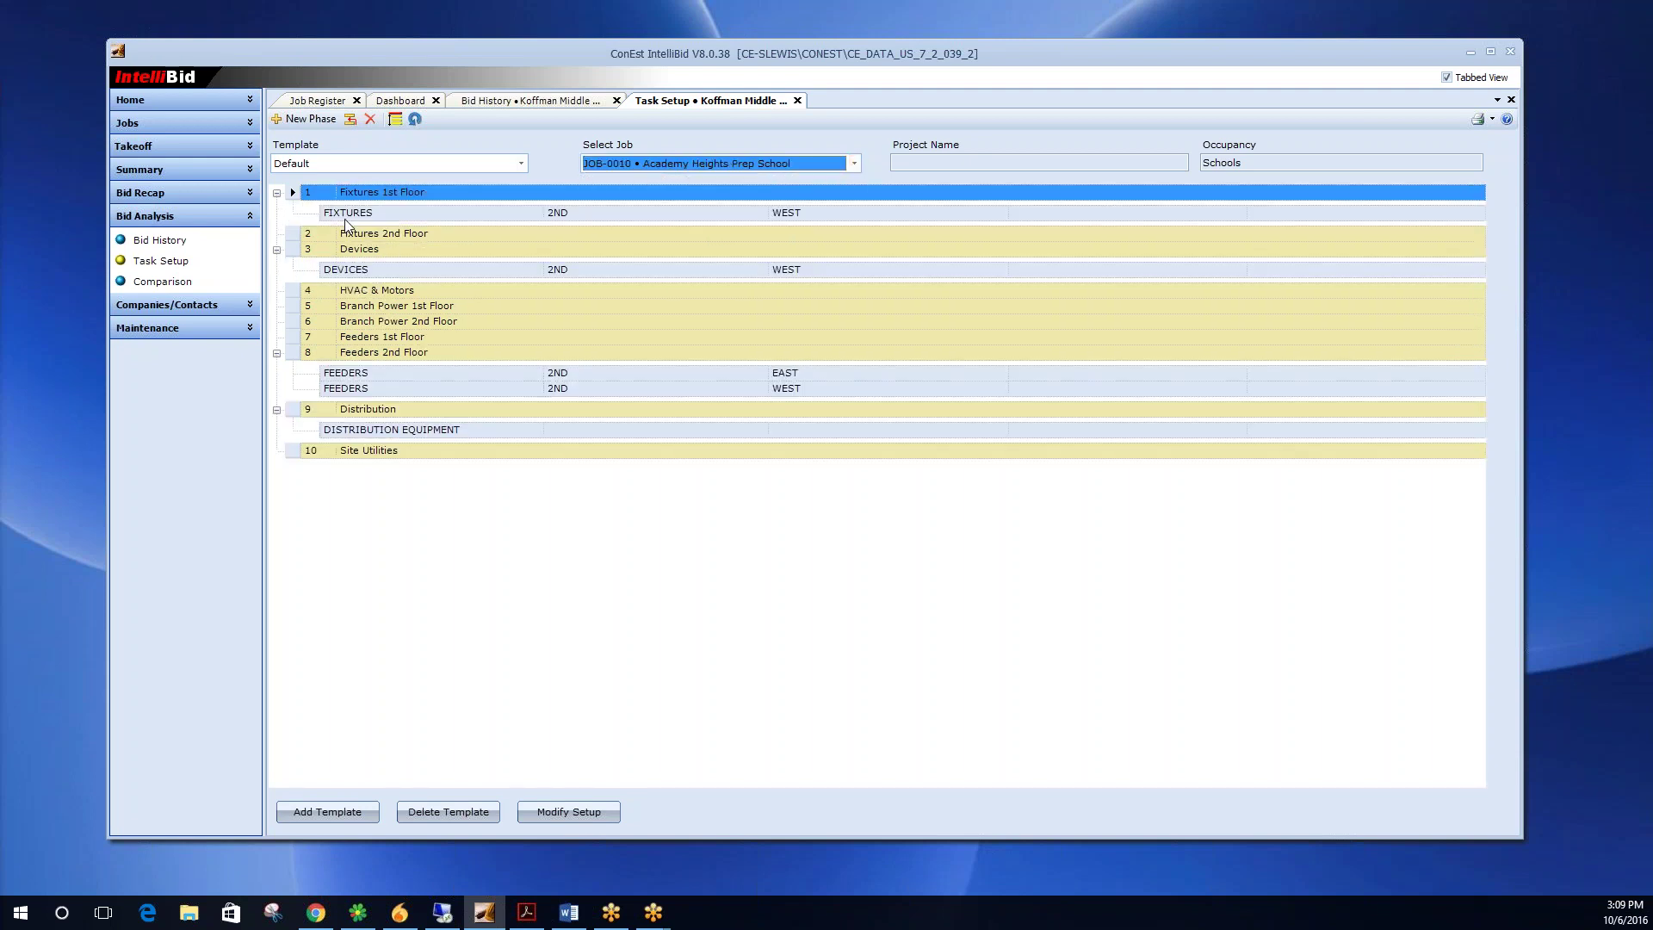
{"action": "left_click", "coordinate": [277, 193]}
{"action": "left_click", "coordinate": [276, 225]}
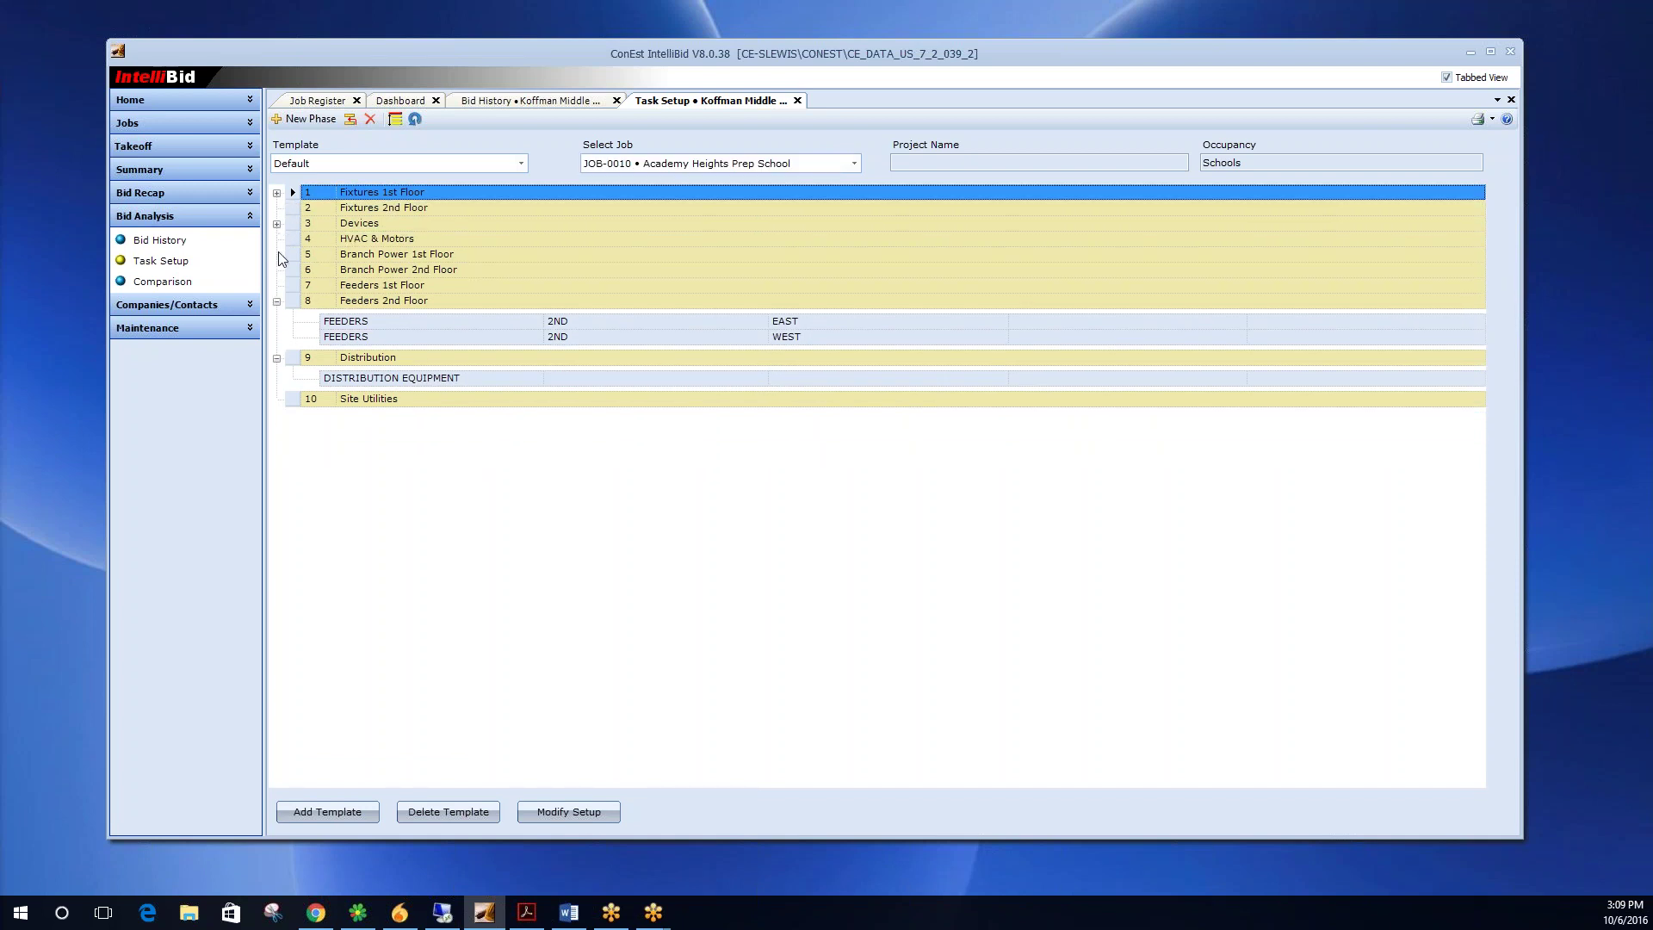
{"action": "left_click", "coordinate": [277, 301]}
{"action": "left_click", "coordinate": [276, 318]}
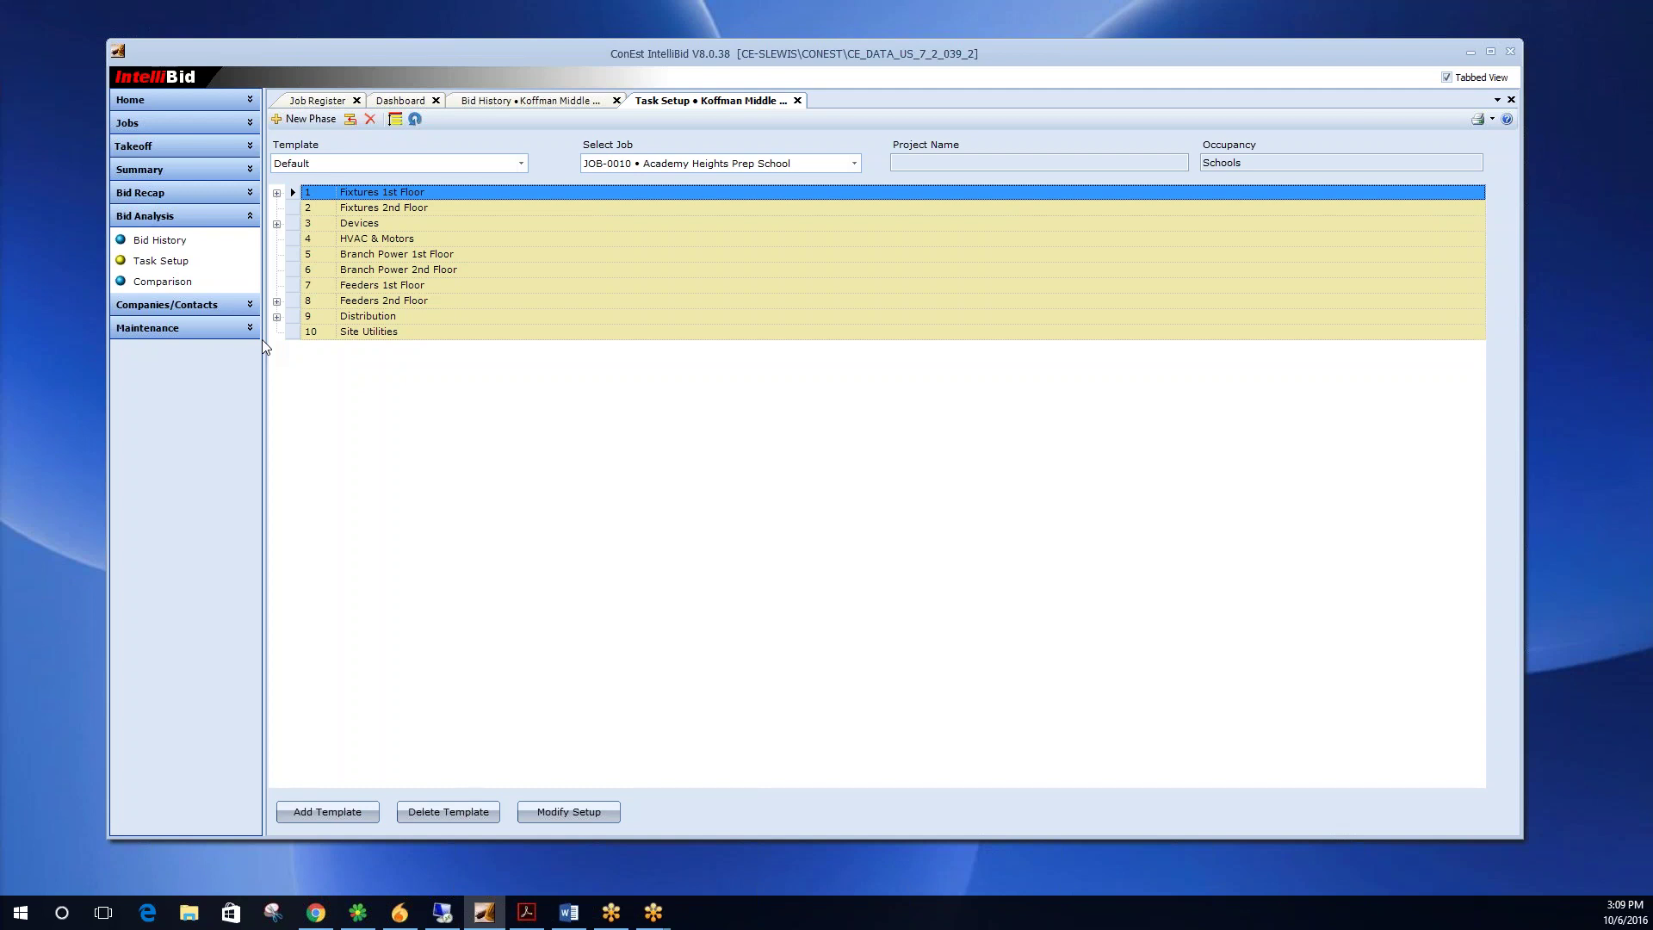
Switch the task setup back to JOB-0009 Koffman Middle School.
{"action": "left_click", "coordinate": [855, 164]}
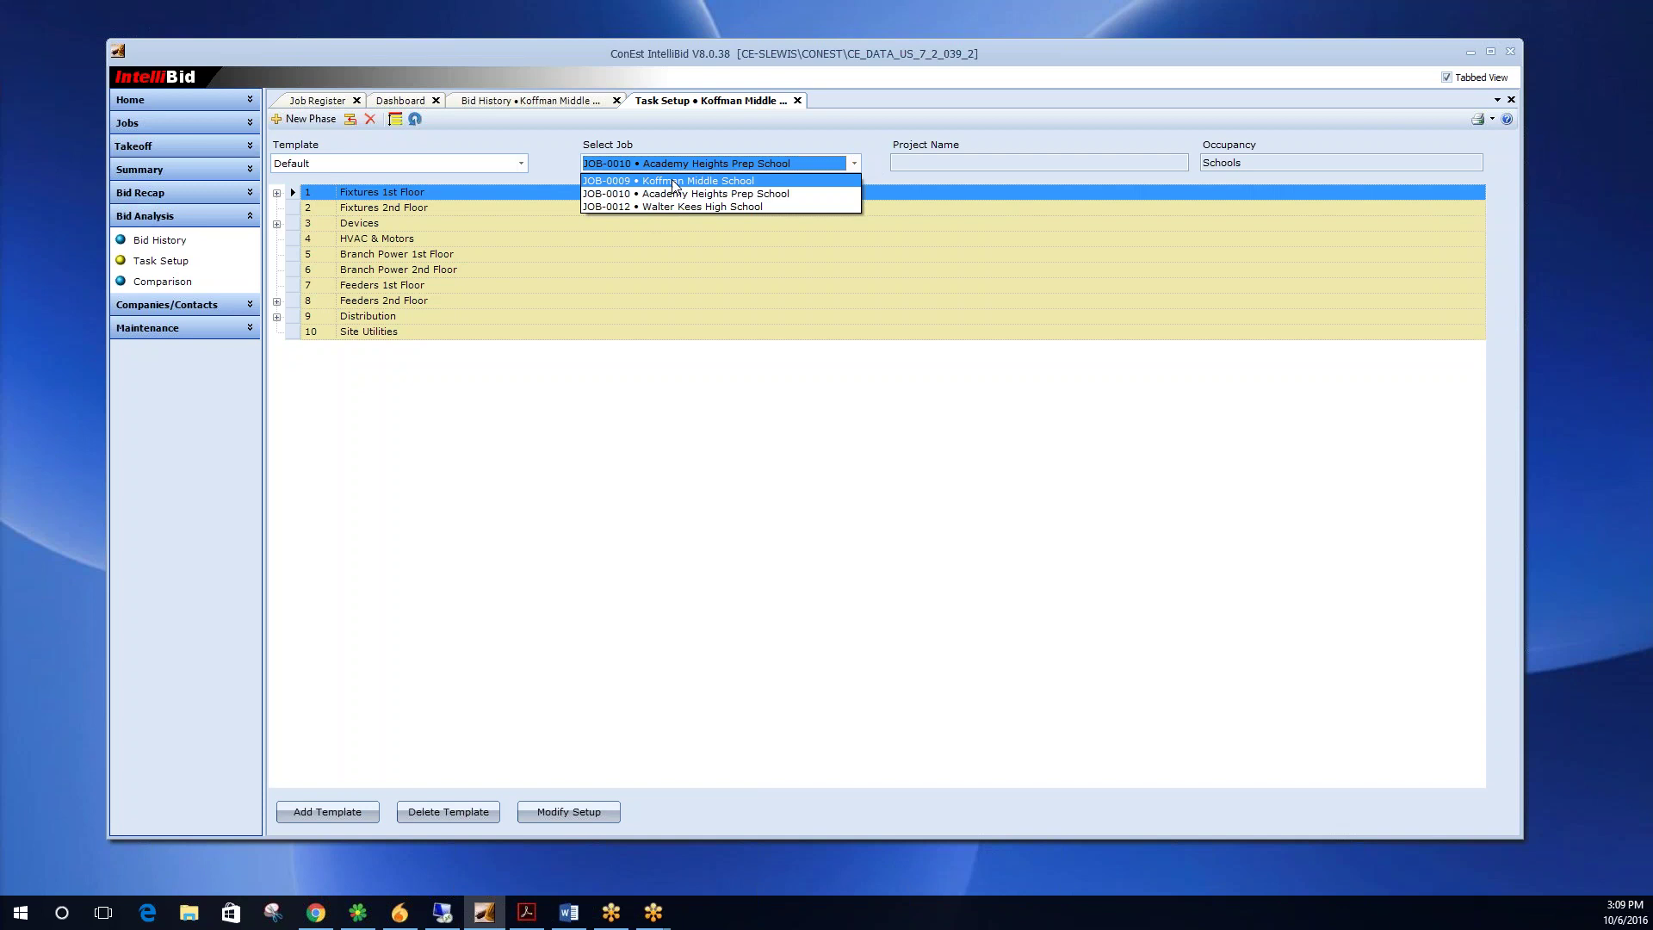
{"action": "left_click", "coordinate": [723, 485]}
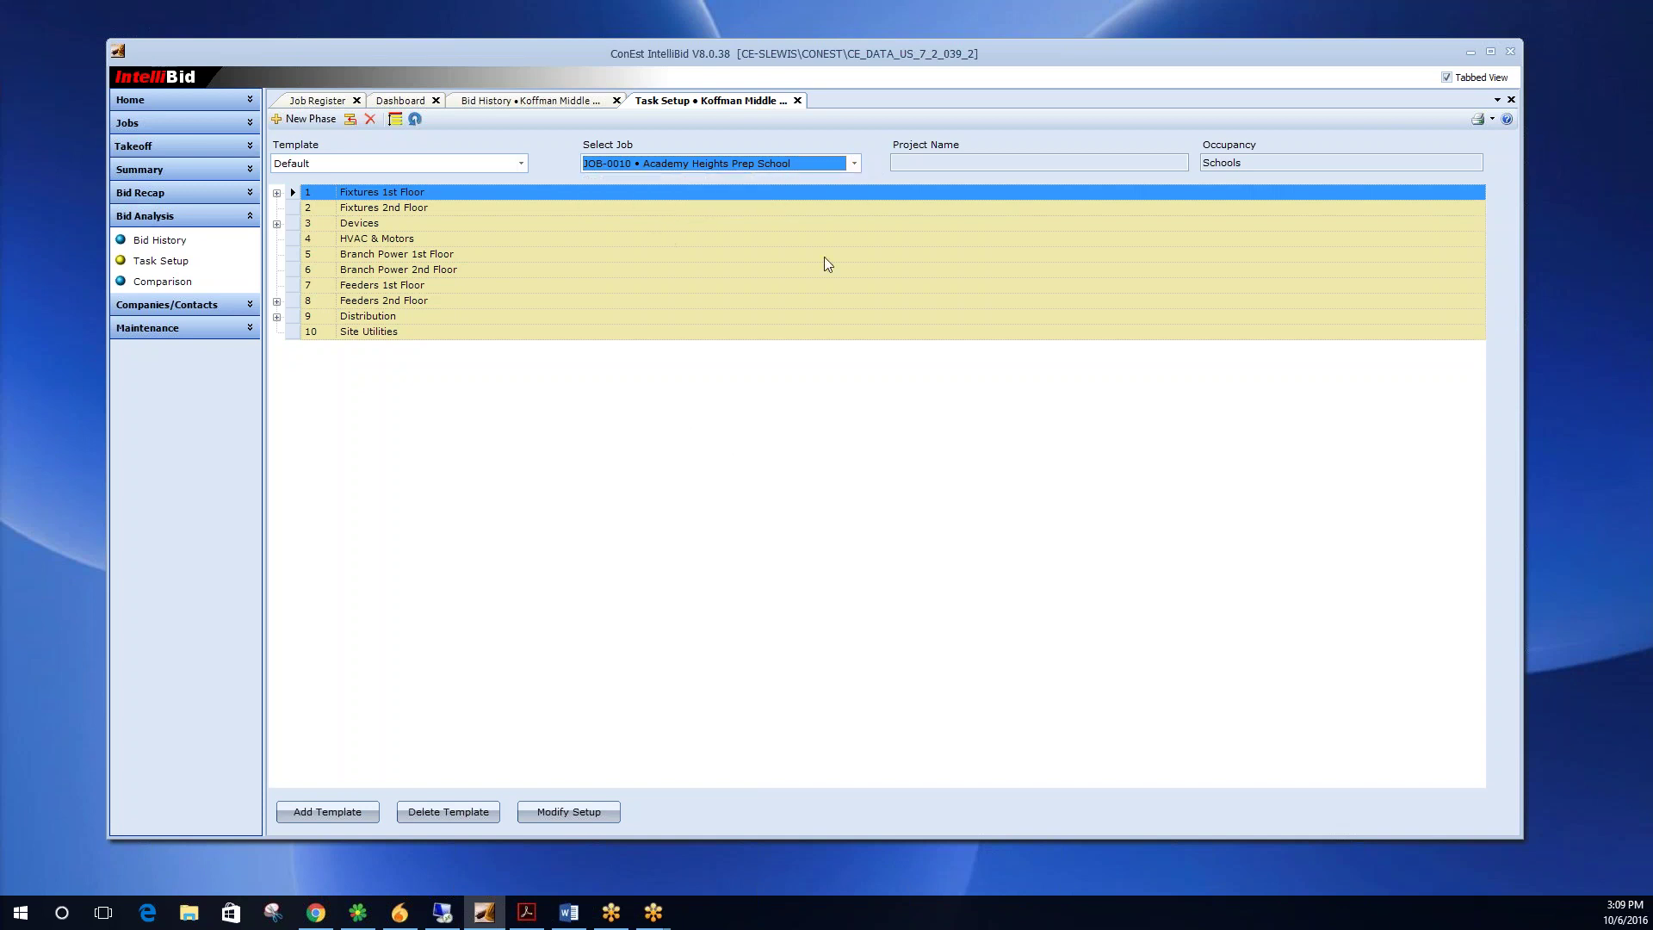
{"action": "left_click", "coordinate": [851, 171]}
{"action": "key", "text": "Up"}
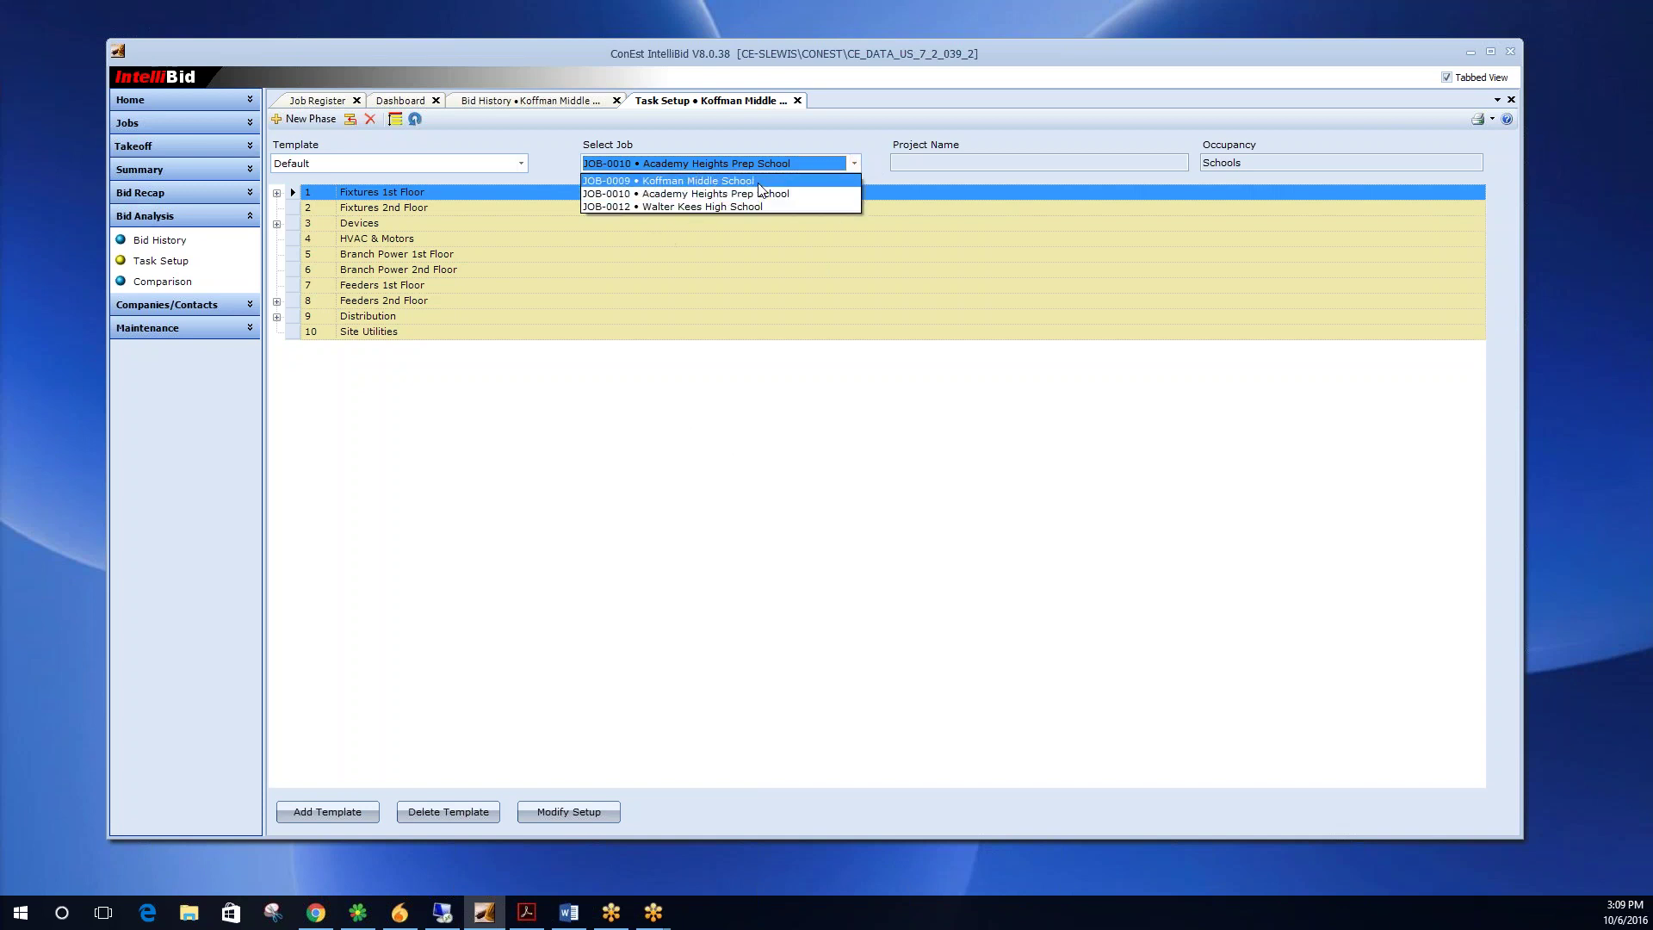
{"action": "key", "text": "Return"}
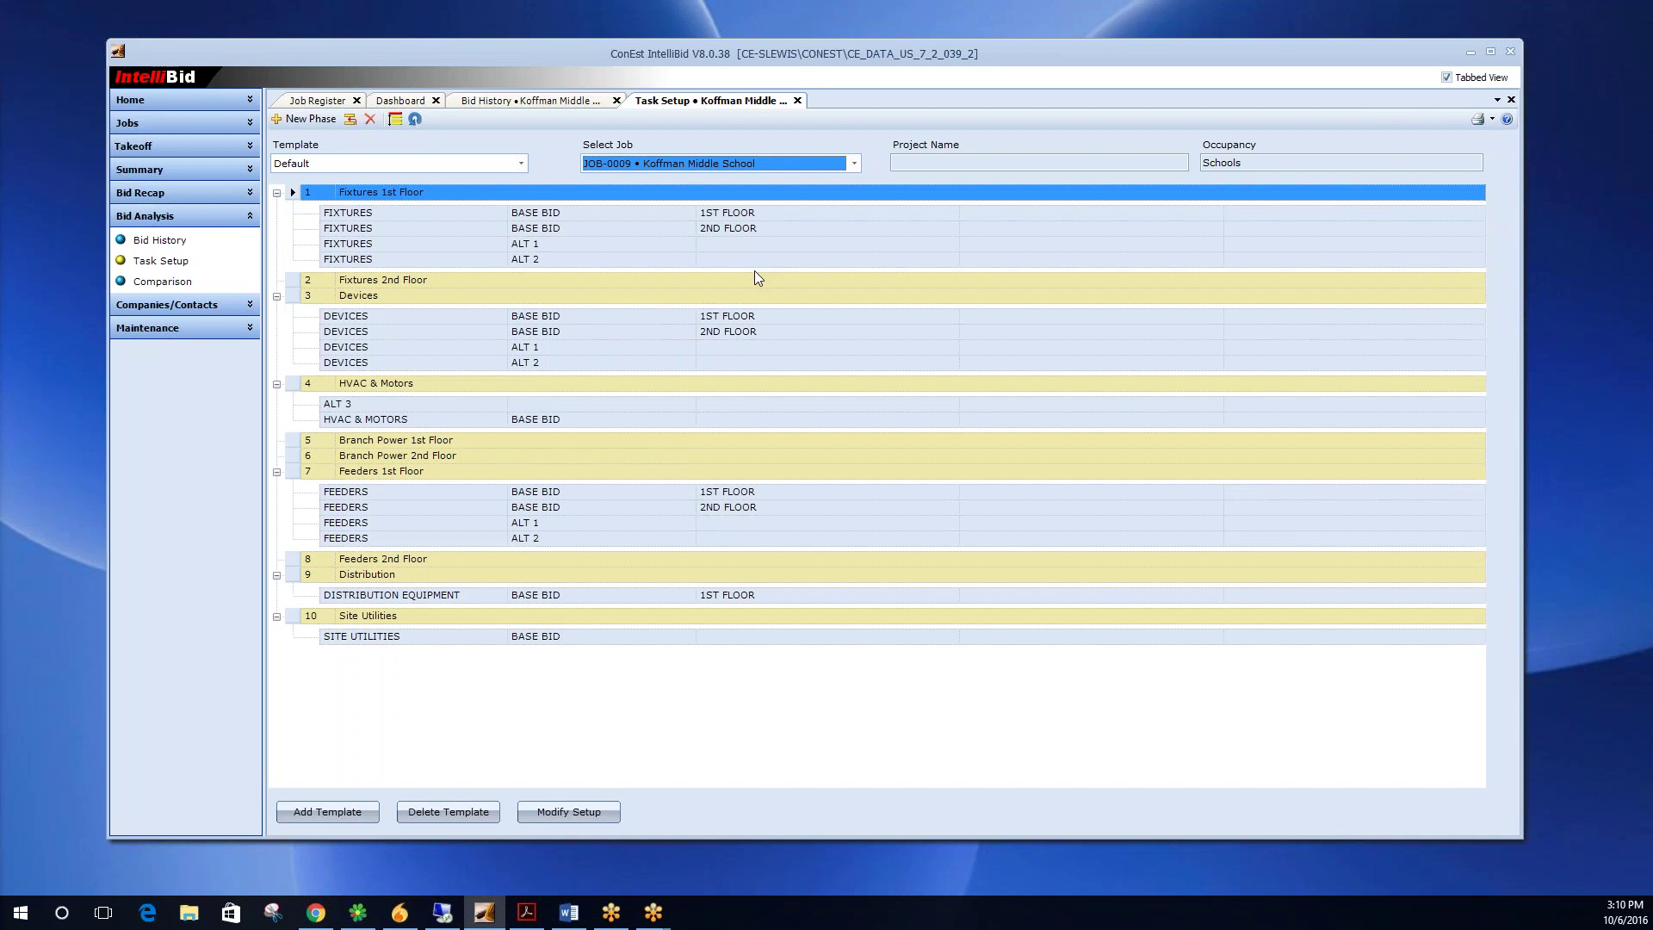
Open the project comparison and view labor in hours and the Cost basis, returning to labor dollars and the Bid basis.
{"action": "left_click", "coordinate": [164, 283]}
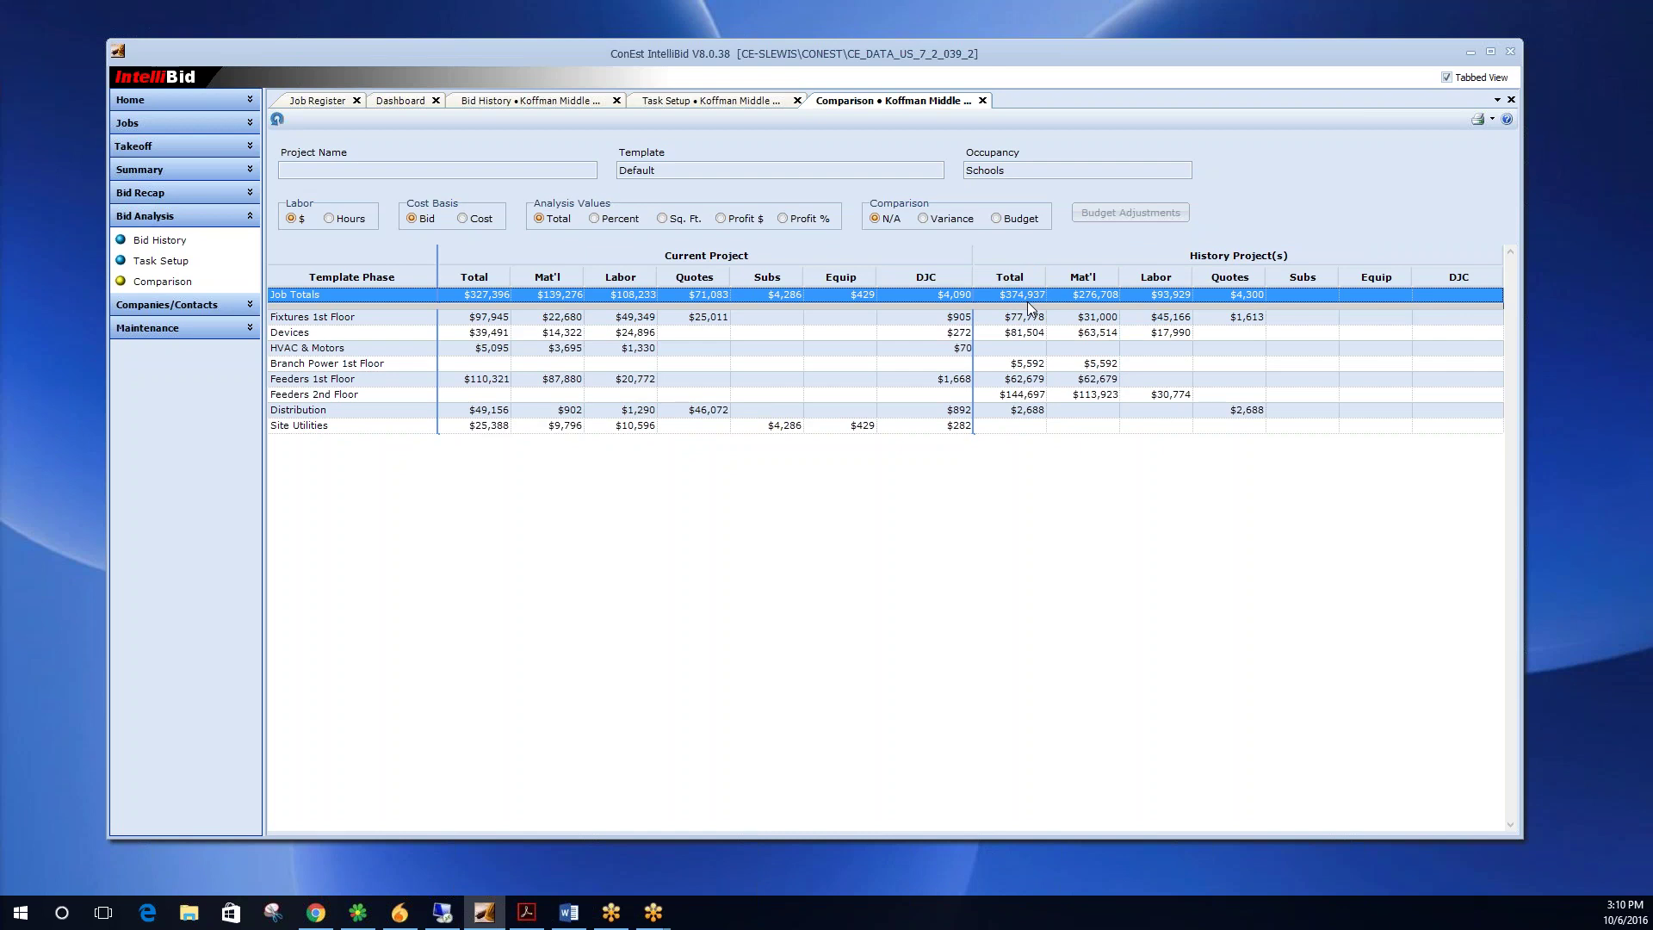
{"action": "left_click", "coordinate": [71, 571]}
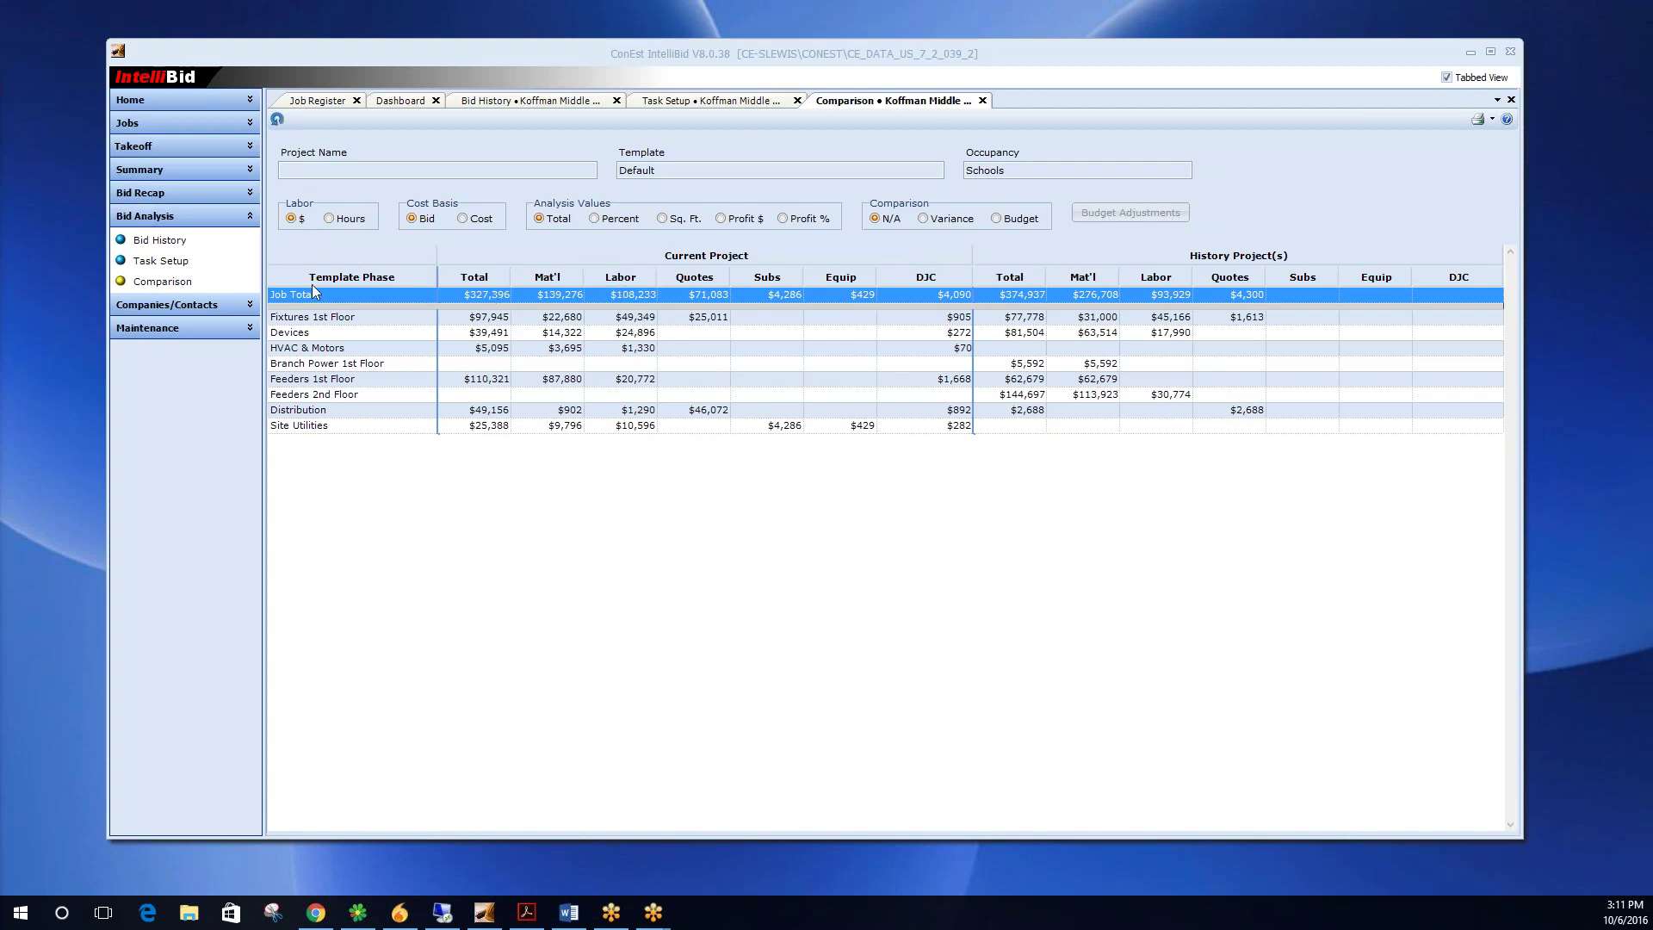
{"action": "left_click", "coordinate": [329, 220]}
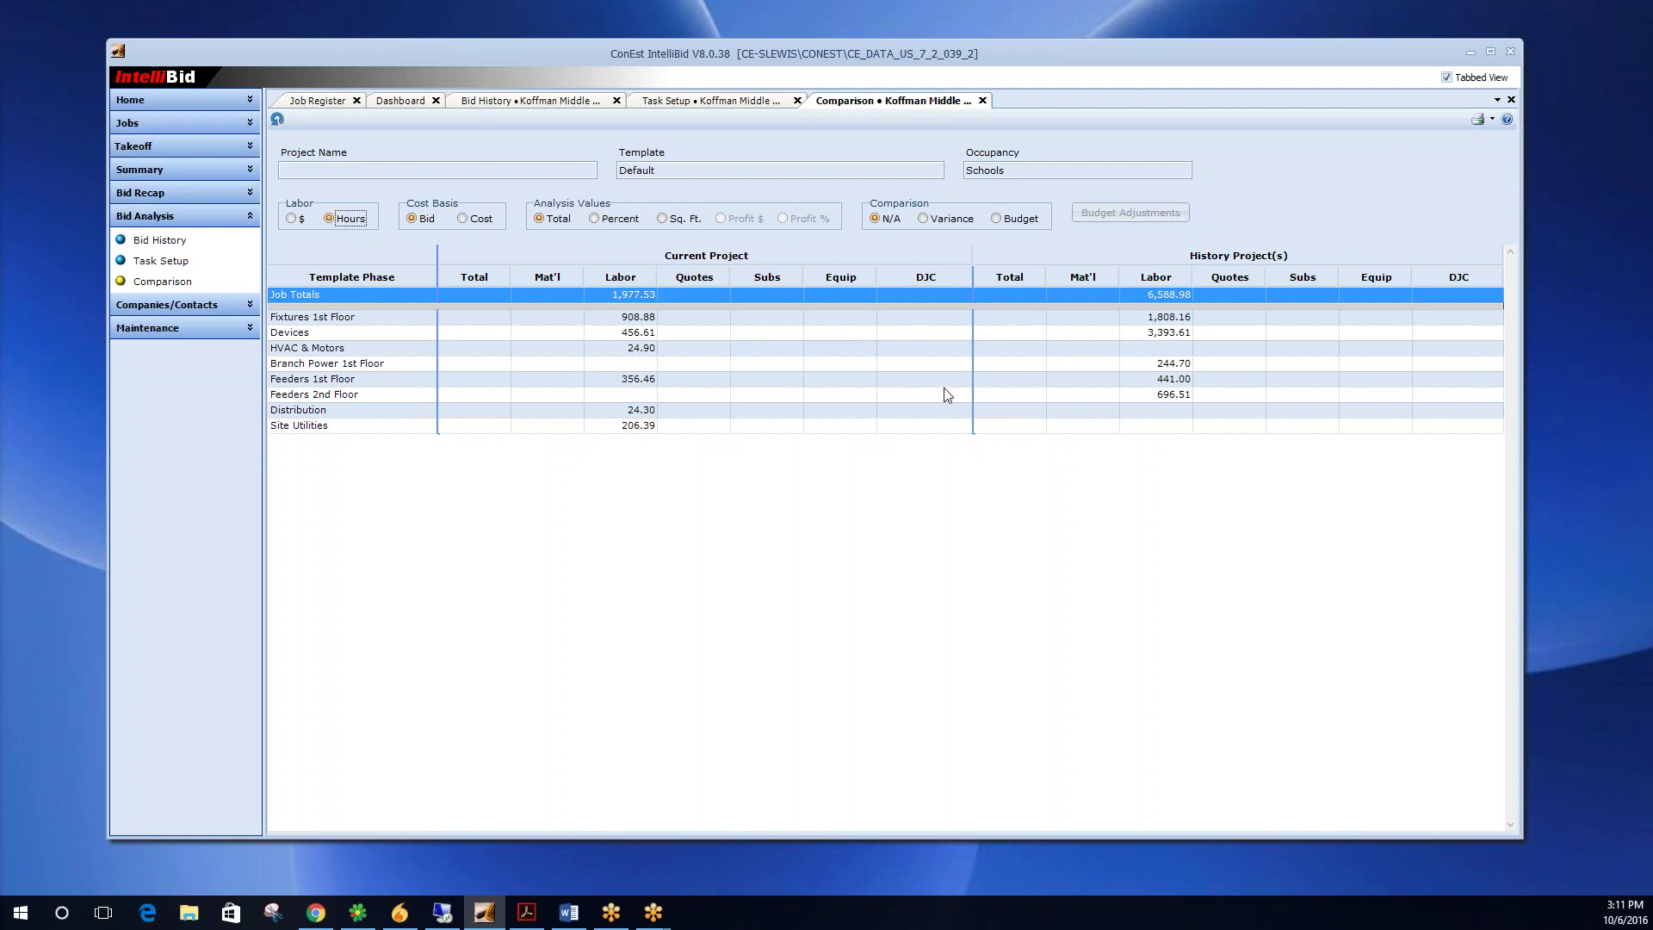
{"action": "left_click", "coordinate": [294, 219]}
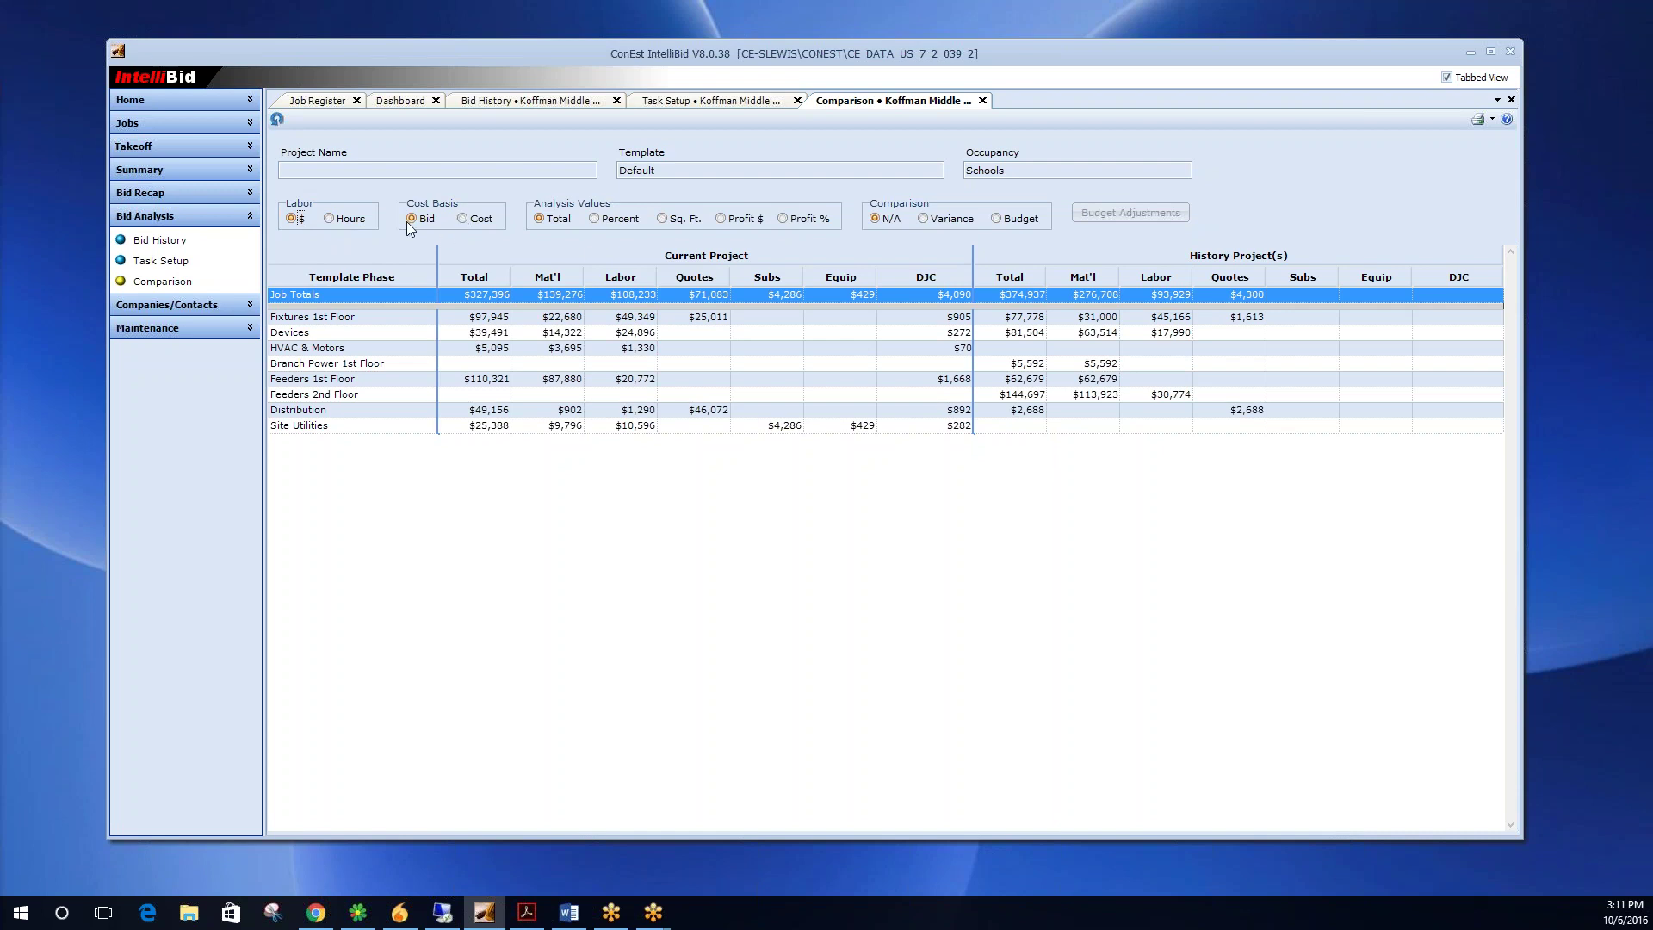
{"action": "left_click", "coordinate": [462, 219]}
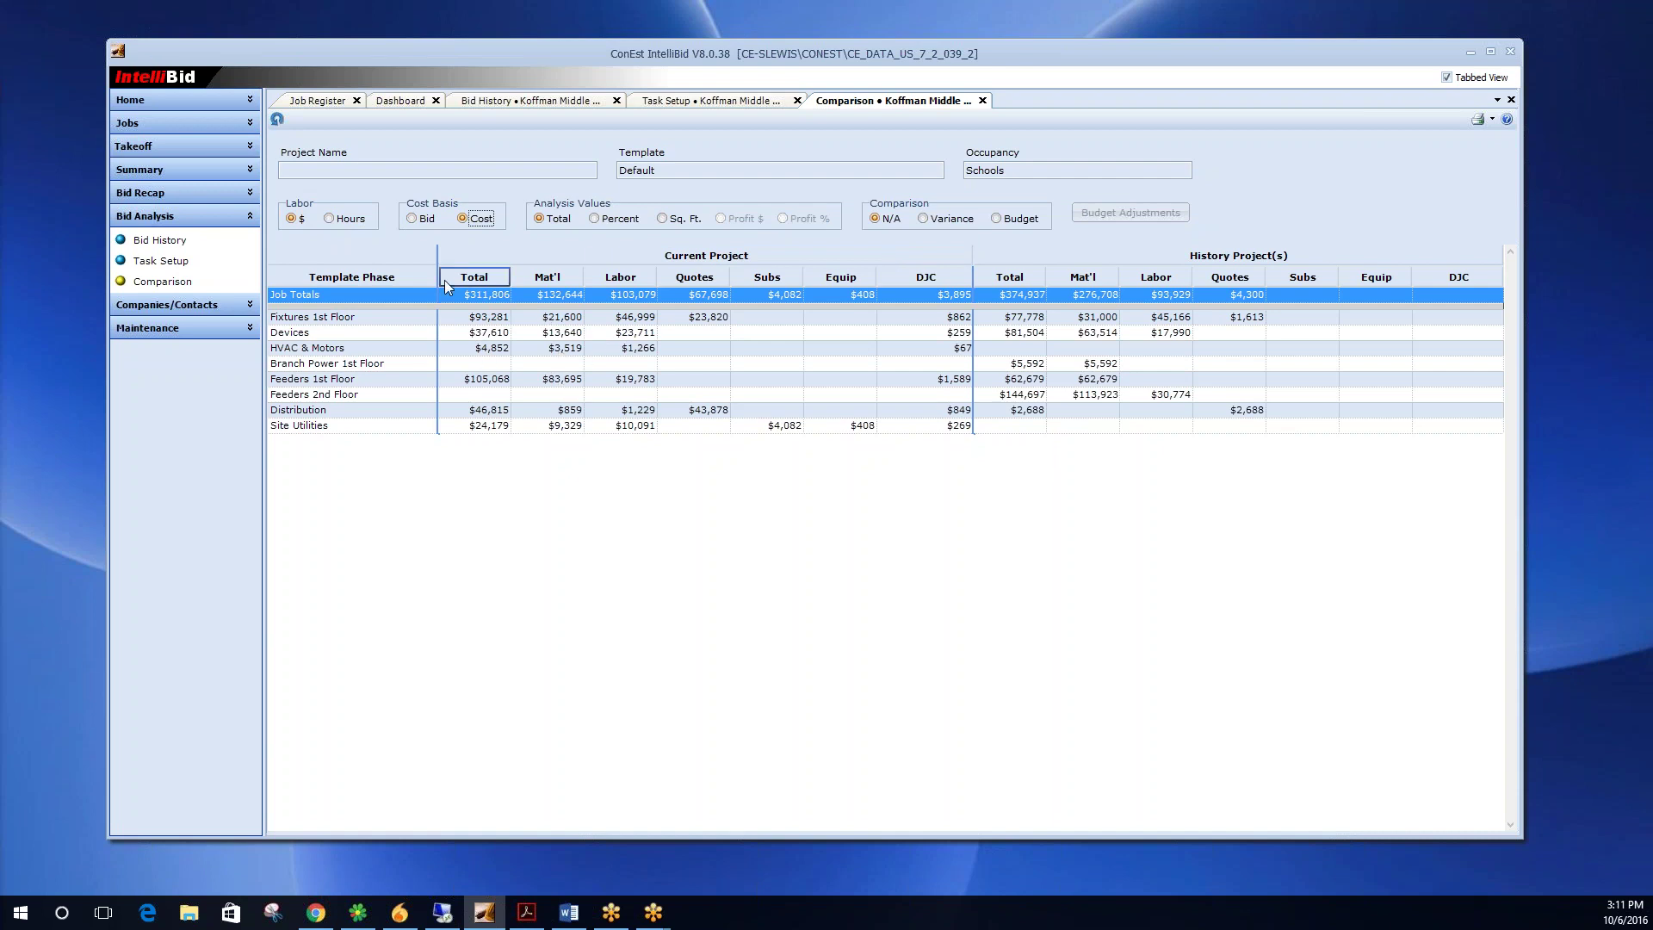
{"action": "left_click", "coordinate": [410, 221]}
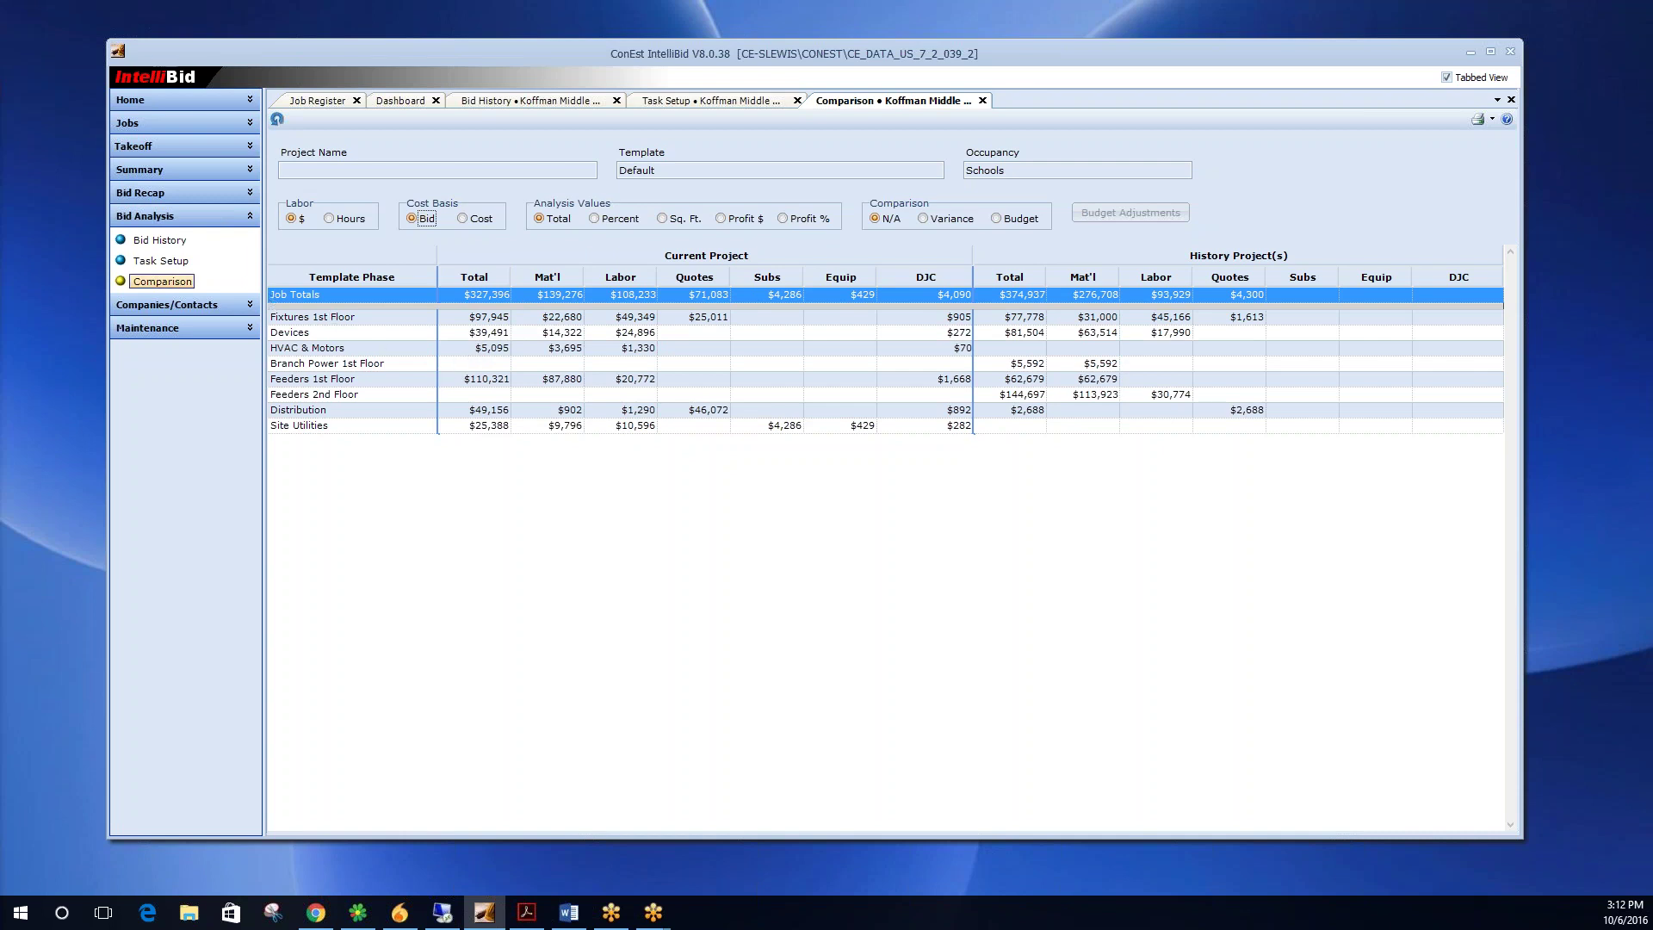
Revisit the task setup and show the job register details of JOB-0009 Koffman Middle School.
{"action": "left_click", "coordinate": [170, 267]}
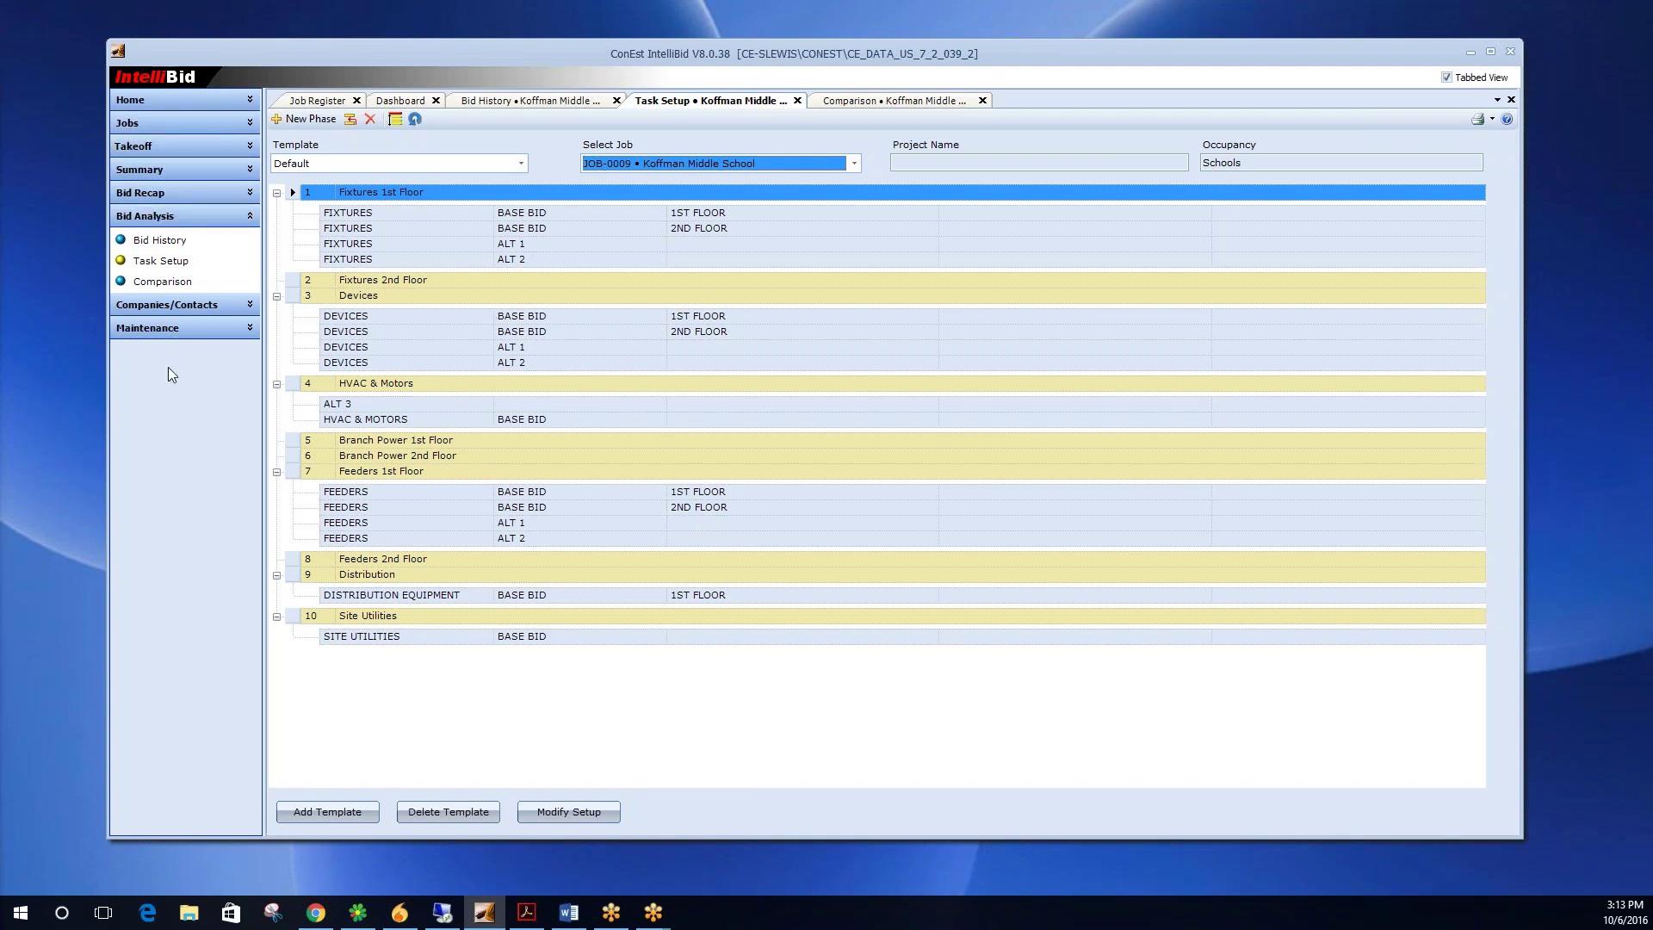
{"action": "left_click", "coordinate": [146, 127]}
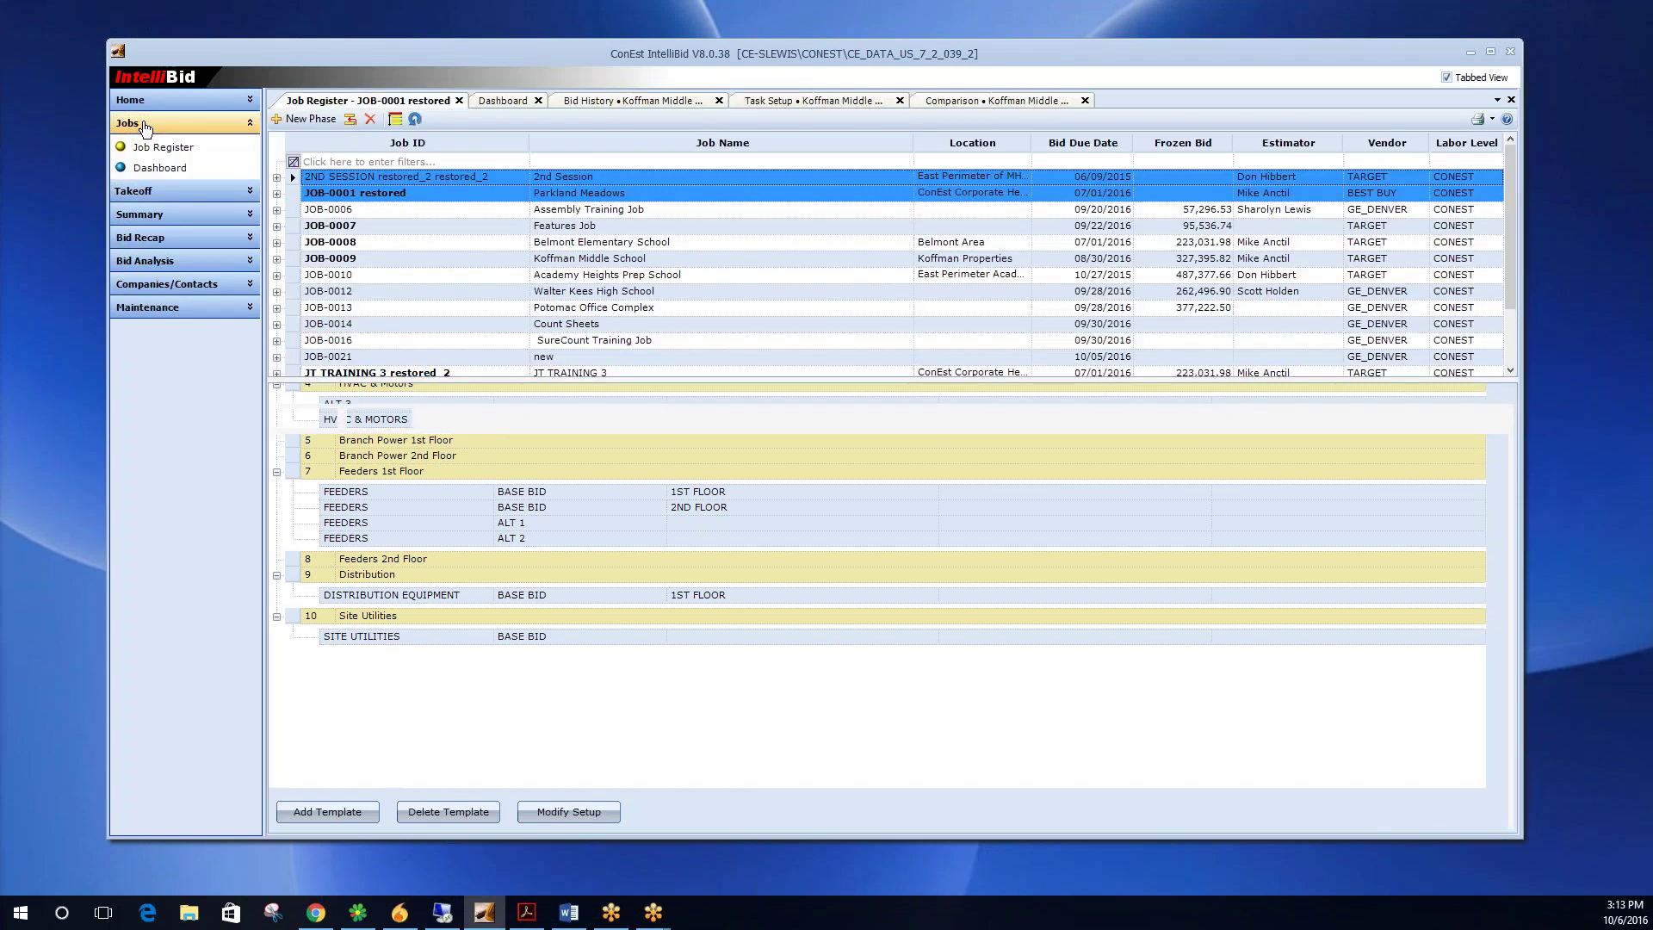
{"action": "left_click", "coordinate": [578, 260]}
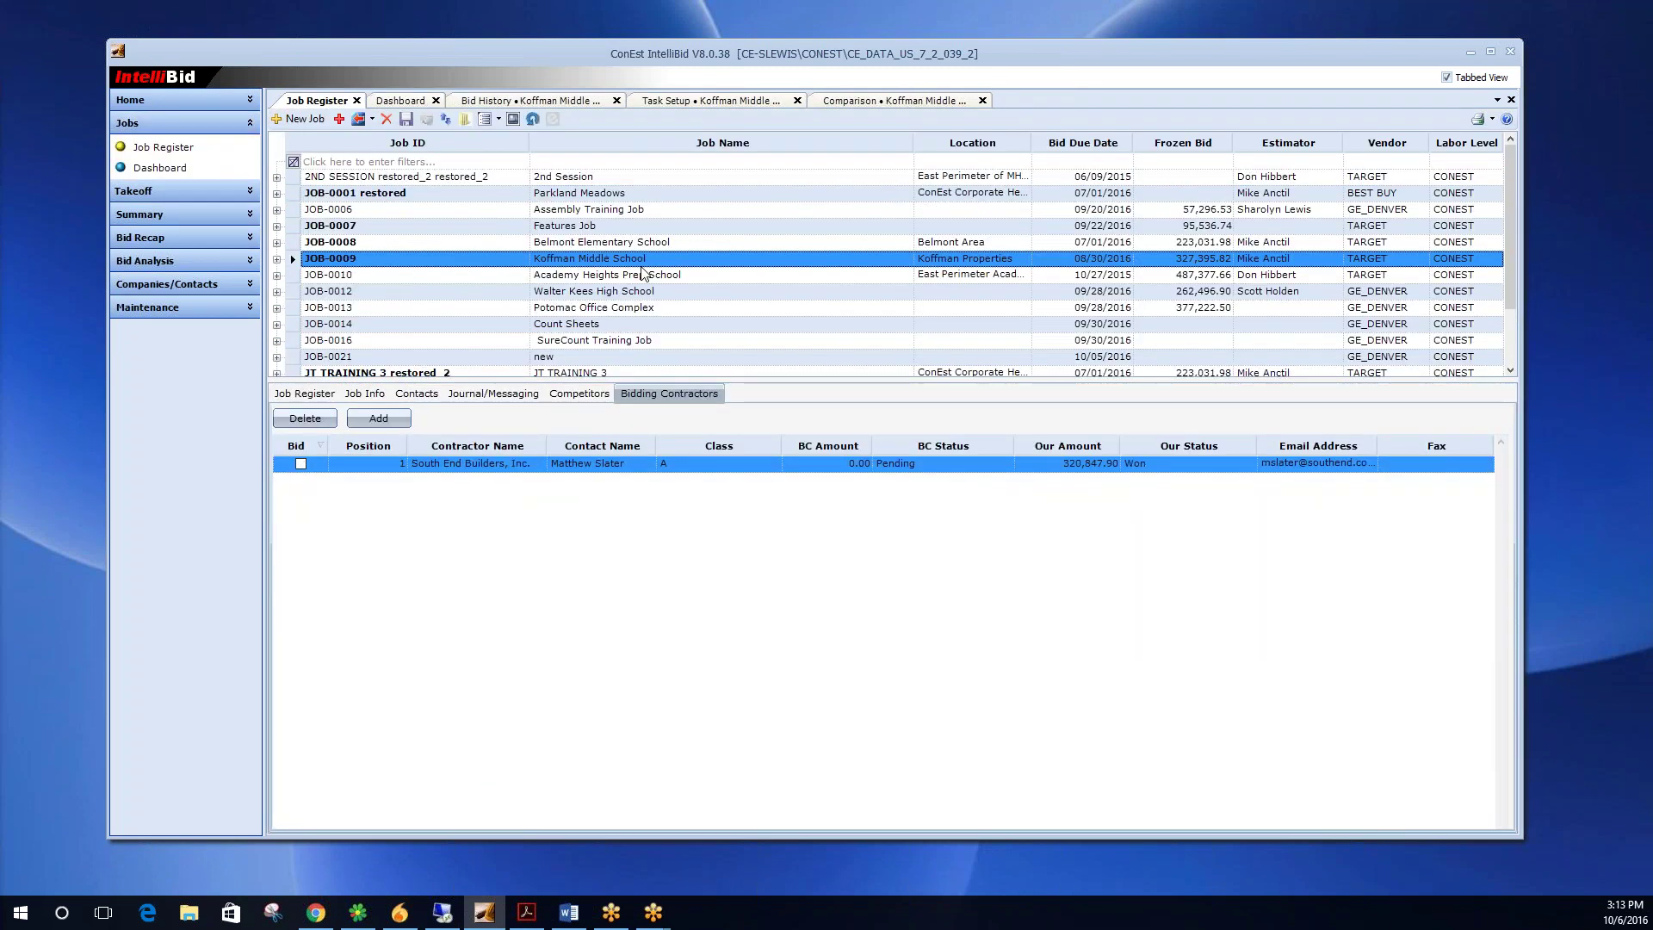
{"action": "left_click", "coordinate": [327, 396]}
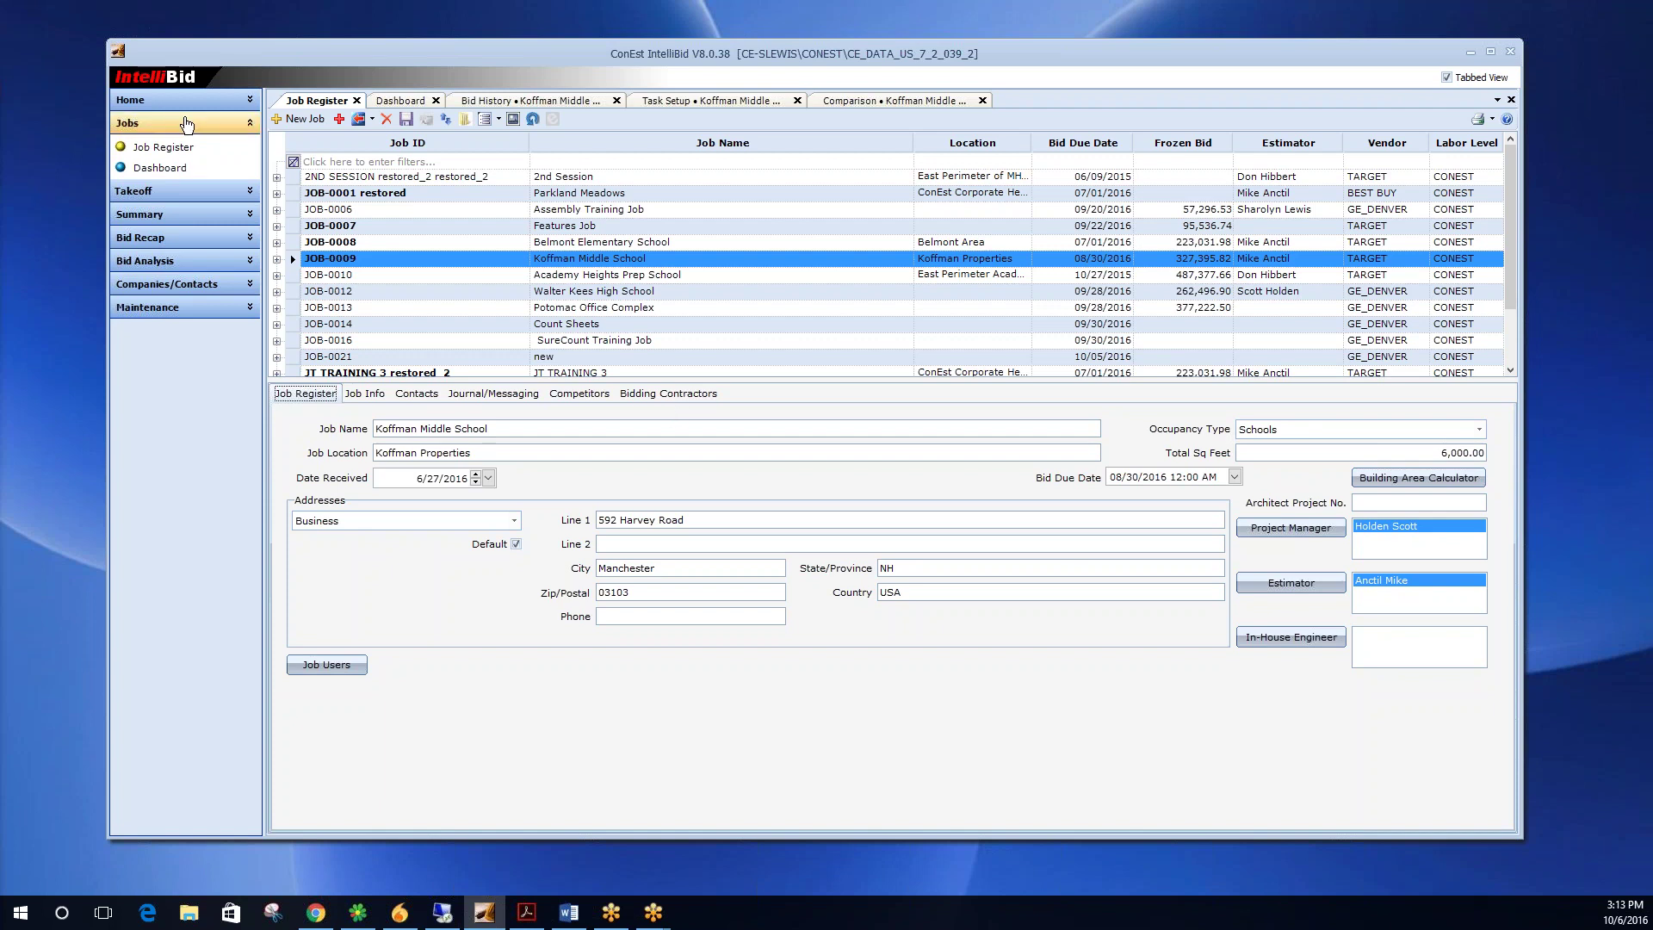
{"action": "left_click", "coordinate": [180, 150]}
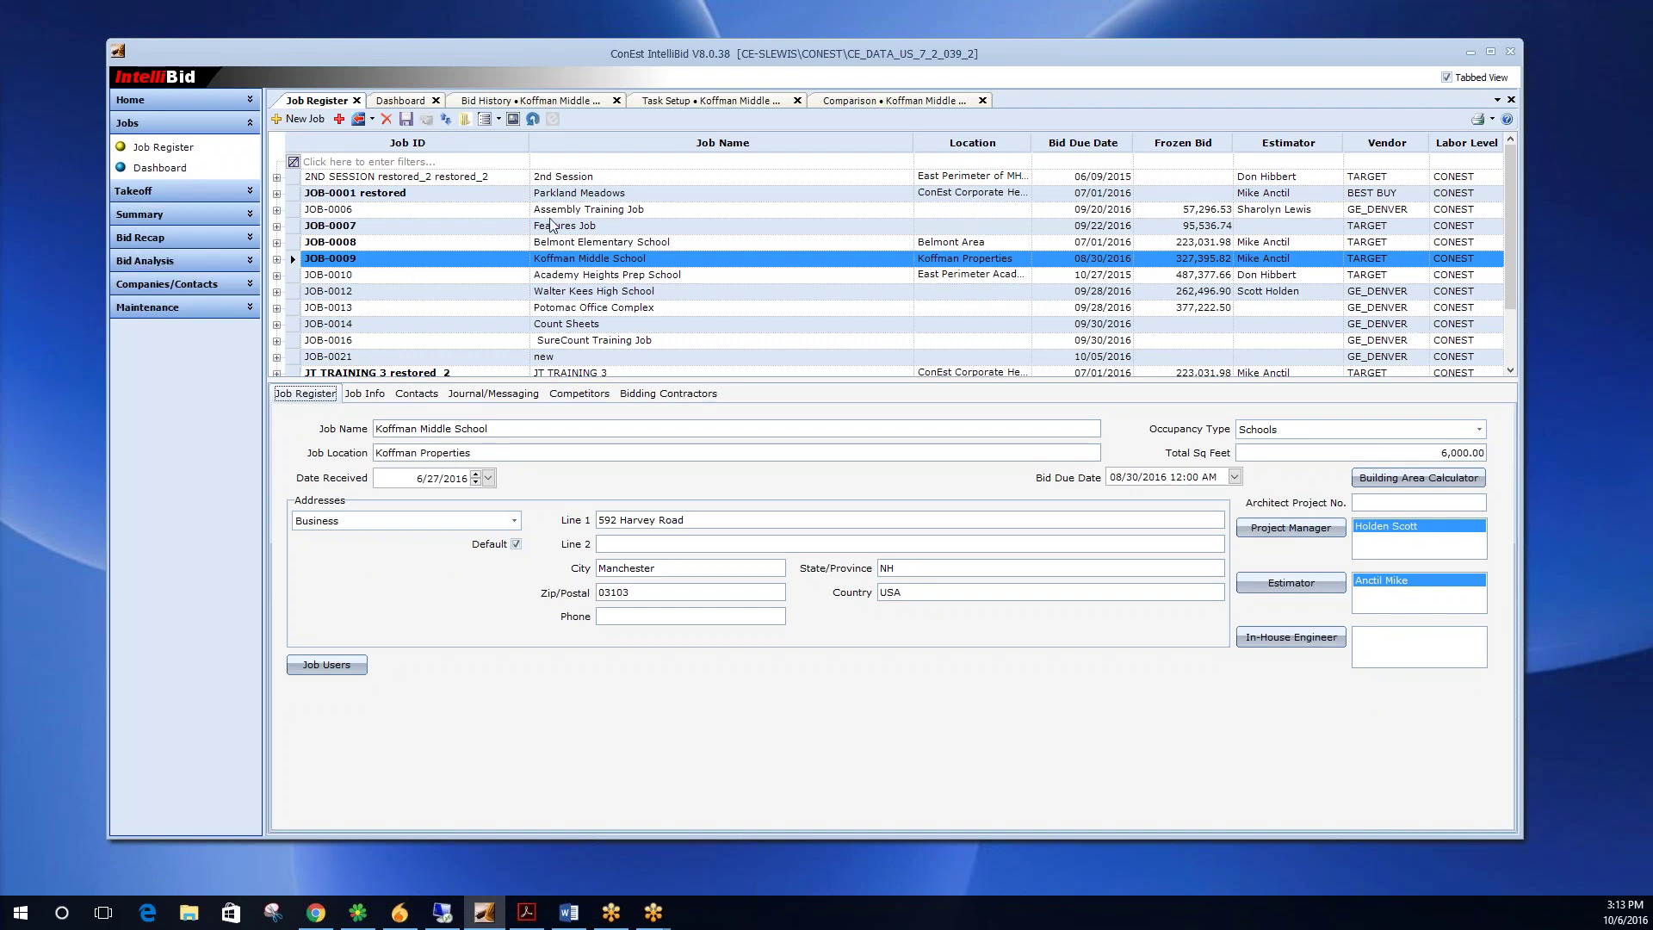
Open the takeoff for Parkland Meadows (JOB-0001 restored) and examine the assembly items in its 1st floor base bid fixtures.
{"action": "left_click", "coordinate": [558, 197]}
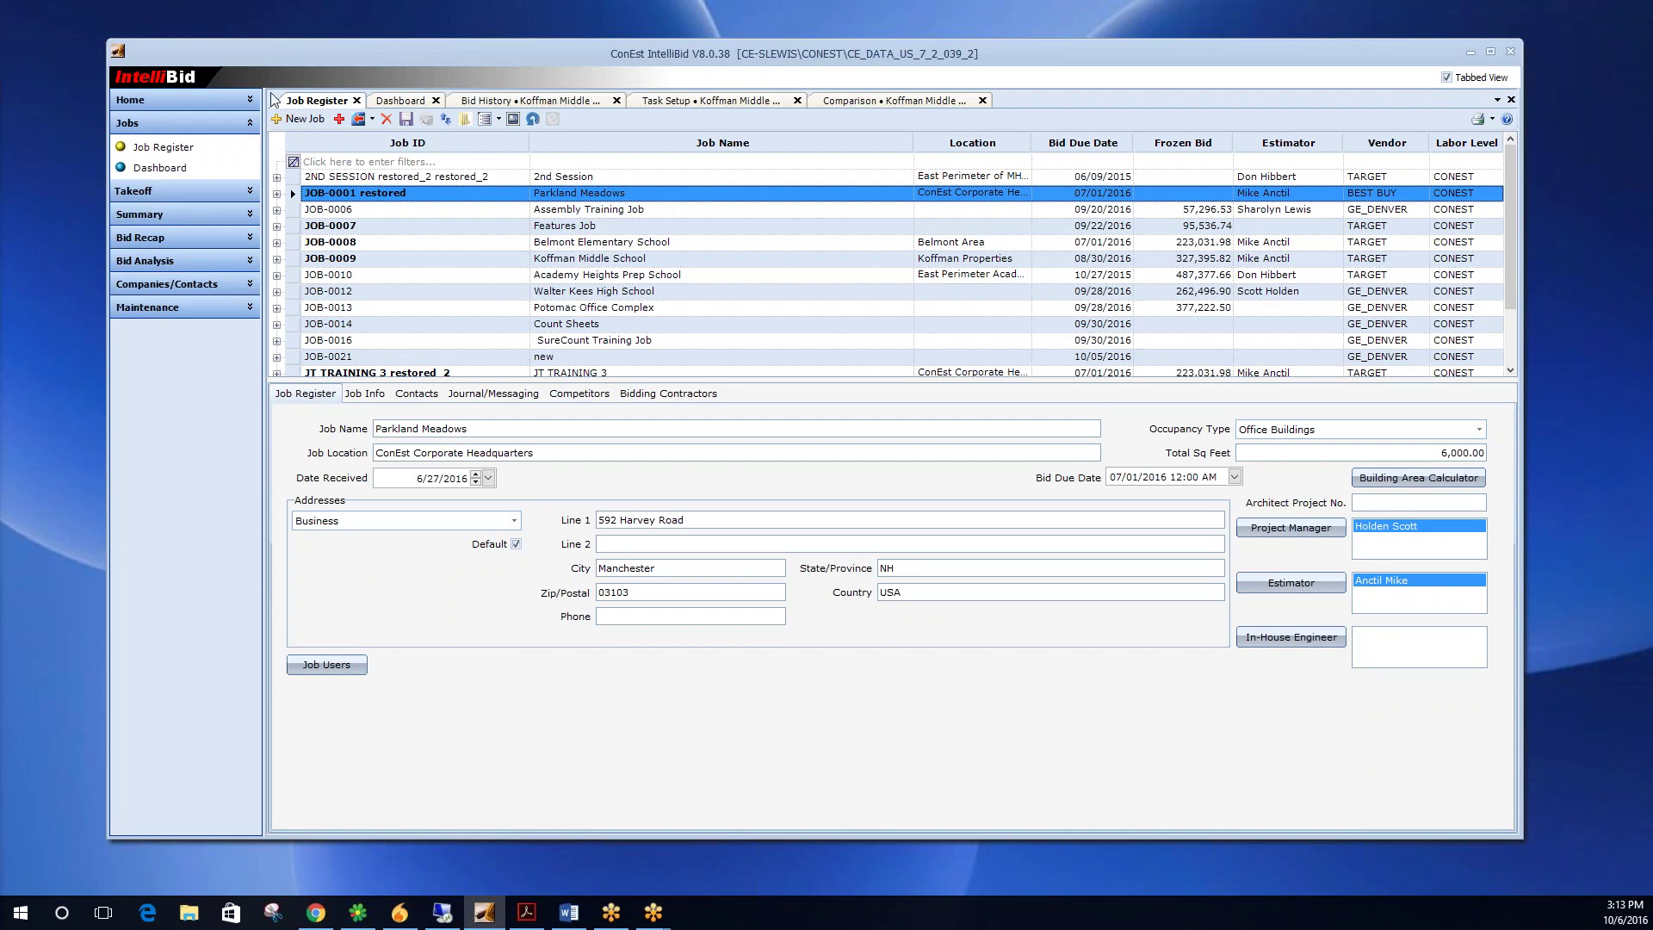
{"action": "left_click", "coordinate": [199, 191]}
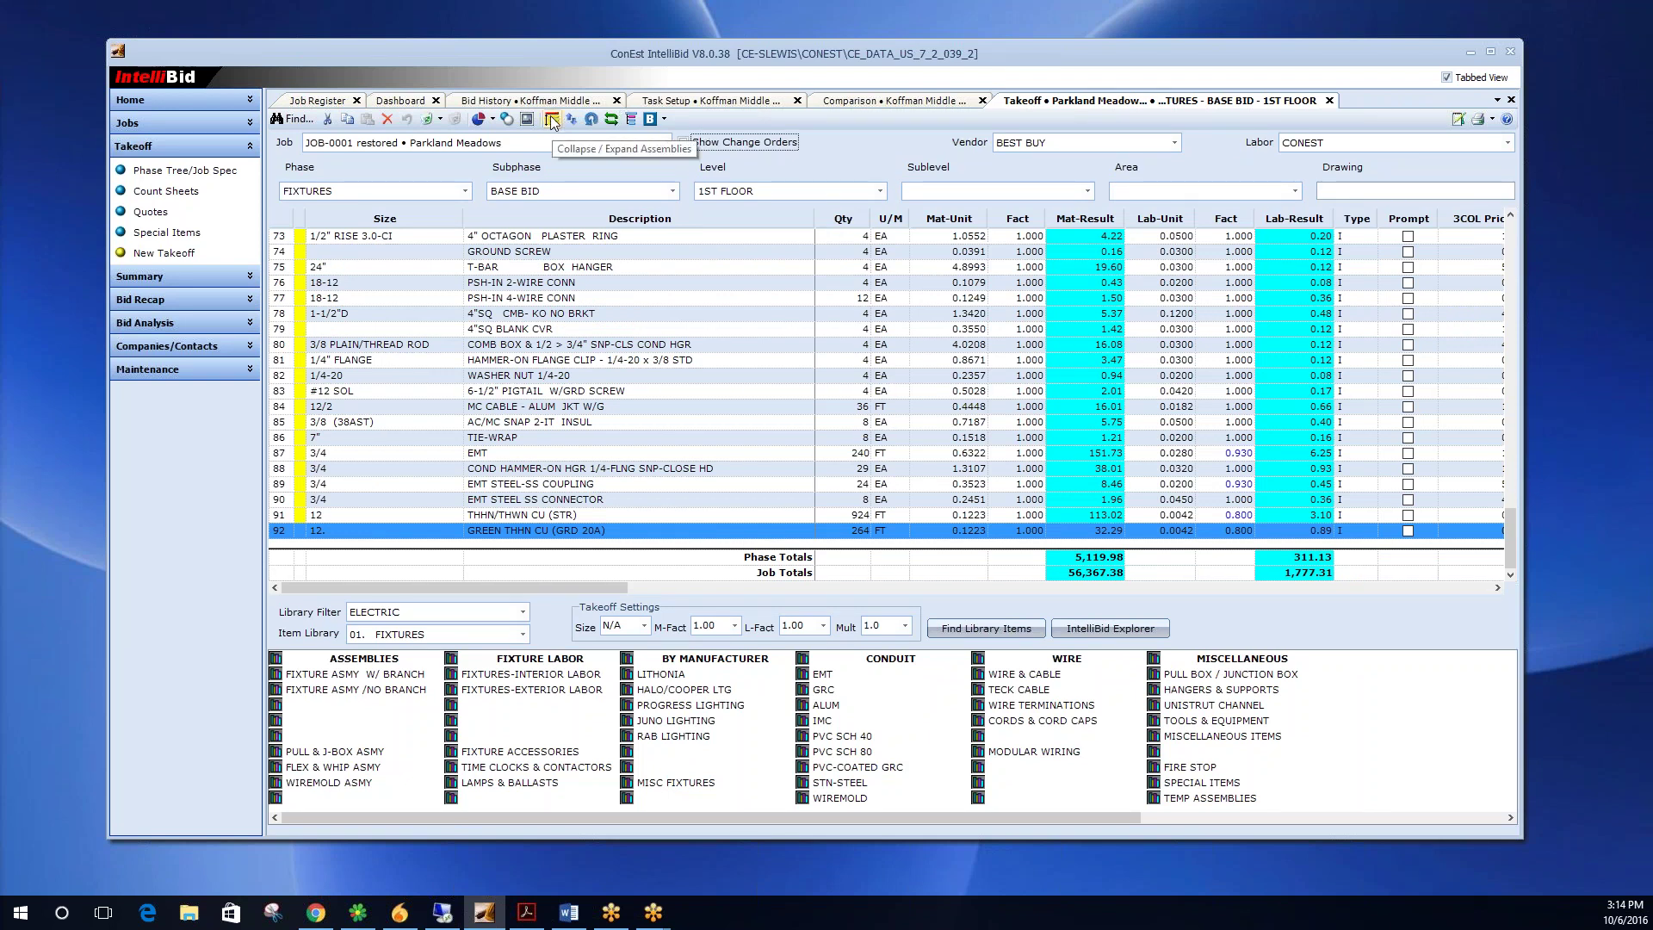
{"action": "left_click_drag", "start_coordinate": [1513, 537], "coordinate": [1471, 228]}
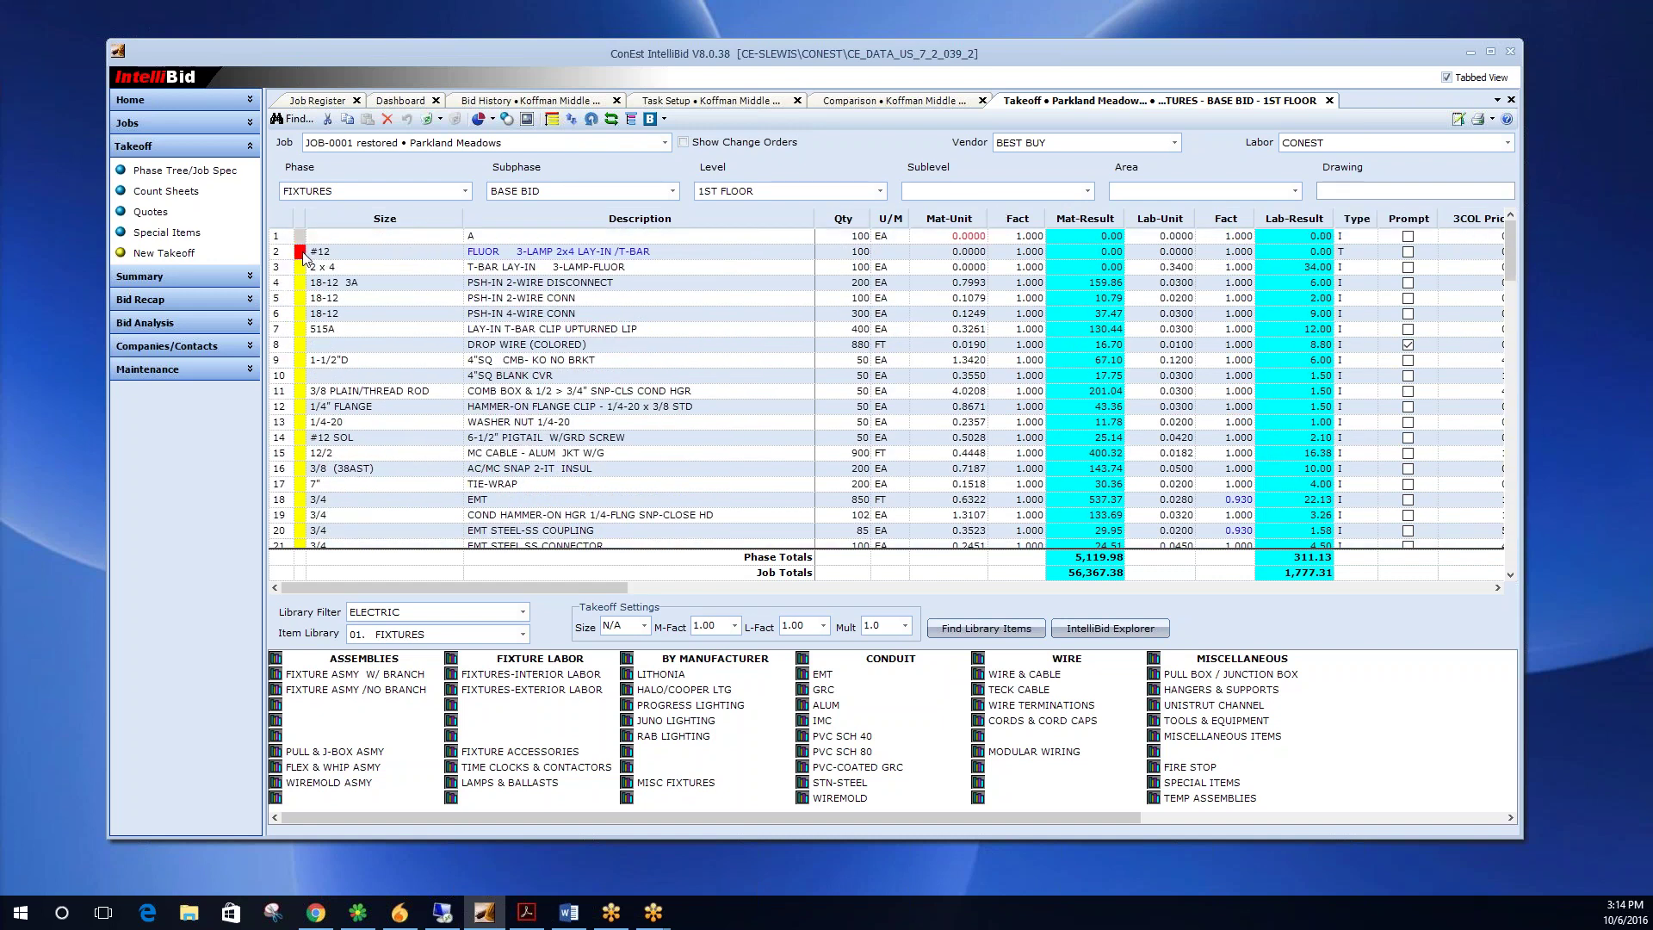
{"action": "left_click_drag", "start_coordinate": [1507, 251], "coordinate": [1507, 300]}
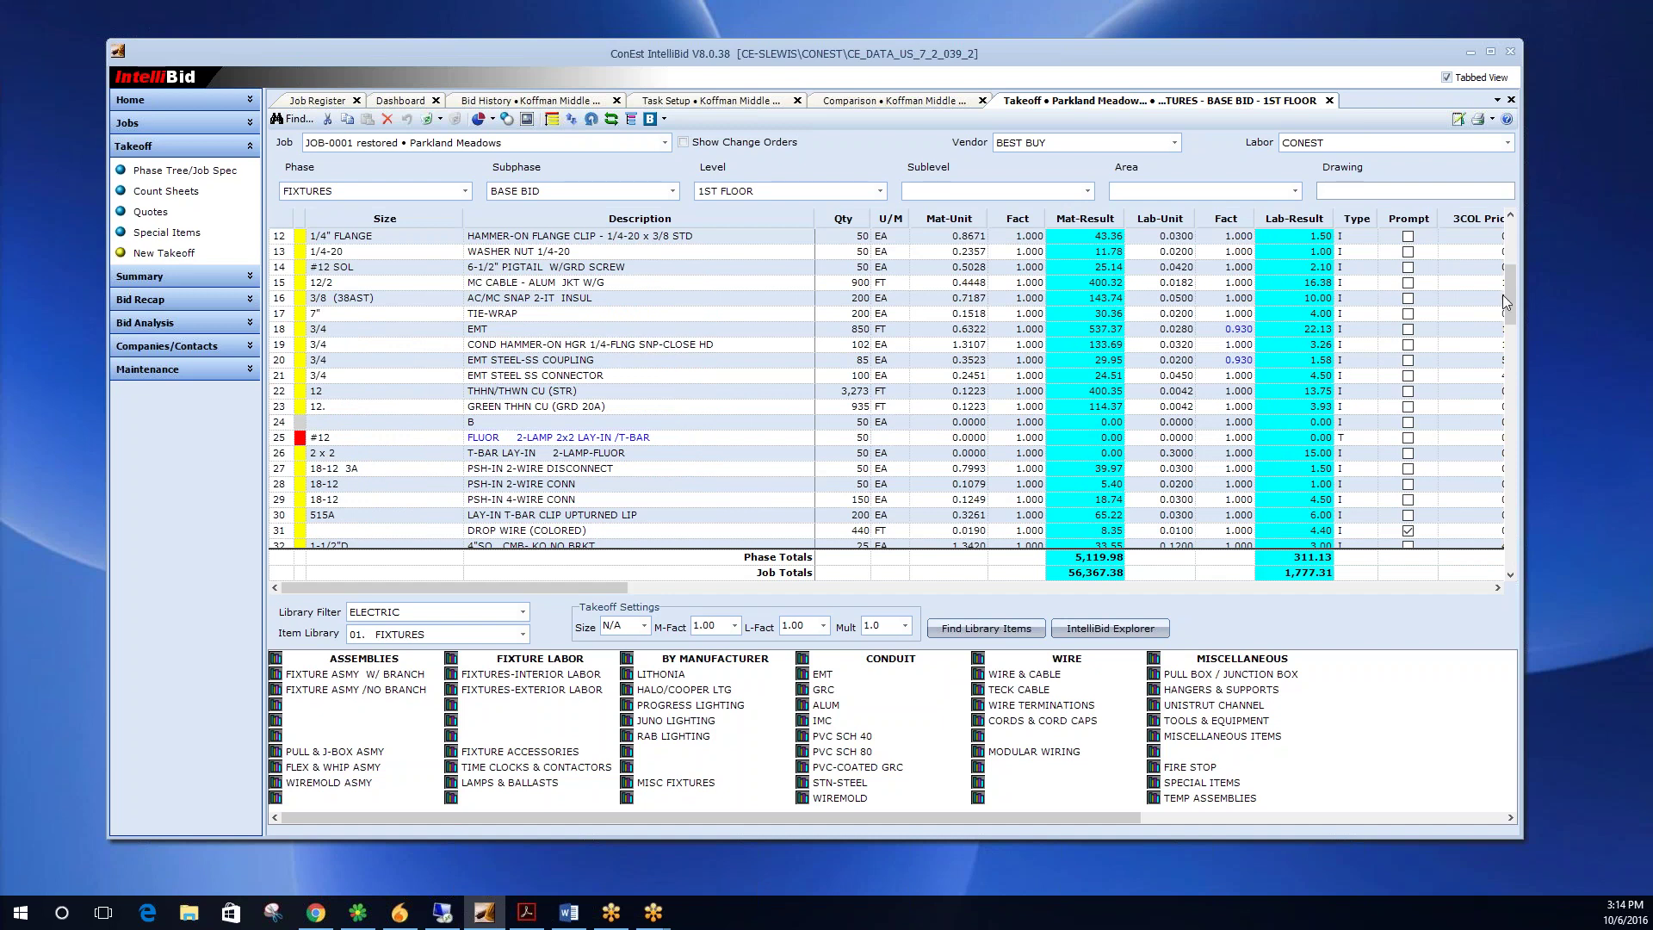
{"action": "left_click_drag", "start_coordinate": [1509, 297], "coordinate": [1508, 250]}
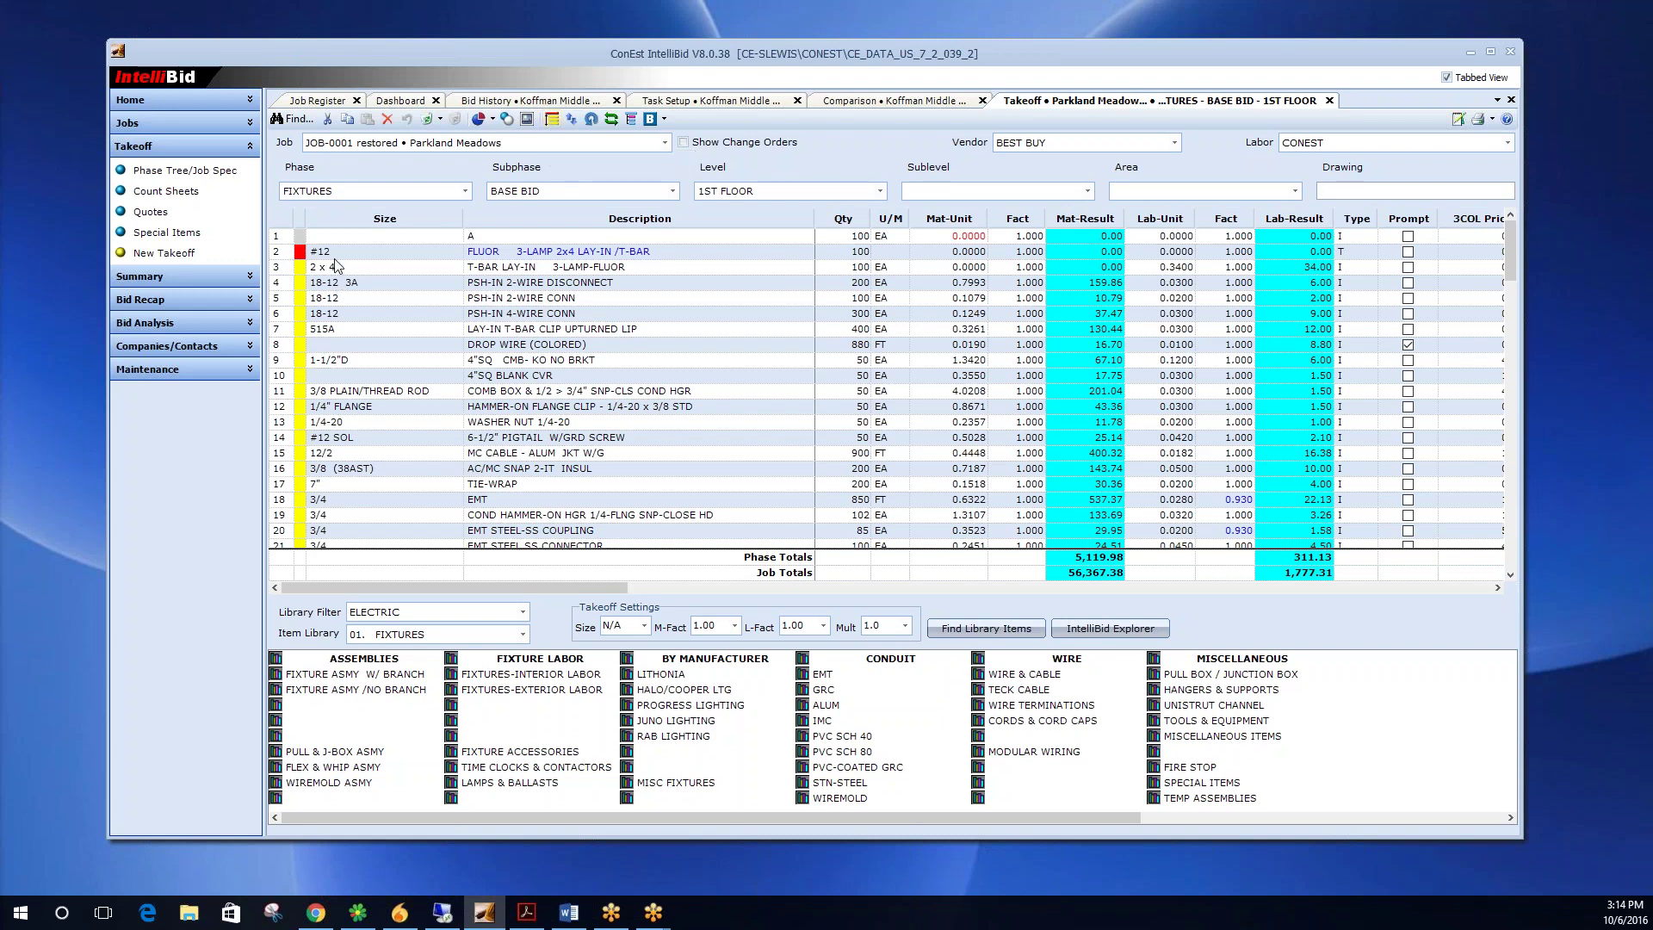
Collapse the takeoff assemblies to review their material and labor results, and expand them again to examine the component items.
{"action": "left_click", "coordinate": [552, 119]}
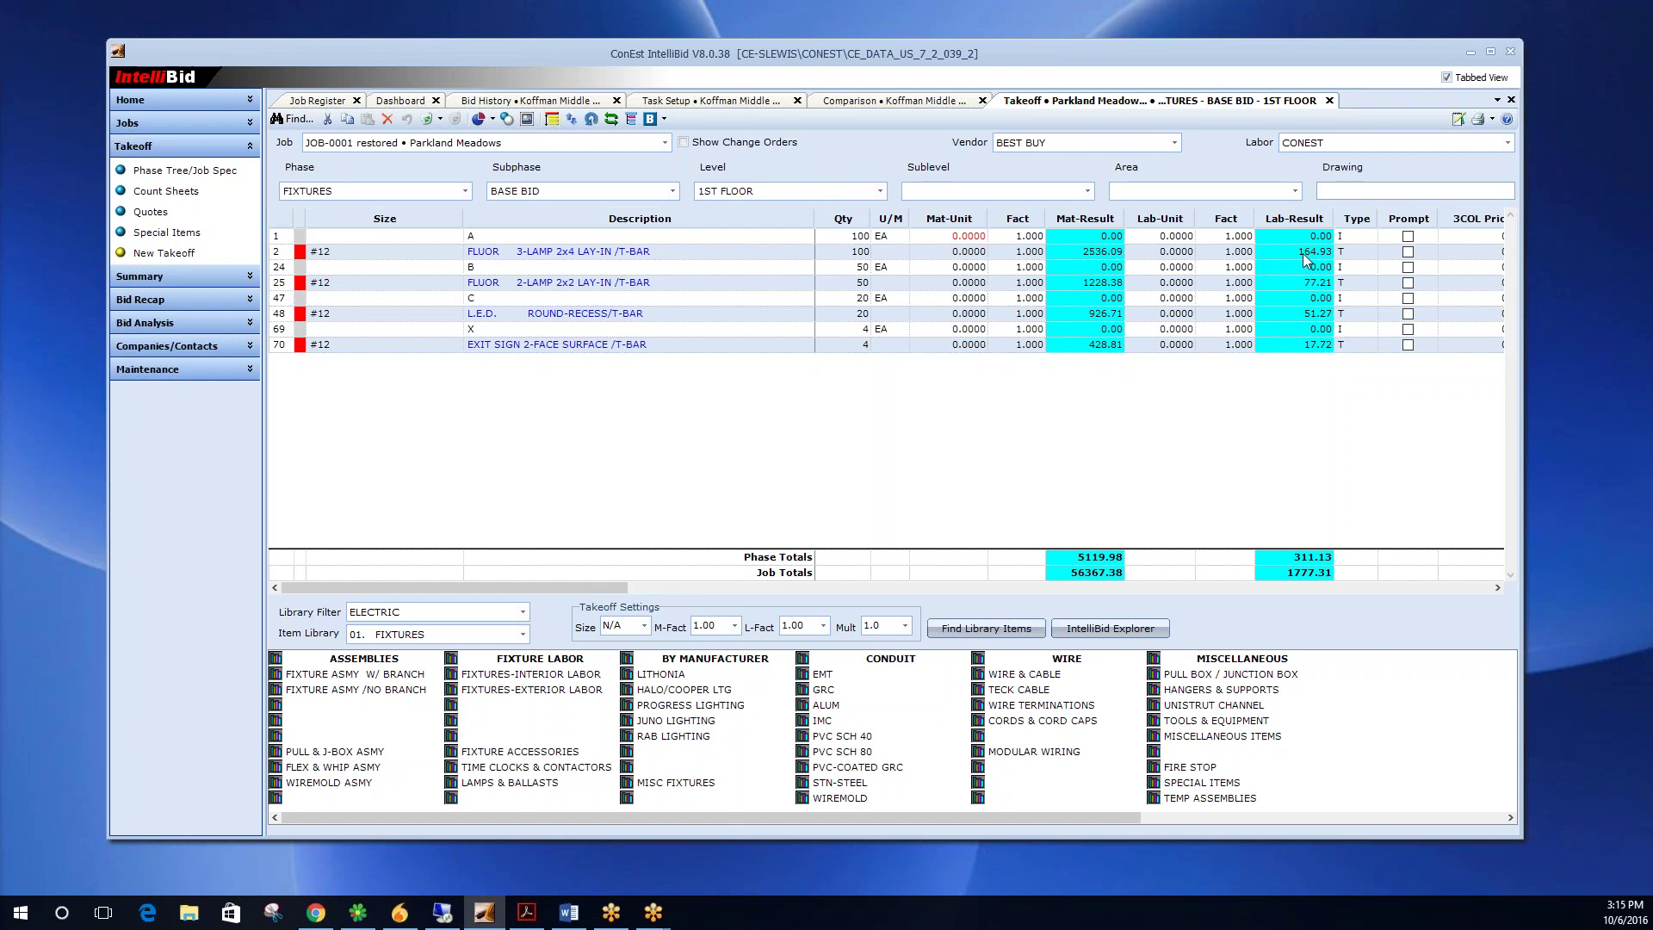
{"action": "left_click", "coordinate": [553, 122]}
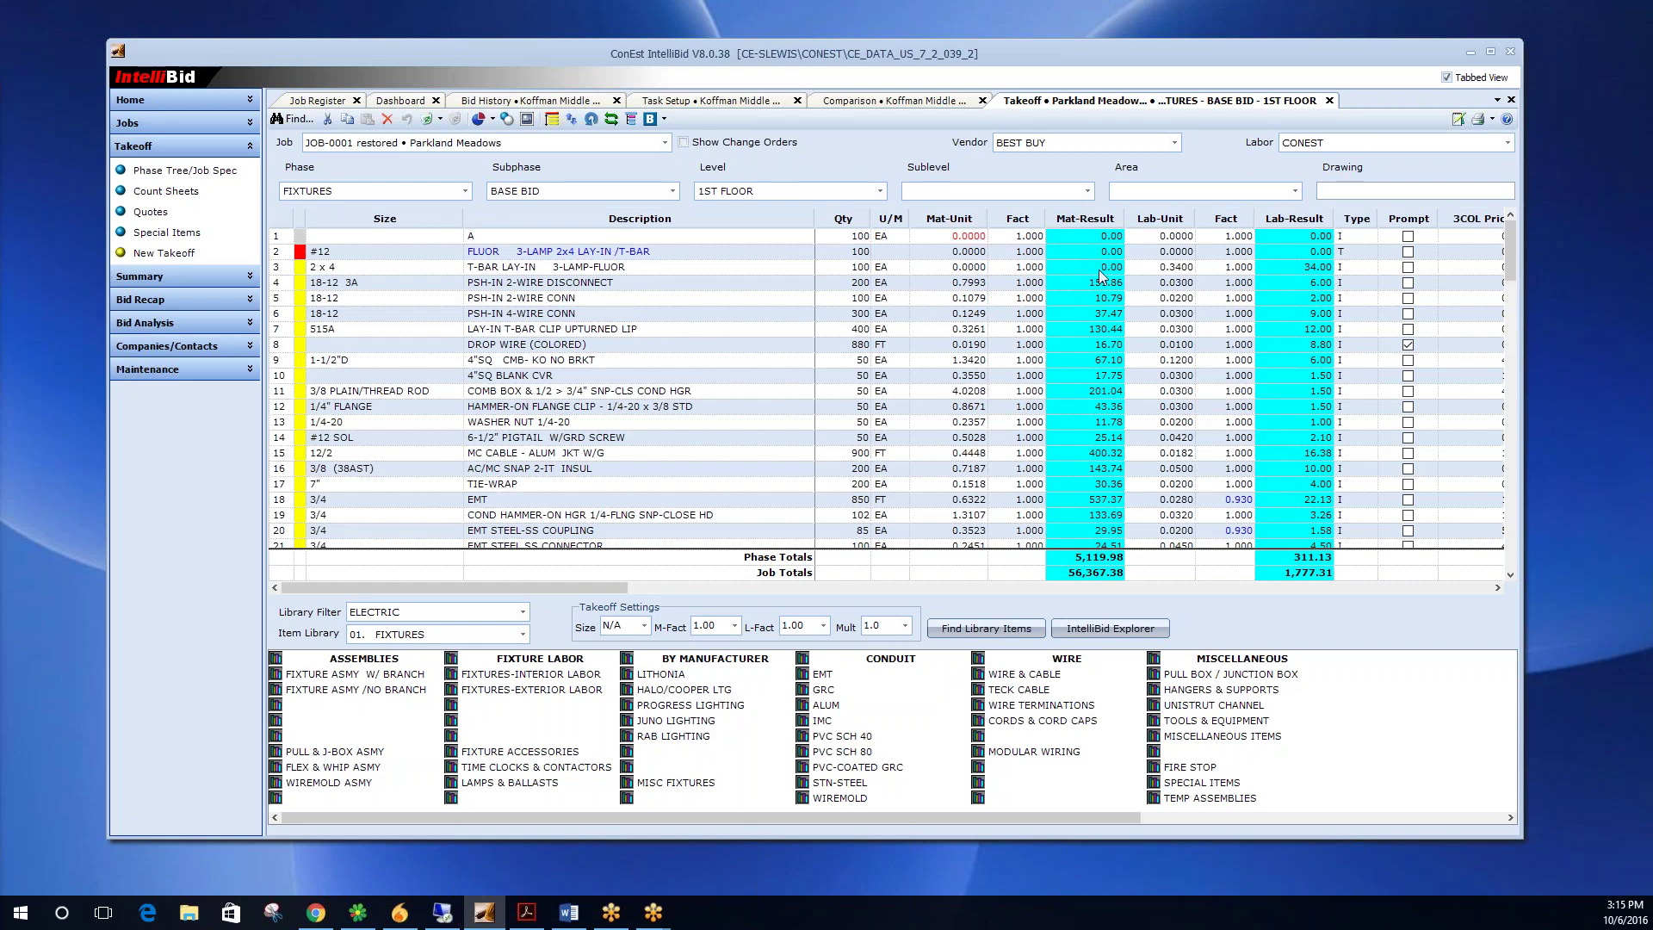
{"action": "scroll", "coordinate": [1155, 457], "scroll_direction": "down", "scroll_amount": 3}
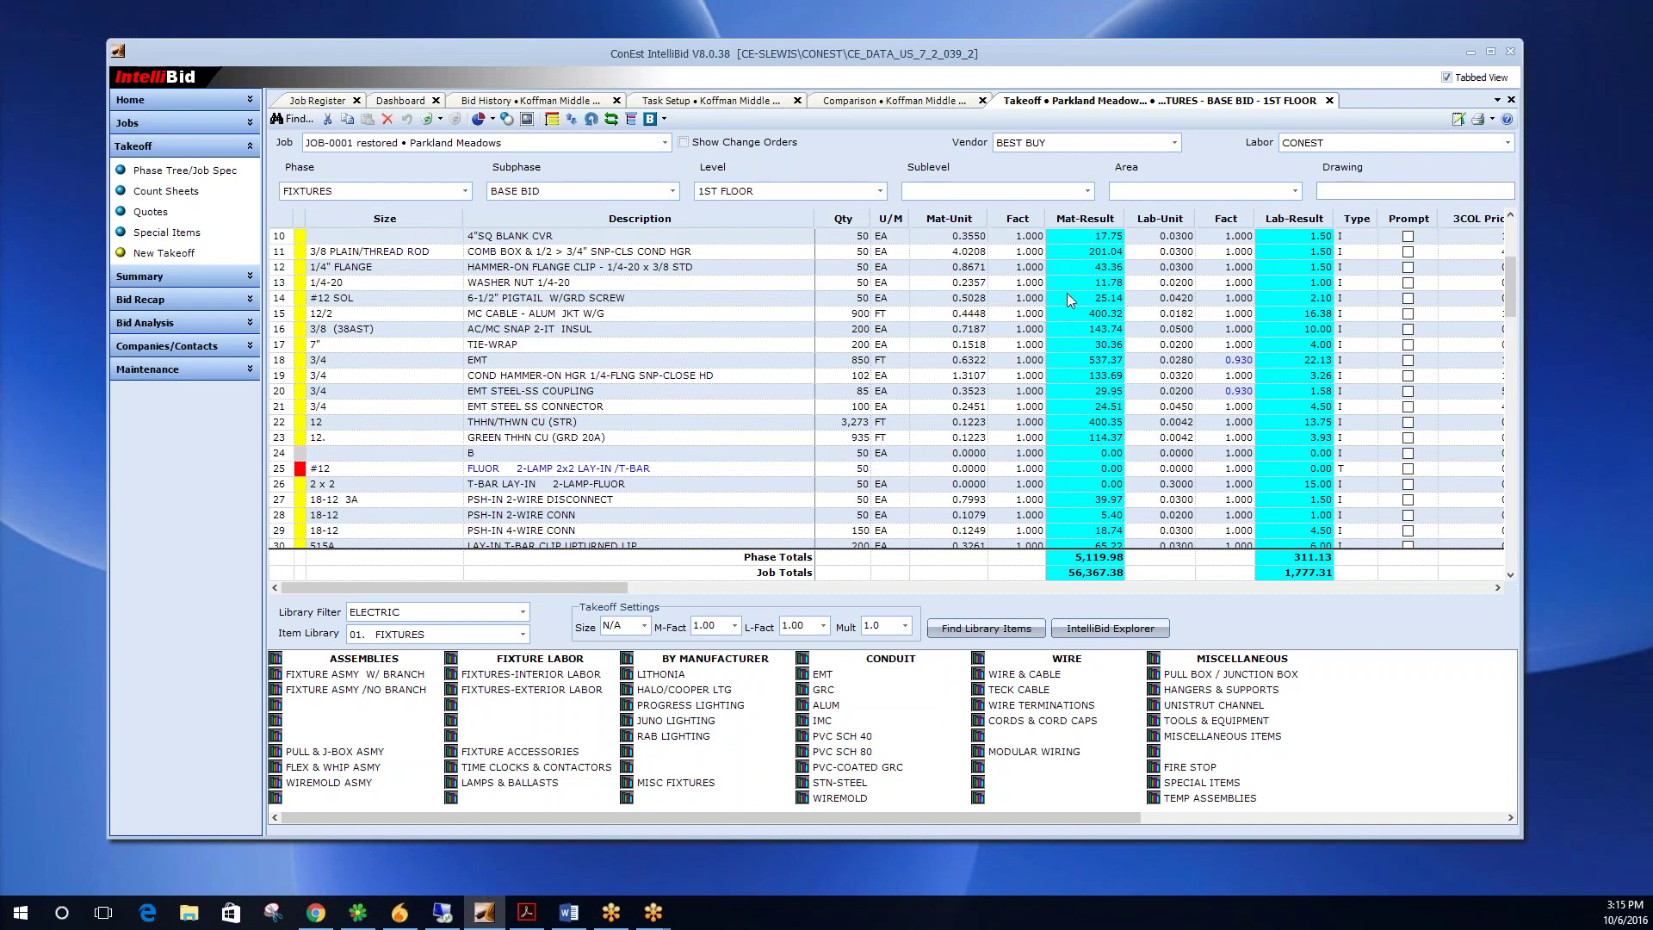
{"action": "left_click", "coordinate": [554, 118]}
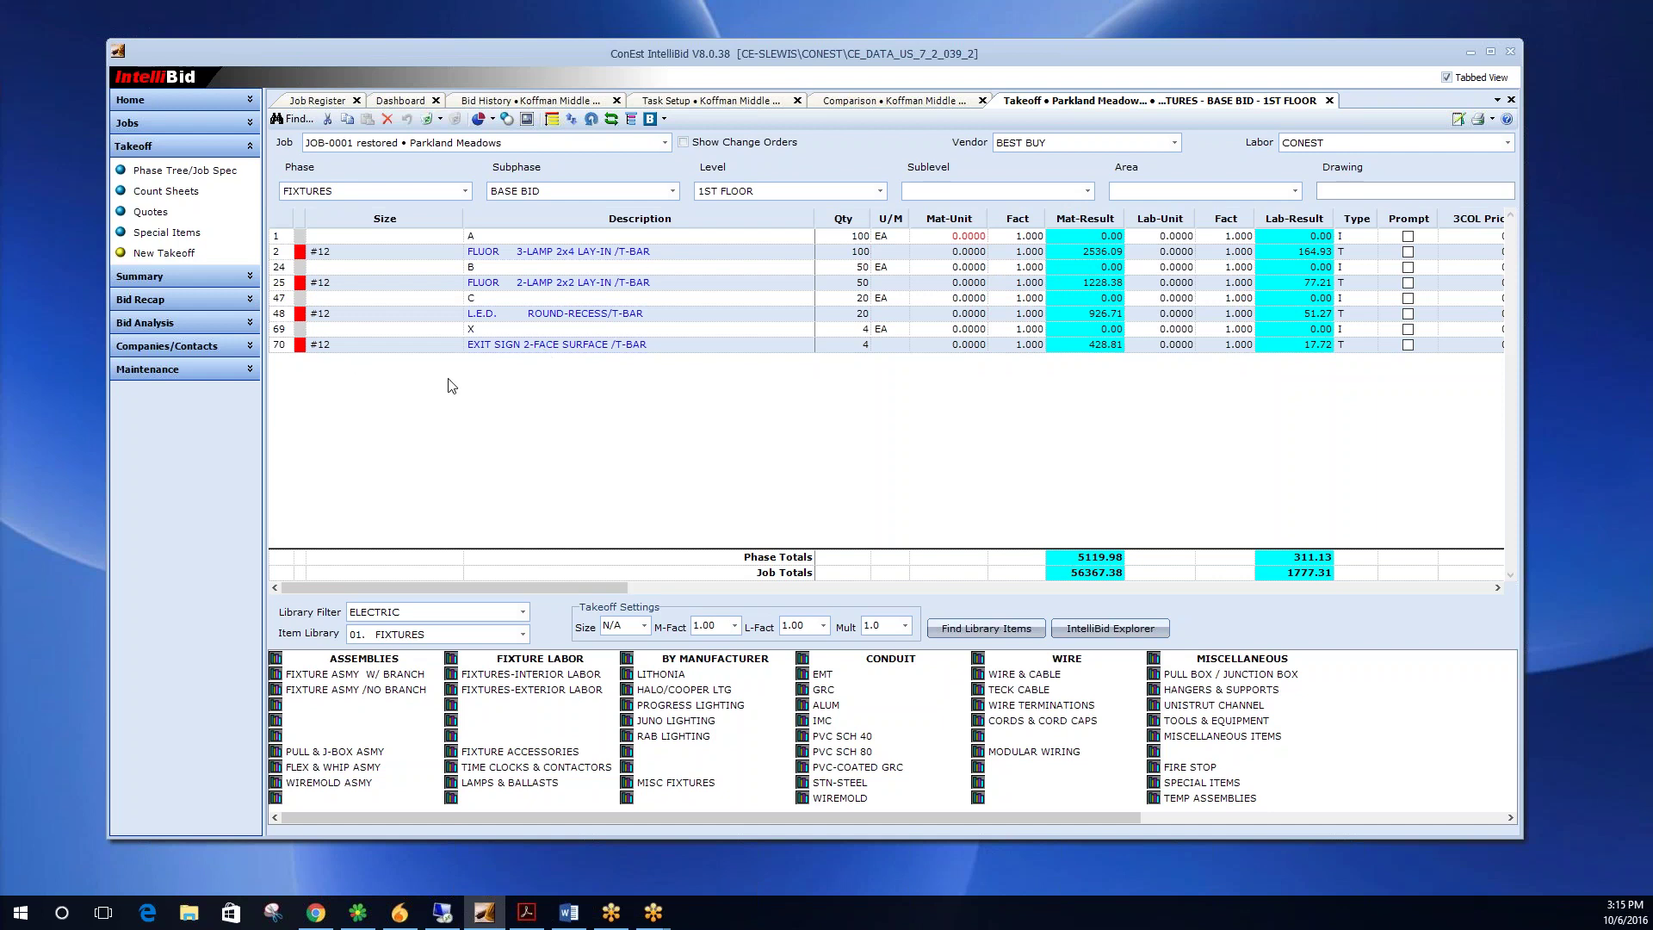
{"action": "left_click", "coordinate": [551, 119]}
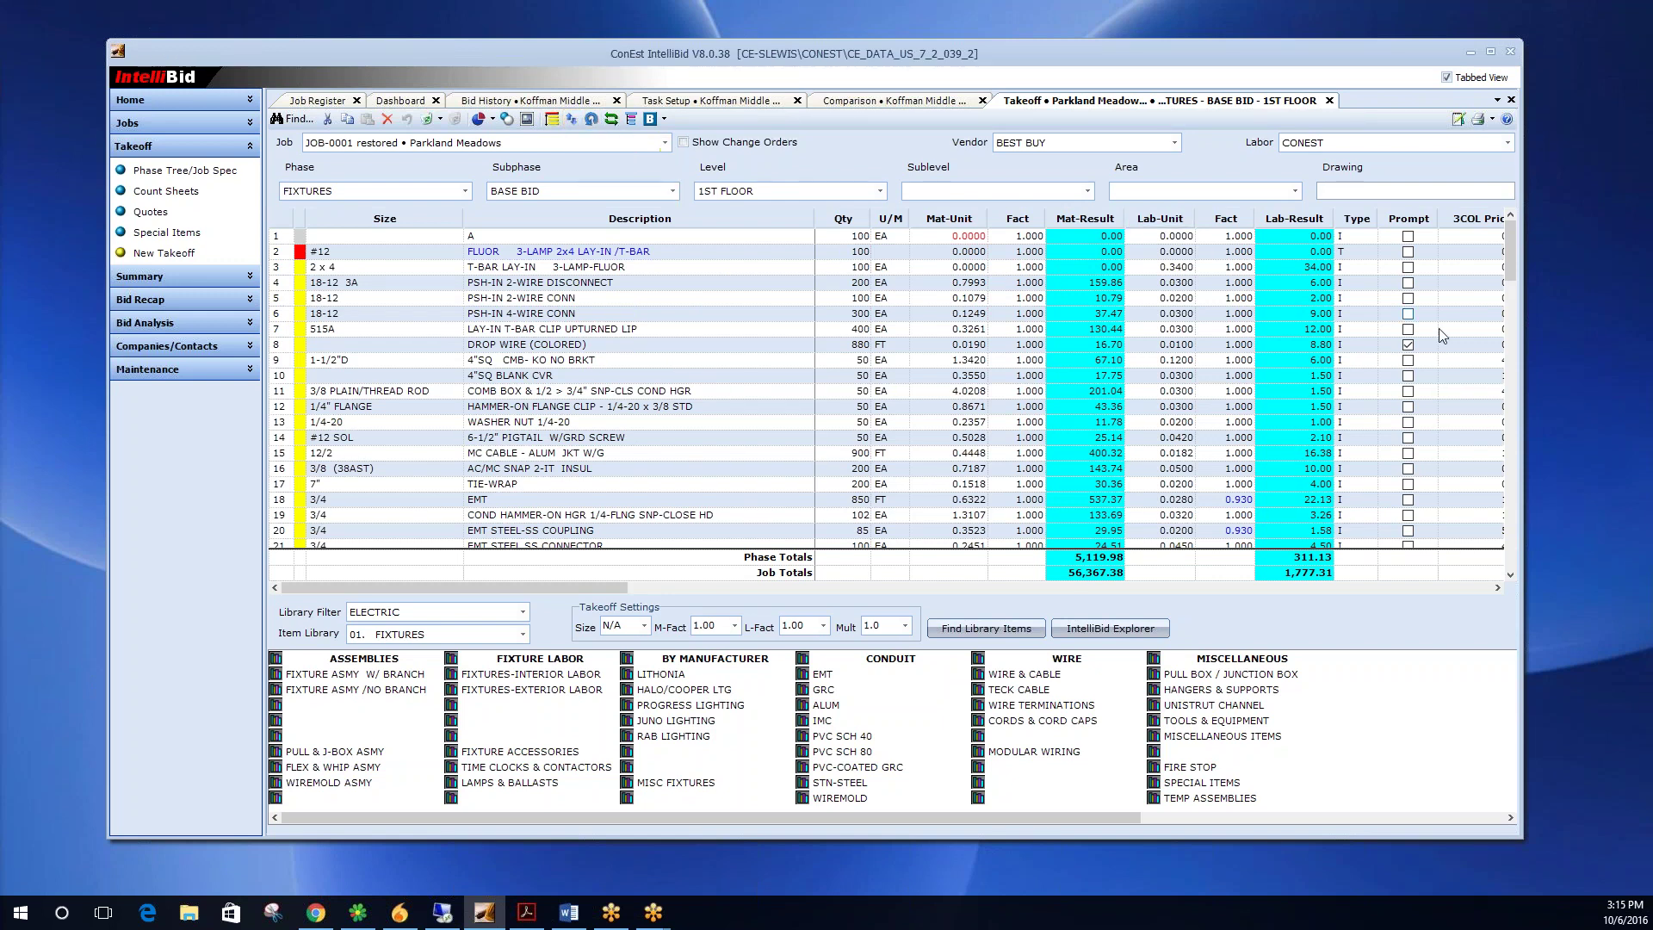
{"action": "left_click_drag", "start_coordinate": [1507, 260], "coordinate": [1502, 226]}
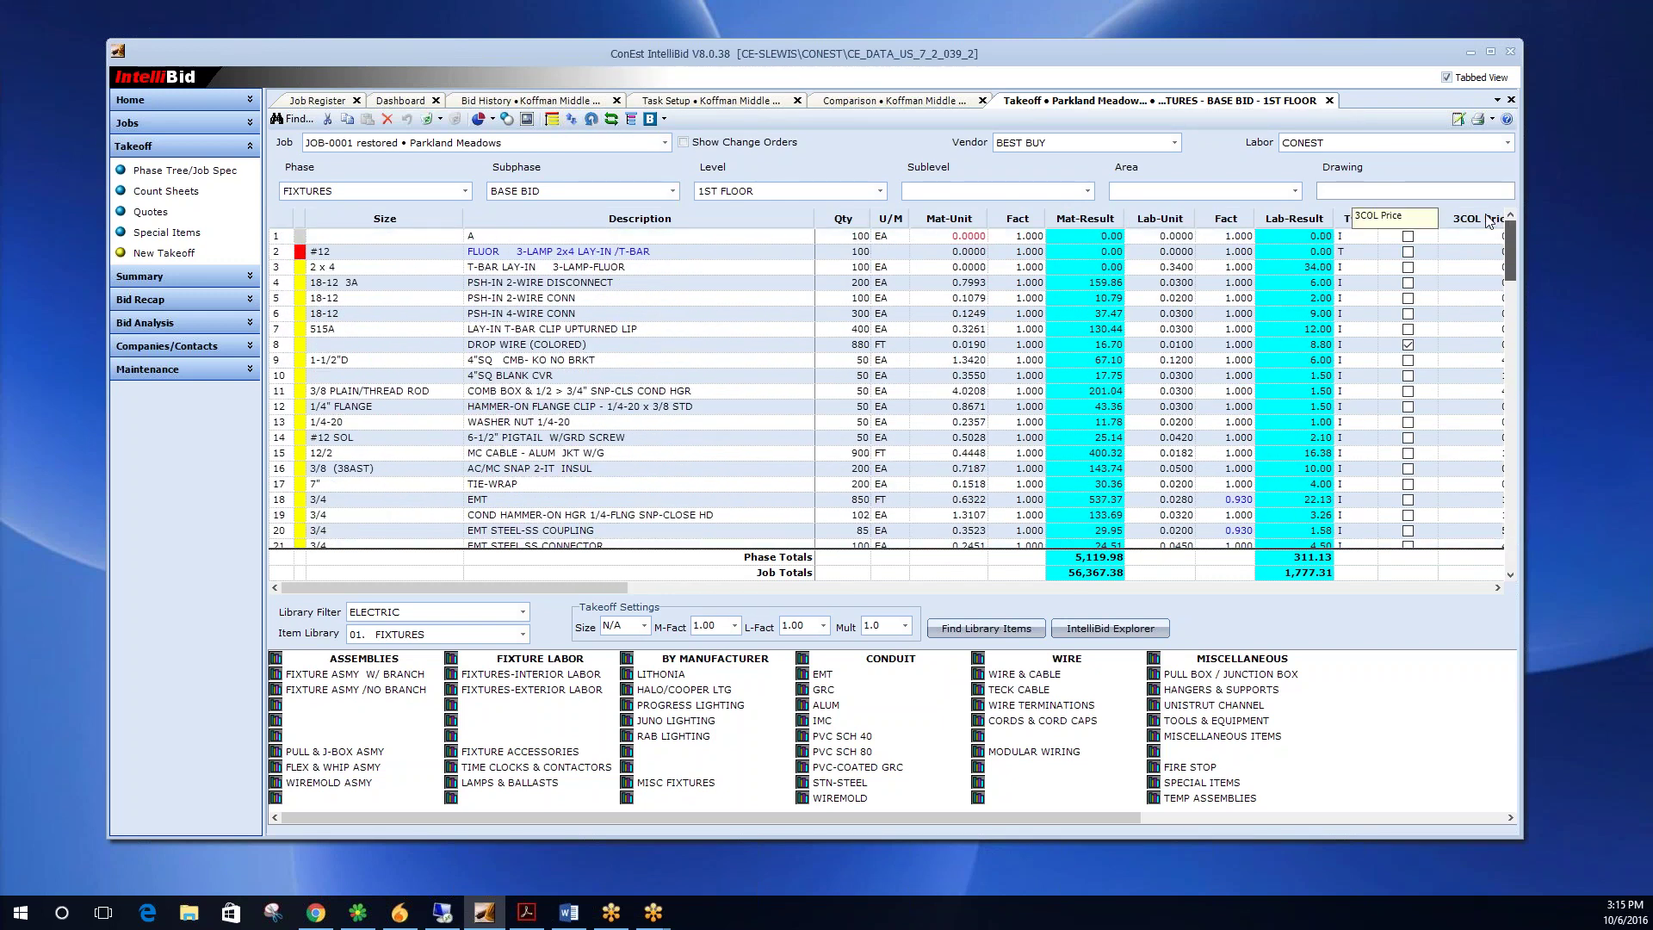
Hide the item library to review more of the takeoff rows, and show the library again.
{"action": "left_click", "coordinate": [573, 121]}
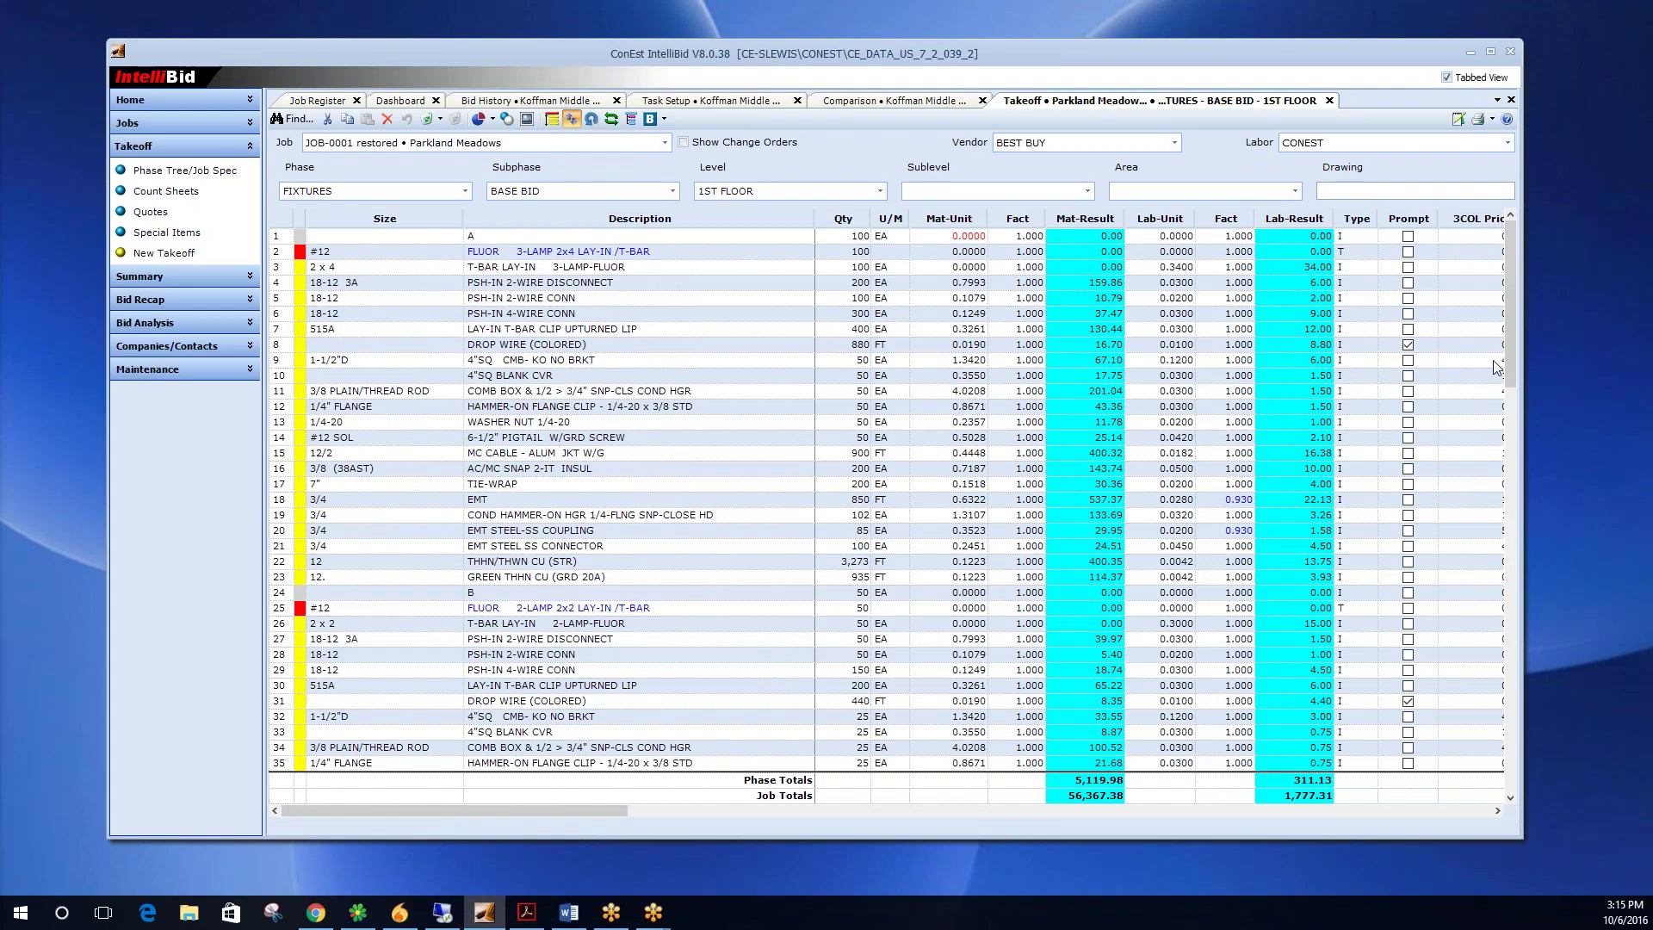
{"action": "left_click_drag", "start_coordinate": [1506, 346], "coordinate": [555, 176]}
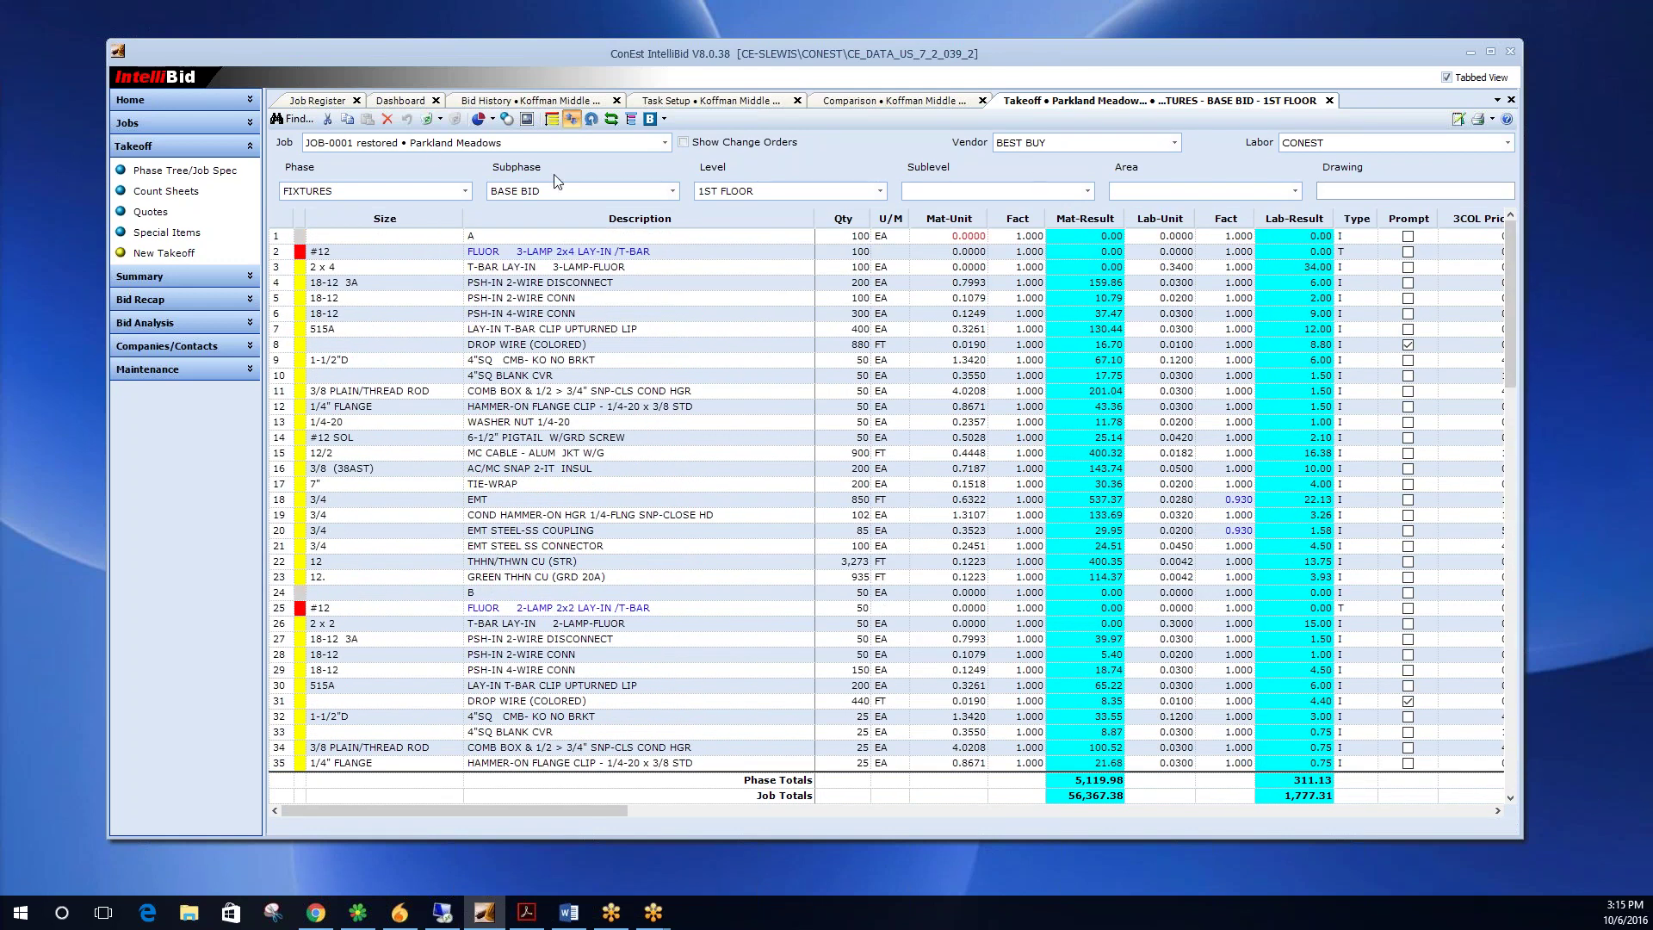
{"action": "left_click", "coordinate": [573, 121]}
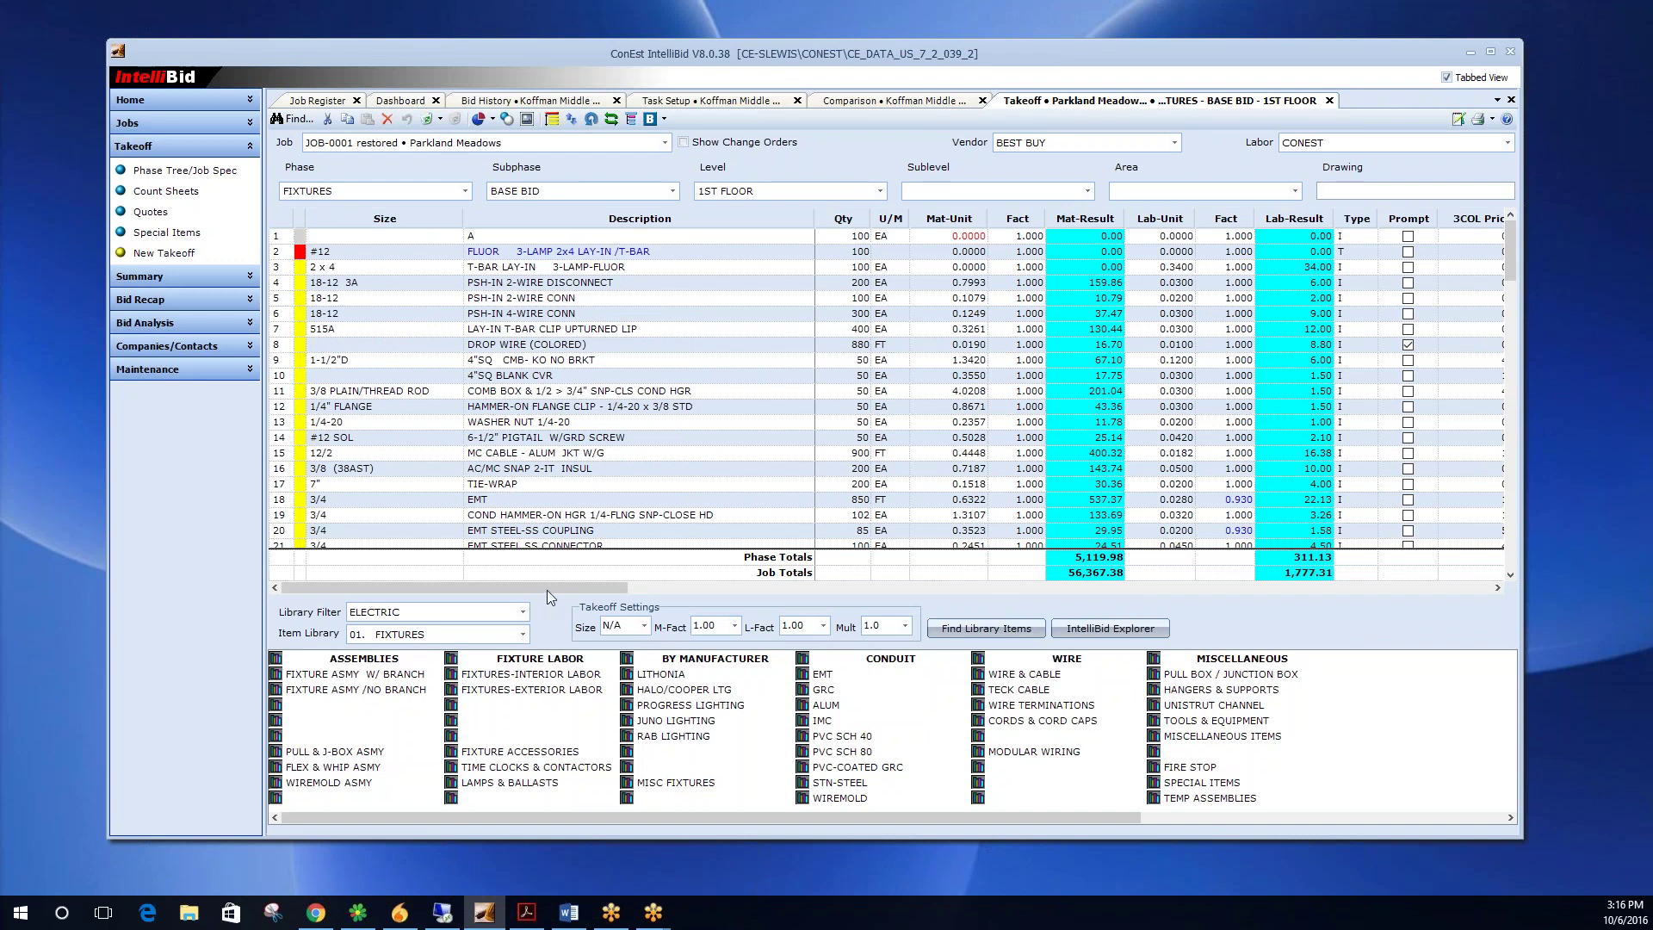
{"action": "left_click_drag", "start_coordinate": [549, 587], "coordinate": [590, 596]}
{"action": "left_click_drag", "start_coordinate": [622, 586], "coordinate": [546, 627]}
Open the General preferences at the display options for takeoff items.
{"action": "left_click", "coordinate": [147, 369]}
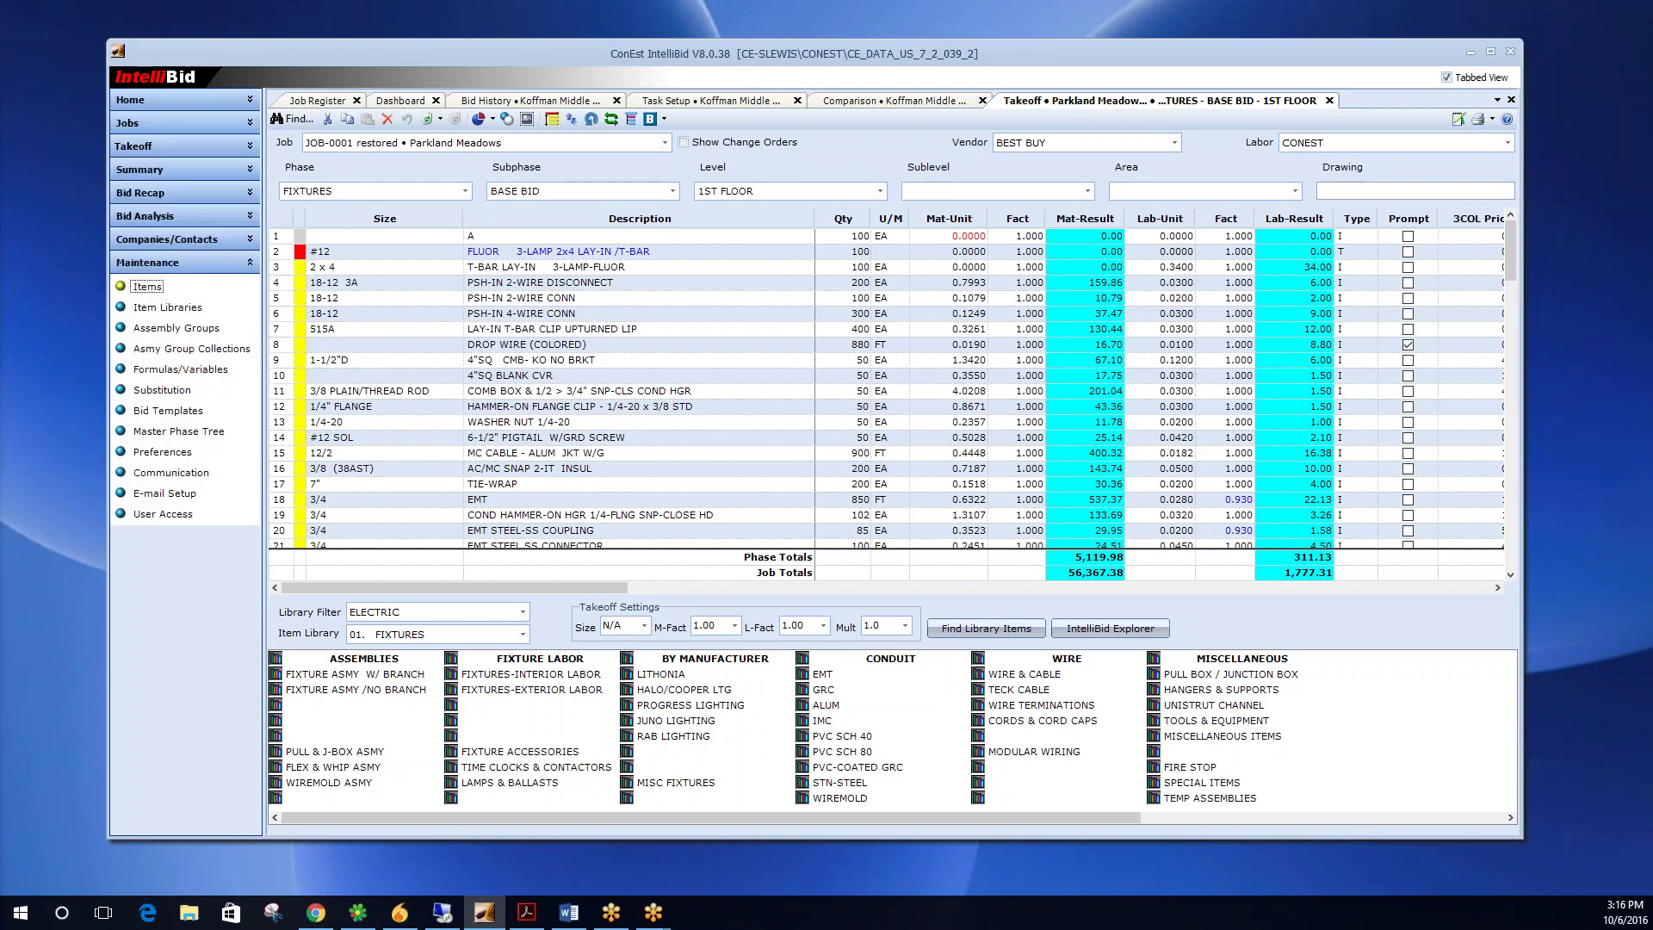
{"action": "left_click", "coordinate": [162, 452]}
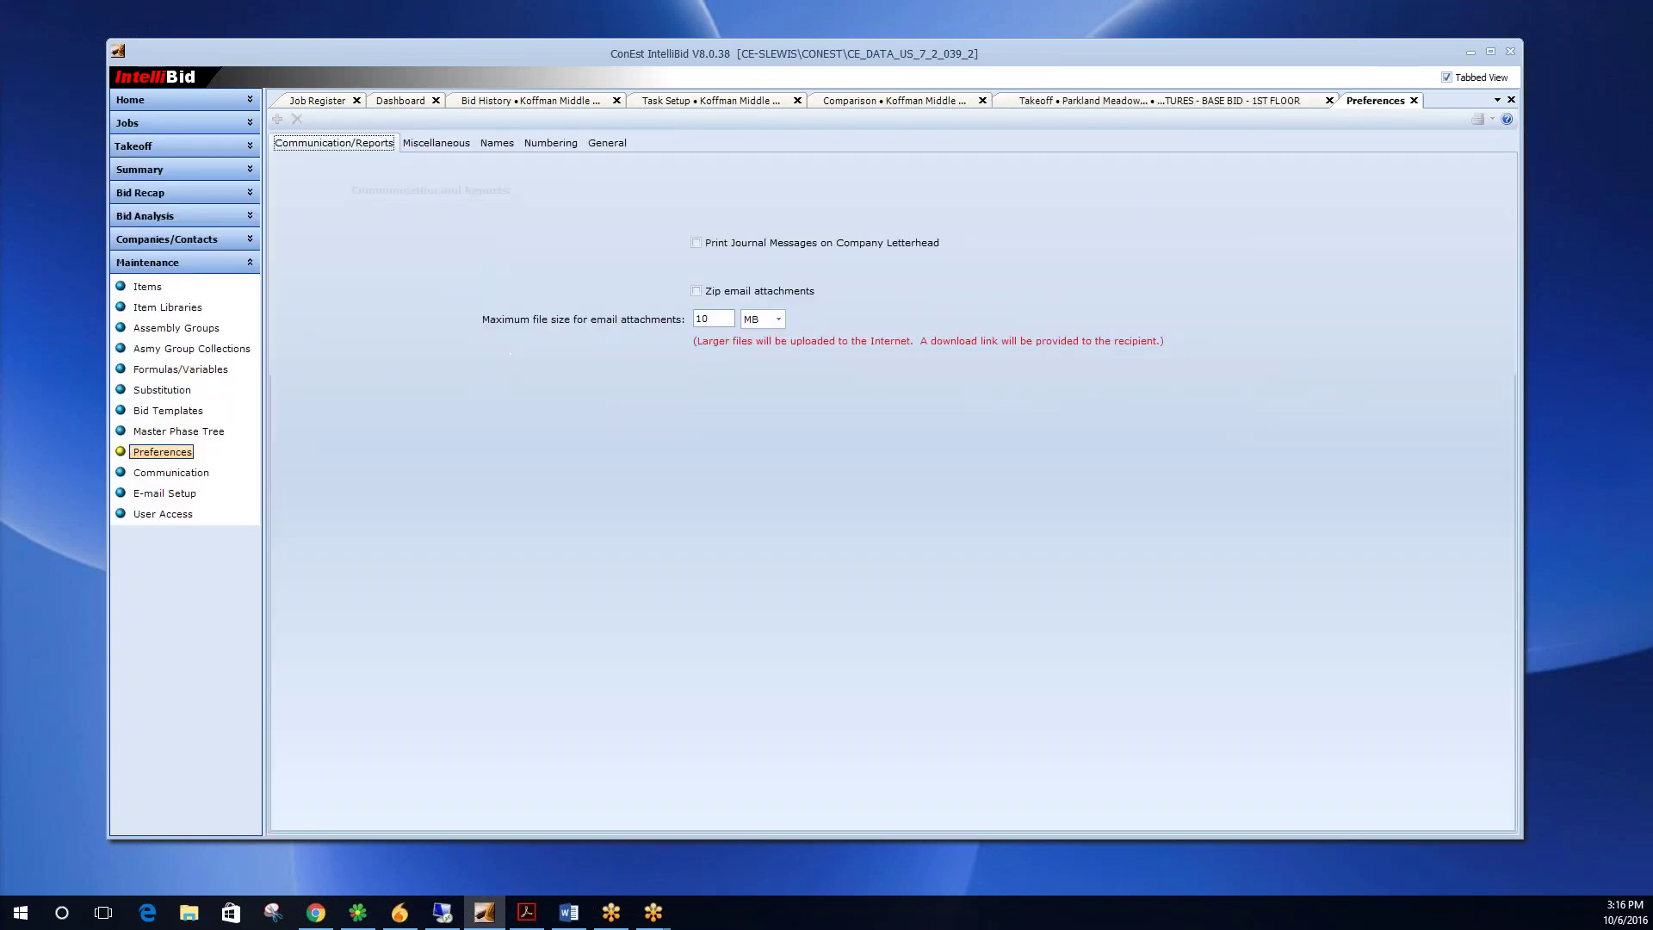
{"action": "left_click", "coordinate": [605, 142]}
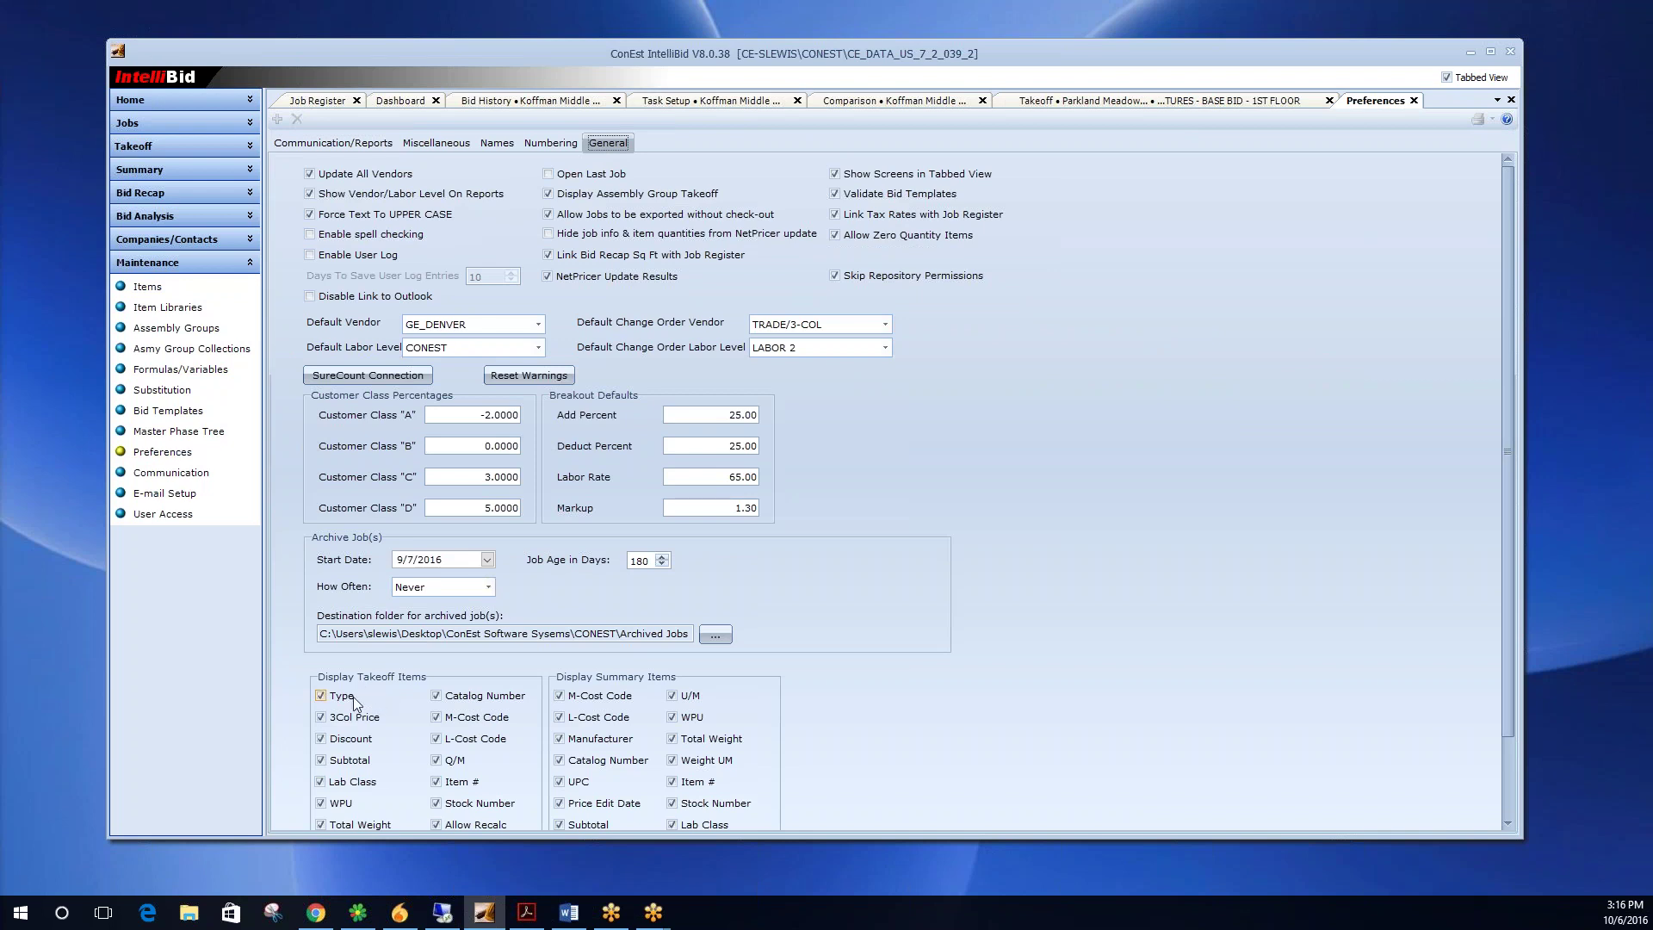
{"action": "scroll", "coordinate": [1119, 656], "scroll_direction": "down", "scroll_amount": 3}
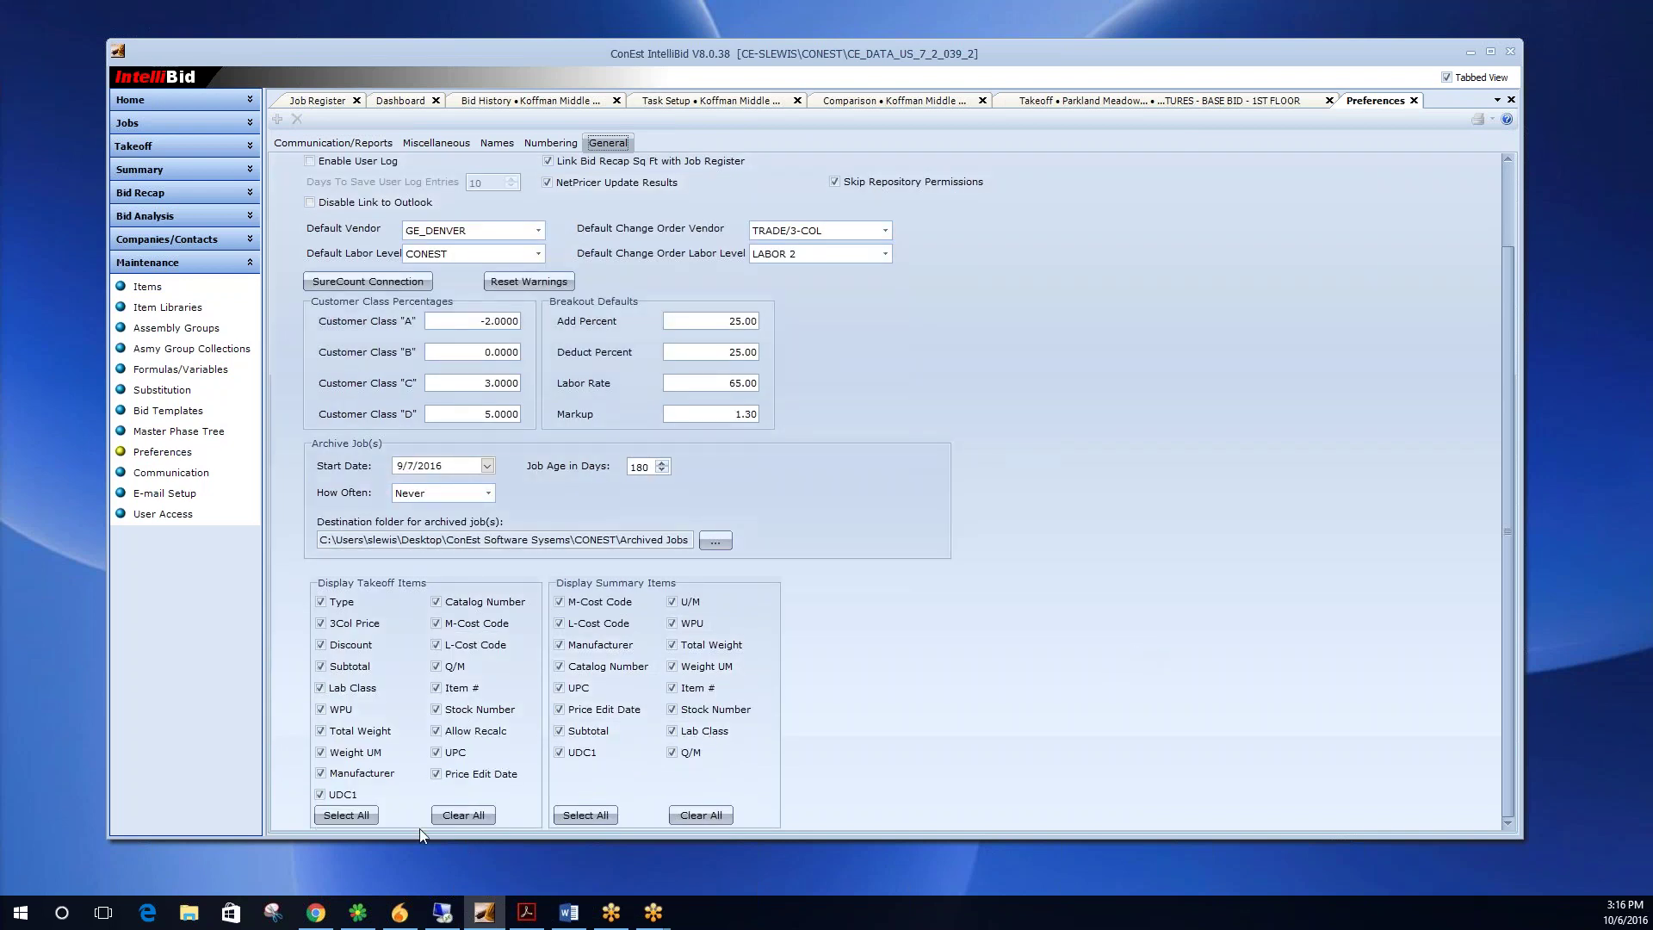
Exclude UDC1, Manufacturer, Weight UM, Total Weight, WPU, Price Edit Date, UPC, Allow Recalc and Stock Number from the displayed takeoff items.
{"action": "left_click", "coordinate": [322, 797]}
{"action": "left_click", "coordinate": [321, 774]}
{"action": "left_click", "coordinate": [321, 753]}
{"action": "left_click", "coordinate": [321, 731]}
{"action": "left_click", "coordinate": [322, 709]}
{"action": "left_click", "coordinate": [436, 774]}
{"action": "left_click", "coordinate": [436, 753]}
{"action": "left_click", "coordinate": [436, 774]}
{"action": "left_click", "coordinate": [436, 774]}
{"action": "left_click", "coordinate": [446, 731]}
{"action": "left_click", "coordinate": [443, 710]}
Return to the Parkland Meadows takeoff and refresh it to apply the reduced set of columns.
{"action": "left_click", "coordinate": [166, 148]}
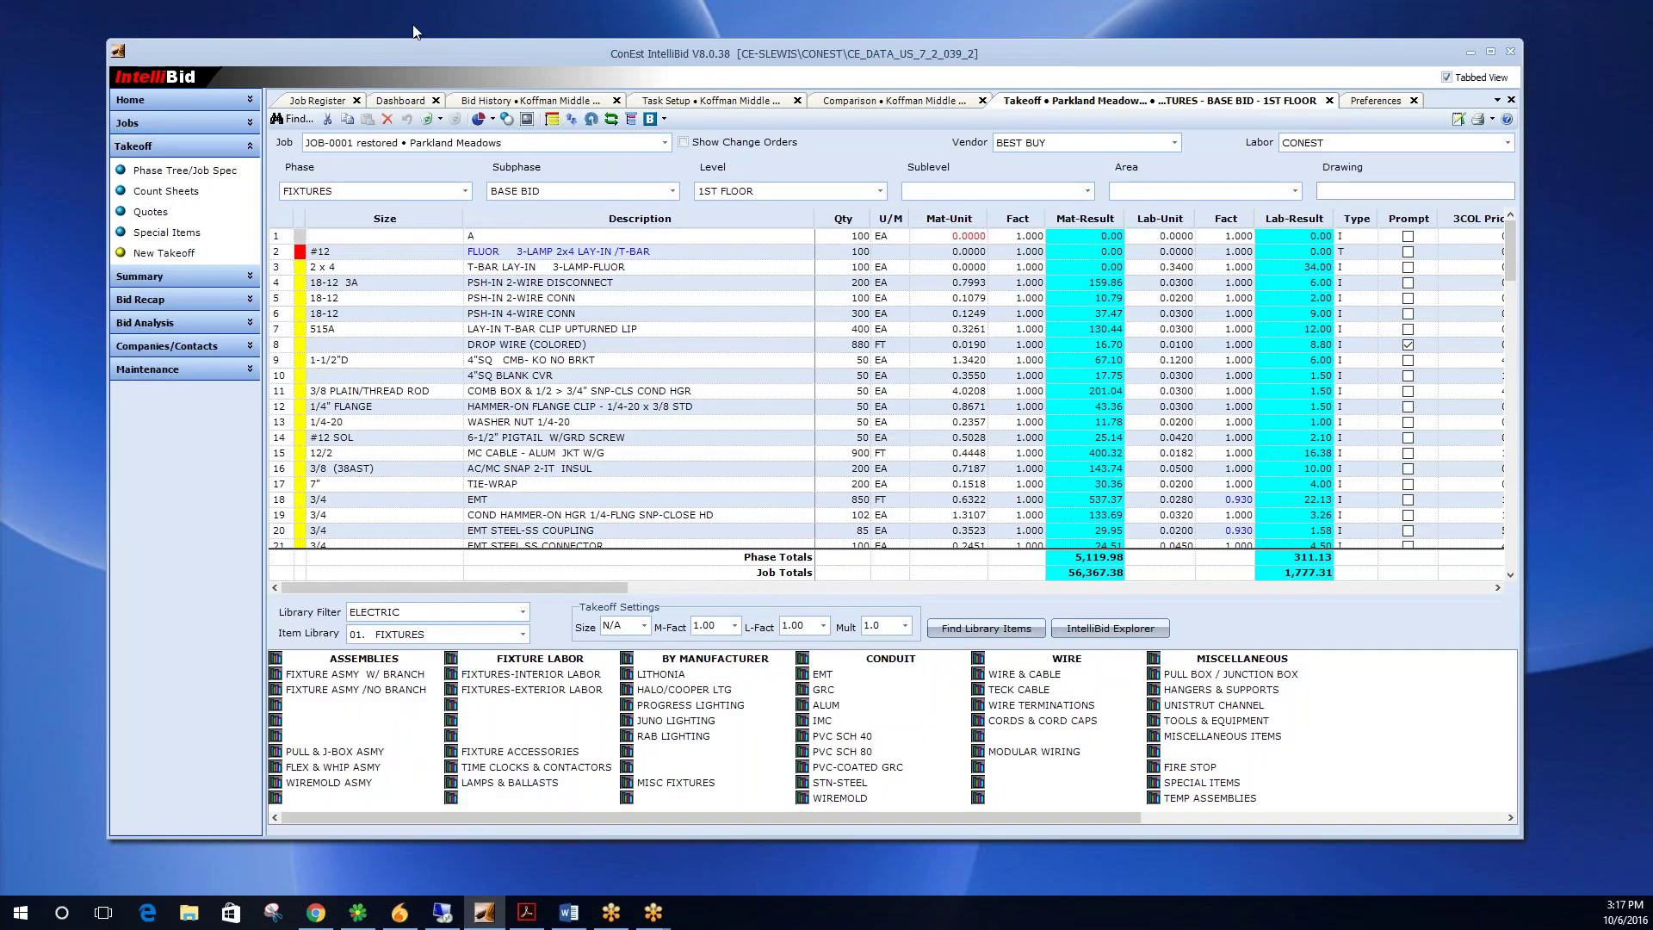
{"action": "left_click", "coordinate": [591, 119]}
{"action": "left_click_drag", "start_coordinate": [631, 587], "coordinate": [680, 594]}
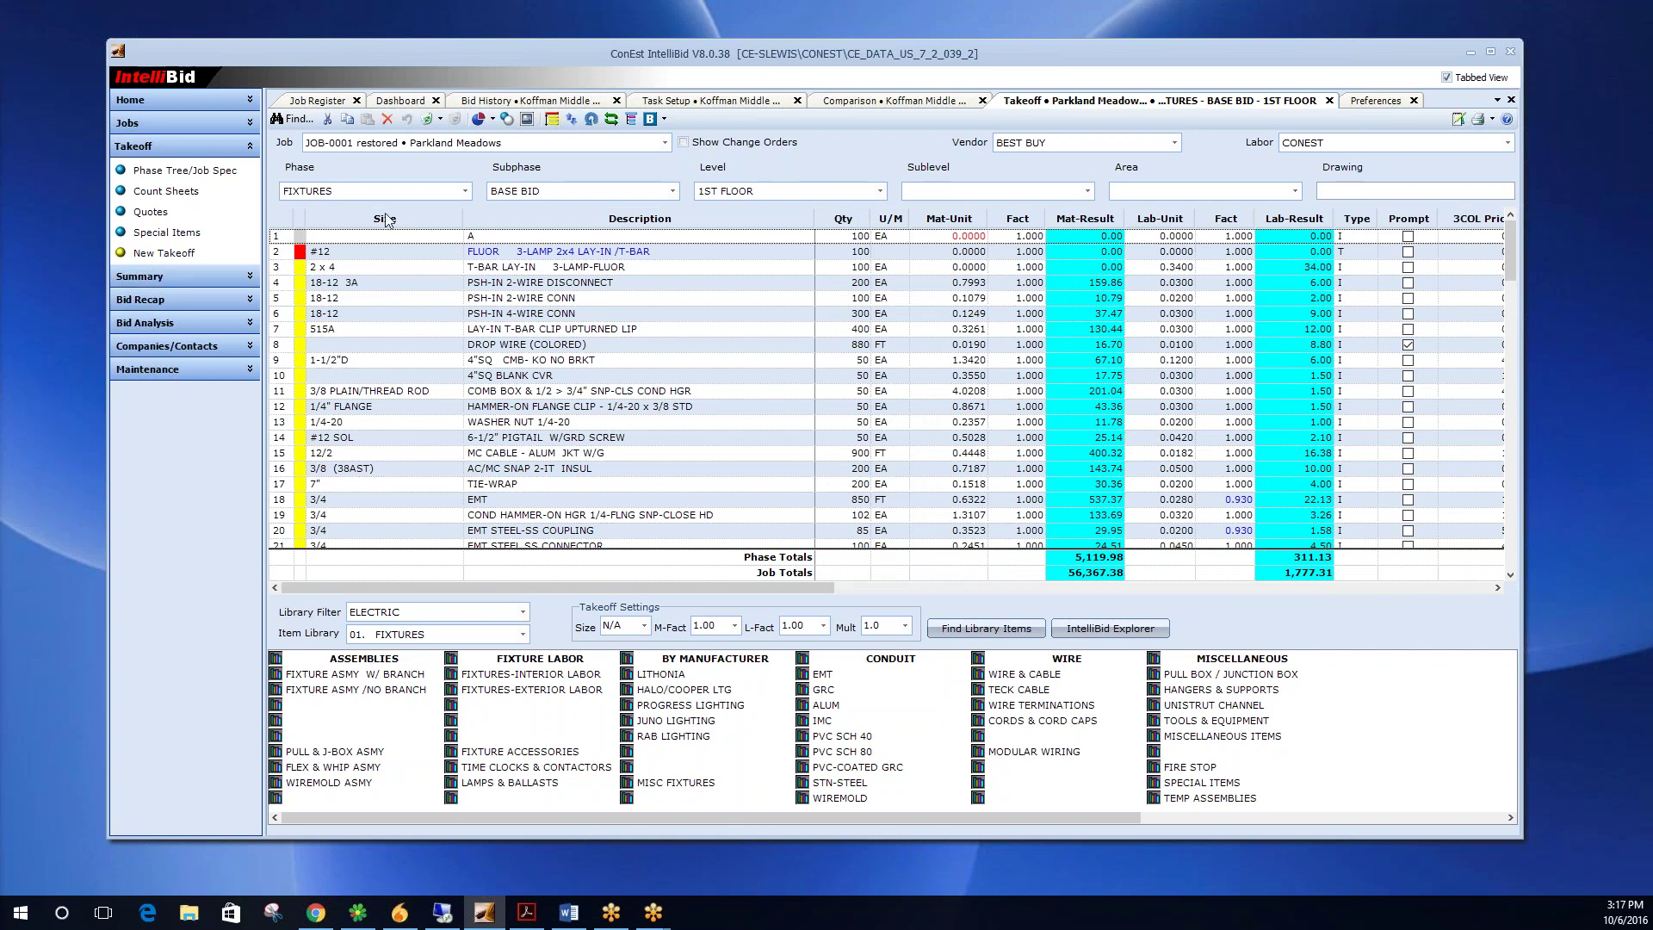
Open the Parkland Meadows phase tree and move the FIRE ALARM phase up to directly below DISTRIBUTION EQUIPMENT.
{"action": "left_click", "coordinate": [184, 170]}
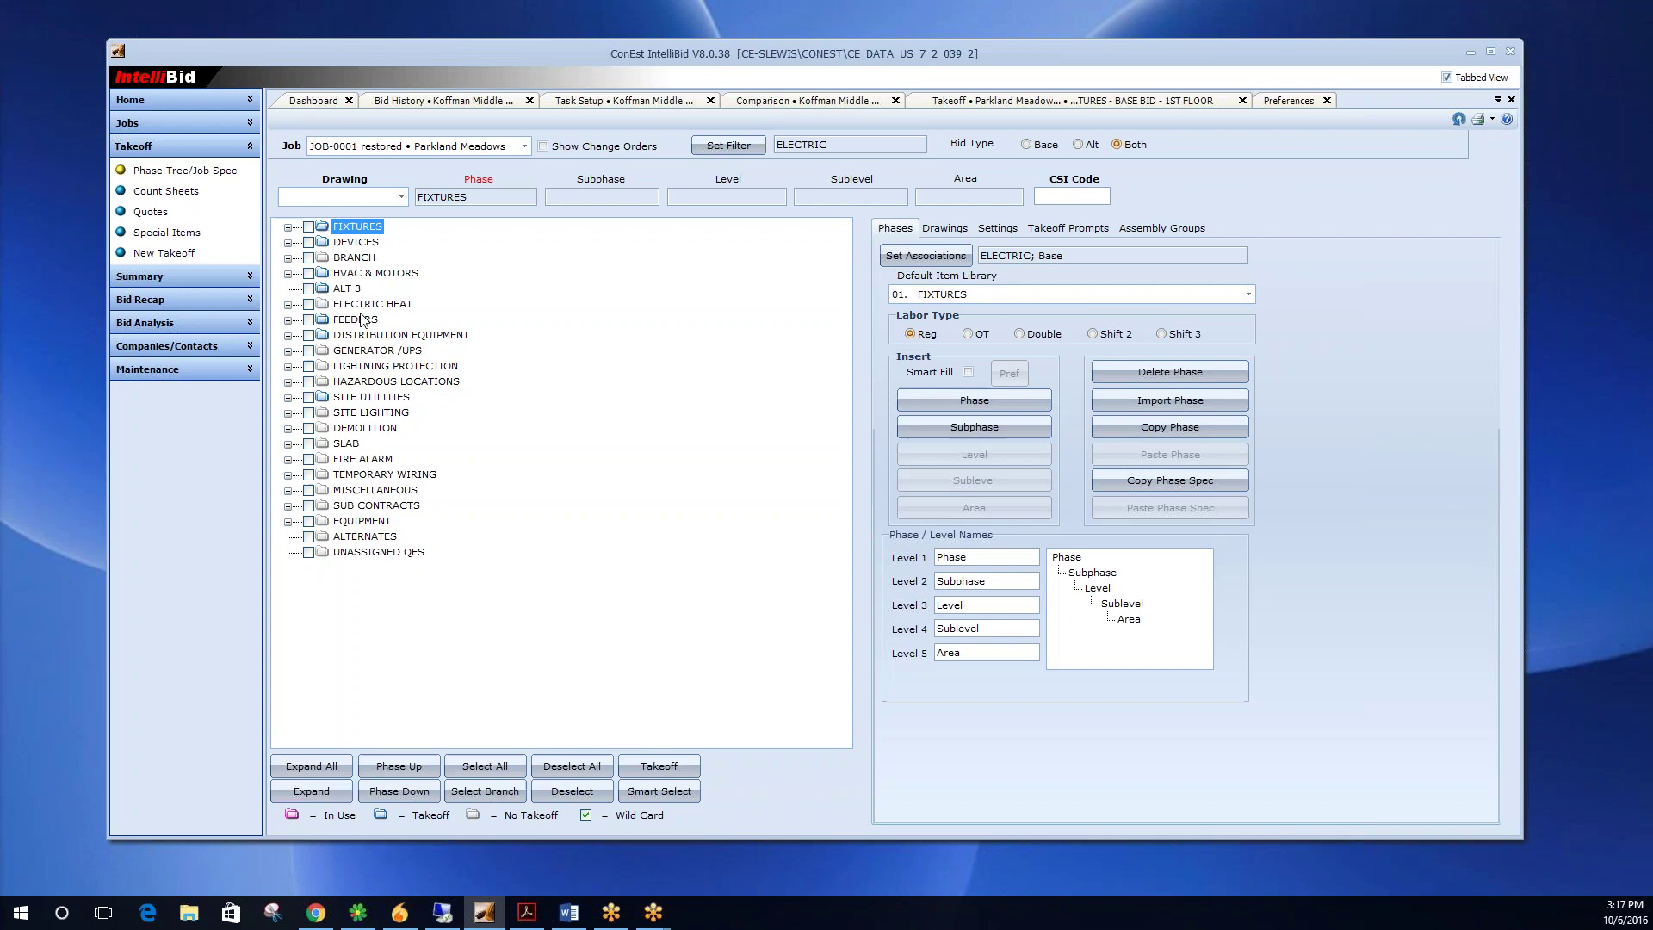
{"action": "left_click", "coordinate": [349, 461]}
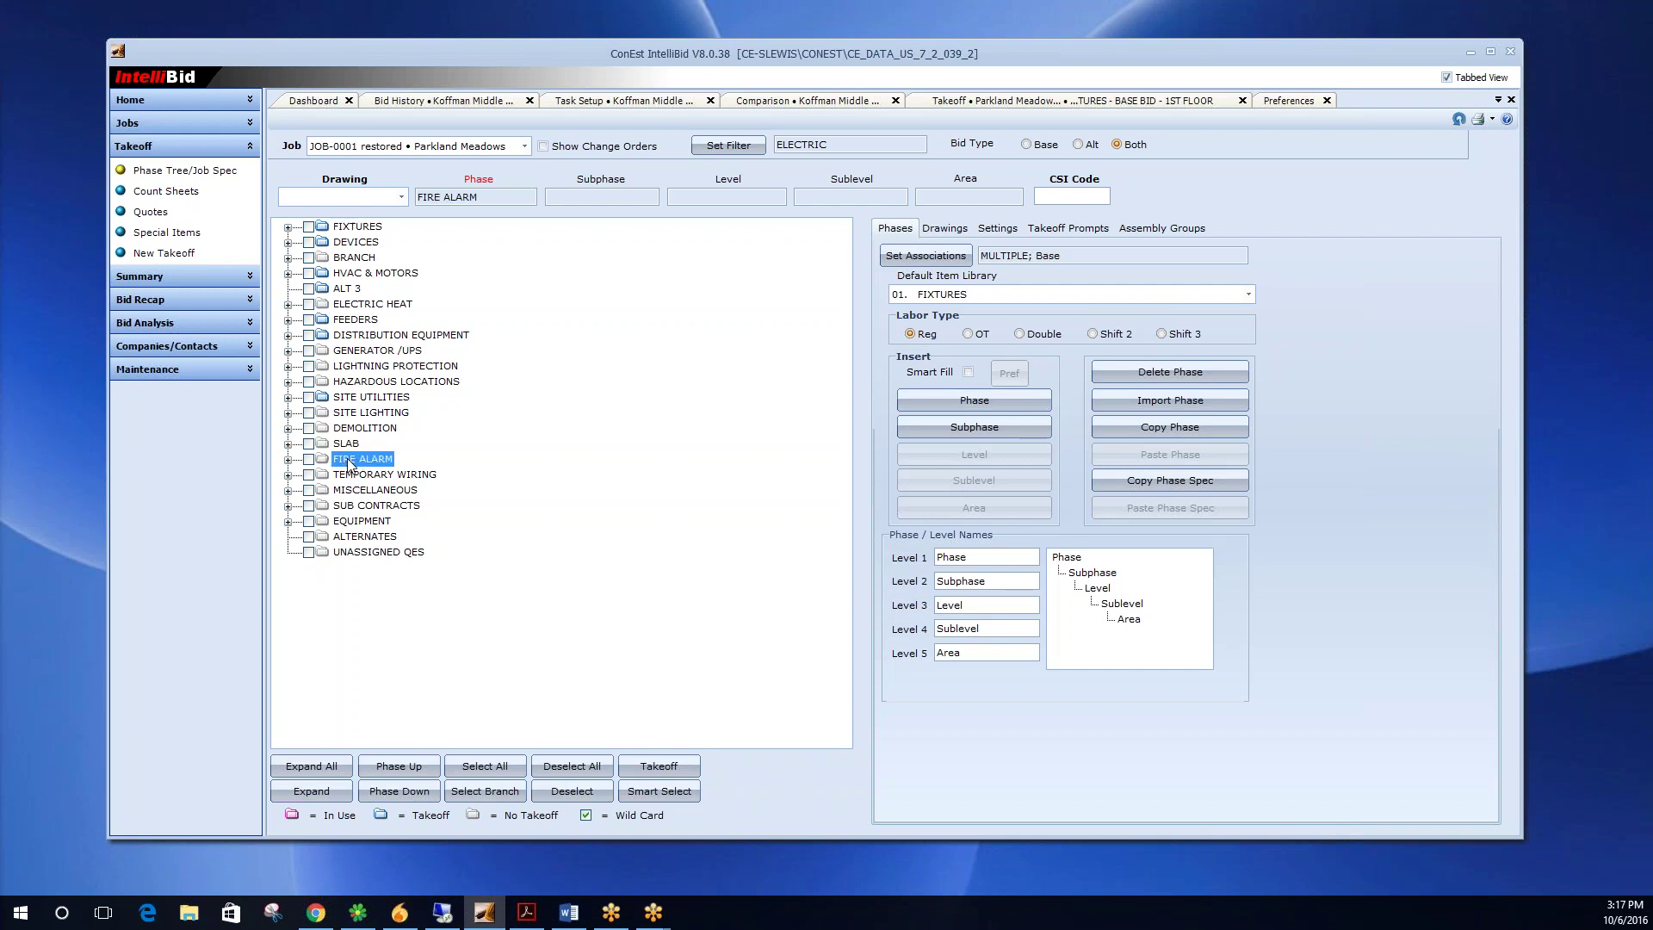
{"action": "left_click", "coordinate": [420, 766]}
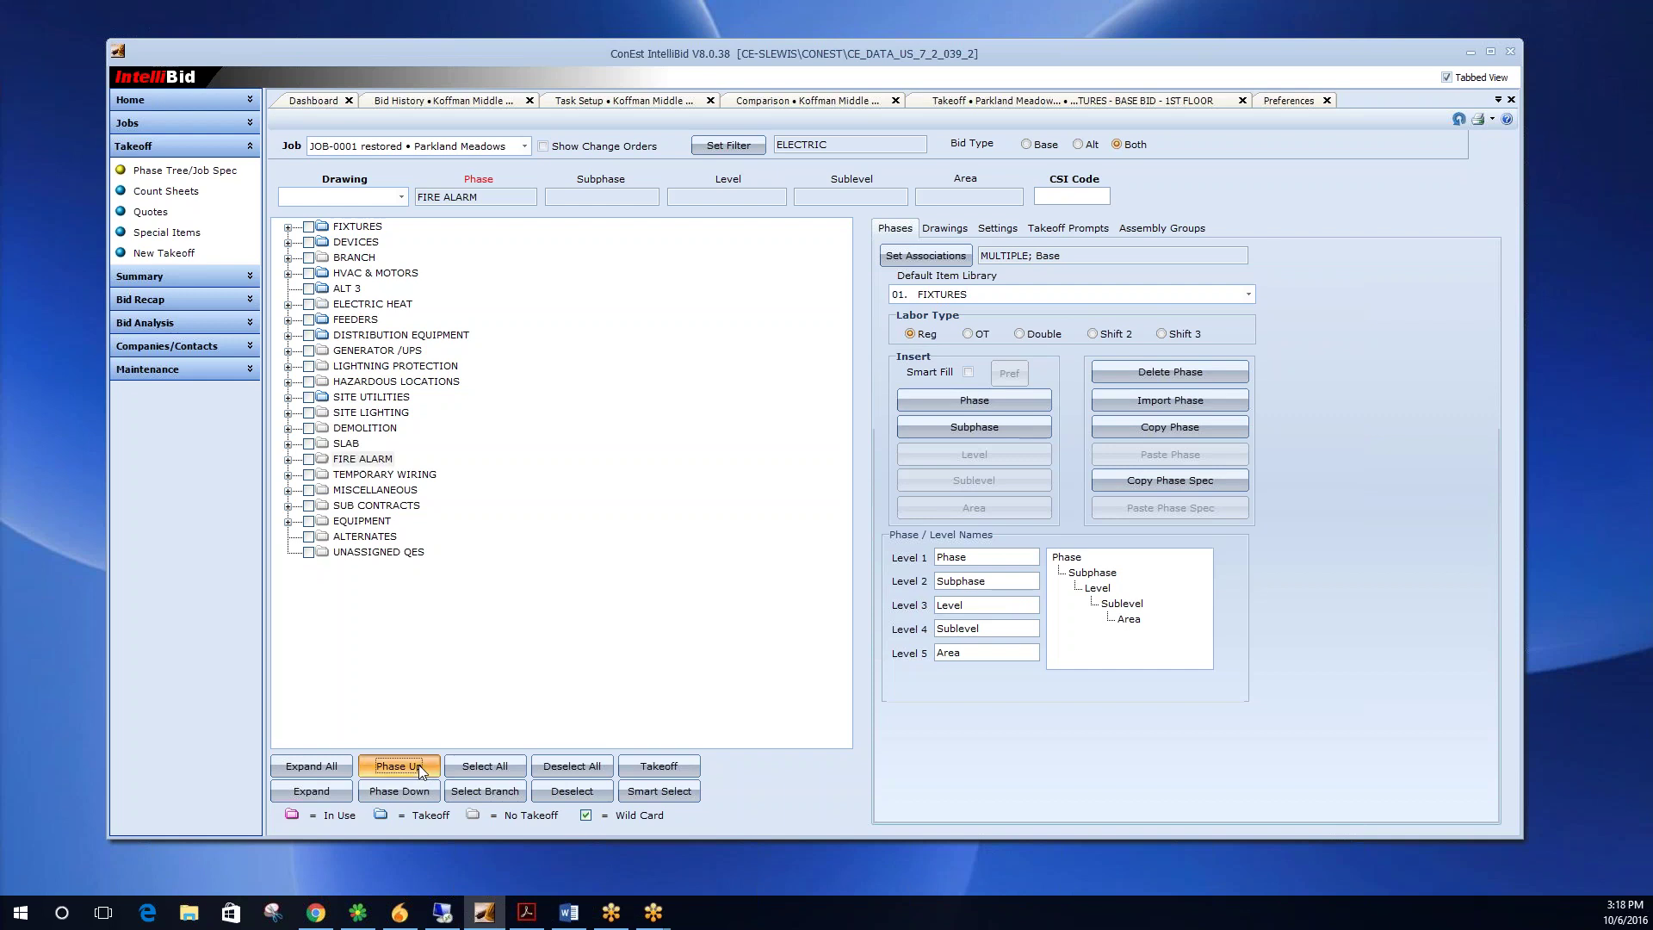
{"action": "left_click", "coordinate": [420, 766]}
{"action": "left_click", "coordinate": [420, 766]}
{"action": "left_click", "coordinate": [420, 766]}
{"action": "left_click", "coordinate": [420, 767]}
{"action": "left_click", "coordinate": [421, 766]}
{"action": "left_click", "coordinate": [420, 767]}
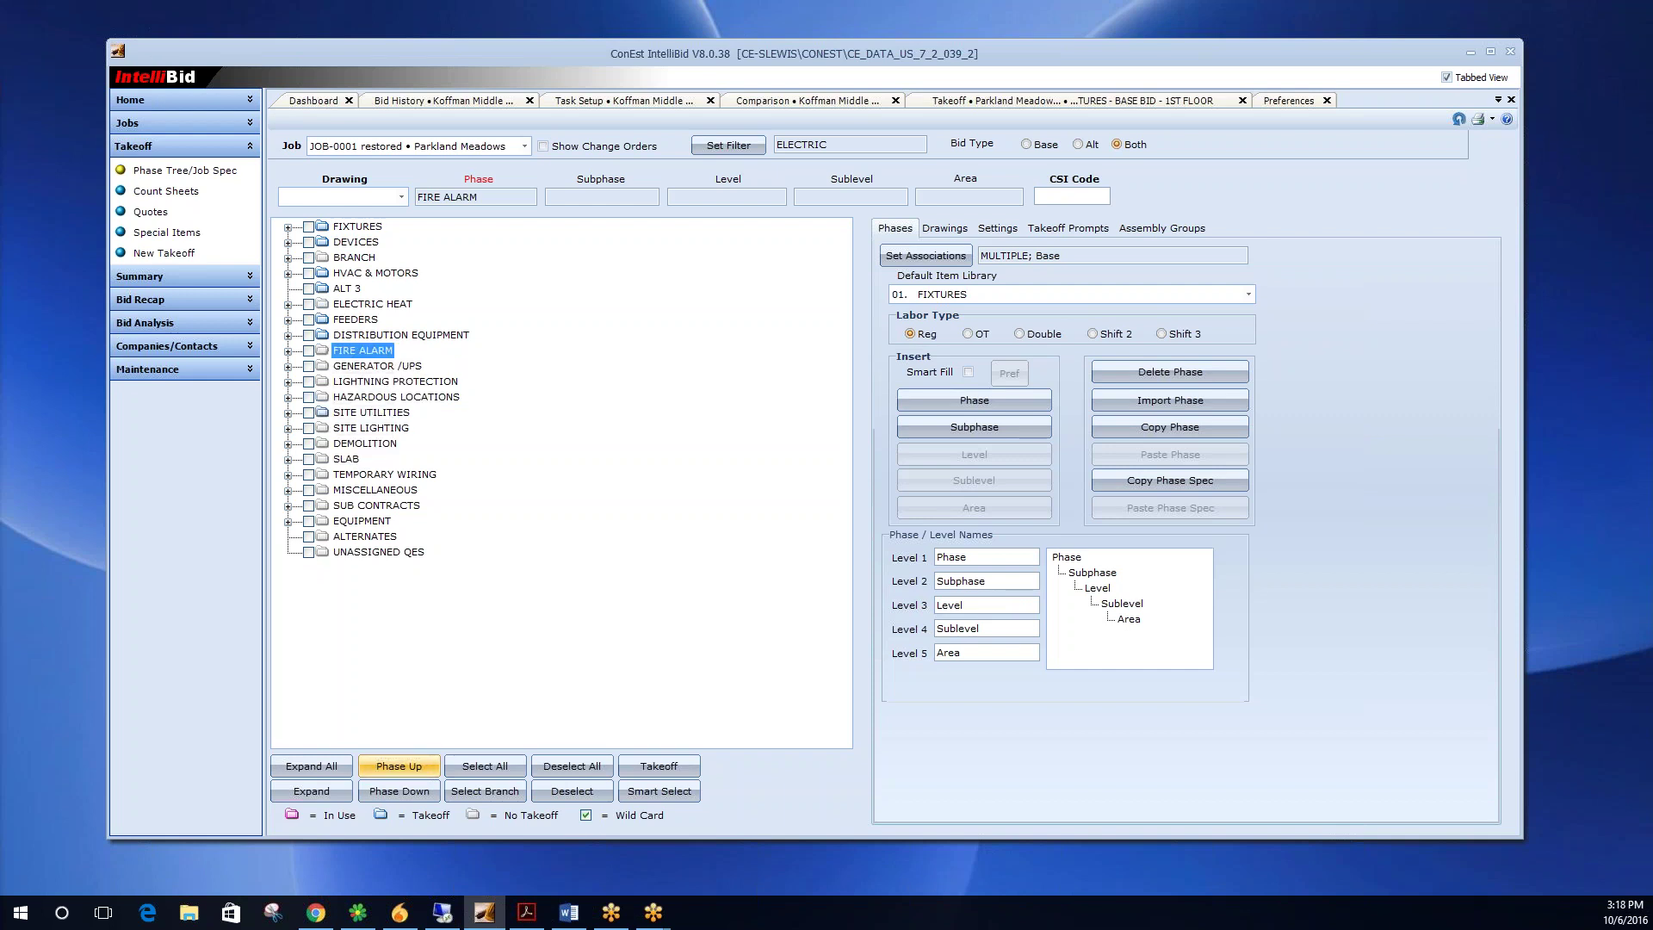
Move the FIRE ALARM phase down to between DEMOLITION and SLAB.
{"action": "left_click", "coordinate": [392, 792]}
{"action": "left_click", "coordinate": [393, 792]}
{"action": "left_click", "coordinate": [393, 792]}
{"action": "left_click", "coordinate": [391, 792]}
{"action": "left_click", "coordinate": [391, 792]}
{"action": "left_click", "coordinate": [390, 792]}
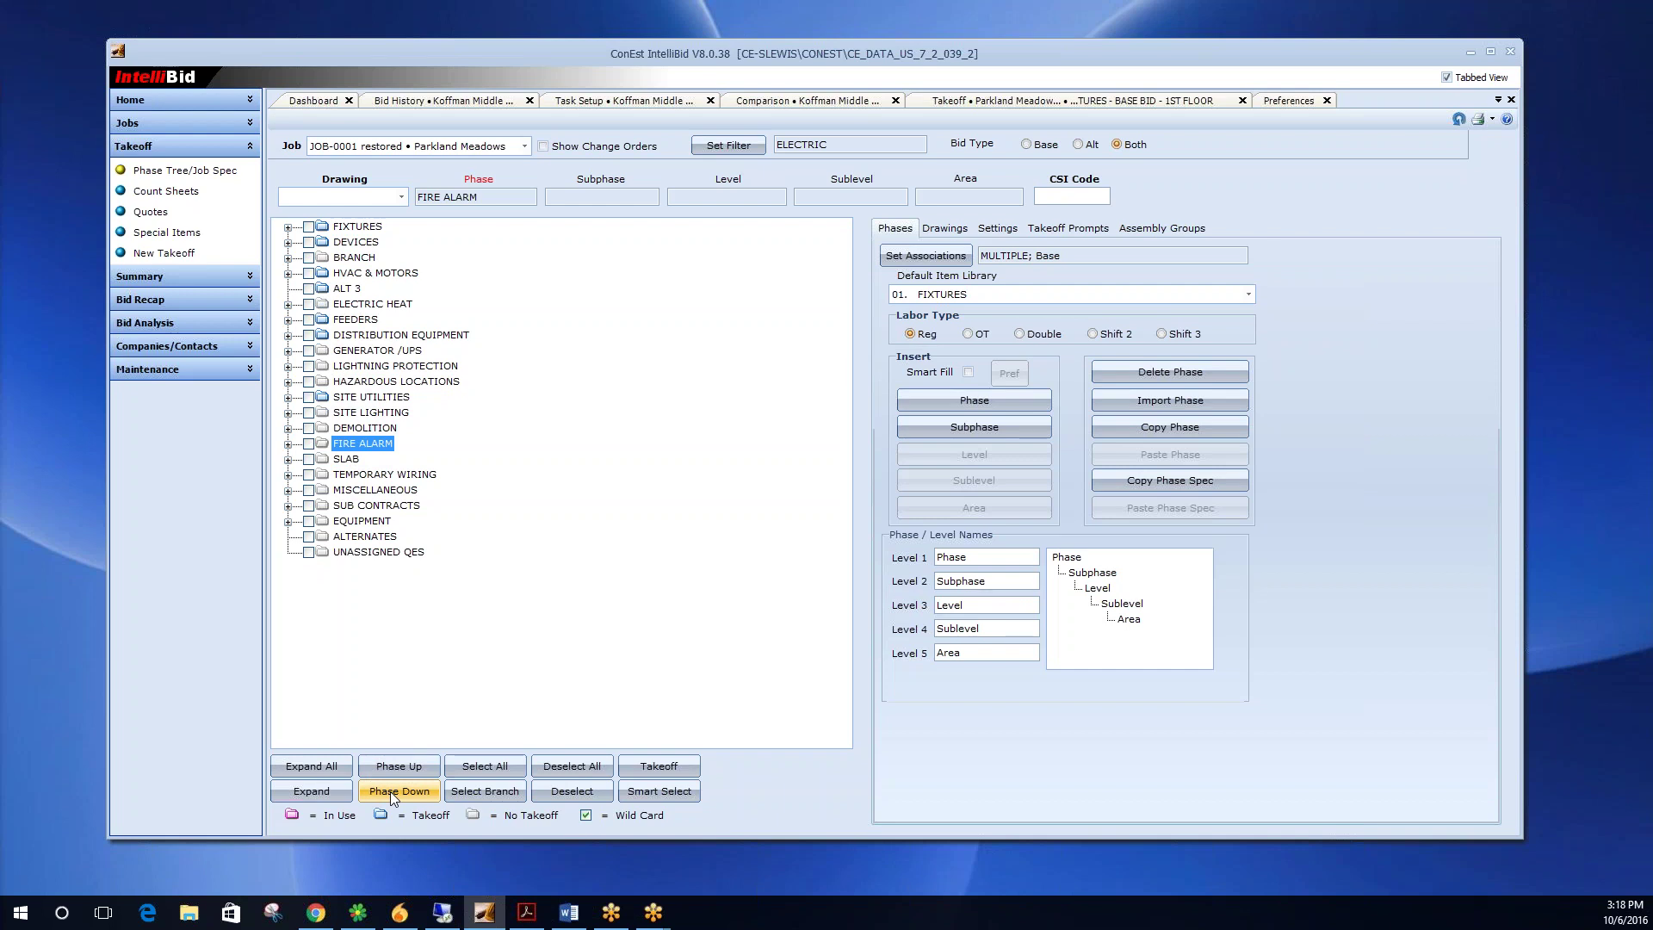
Check the subphases under FIXTURES in the phase tree, and open the takeoff for FIXTURES, BASE BID, 1ST FLOOR.
{"action": "left_click", "coordinate": [289, 227]}
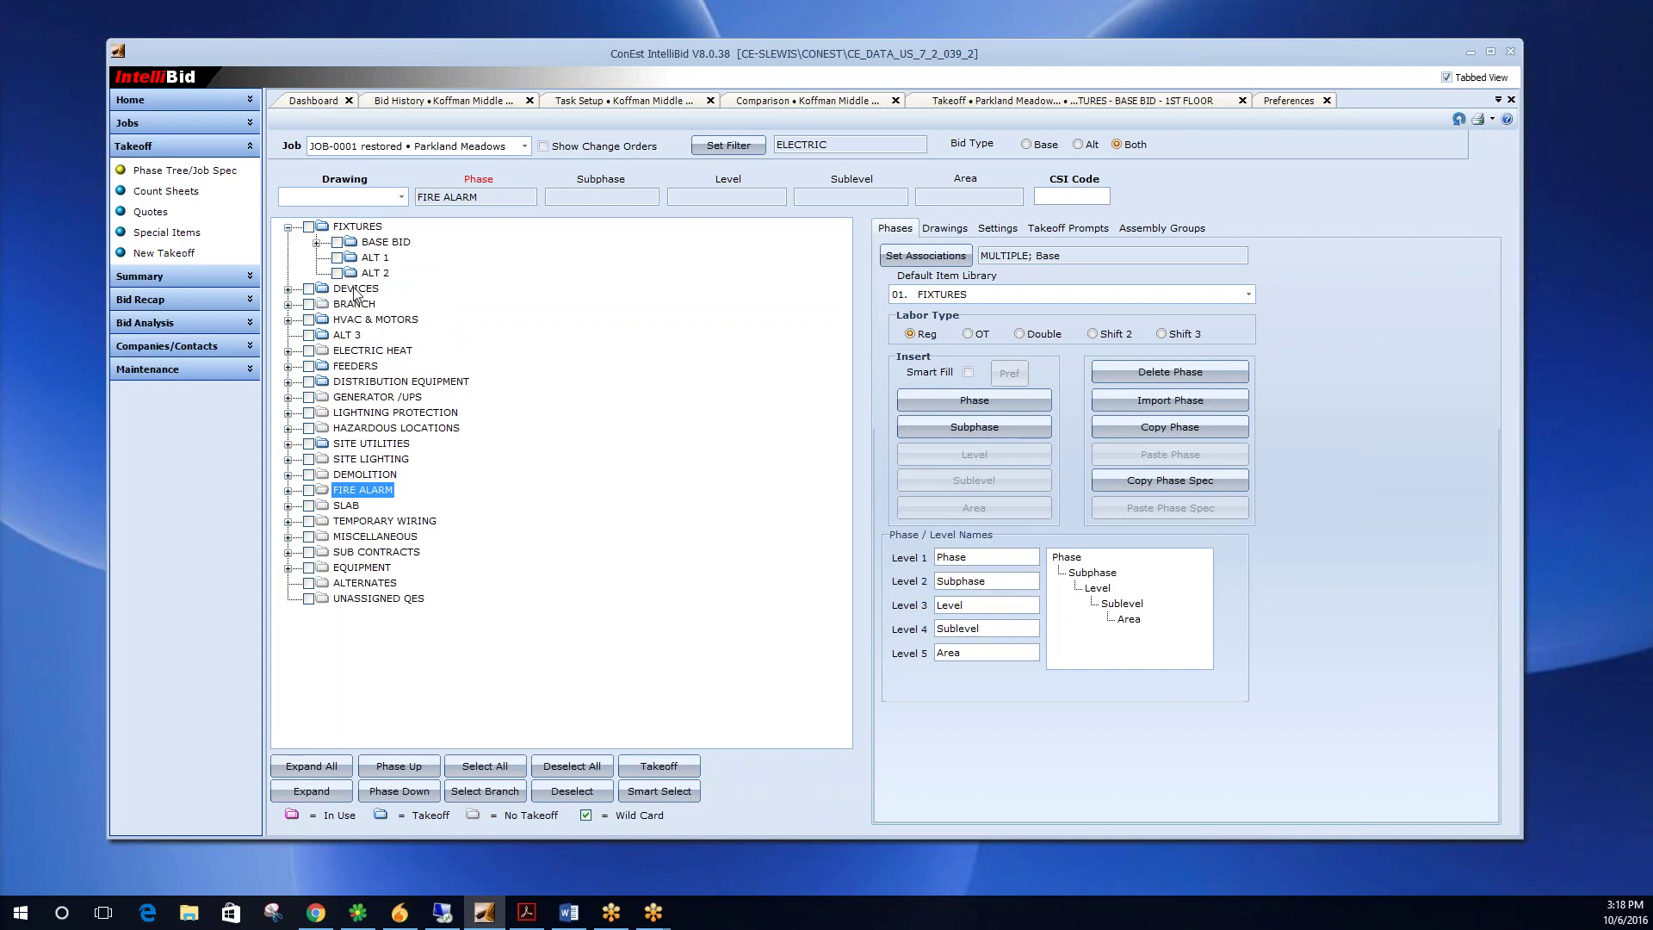
{"action": "left_click", "coordinate": [288, 228]}
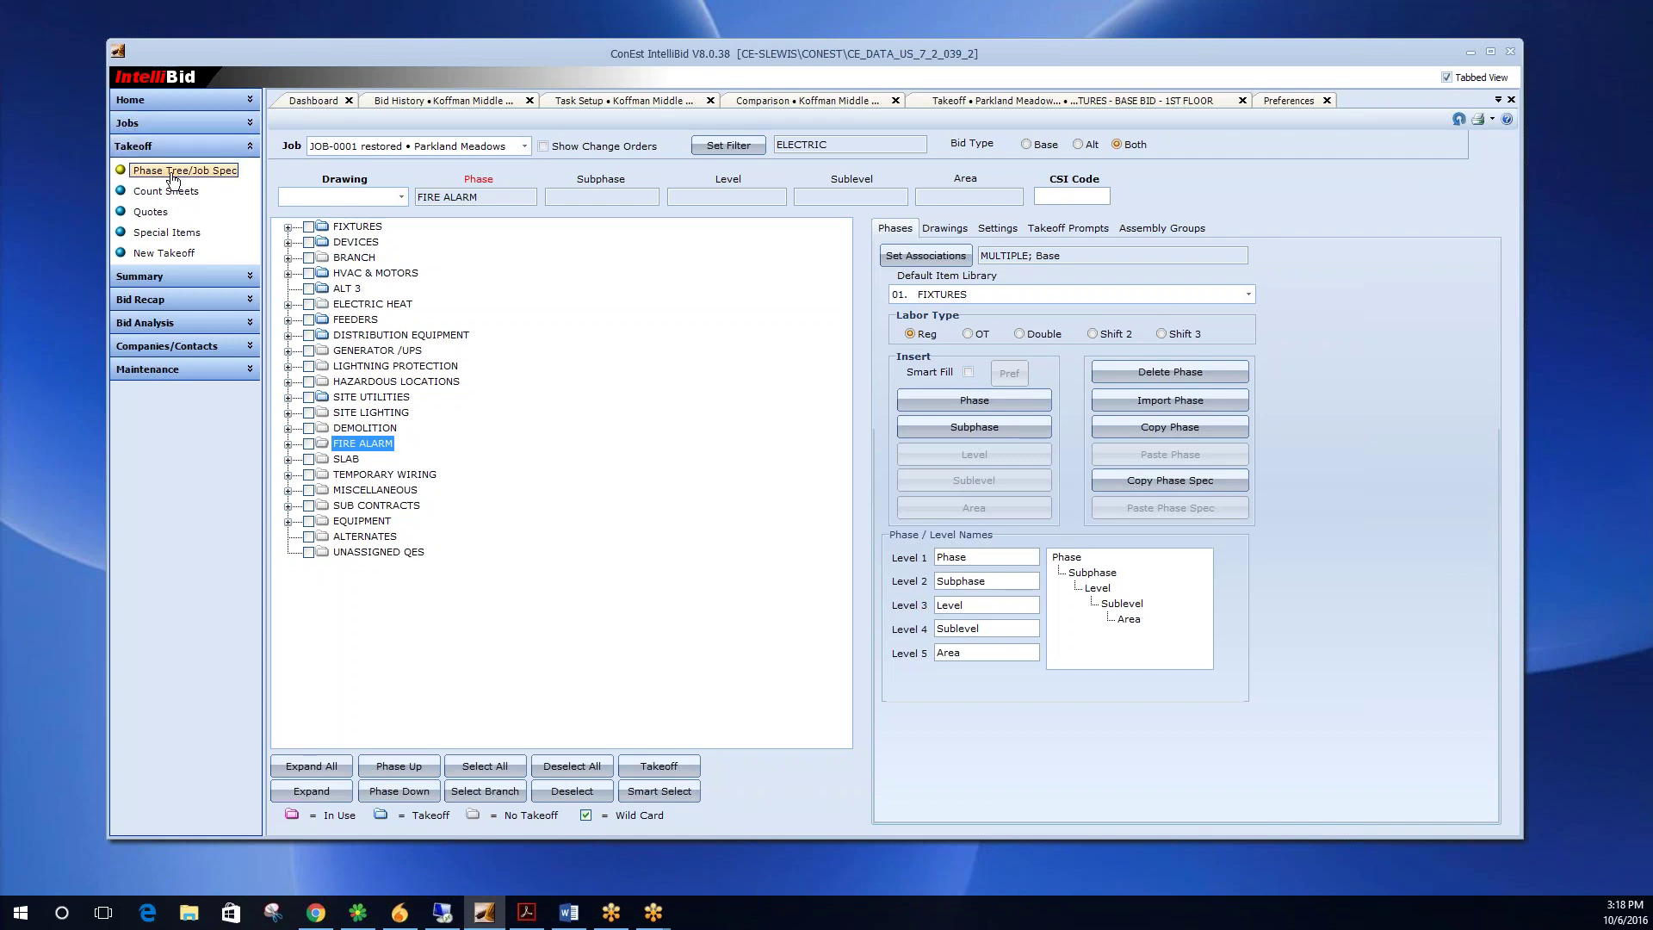
{"action": "left_click", "coordinate": [160, 151]}
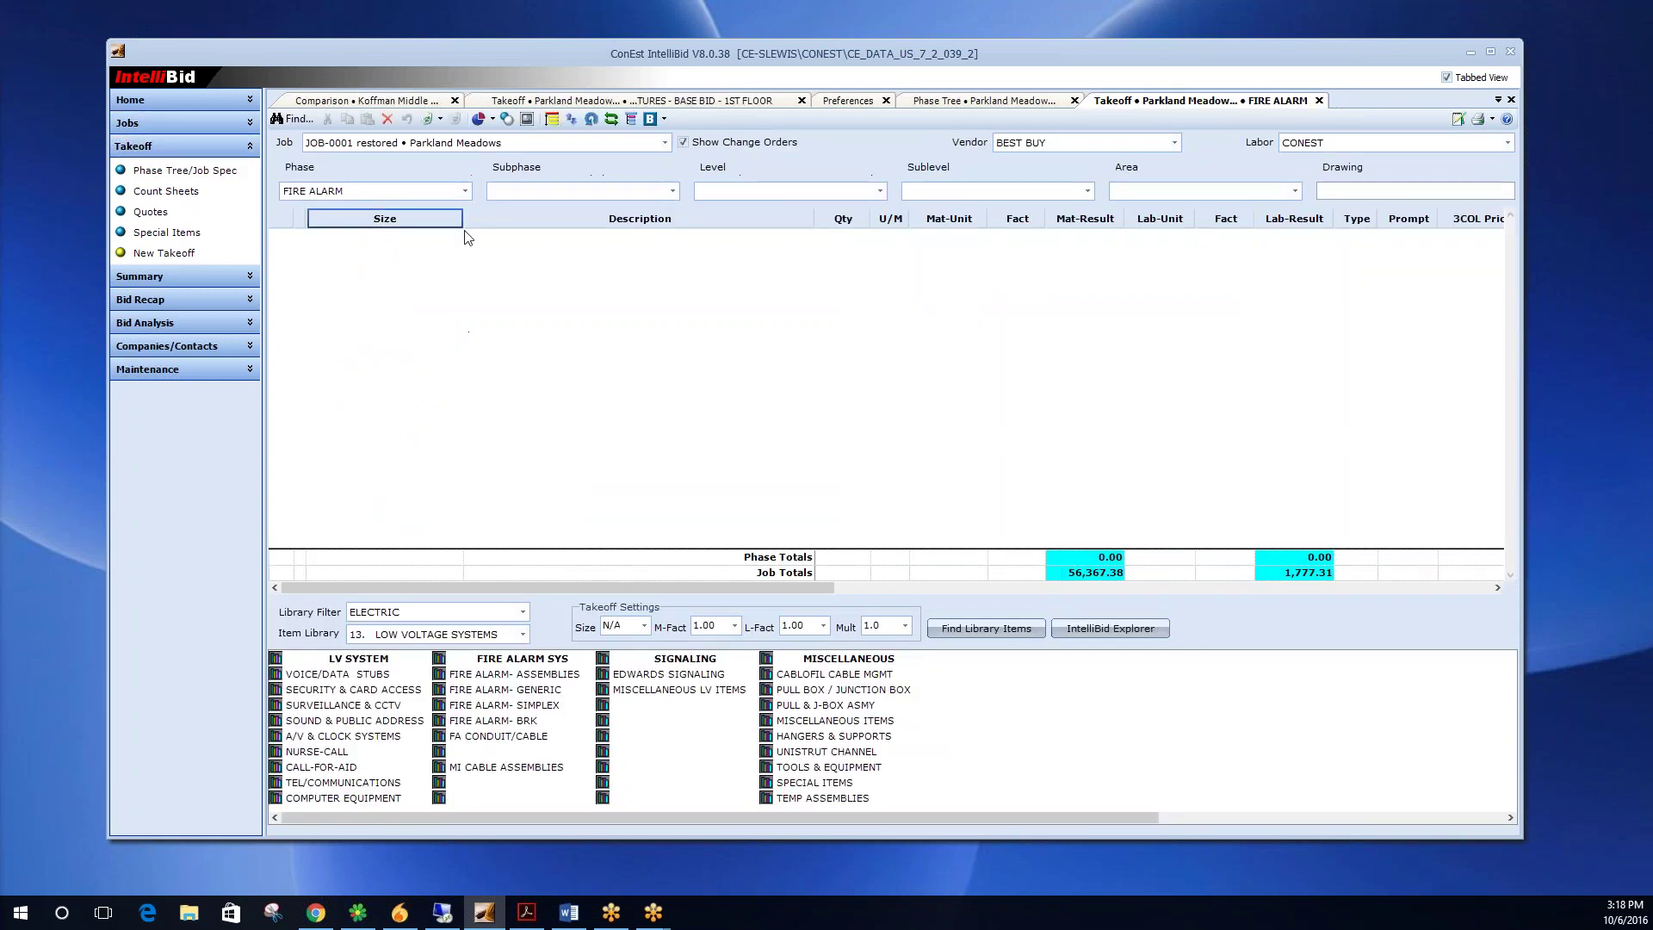
{"action": "left_click", "coordinate": [464, 192]}
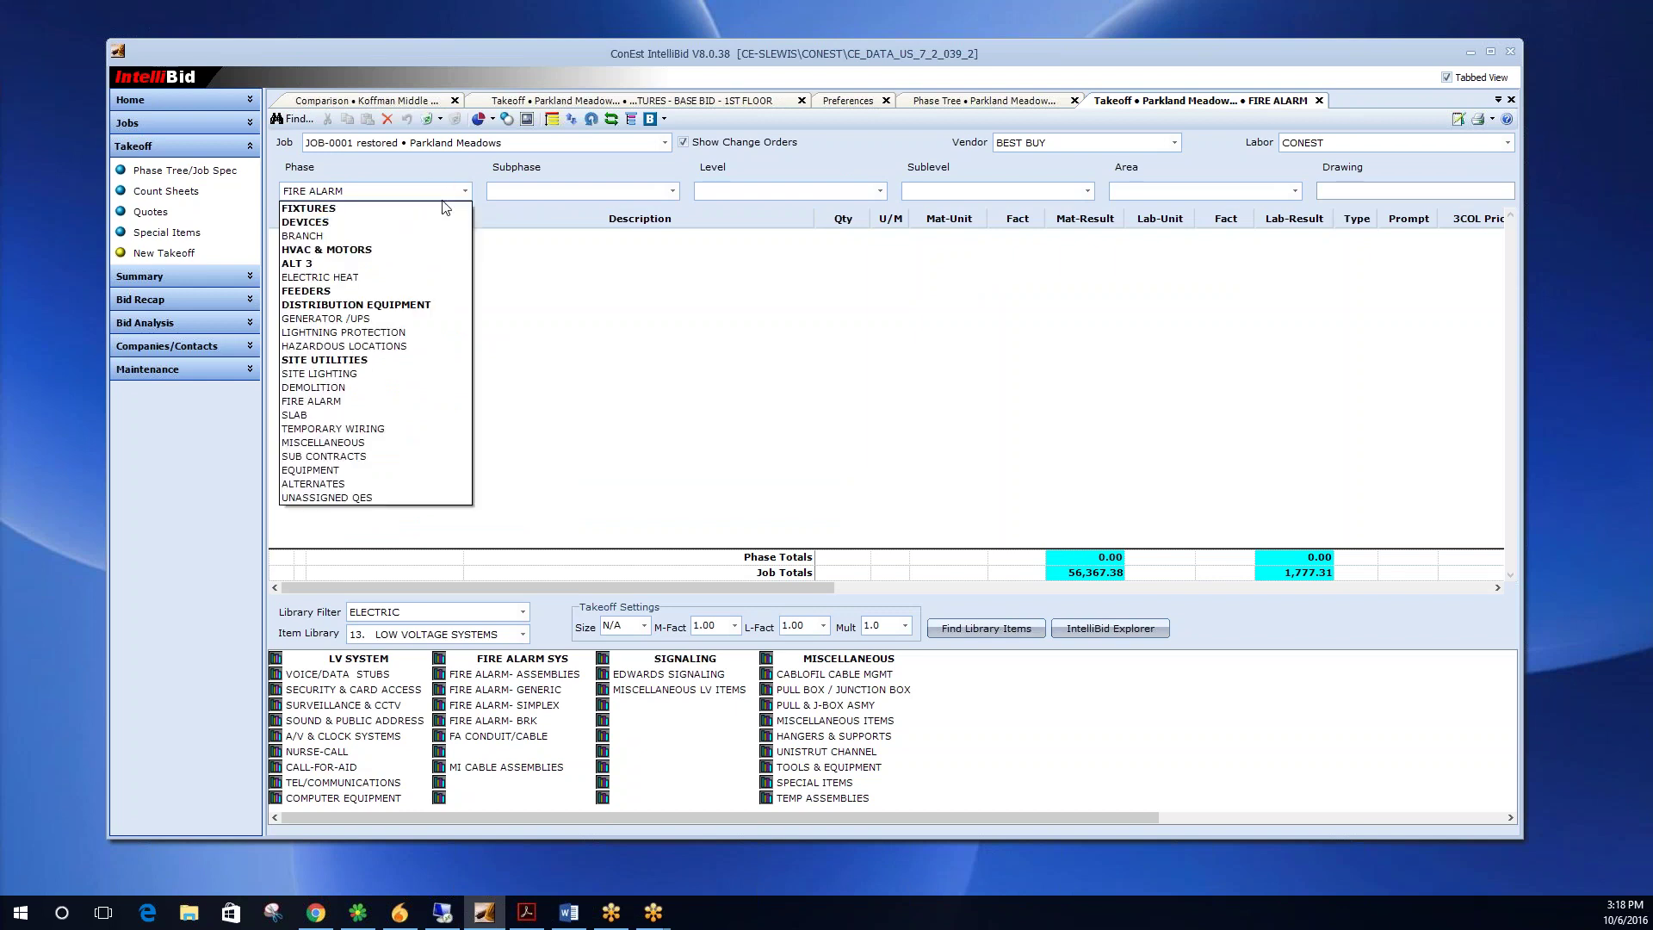
{"action": "left_click", "coordinate": [332, 214]}
{"action": "left_click", "coordinate": [514, 197]}
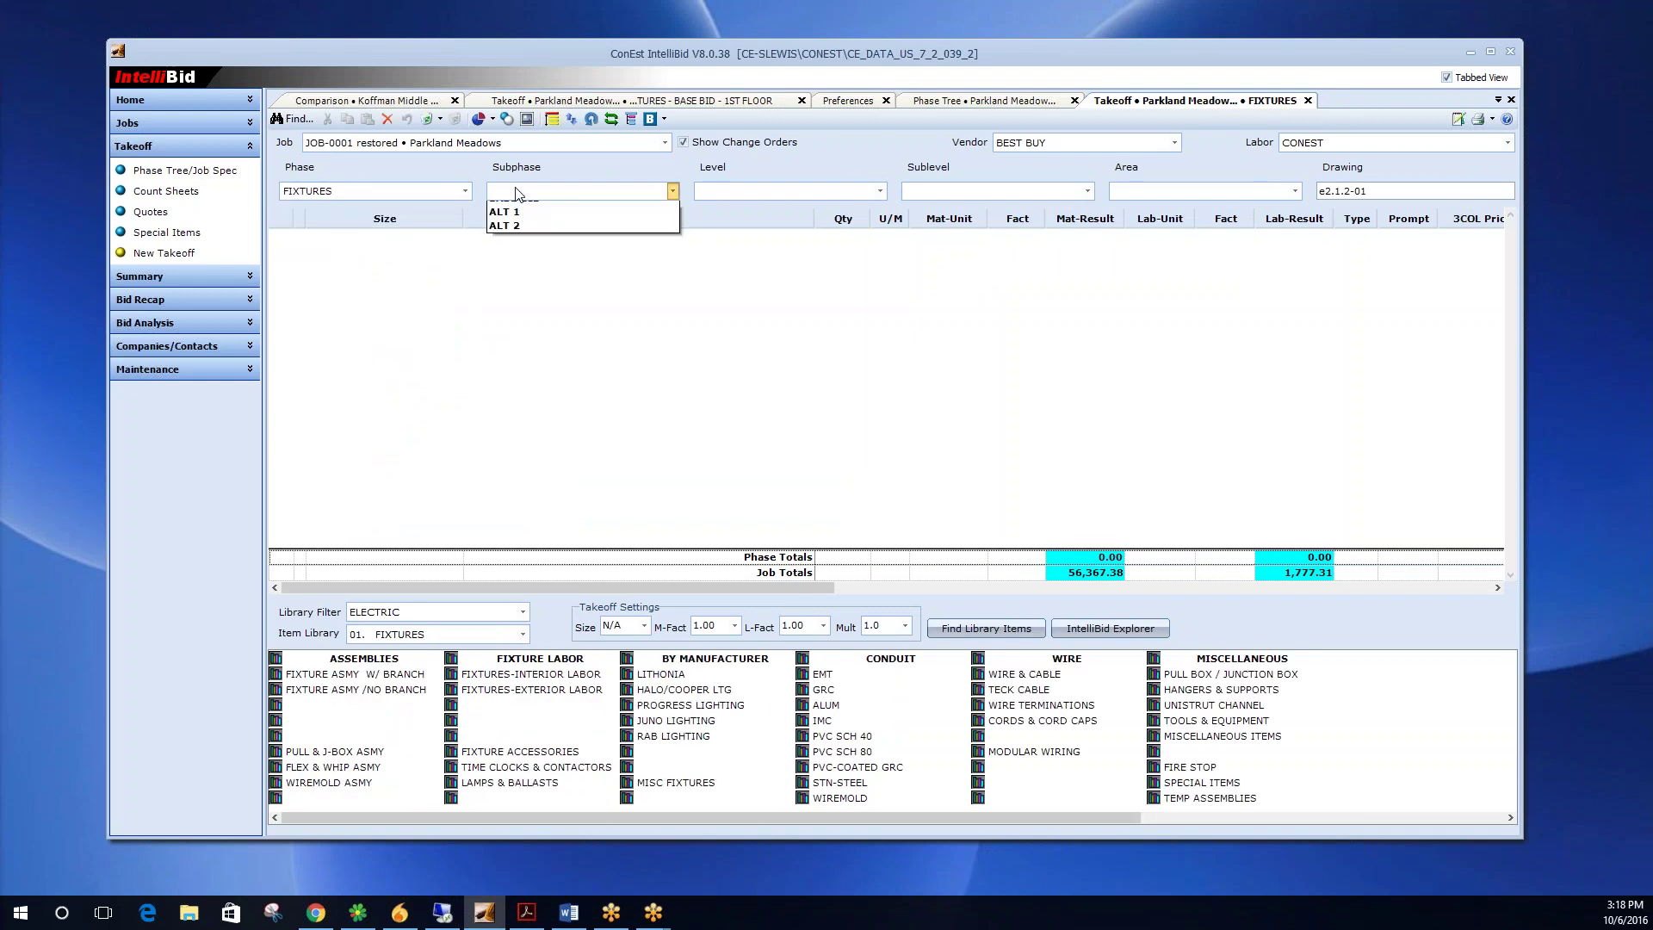
{"action": "left_click", "coordinate": [516, 224]}
{"action": "left_click", "coordinate": [725, 193]}
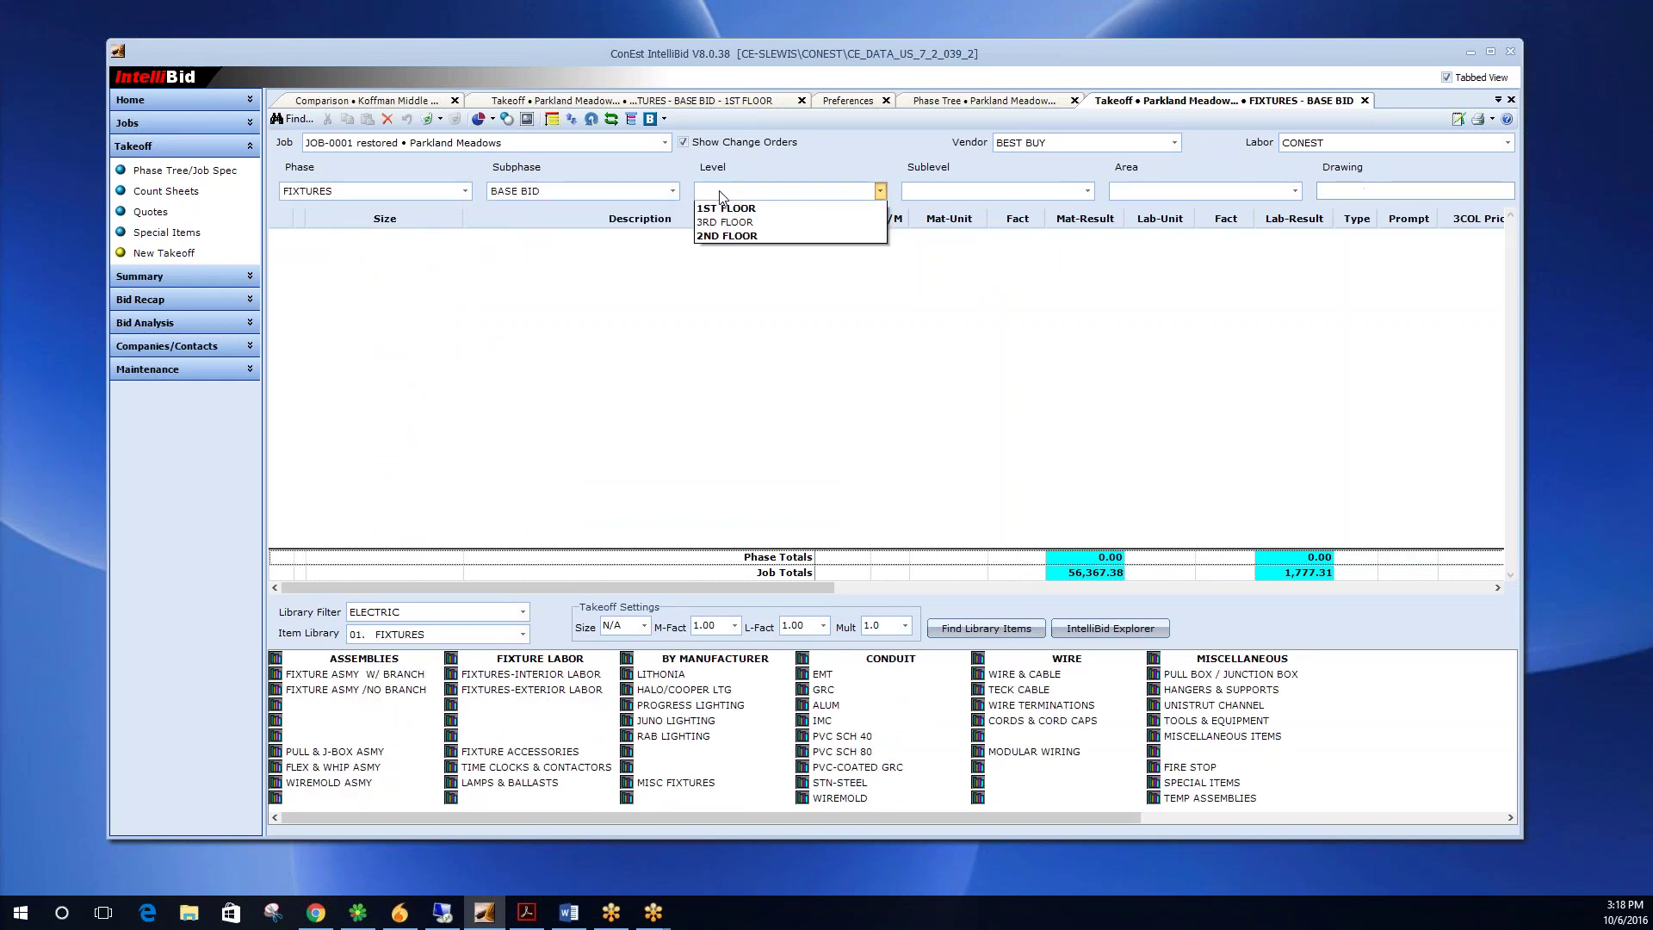
{"action": "left_click", "coordinate": [724, 213]}
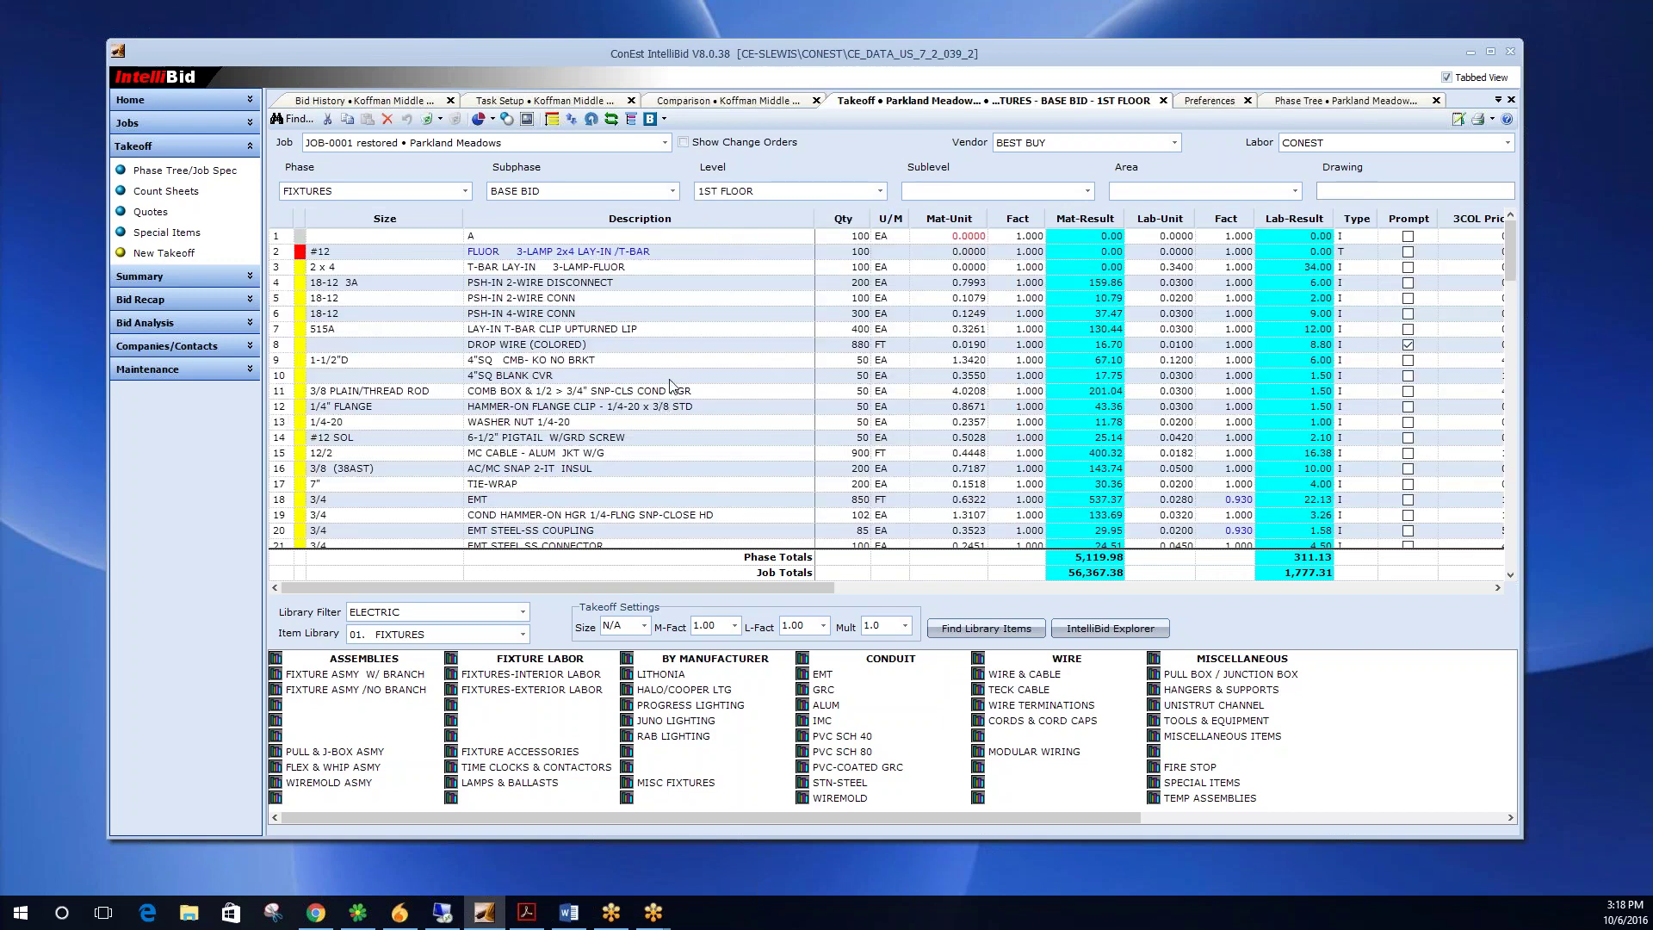
Edit the Bid Class A proposal by adding "4. ........" as a new line in its qualifications, and save it.
{"action": "left_click", "coordinate": [664, 121]}
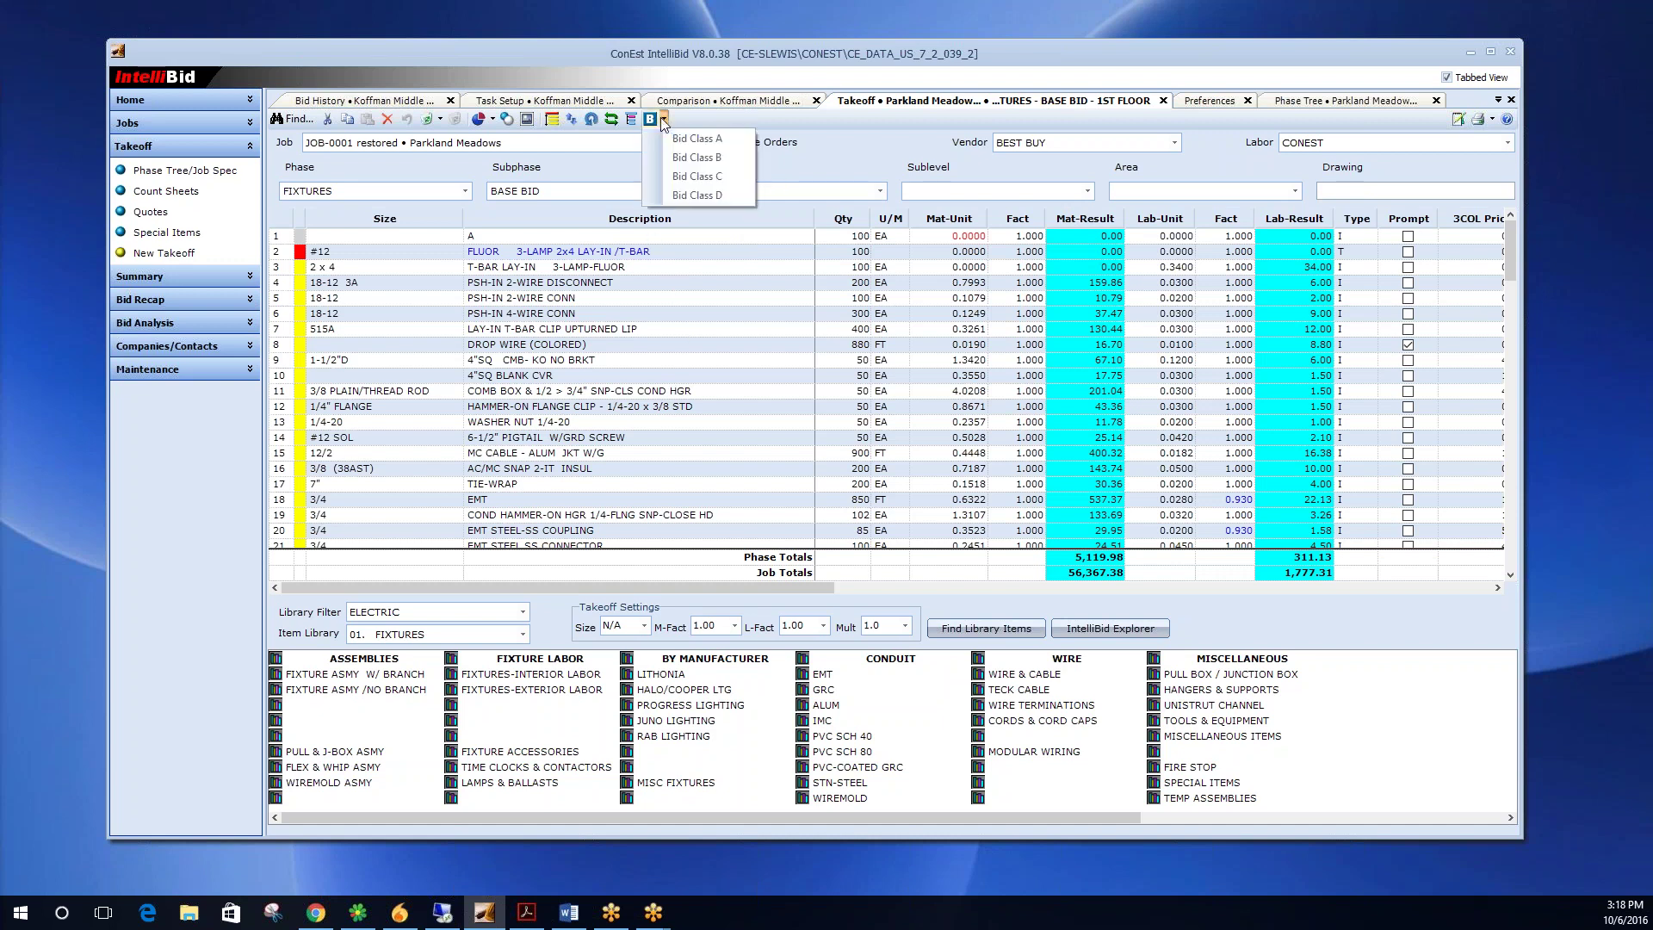
{"action": "left_click", "coordinate": [683, 148]}
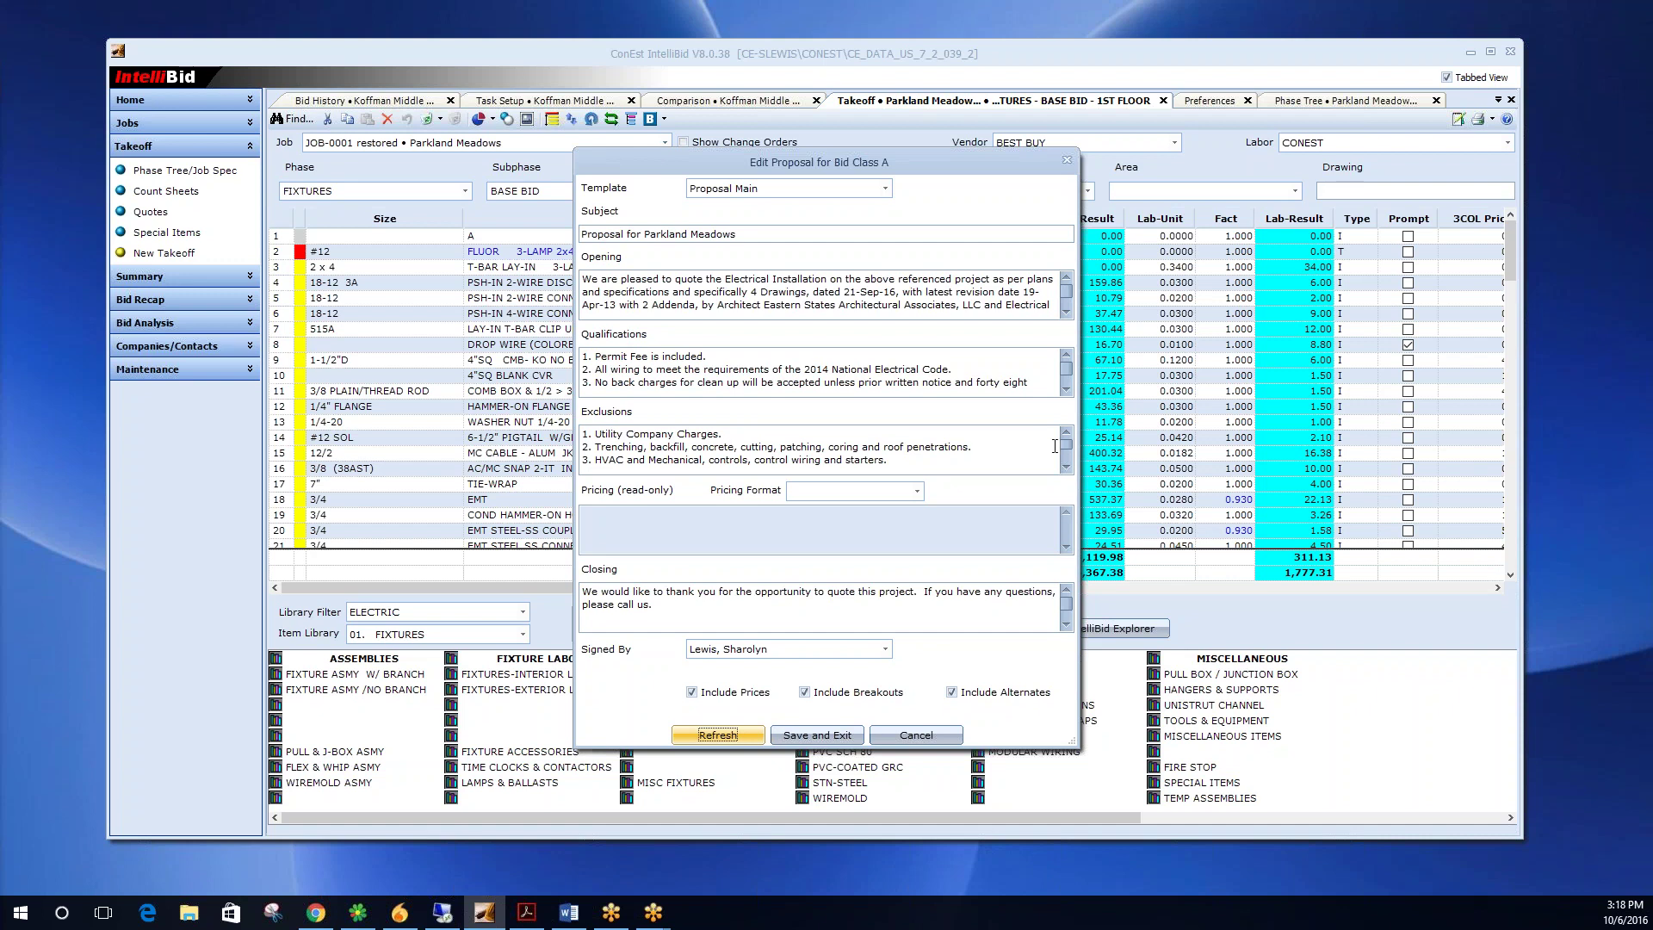
{"action": "mouse_move", "coordinate": [1066, 447]}
{"action": "left_mouse_down"}
{"action": "mouse_move", "coordinate": [1066, 465]}
{"action": "mouse_move", "coordinate": [1057, 436]}
{"action": "left_mouse_up"}
{"action": "left_click", "coordinate": [1066, 390]}
{"action": "left_click", "coordinate": [767, 383]}
{"action": "key", "text": "Return"}
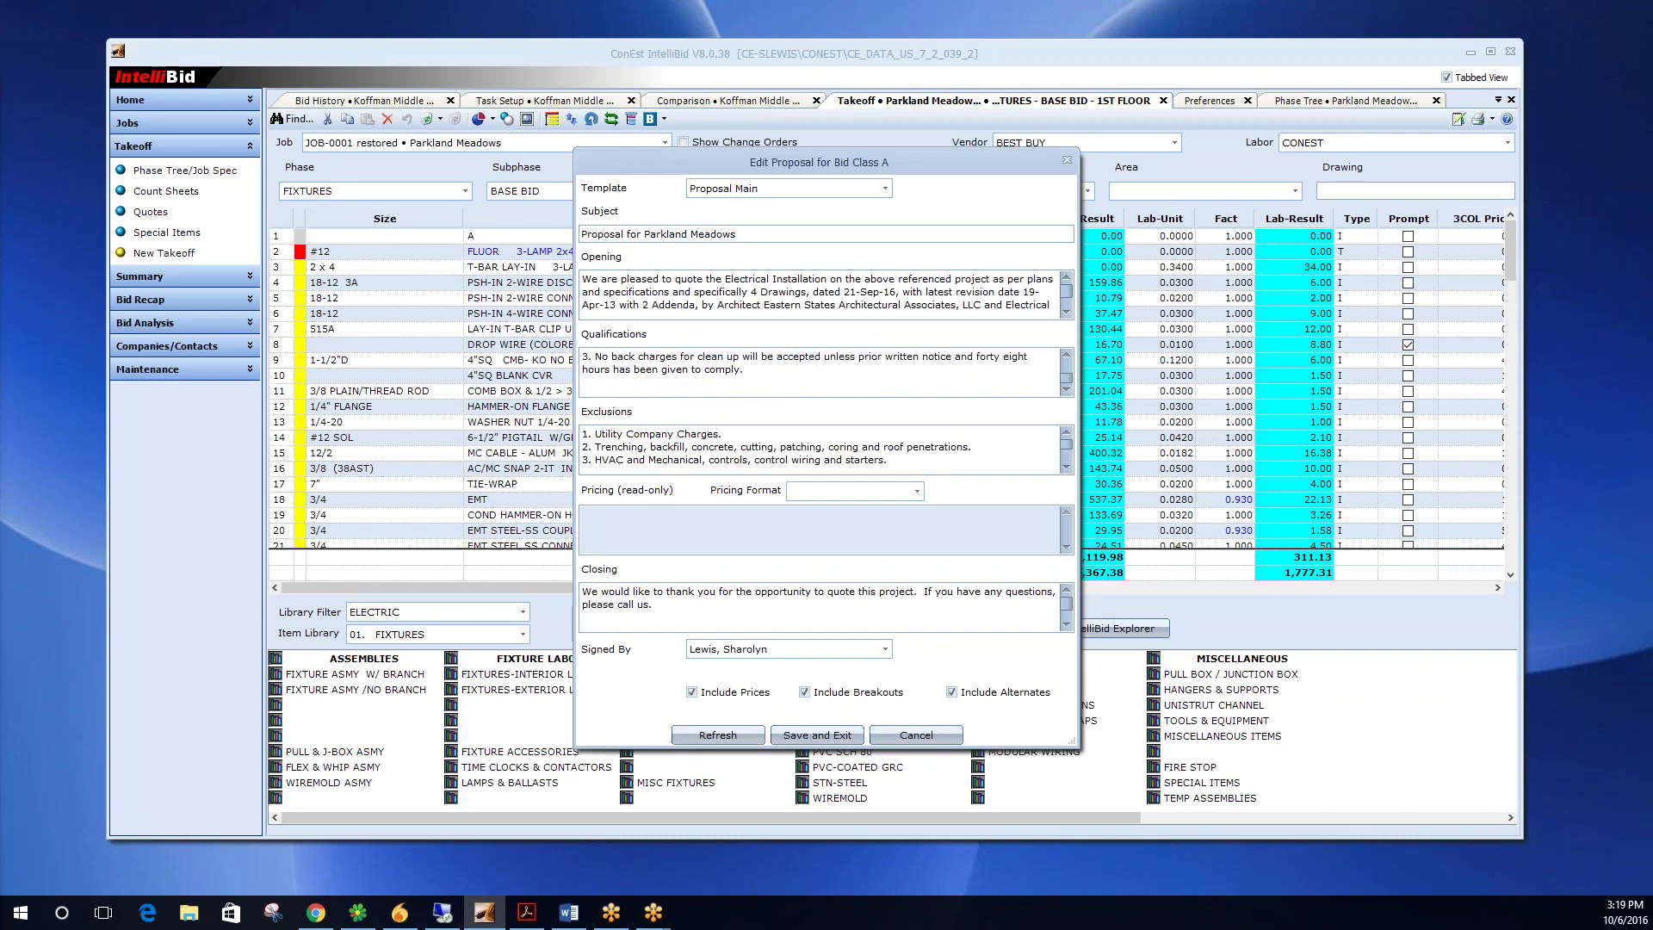
{"action": "type", "text": "4"}
{"action": "type", "text": ". ........"}
{"action": "left_click", "coordinate": [813, 737]}
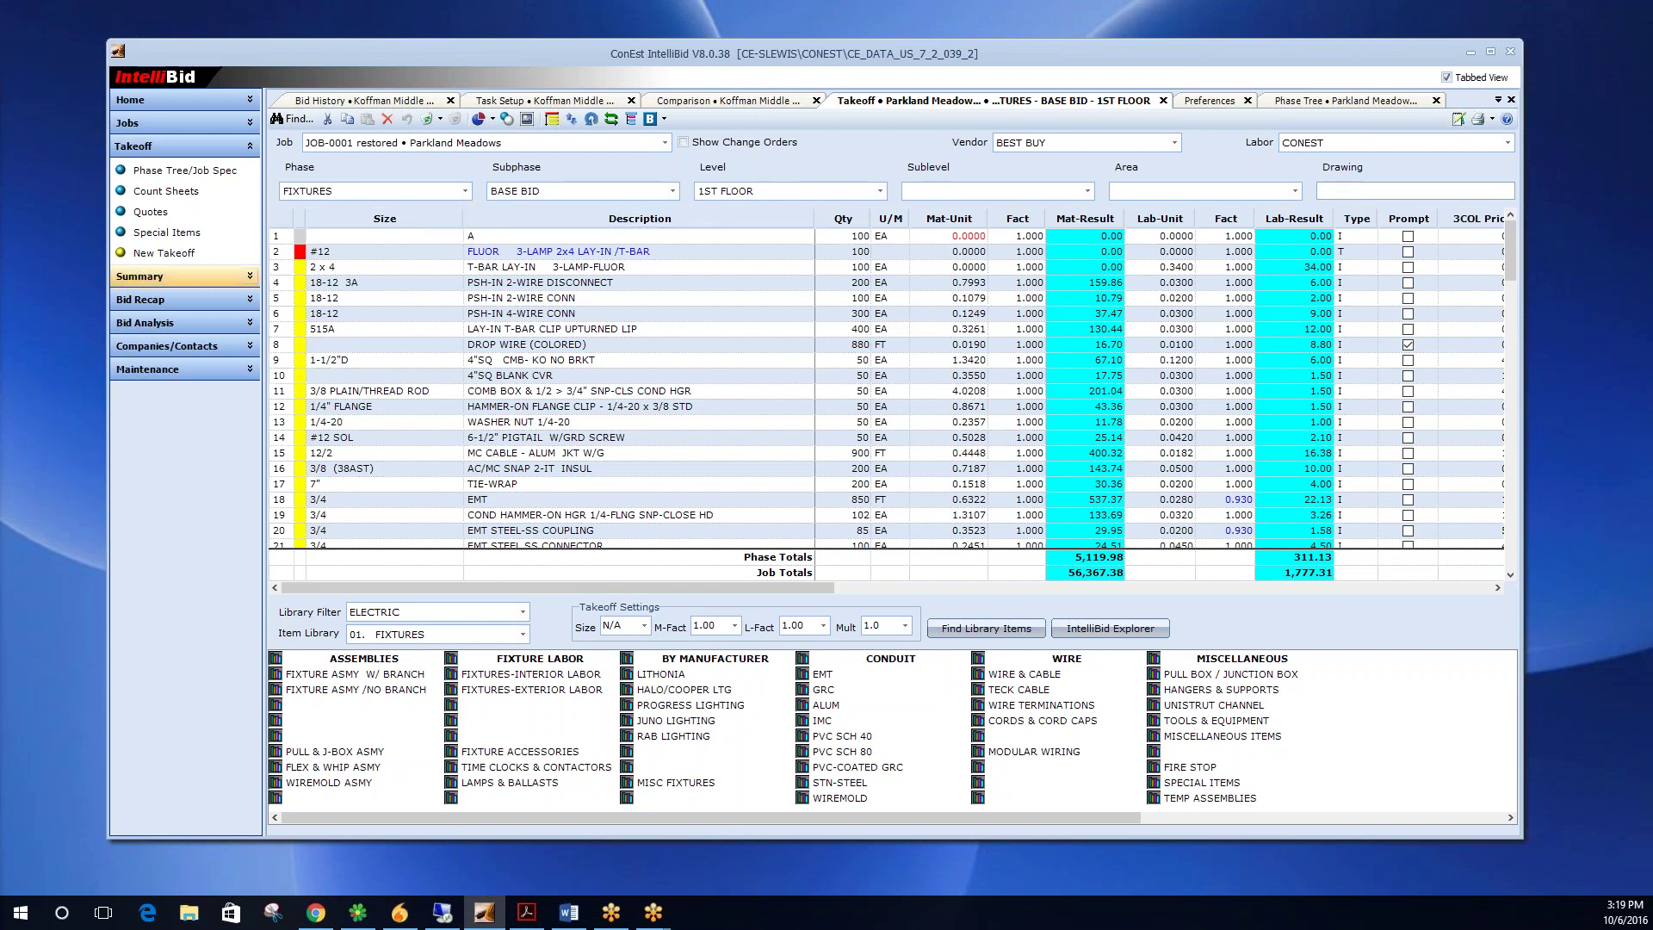
Open the Parkland Meadows job summary and examine its full range of columns.
{"action": "left_click", "coordinate": [228, 277]}
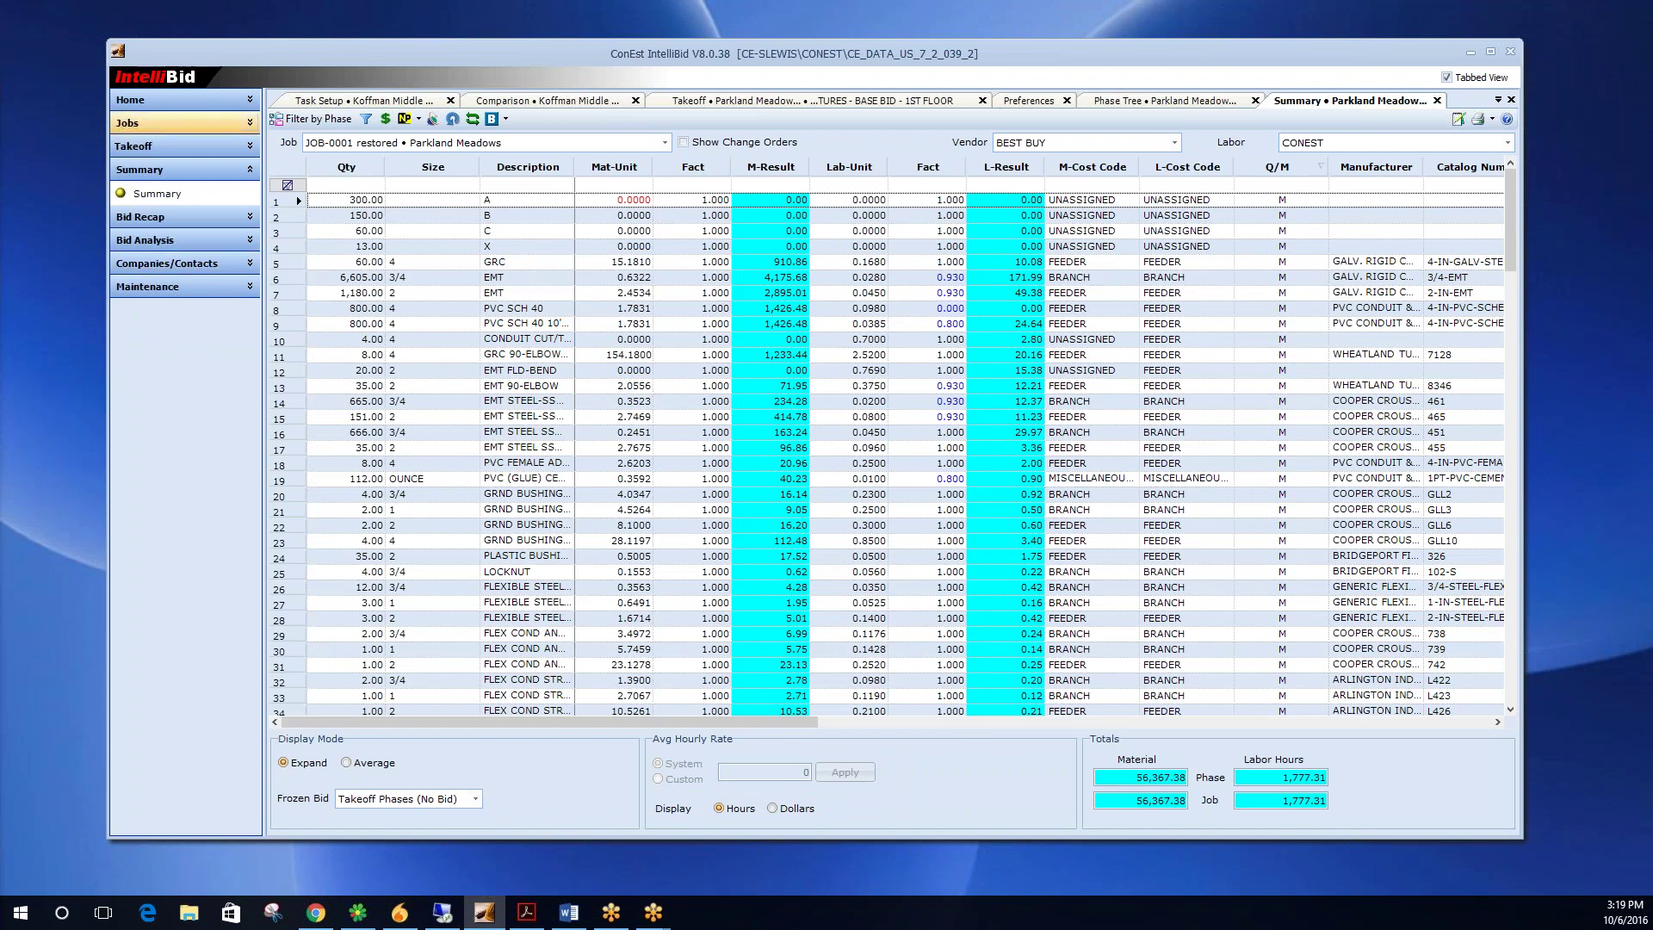
{"action": "left_click_drag", "start_coordinate": [815, 728], "coordinate": [1498, 728]}
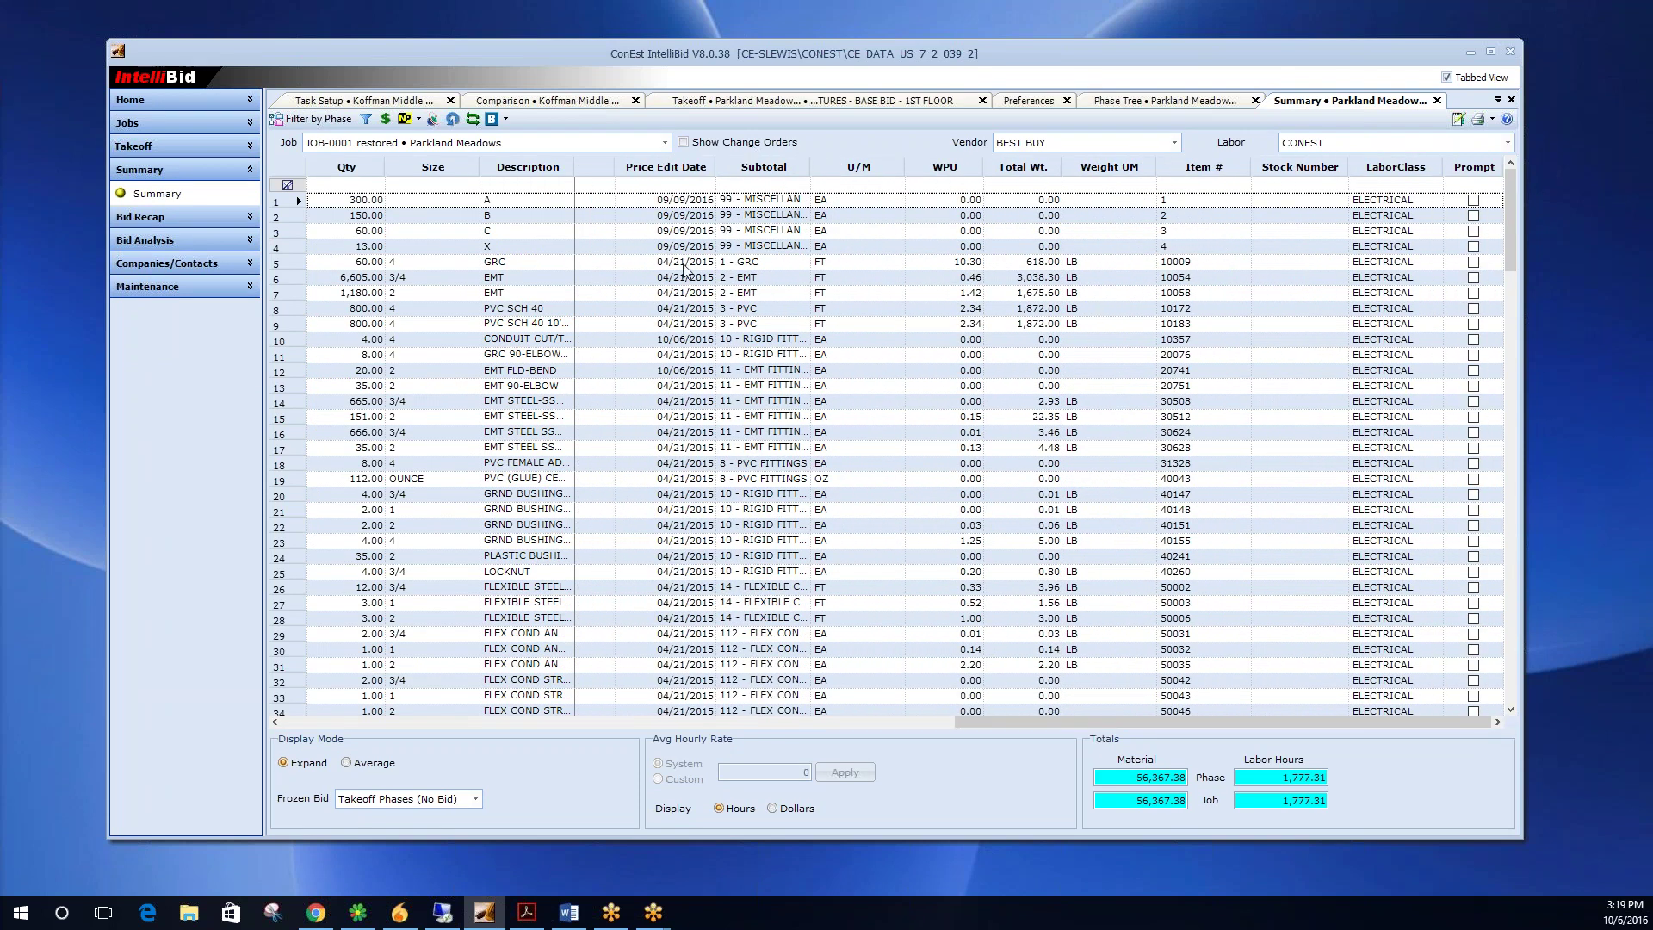
{"action": "left_click_drag", "start_coordinate": [981, 722], "coordinate": [360, 710]}
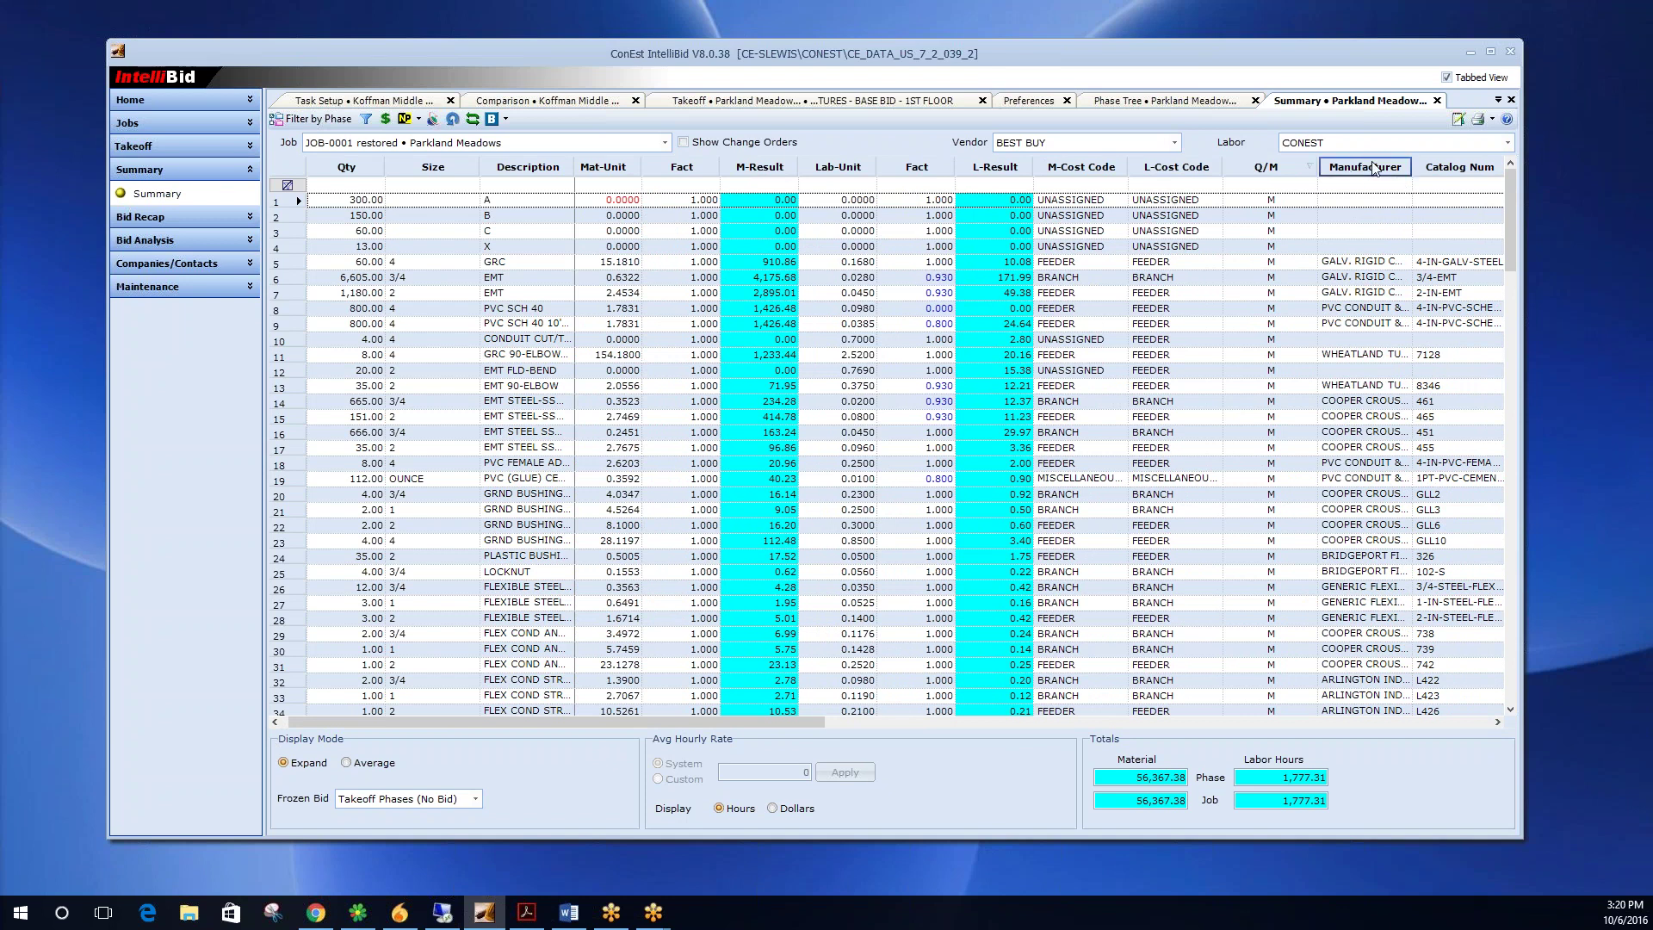
{"action": "left_click_drag", "start_coordinate": [1373, 169], "coordinate": [1412, 167]}
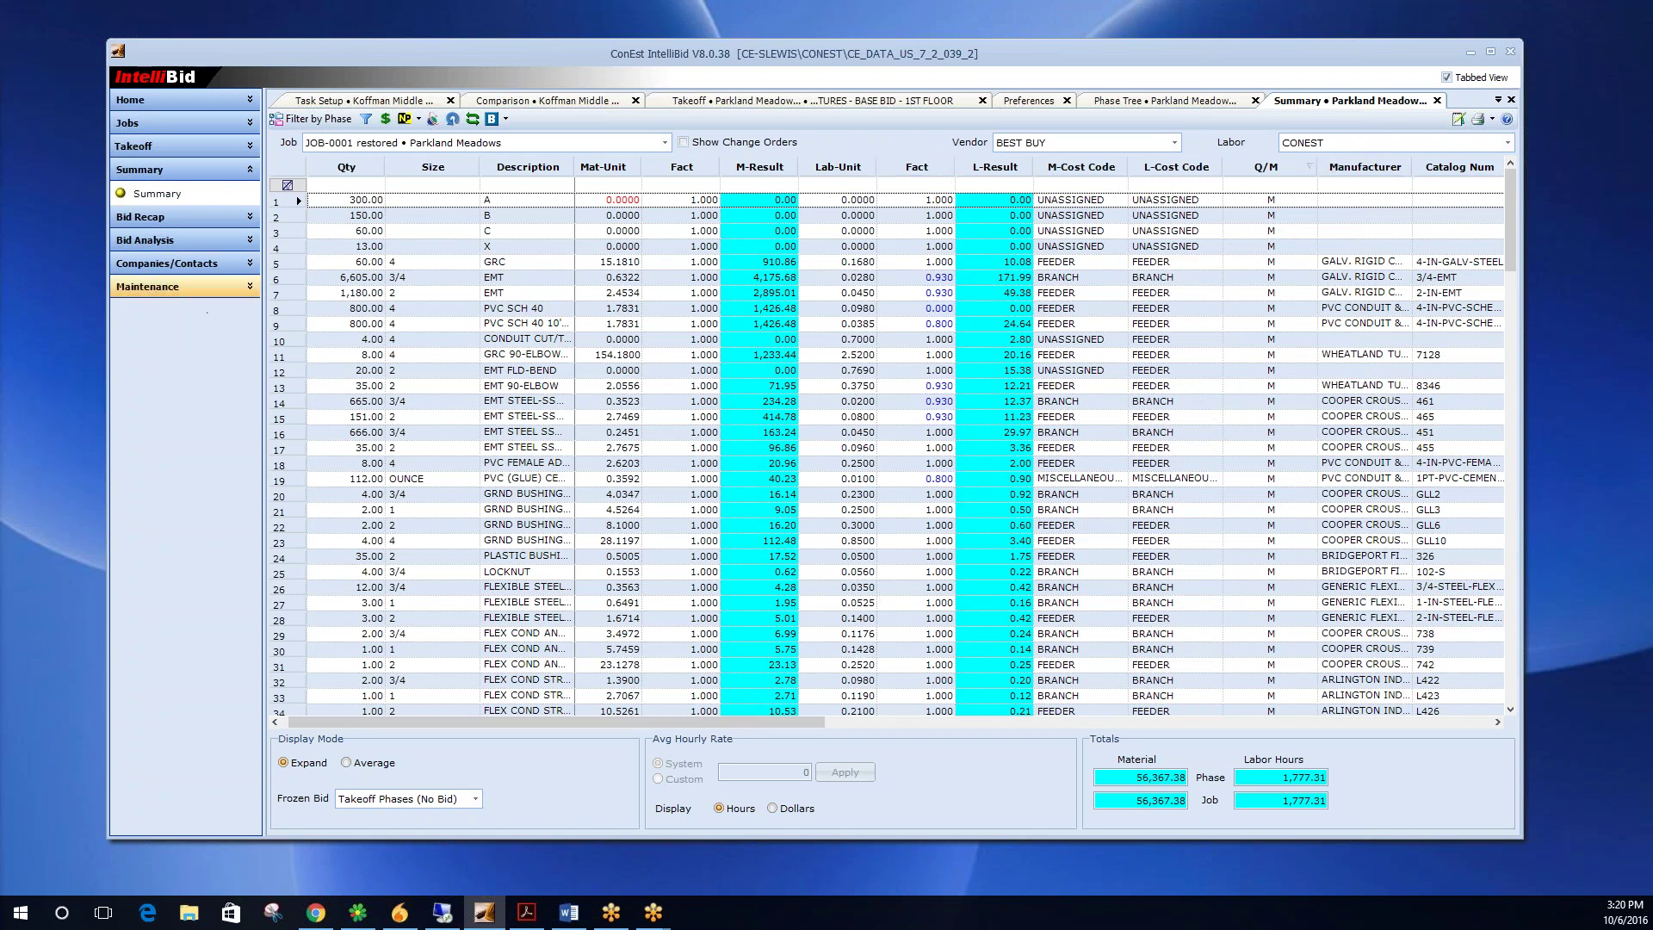
In the General preferences, exclude UDC1, Subtotal, Price Edit Date, Stock Number, Lab Class, Q/M, Weight UM, Total Weight and WPU from the displayed summary items.
{"action": "left_click", "coordinate": [168, 293]}
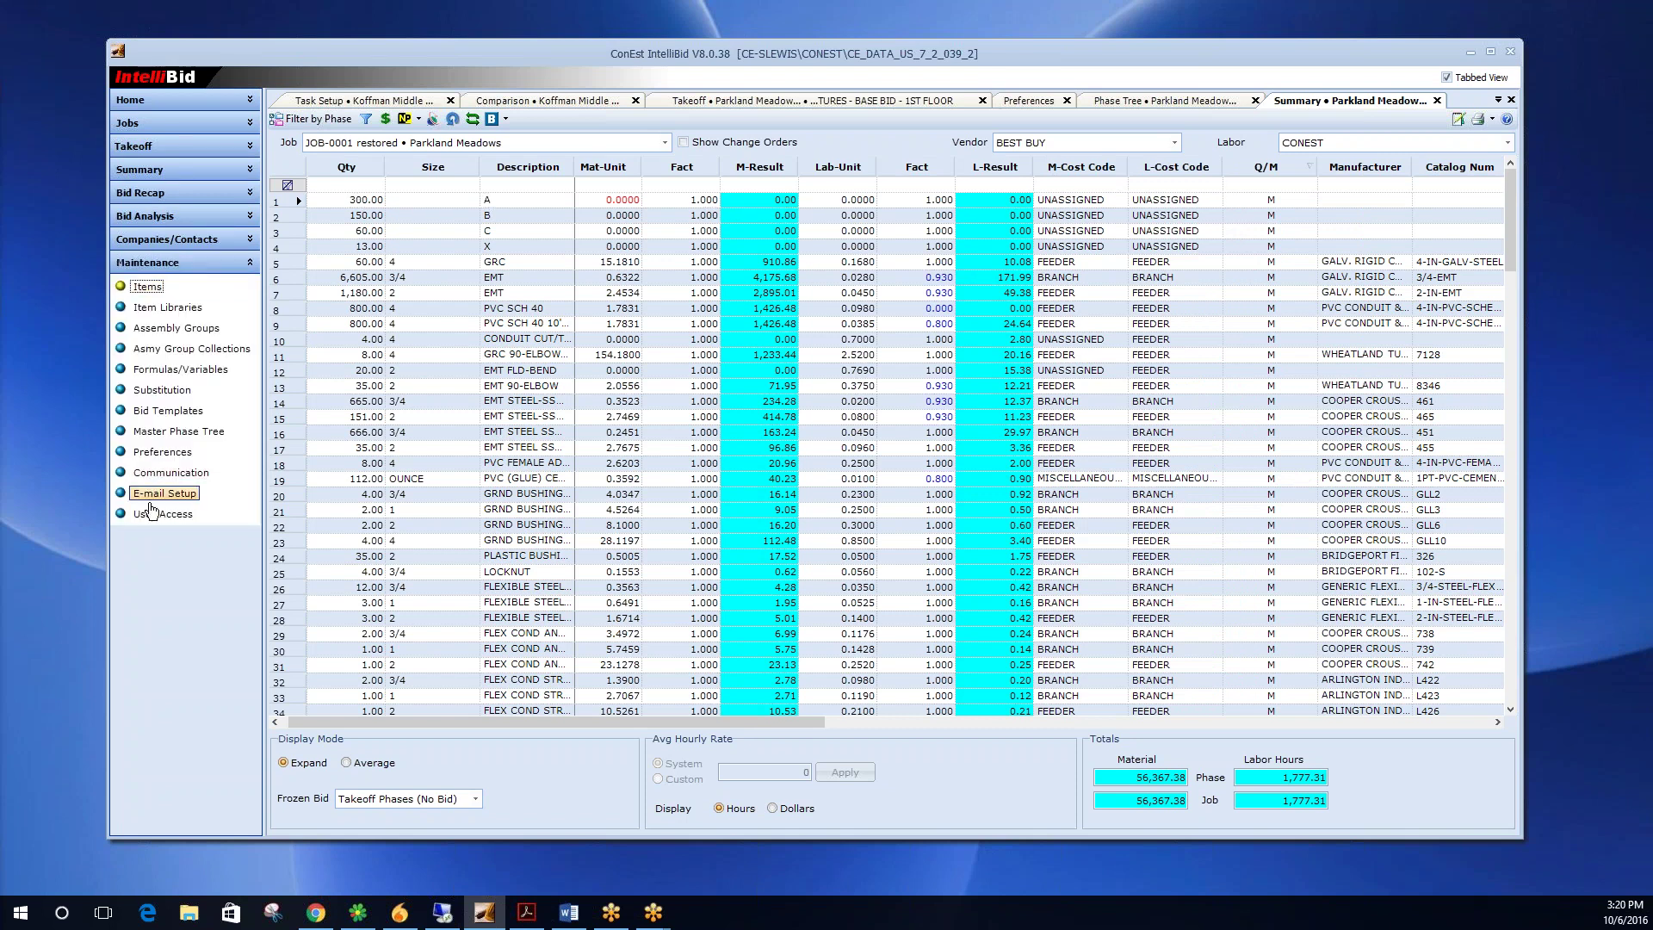
{"action": "left_click", "coordinate": [163, 453]}
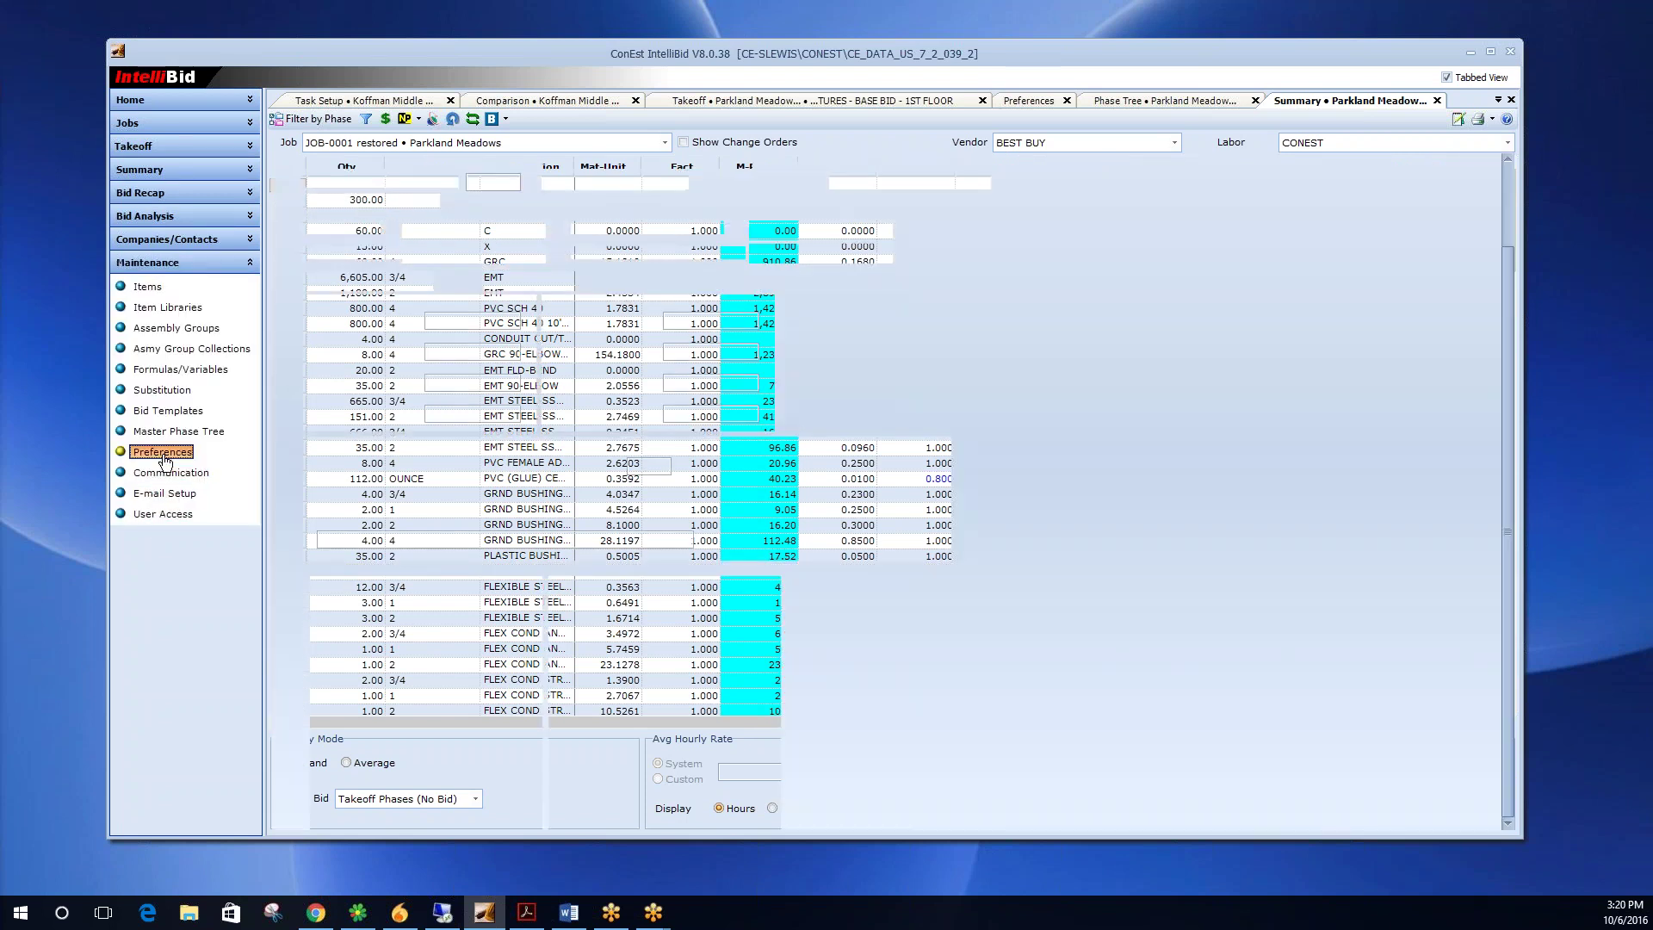
{"action": "left_click", "coordinate": [622, 145]}
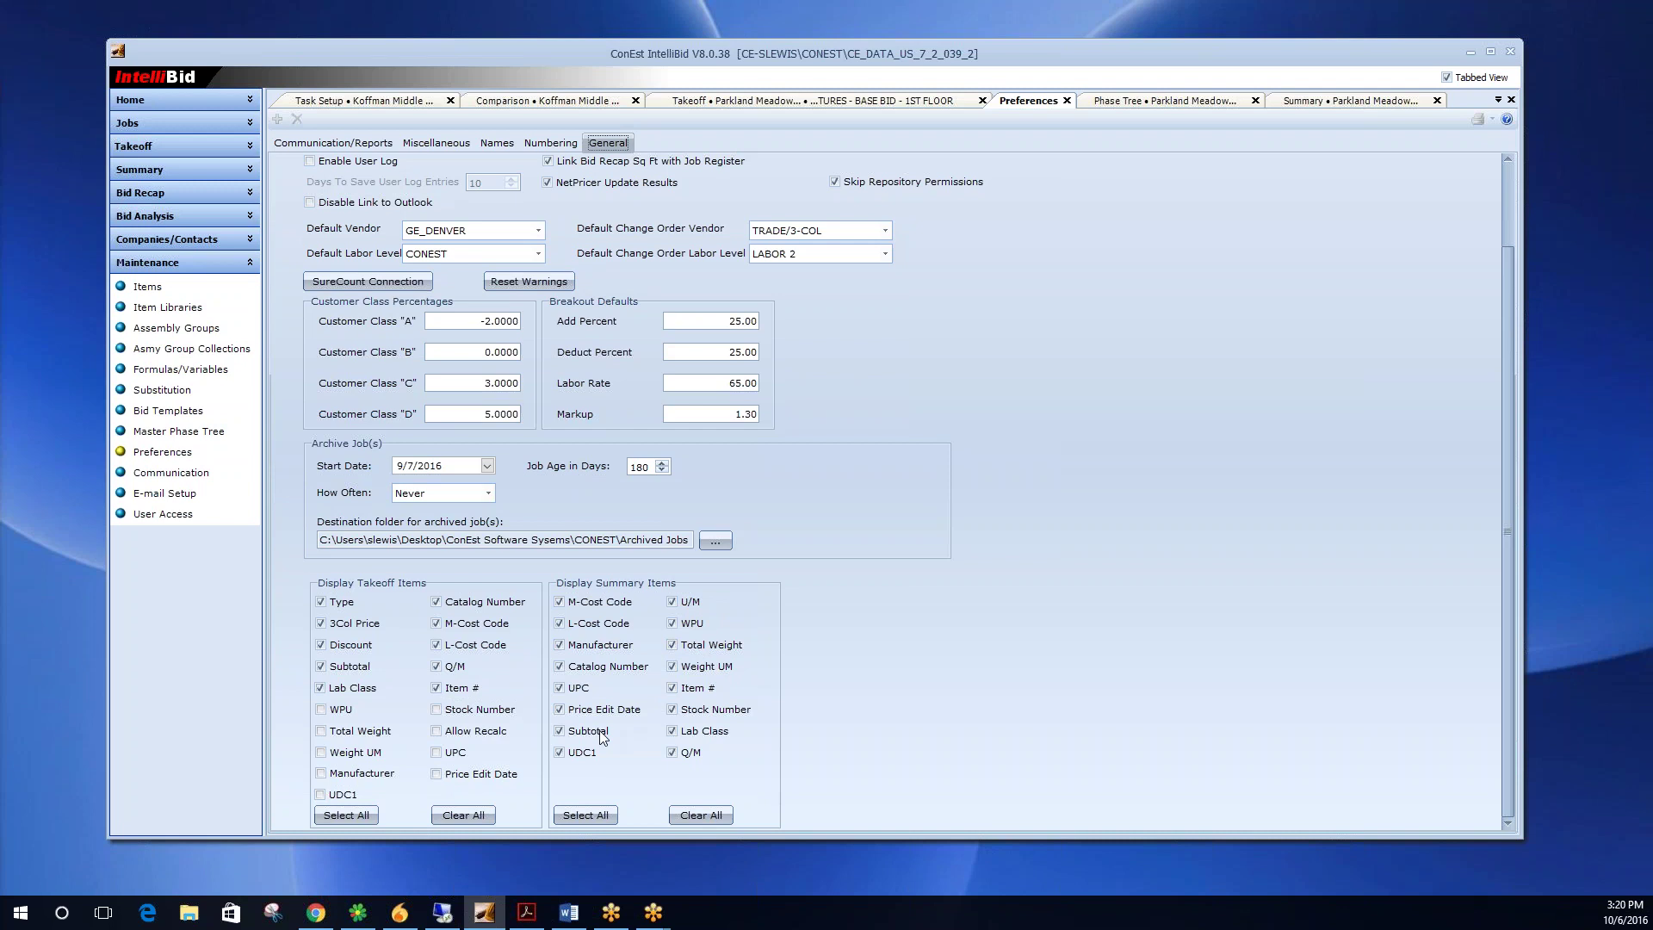
{"action": "left_click", "coordinate": [560, 752]}
{"action": "left_click", "coordinate": [560, 731]}
{"action": "left_click", "coordinate": [559, 711]}
{"action": "left_click", "coordinate": [673, 710]}
{"action": "left_click", "coordinate": [672, 731]}
{"action": "left_click", "coordinate": [671, 753]}
{"action": "left_click", "coordinate": [673, 667]}
{"action": "left_click", "coordinate": [673, 645]}
{"action": "left_click", "coordinate": [673, 623]}
Return to the Parkland Meadows summary, refresh it to apply the column settings, and examine the remaining columns.
{"action": "left_click", "coordinate": [139, 170]}
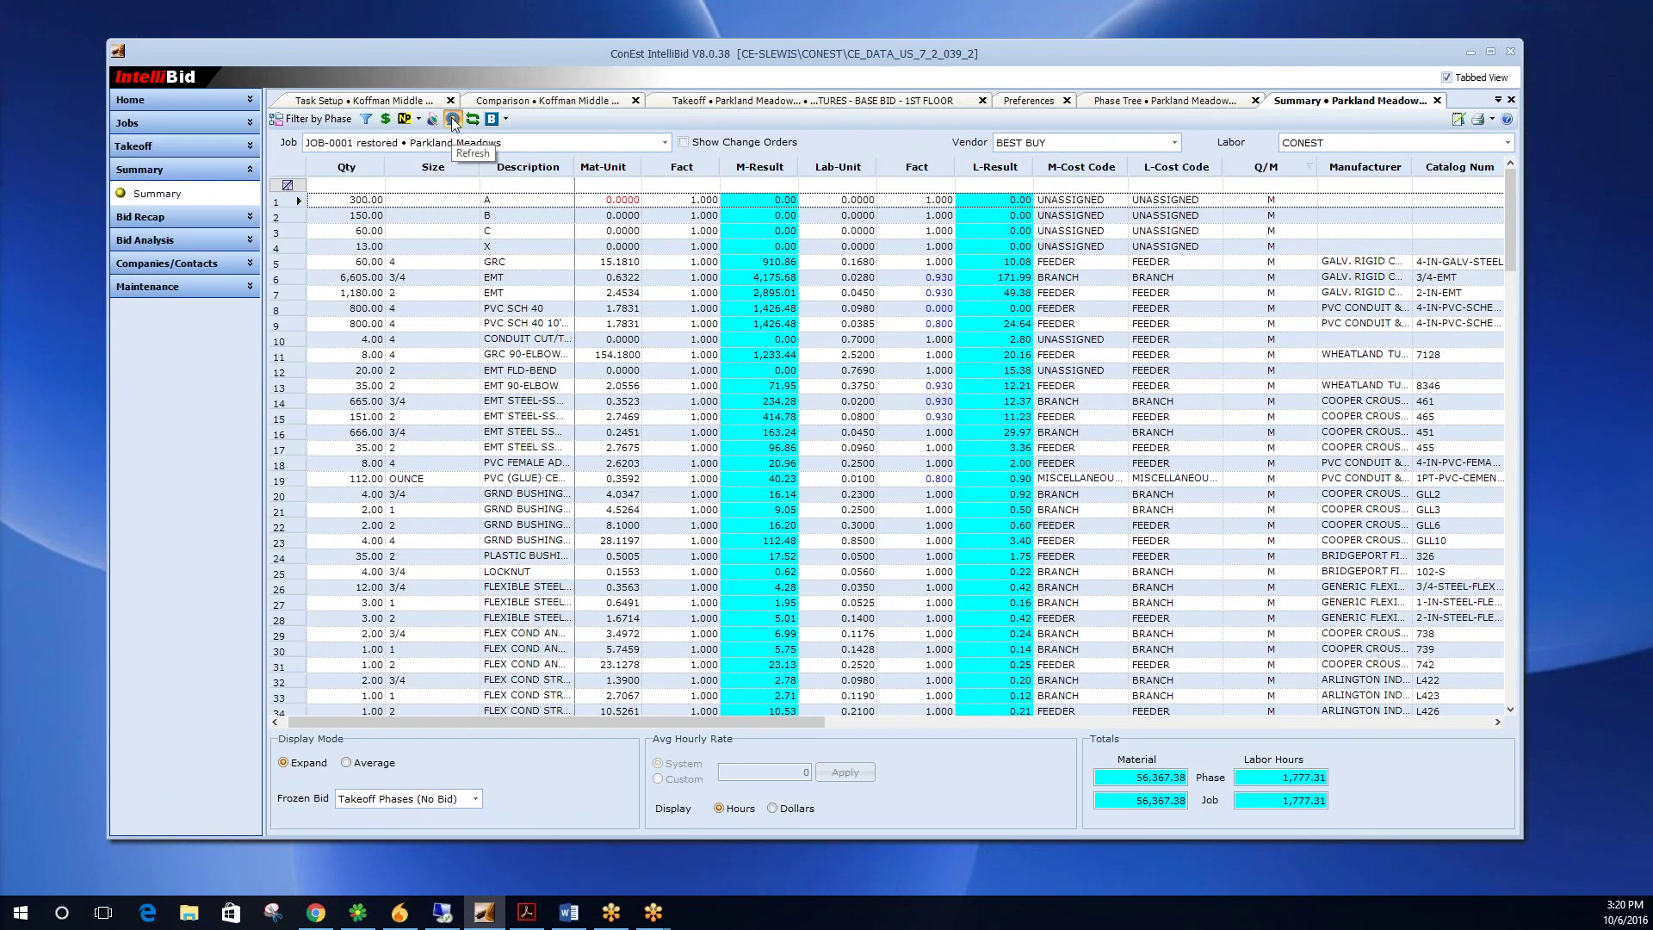
{"action": "mouse_move", "coordinate": [823, 723]}
{"action": "left_mouse_down"}
{"action": "mouse_move", "coordinate": [1315, 725]}
{"action": "mouse_move", "coordinate": [818, 732]}
{"action": "left_mouse_up"}
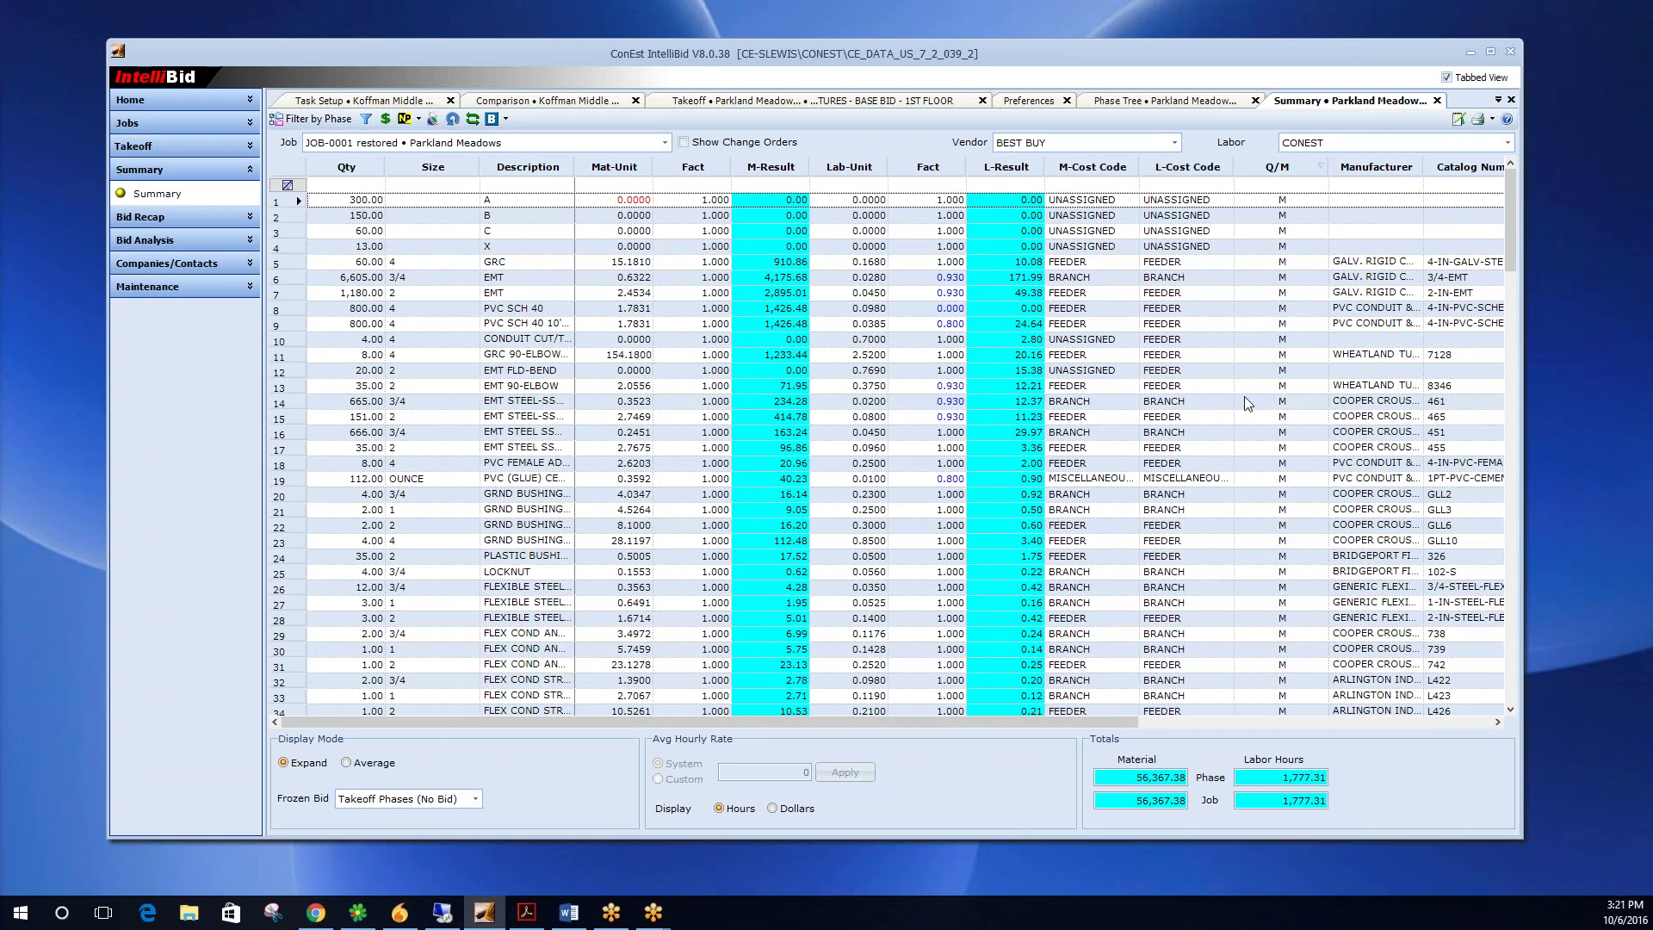
{"action": "left_click_drag", "start_coordinate": [1046, 725], "coordinate": [1505, 691]}
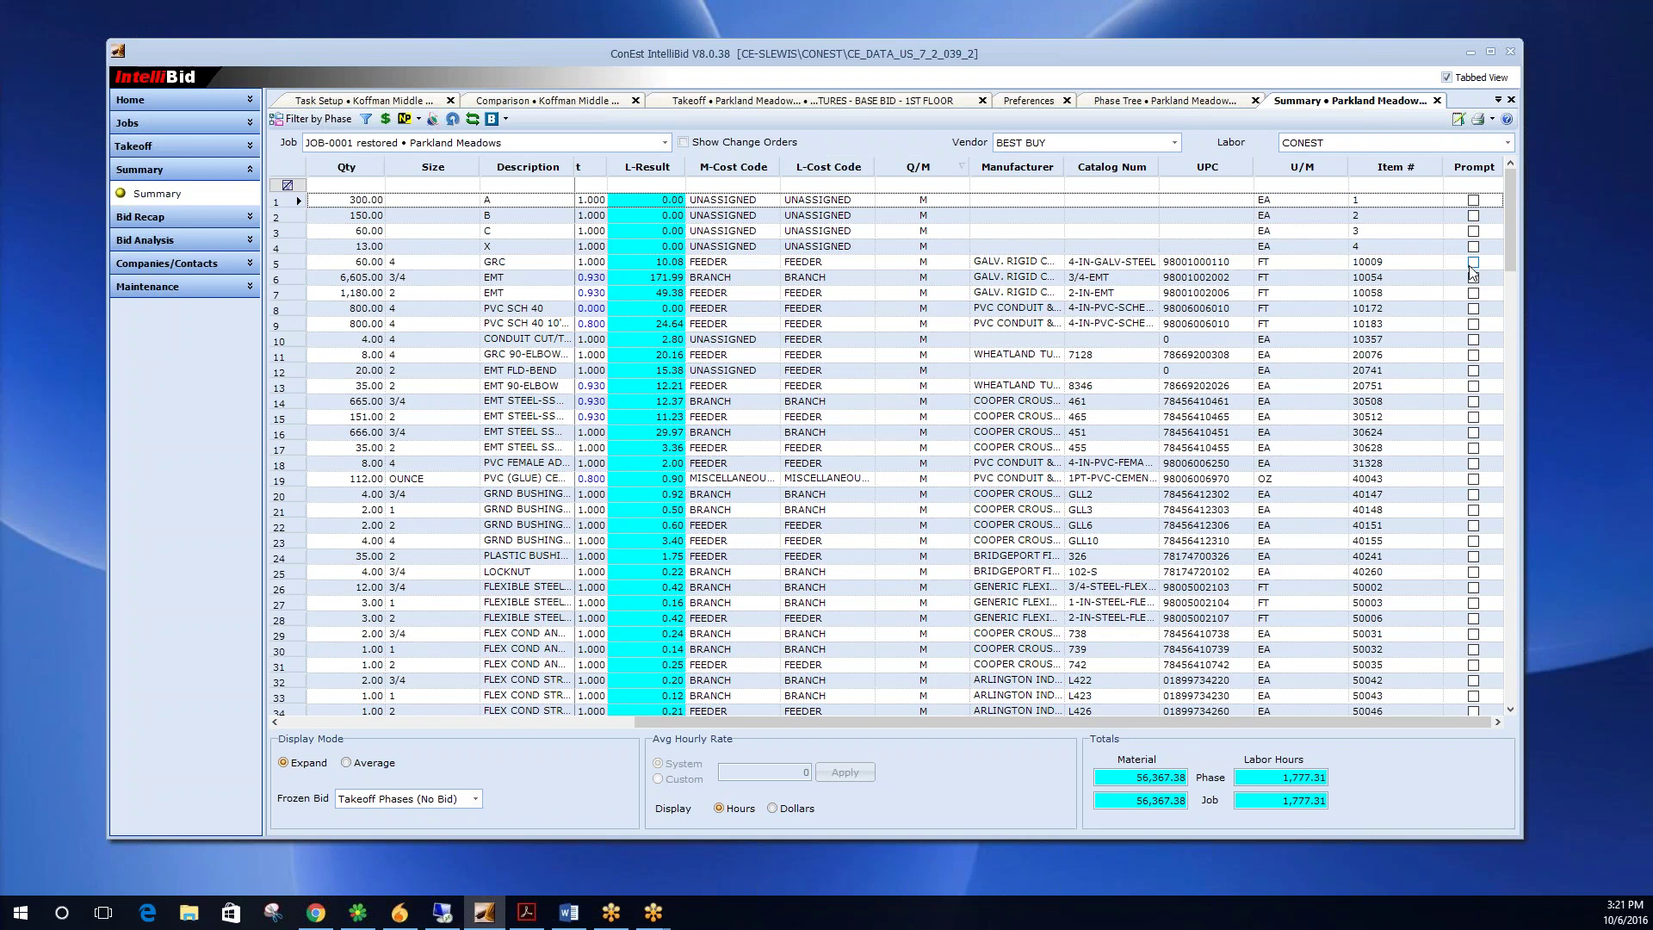
{"action": "left_click", "coordinate": [1473, 277]}
{"action": "left_click", "coordinate": [1474, 292]}
{"action": "left_click", "coordinate": [1473, 309]}
{"action": "left_click", "coordinate": [1473, 308]}
{"action": "left_click", "coordinate": [1473, 292]}
{"action": "left_click", "coordinate": [1473, 277]}
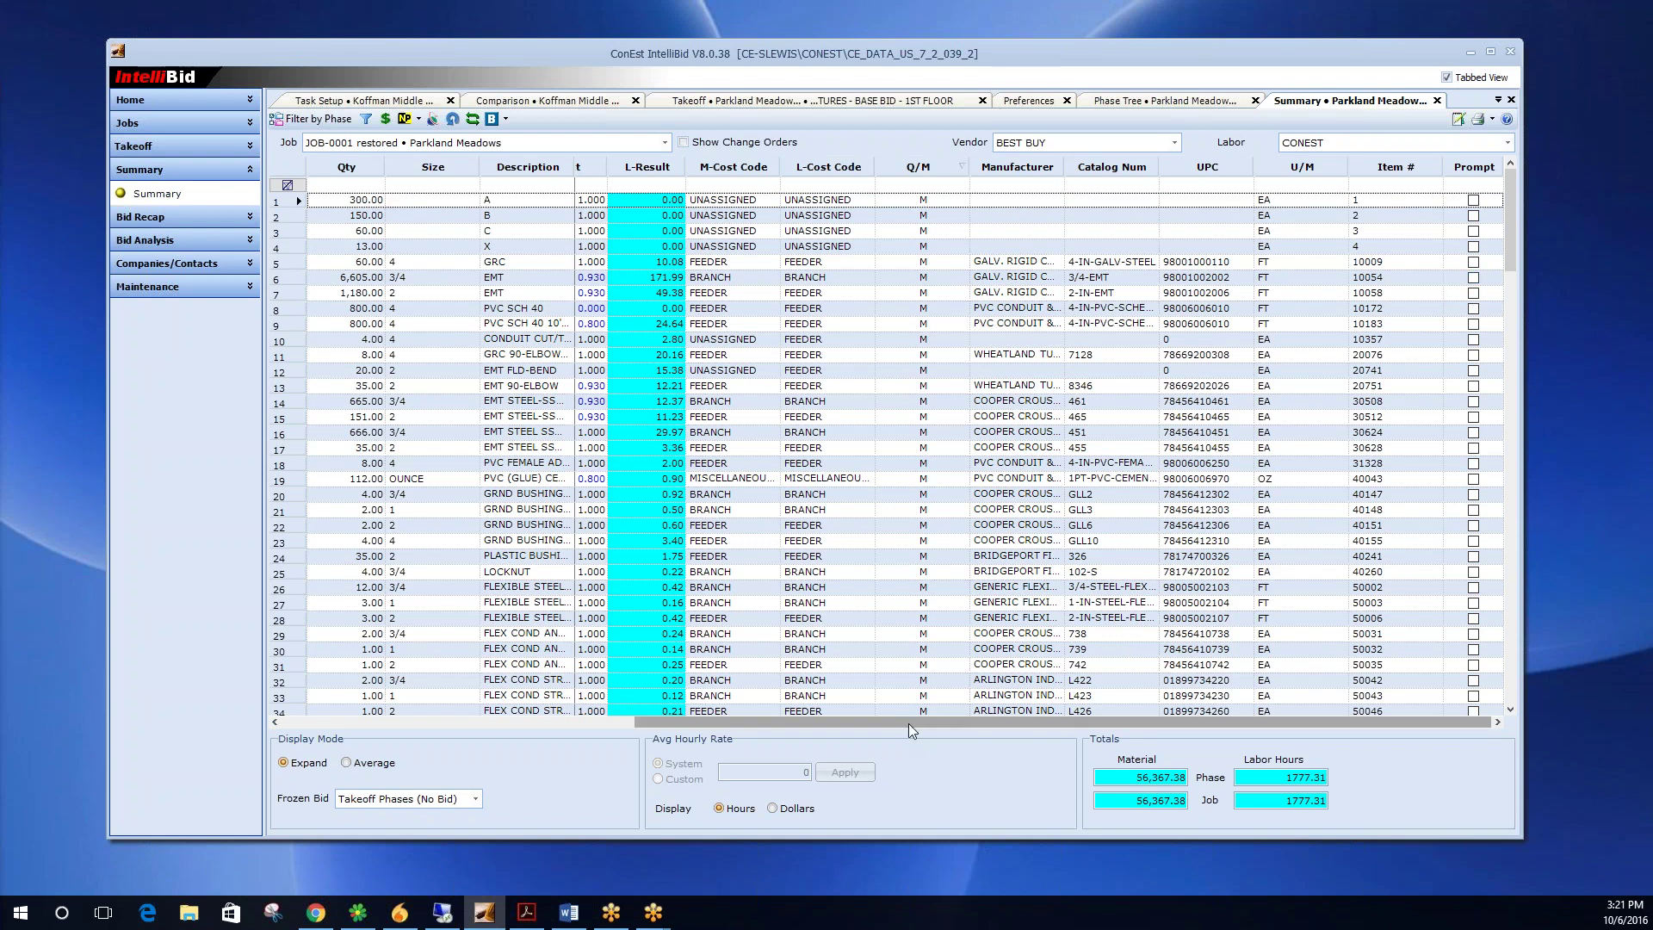
Open the Bid Class A proposal from the Parkland Meadows summary, check its template selection, and exit without saving.
{"action": "left_click_drag", "start_coordinate": [910, 728], "coordinate": [525, 753]}
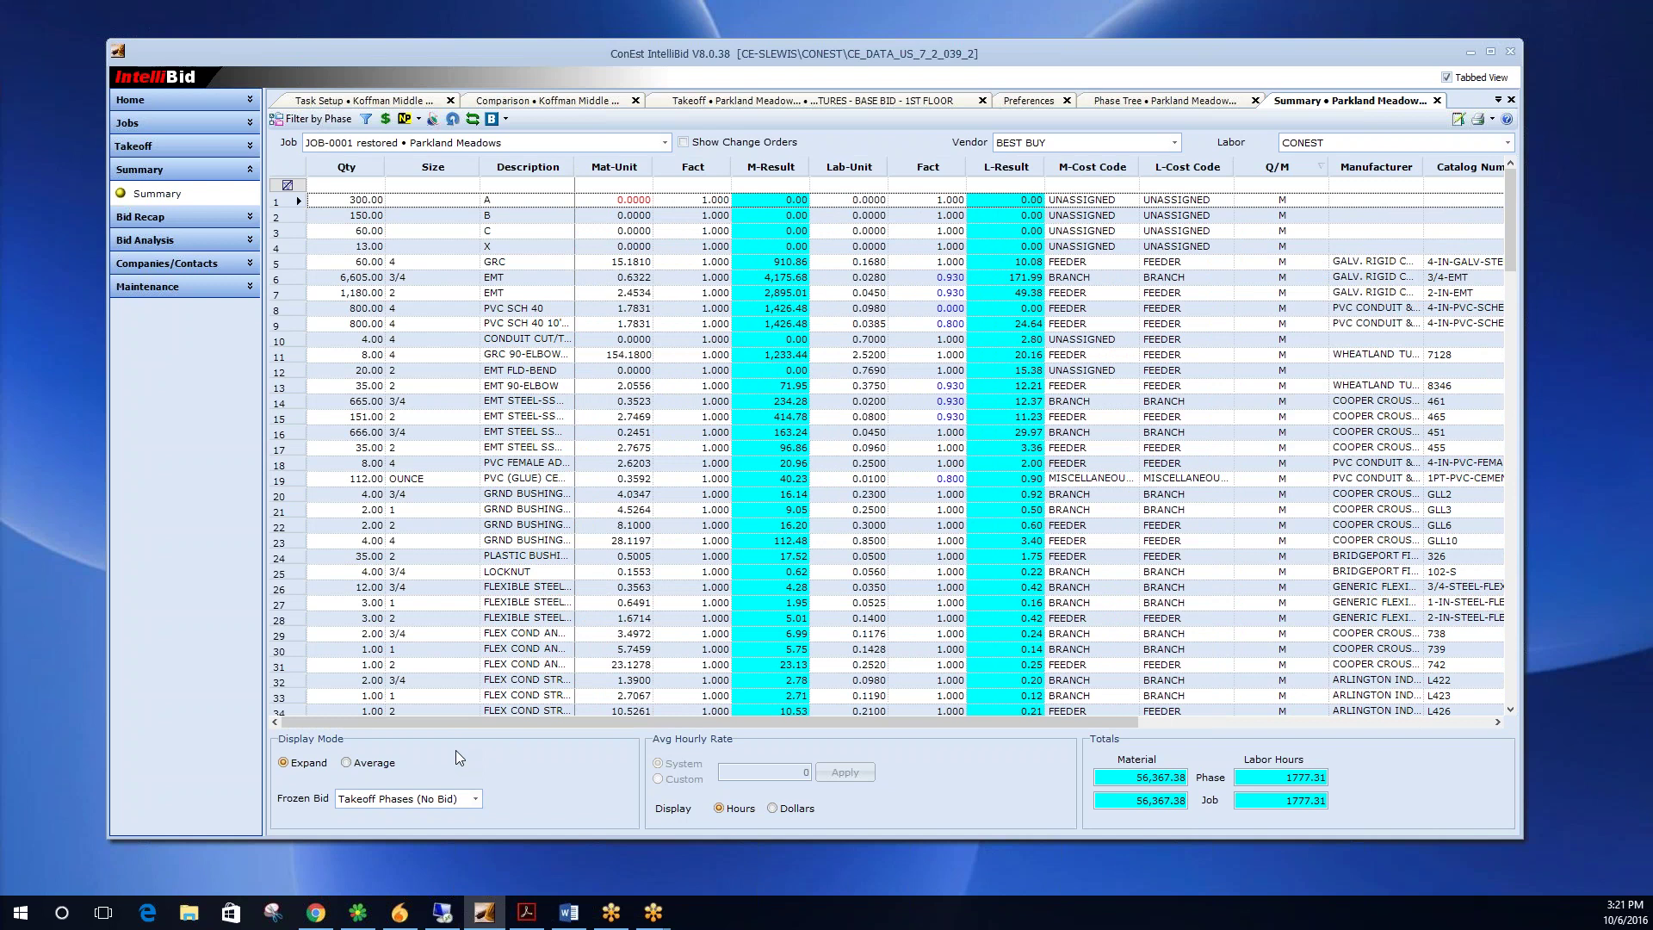
{"action": "left_click", "coordinate": [506, 119]}
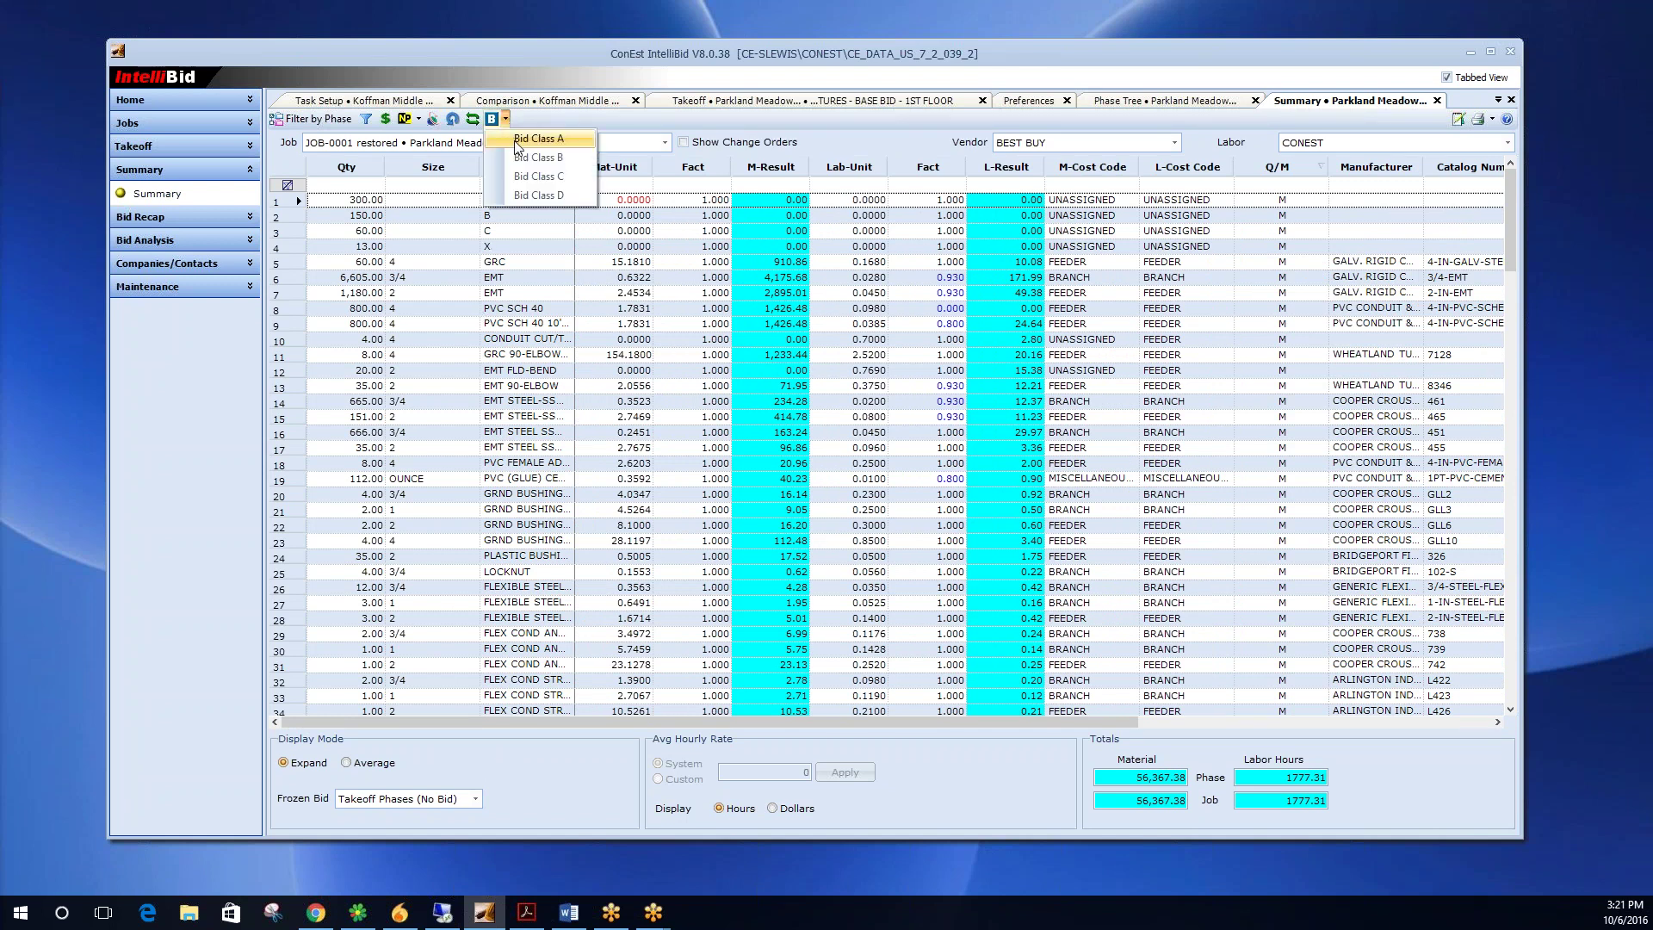
{"action": "left_click", "coordinate": [527, 138]}
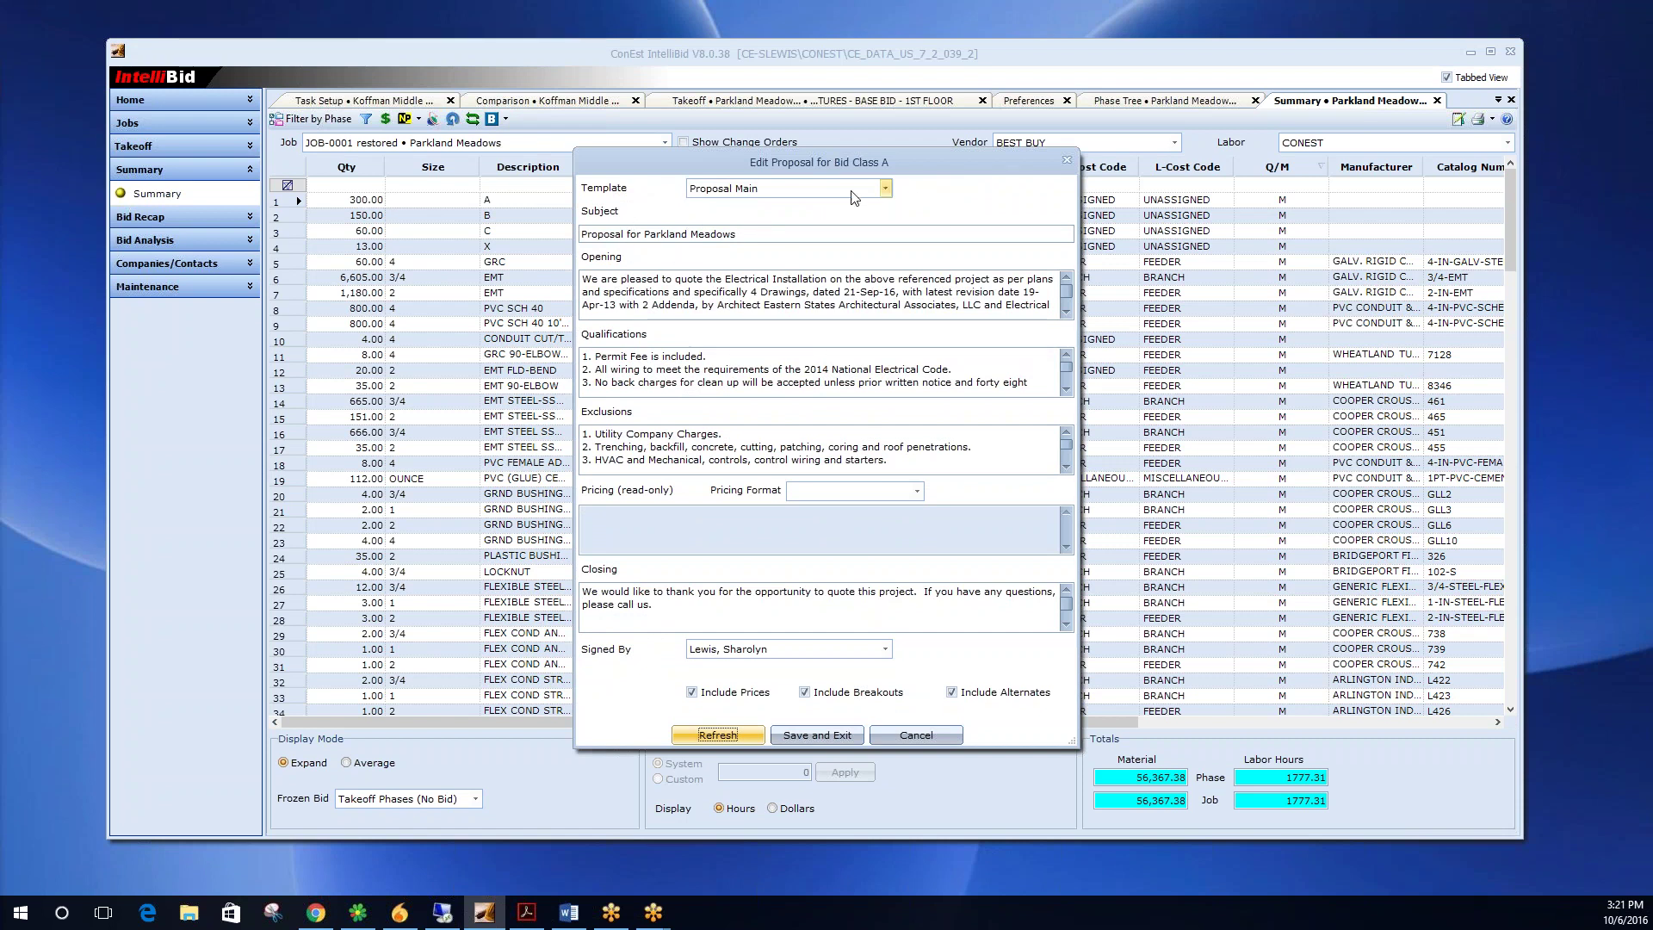
{"action": "left_click", "coordinate": [872, 191]}
{"action": "left_click", "coordinate": [880, 191]}
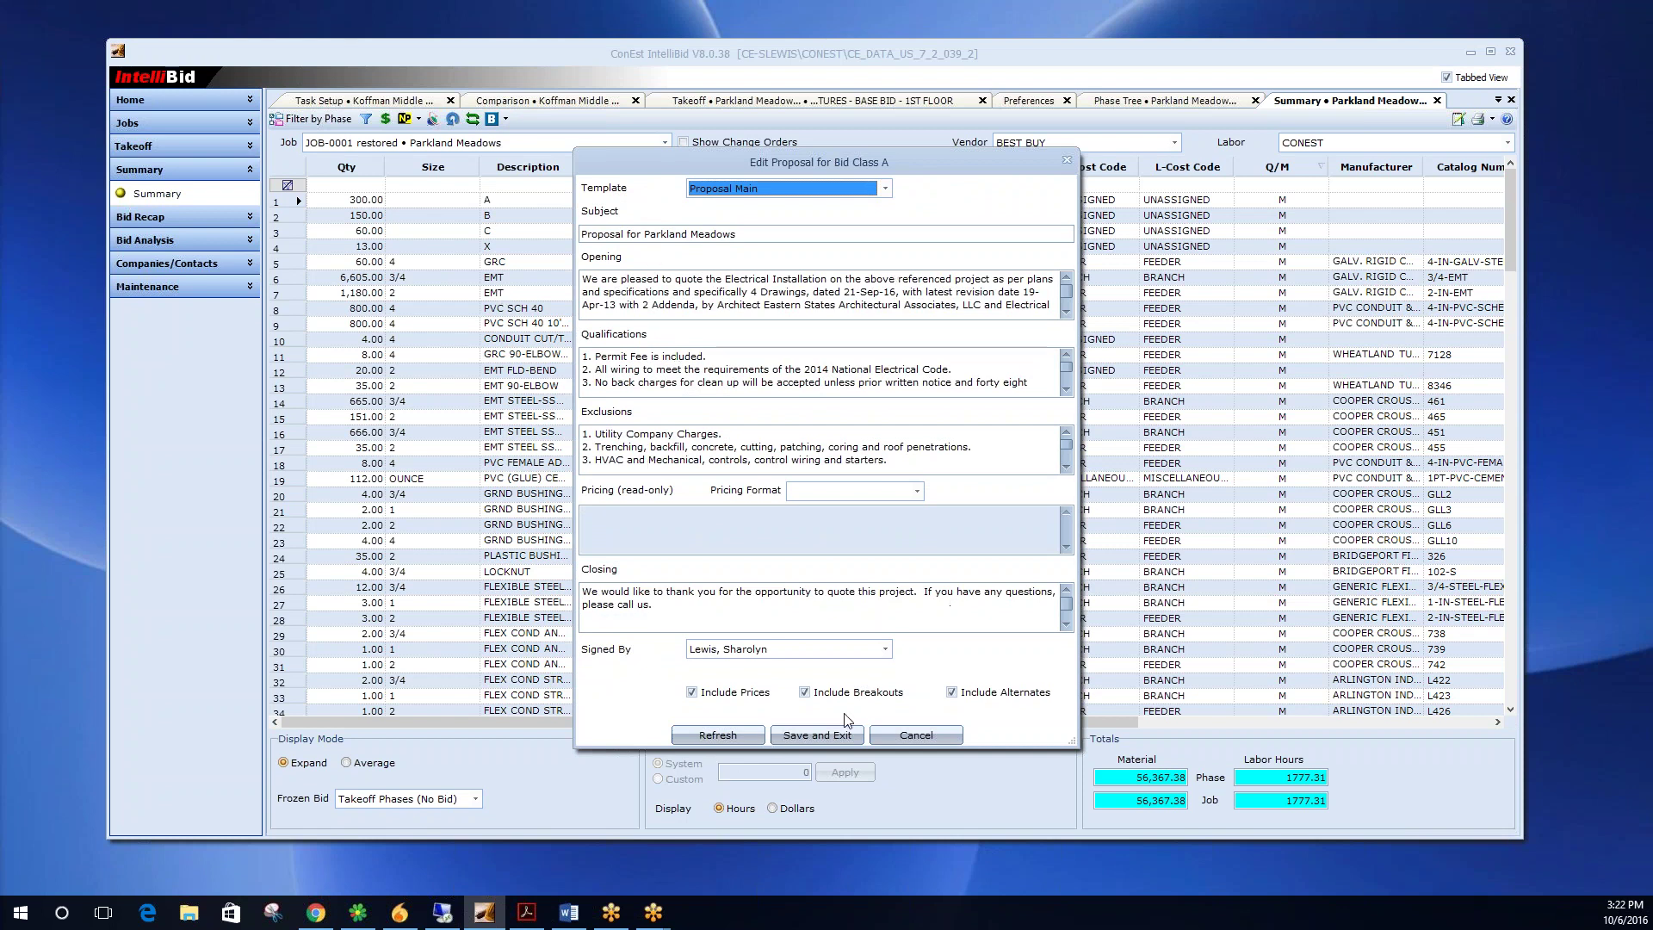
{"action": "left_click", "coordinate": [914, 735]}
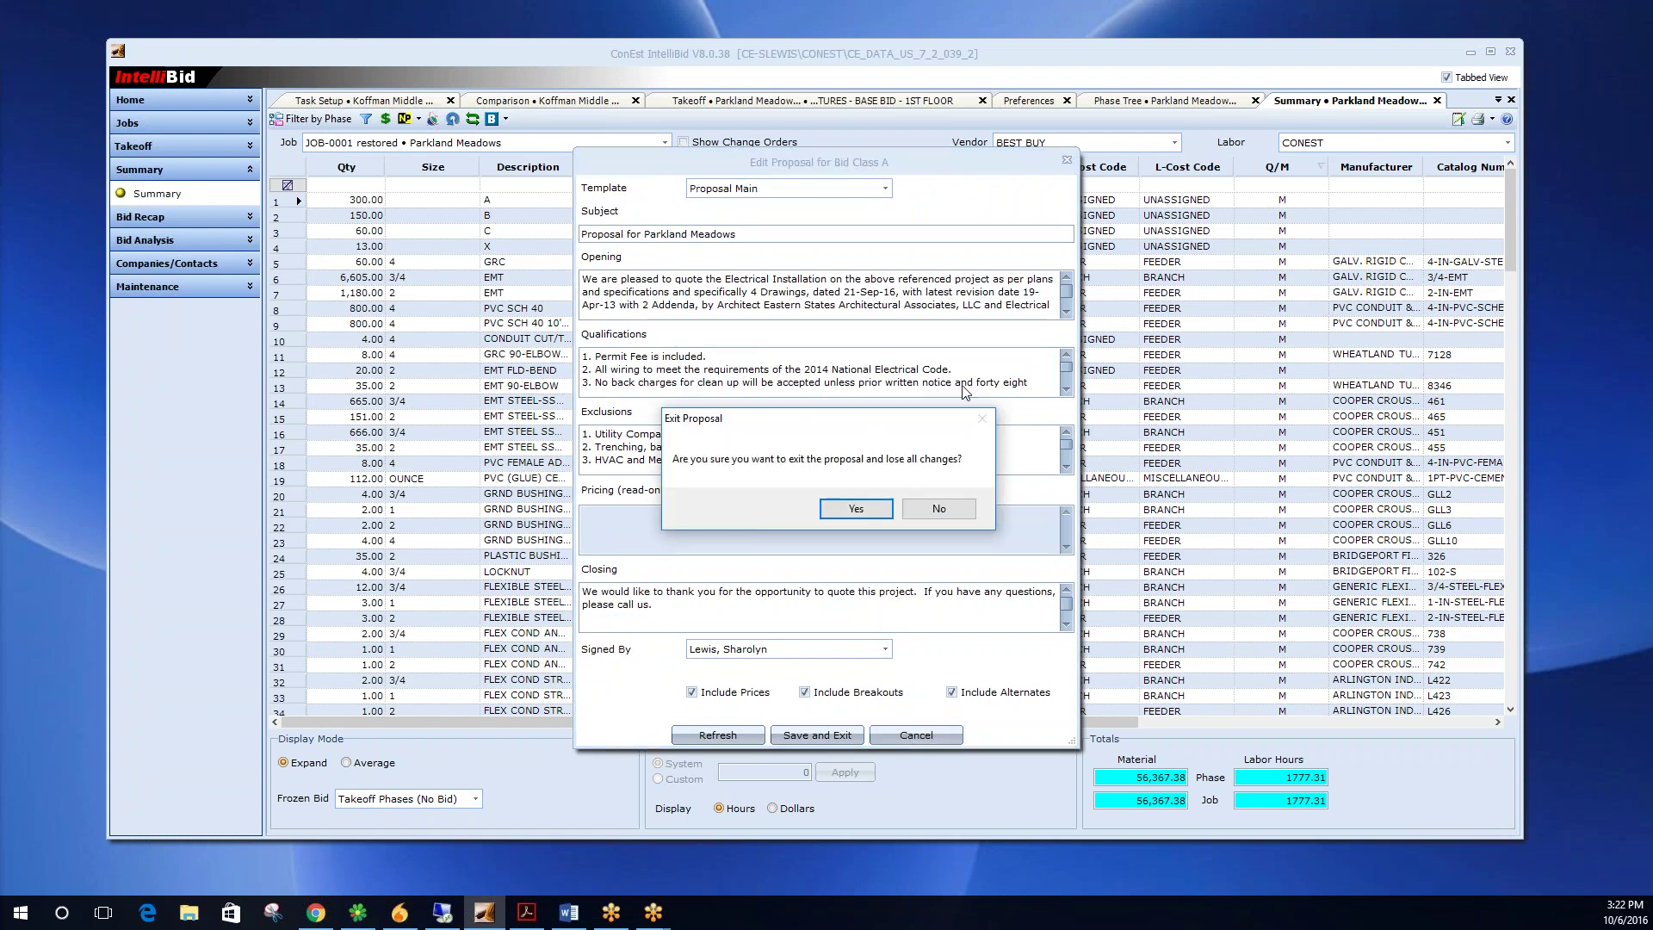
{"action": "left_click", "coordinate": [854, 510]}
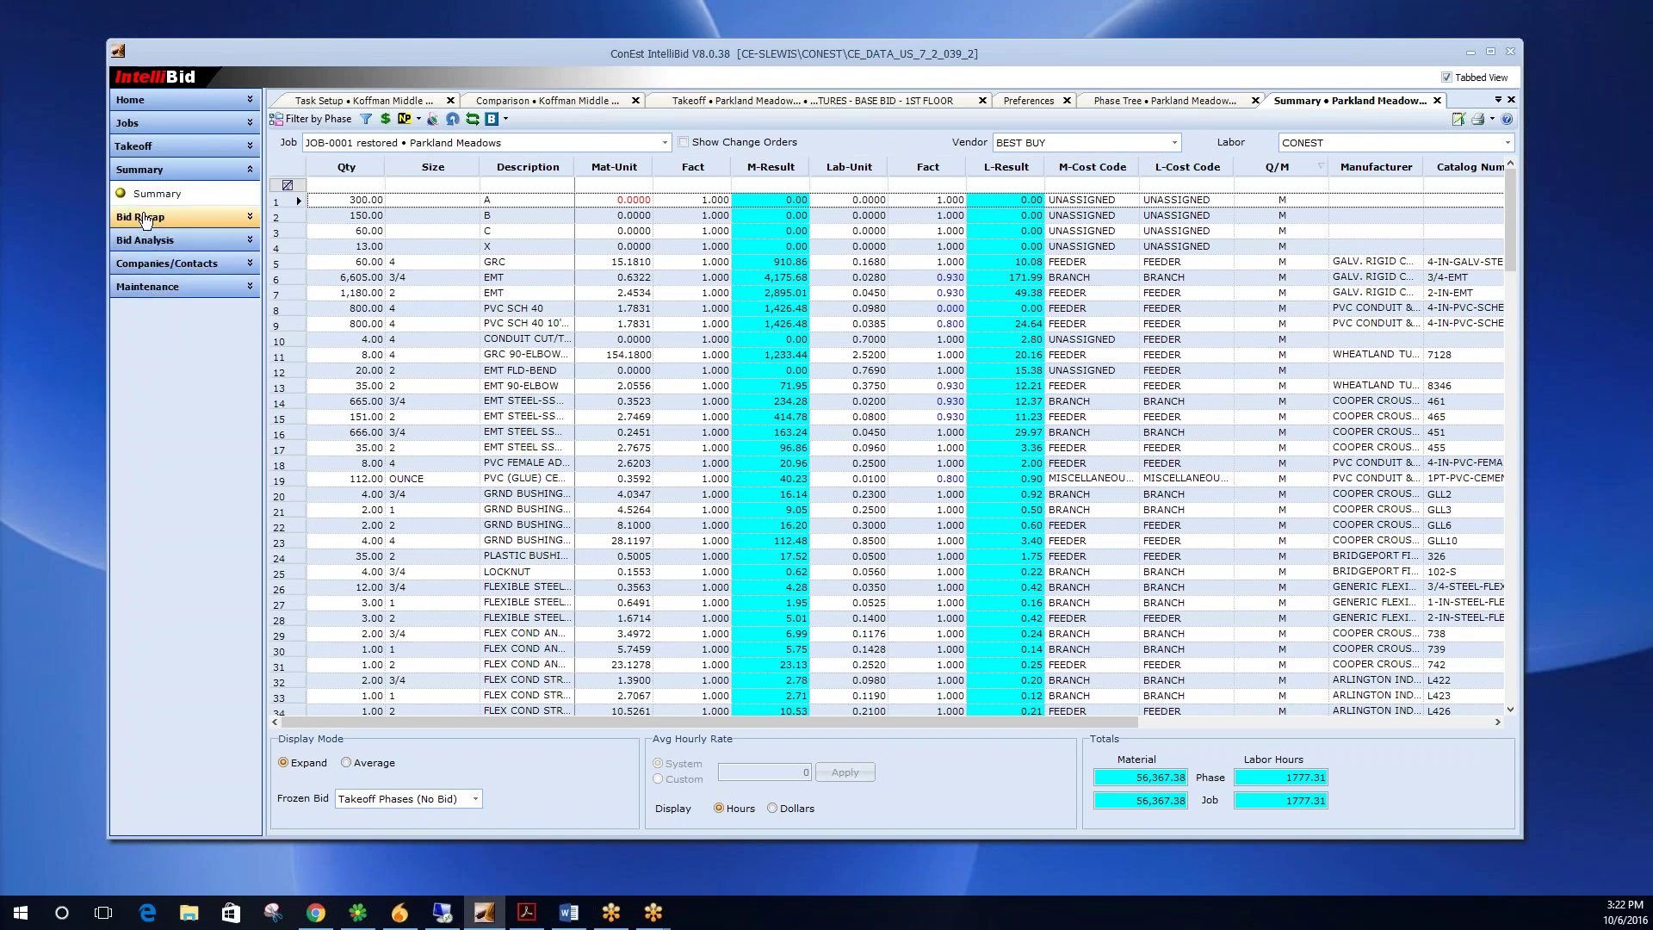
Open the bid recap for the Parkland Meadows base bid, finishing the incomplete items review and declining to reselect phases.
{"action": "left_click", "coordinate": [144, 217]}
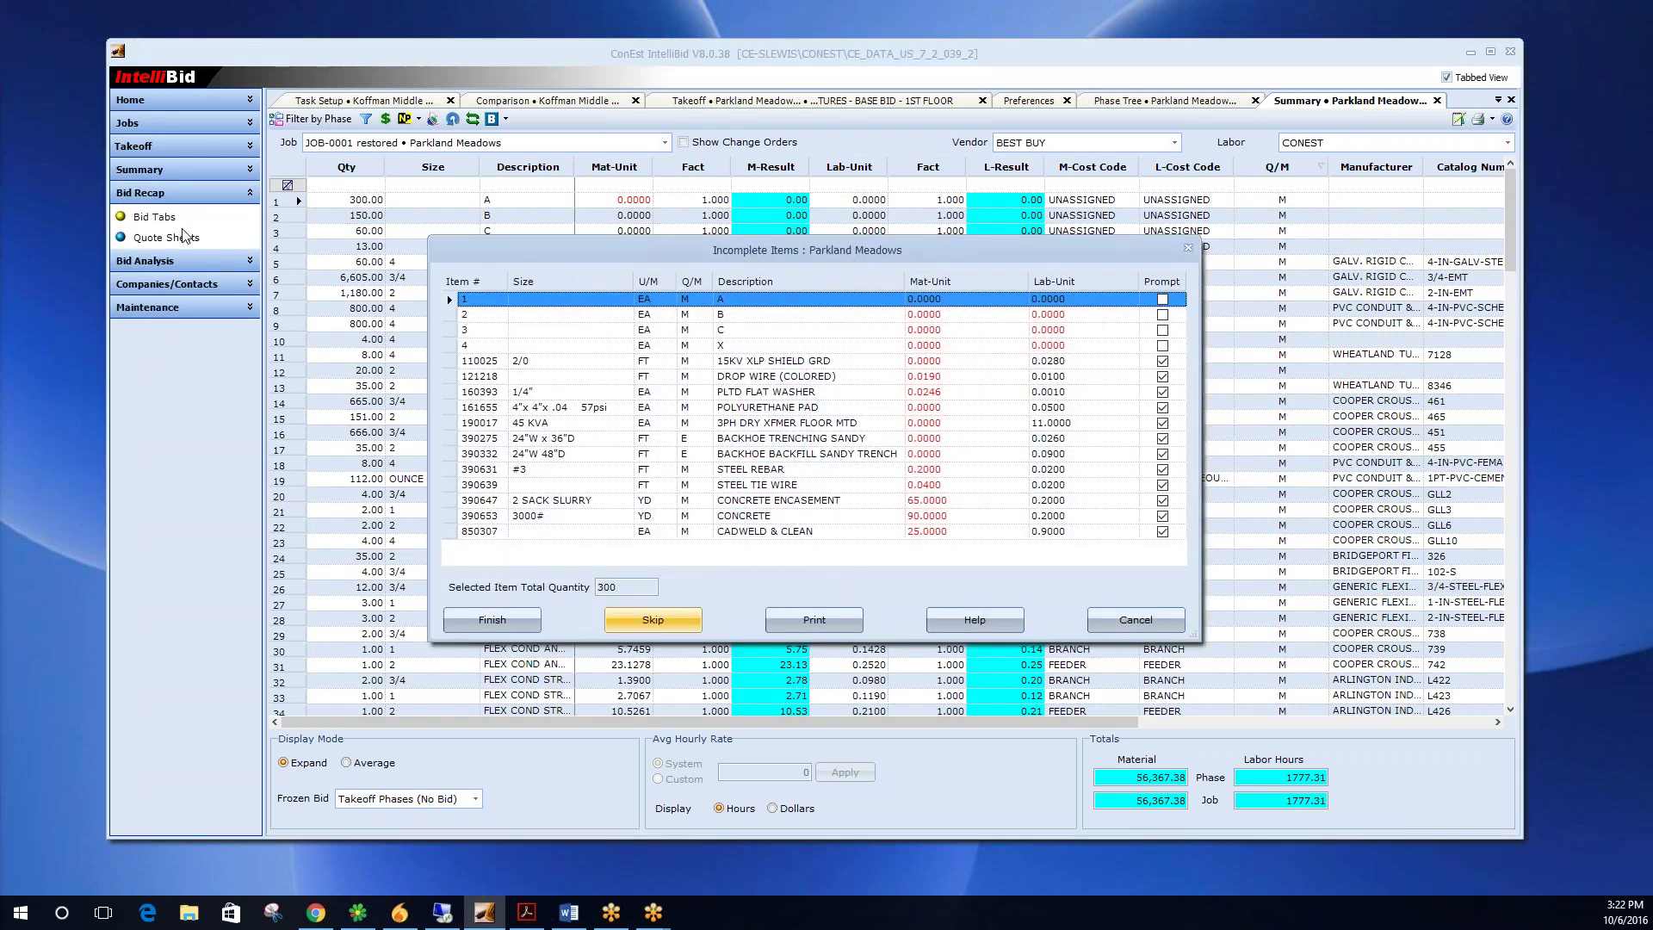
{"action": "left_click", "coordinate": [520, 620]}
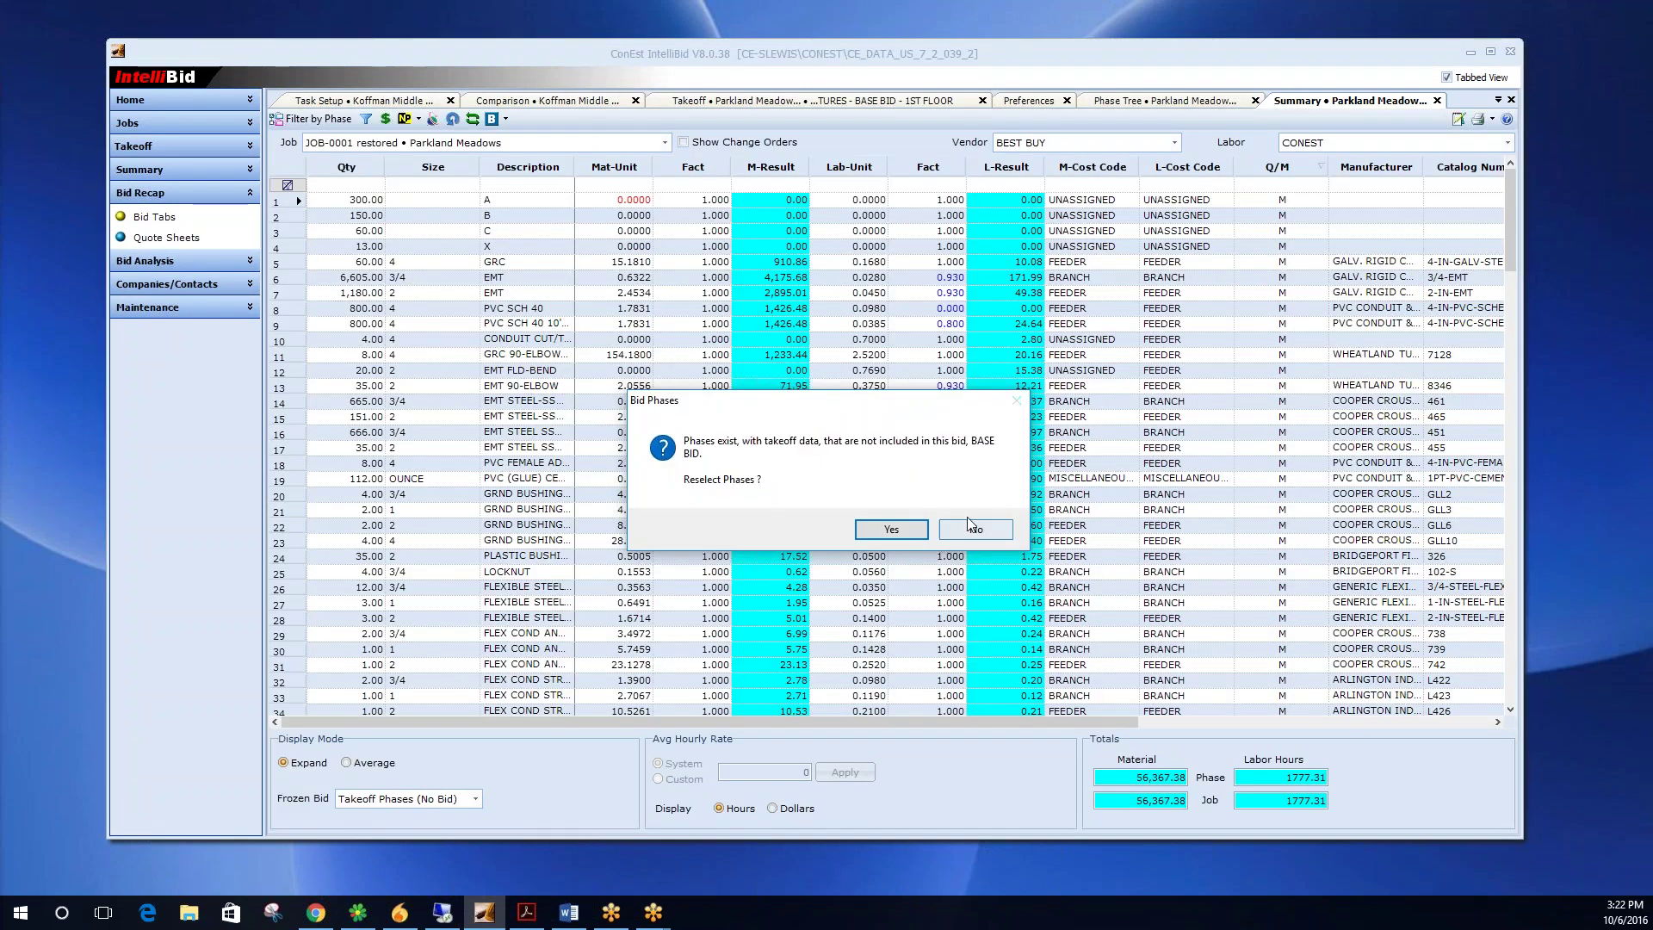
{"action": "left_click", "coordinate": [976, 528]}
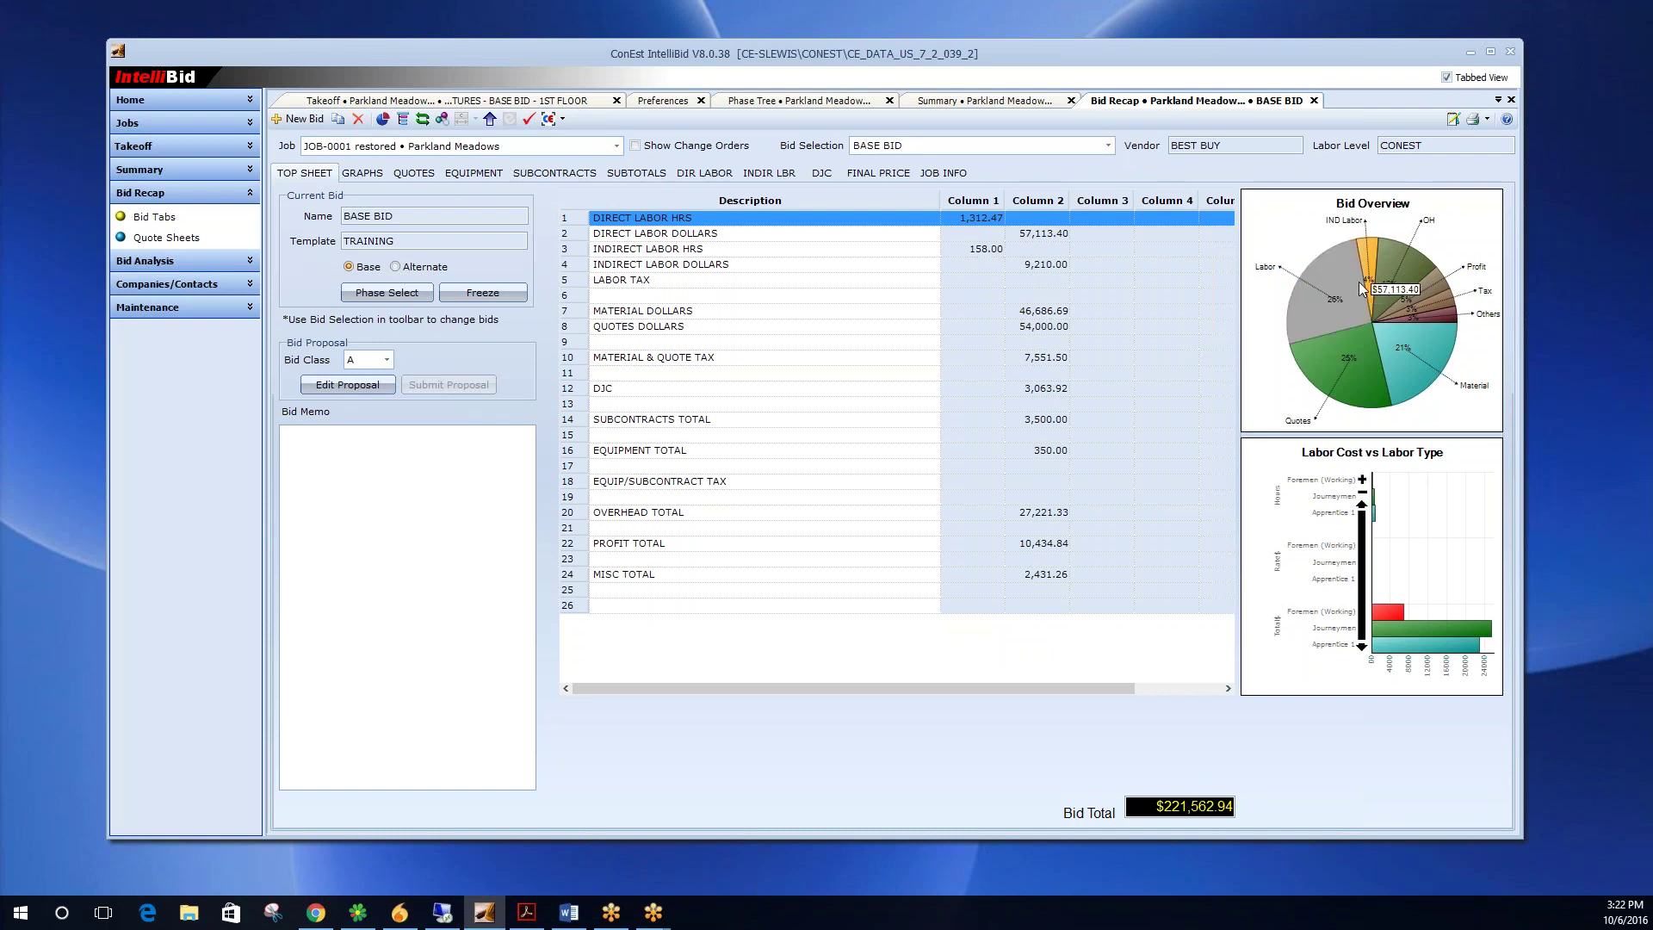
Examine the base bid's top sheet and graphs, checking the Bid Overview slices for labor, material, quotes and overhead and the Material SubTotals chart.
{"action": "mouse_move", "coordinate": [1356, 315]}
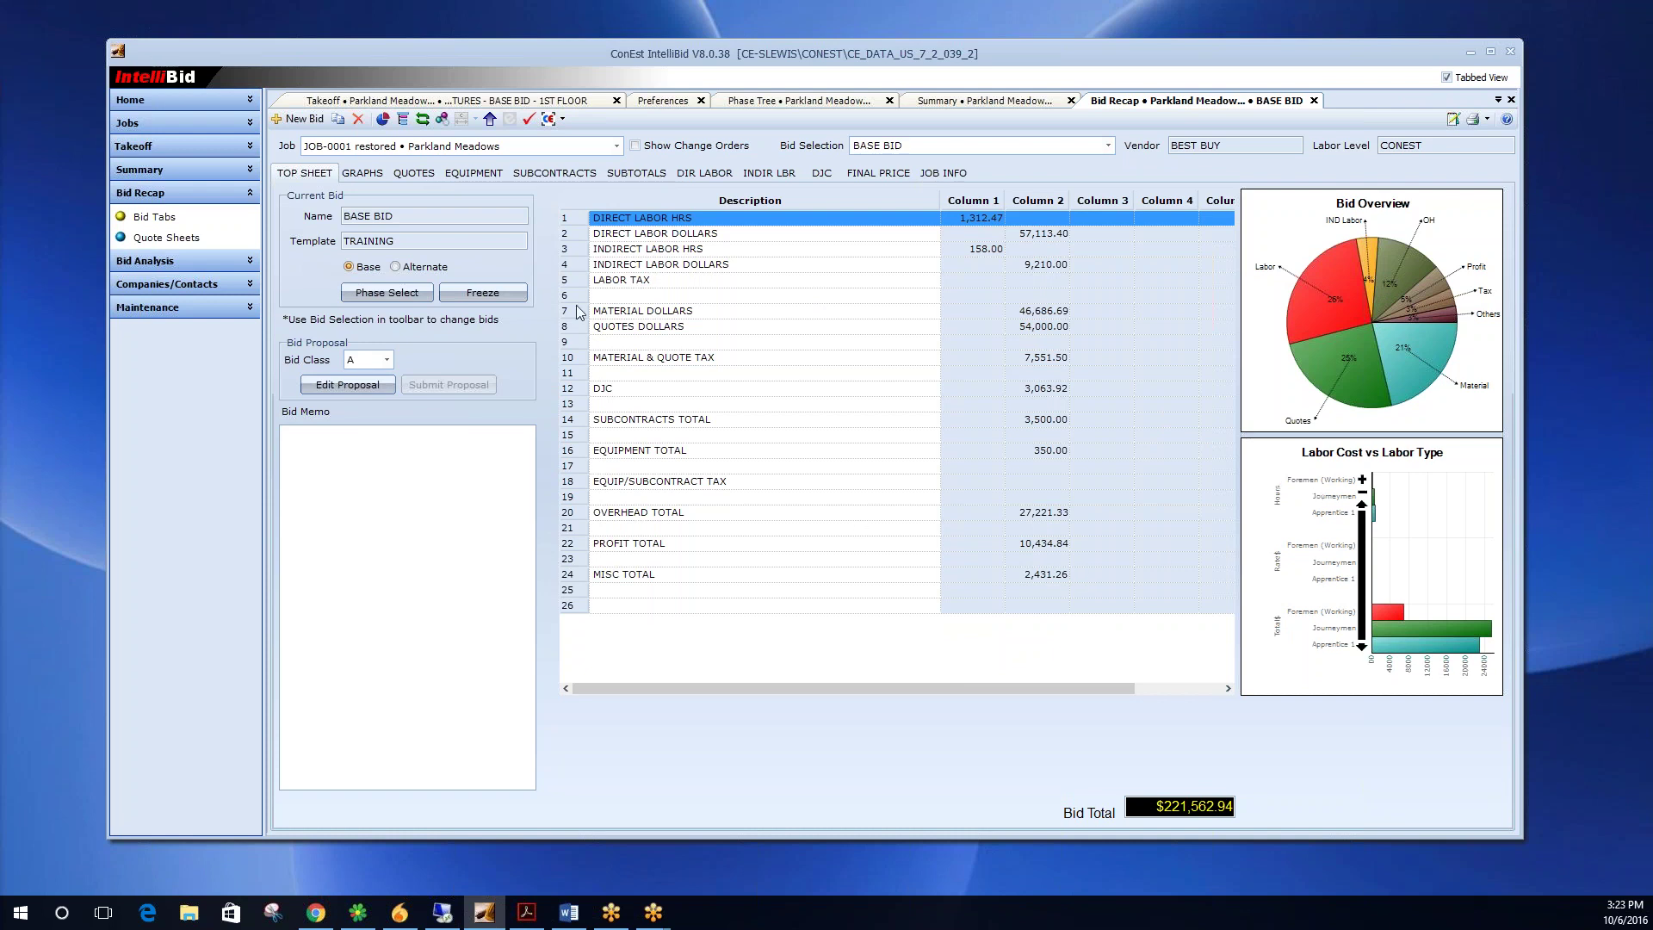
{"action": "left_click", "coordinate": [362, 175]}
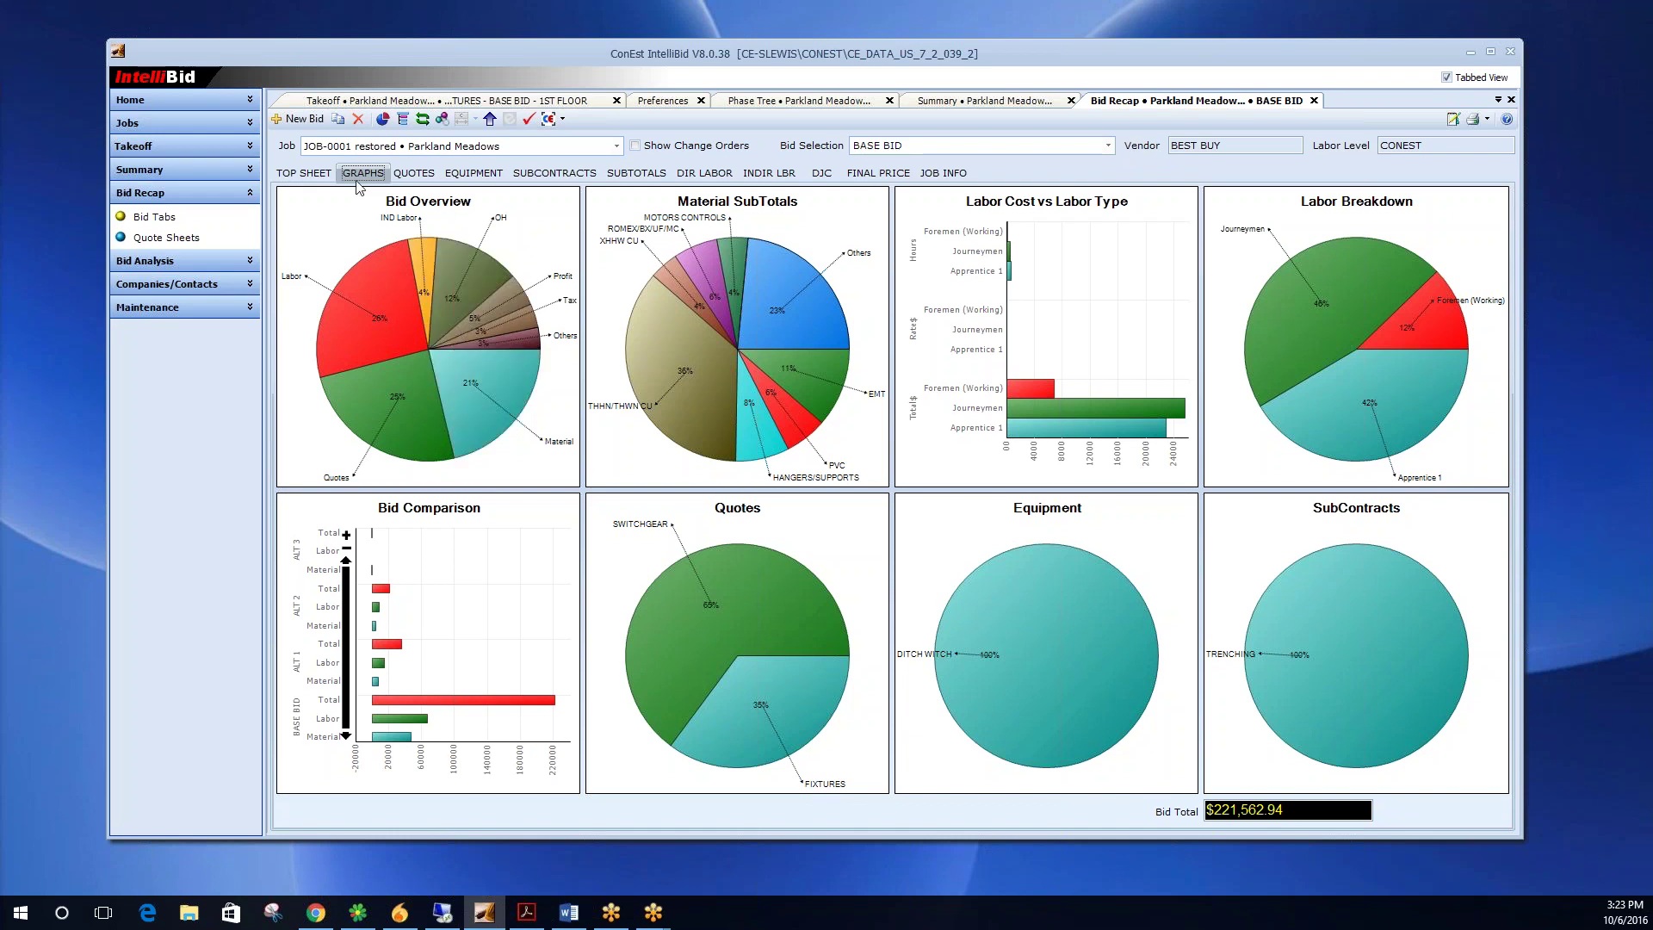
{"action": "left_click", "coordinate": [306, 176]}
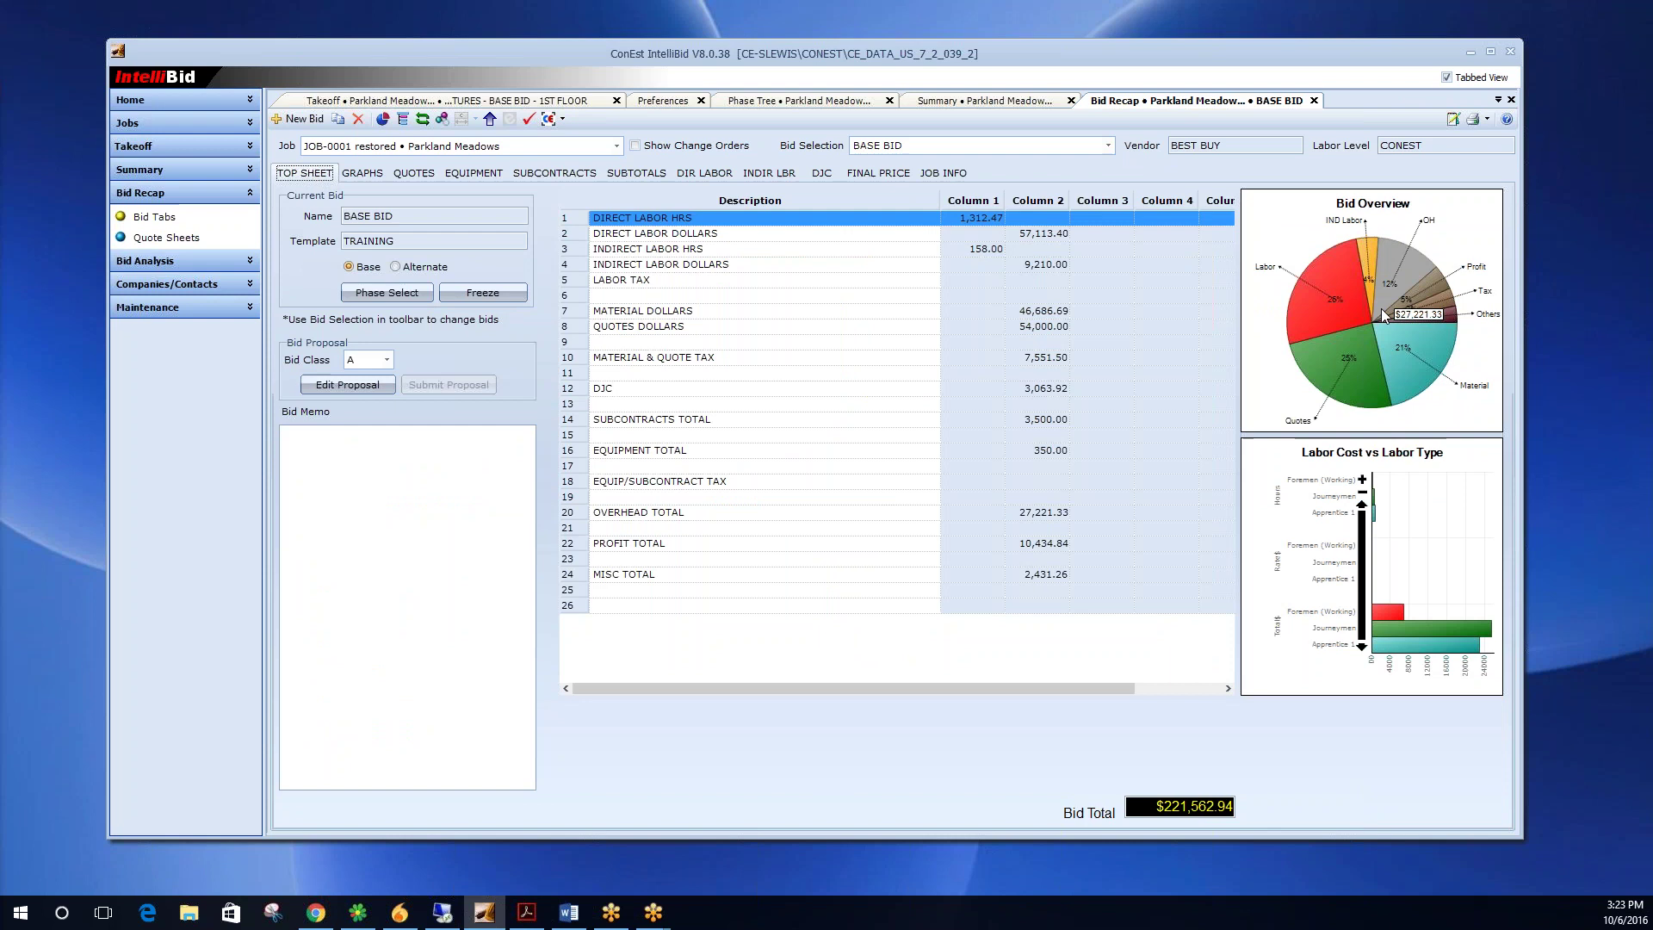
{"action": "left_click", "coordinate": [364, 176]}
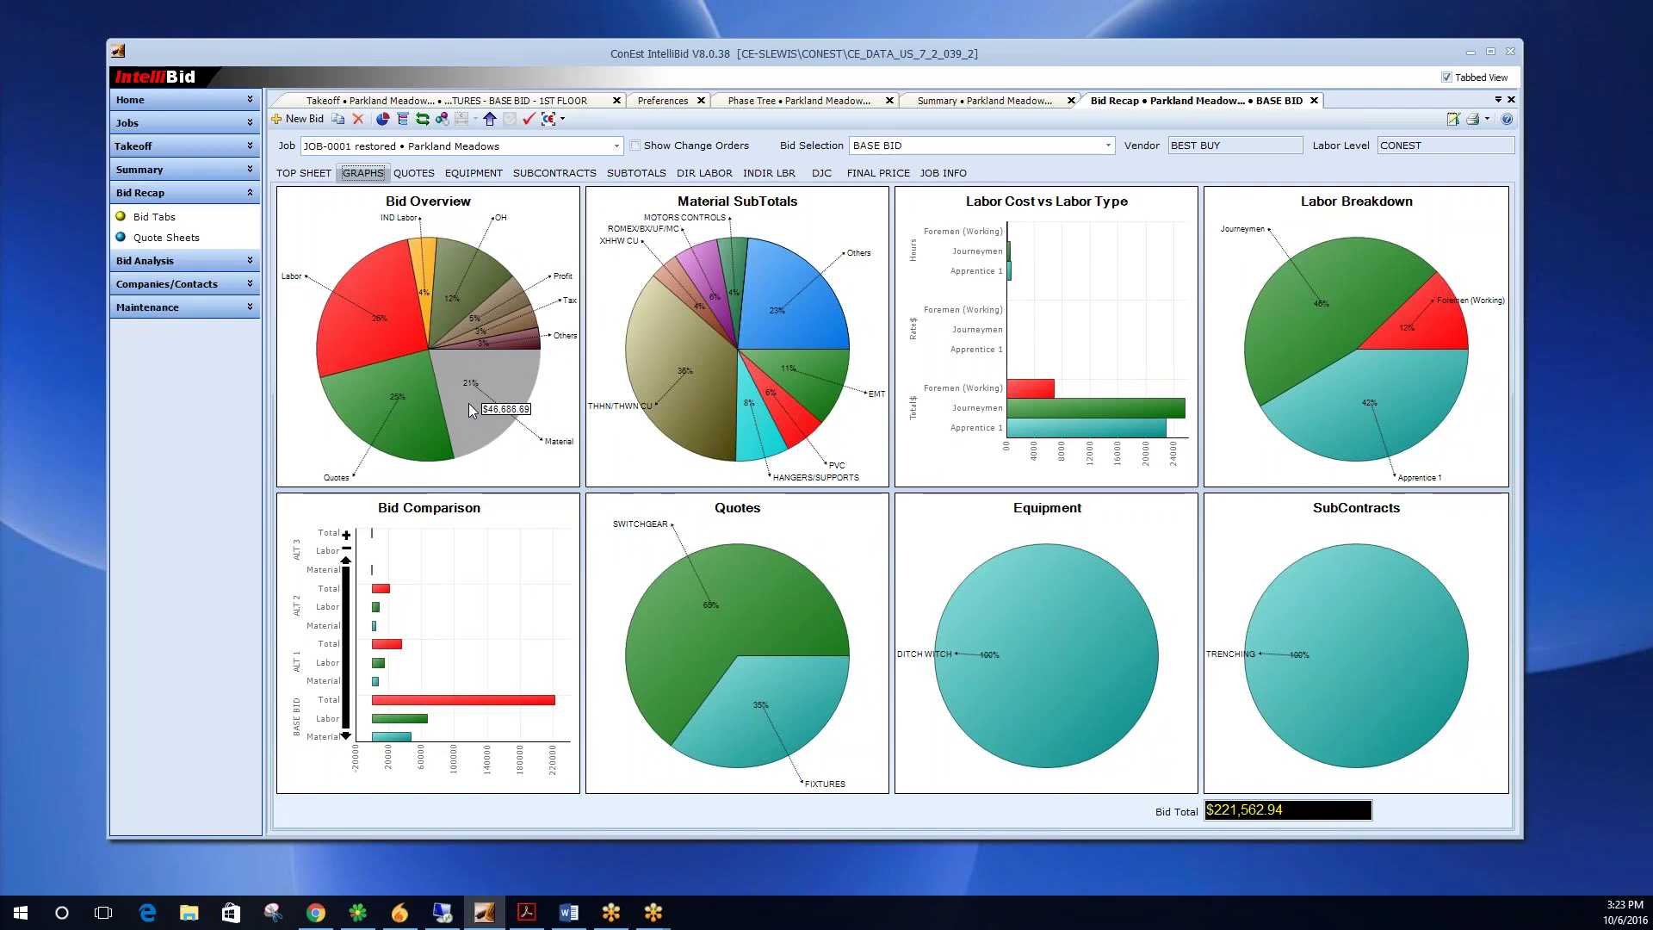
{"action": "mouse_move", "coordinate": [408, 462]}
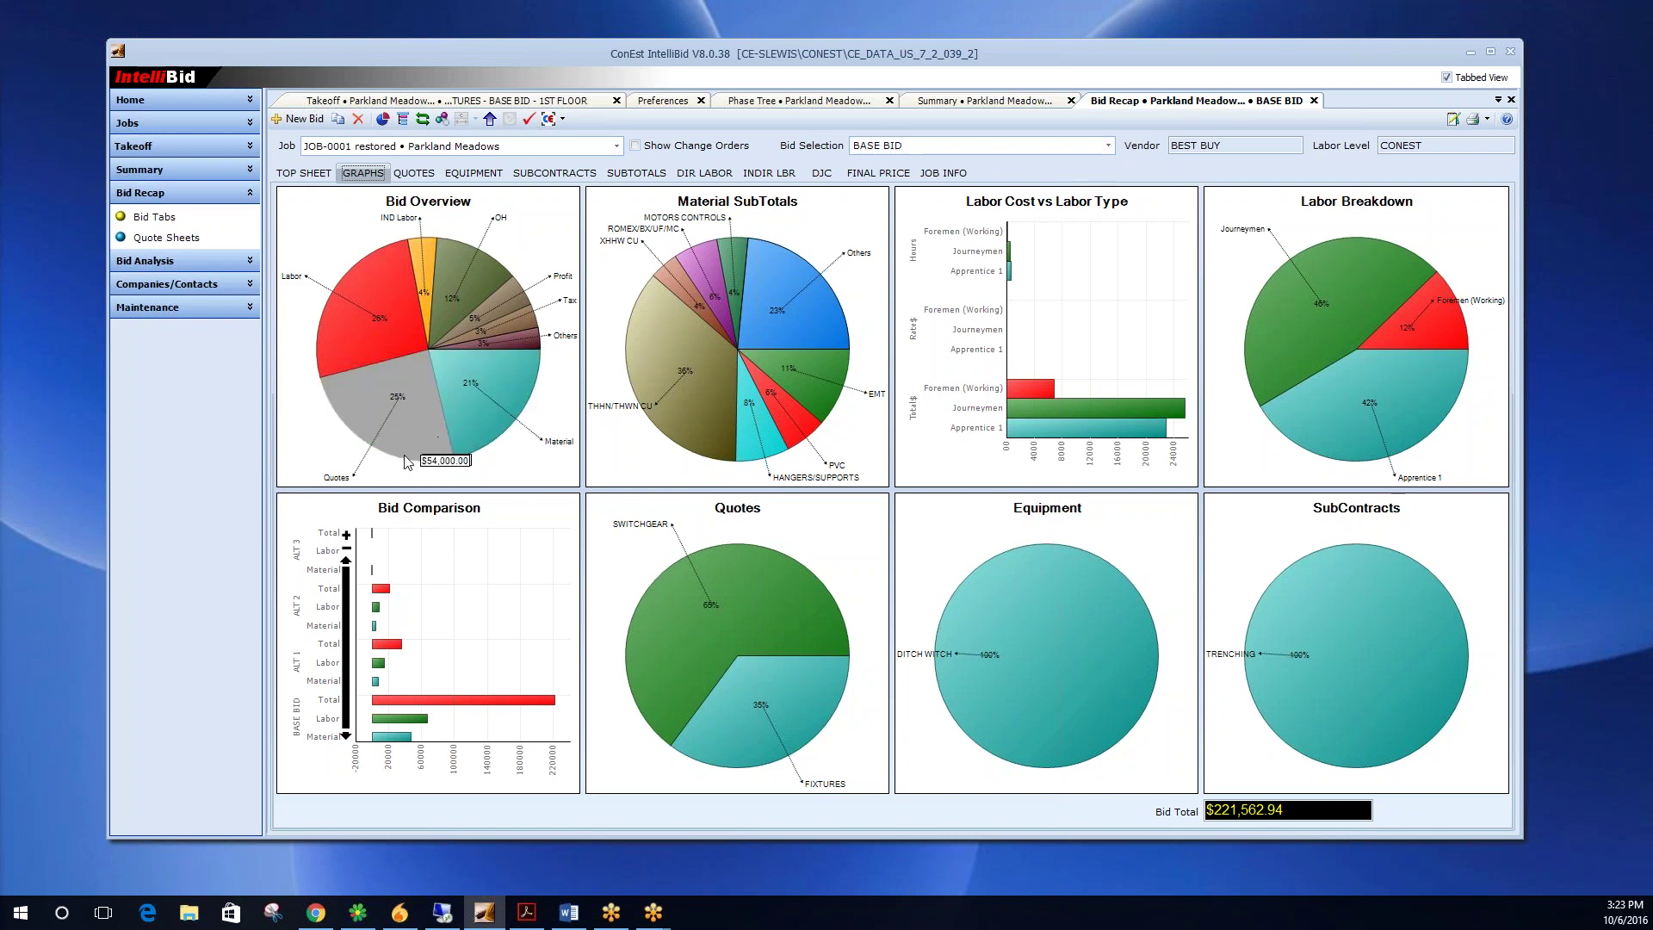
{"action": "mouse_move", "coordinate": [497, 430]}
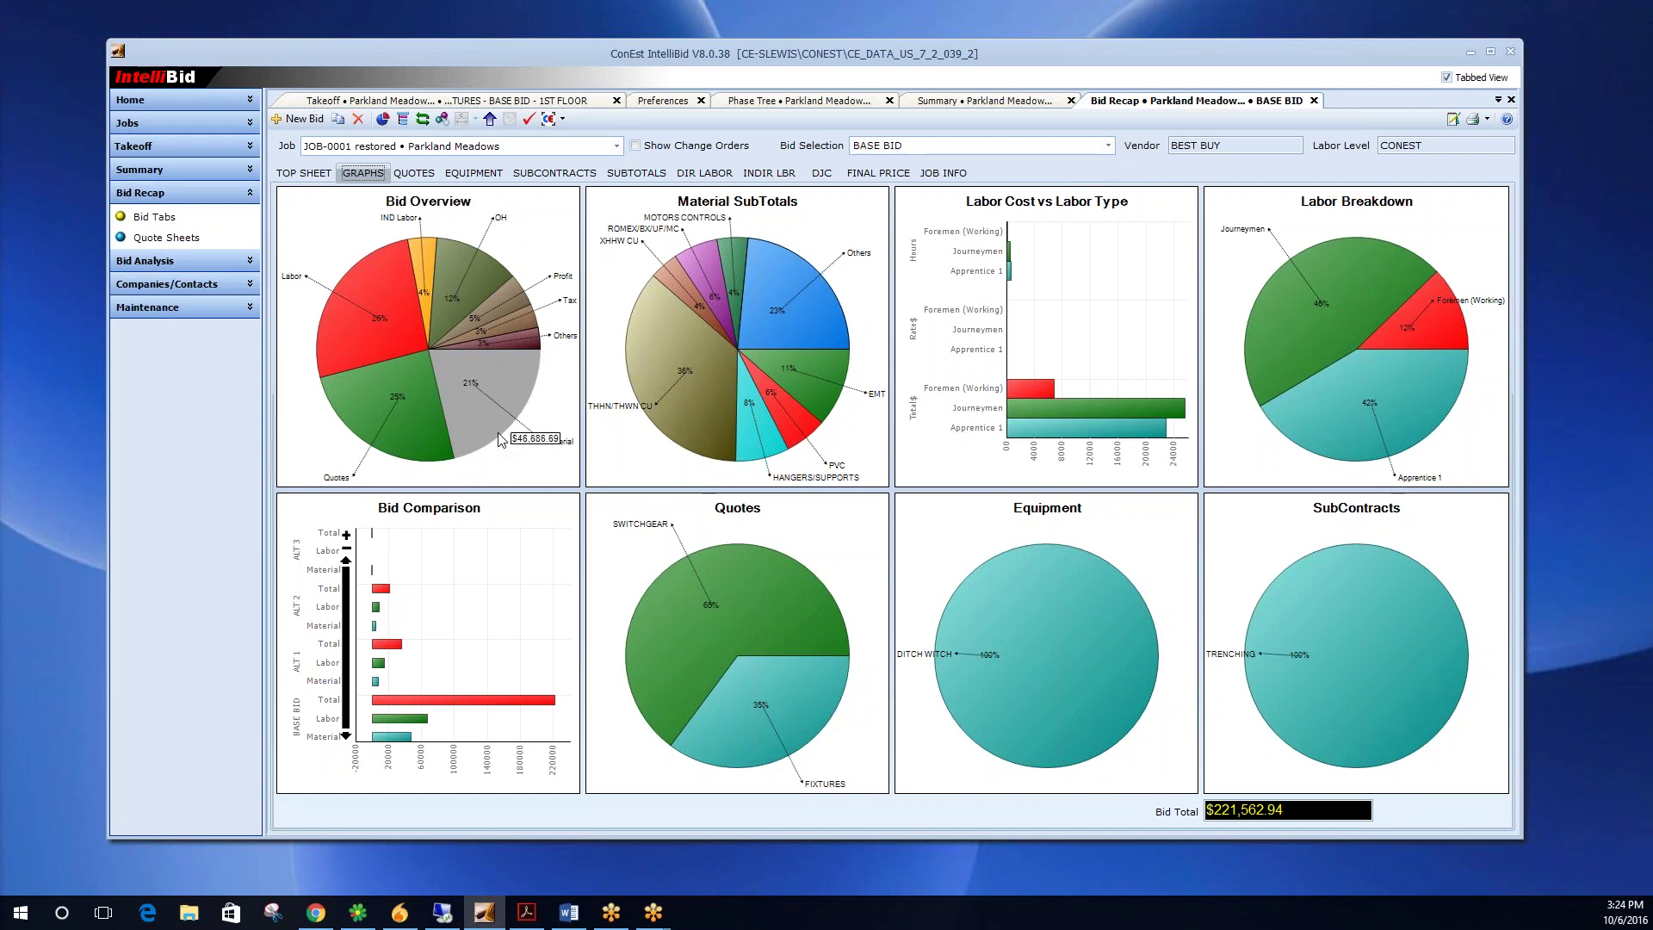
{"action": "mouse_move", "coordinate": [495, 275]}
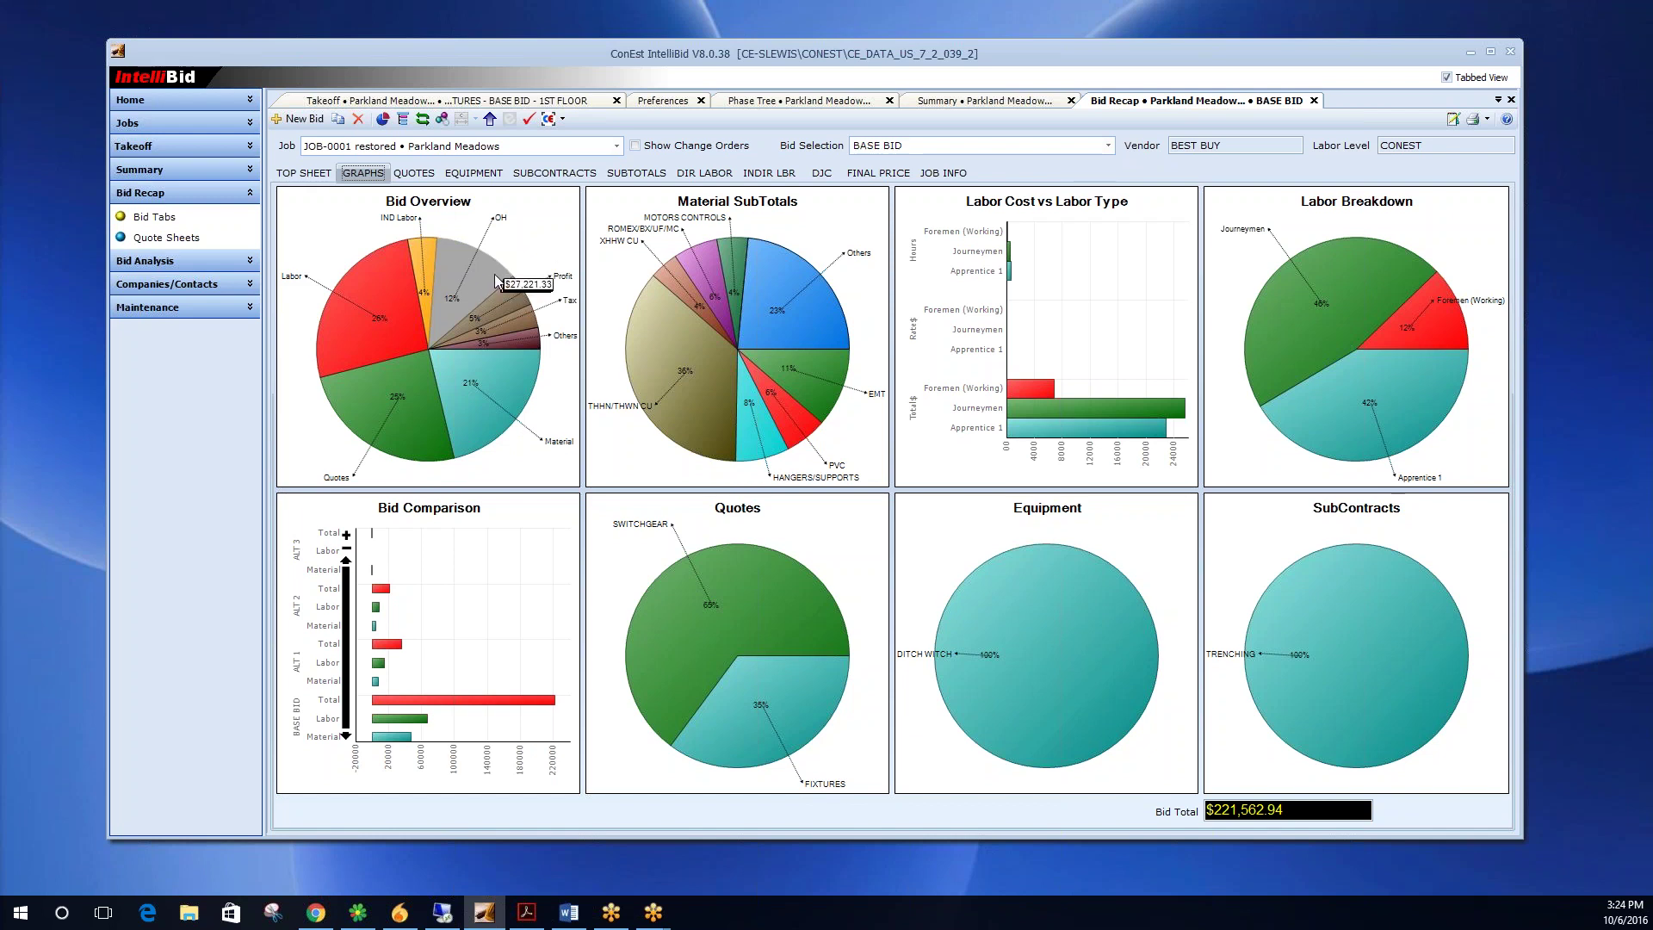
{"action": "mouse_move", "coordinate": [343, 318]}
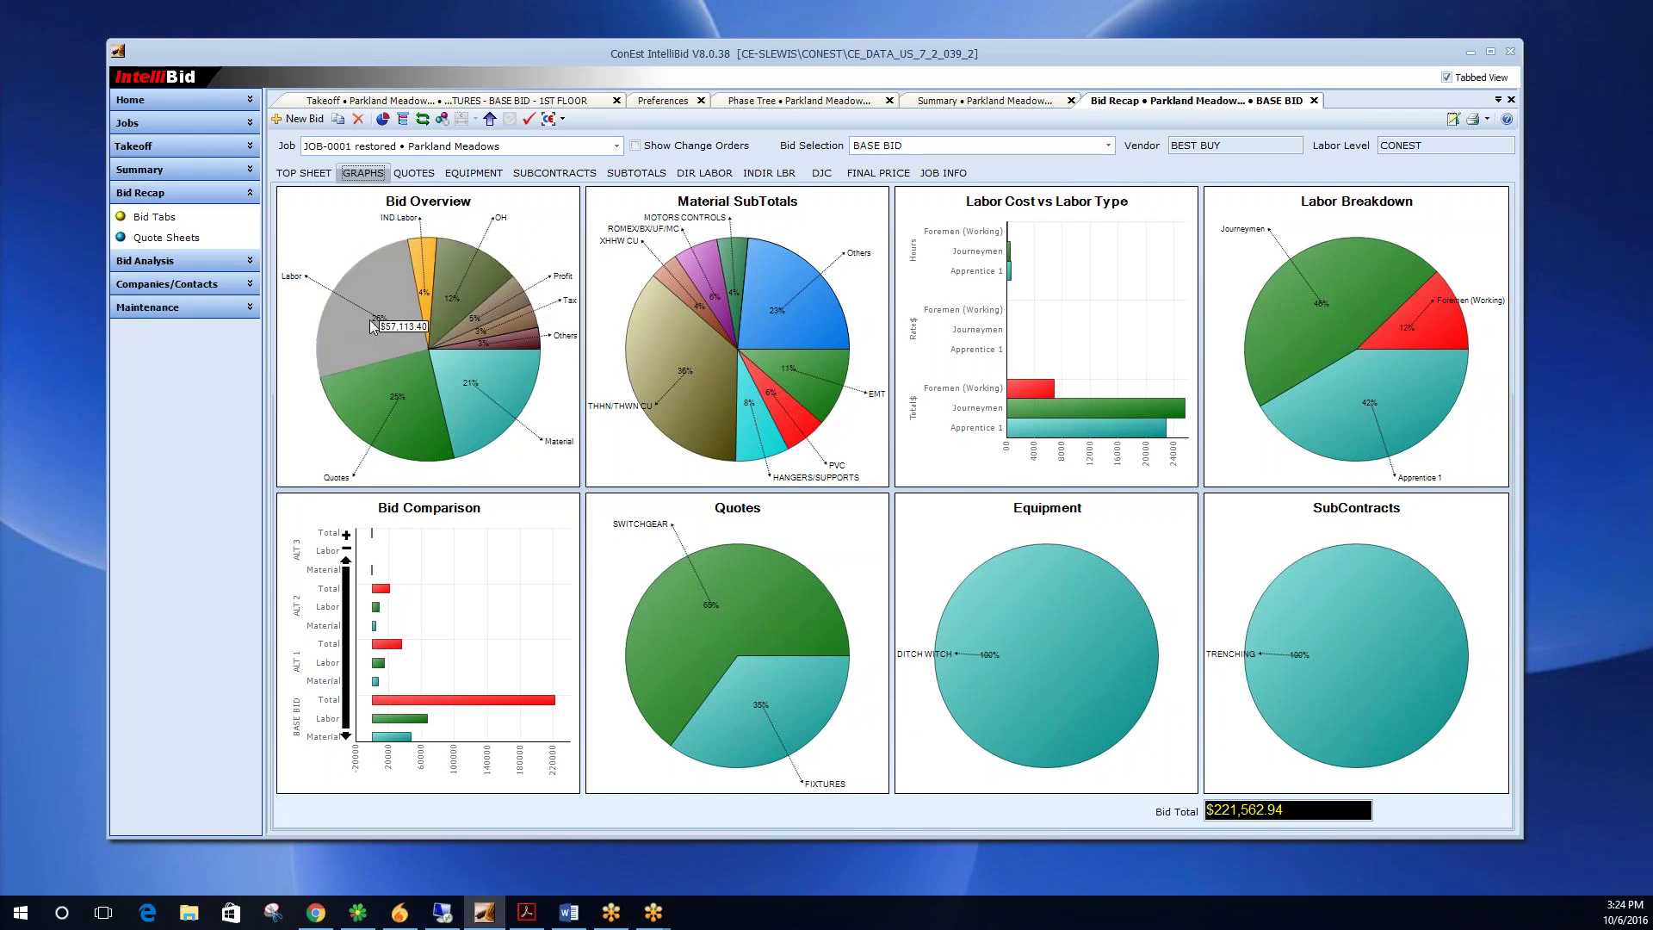
{"action": "mouse_move", "coordinate": [778, 260]}
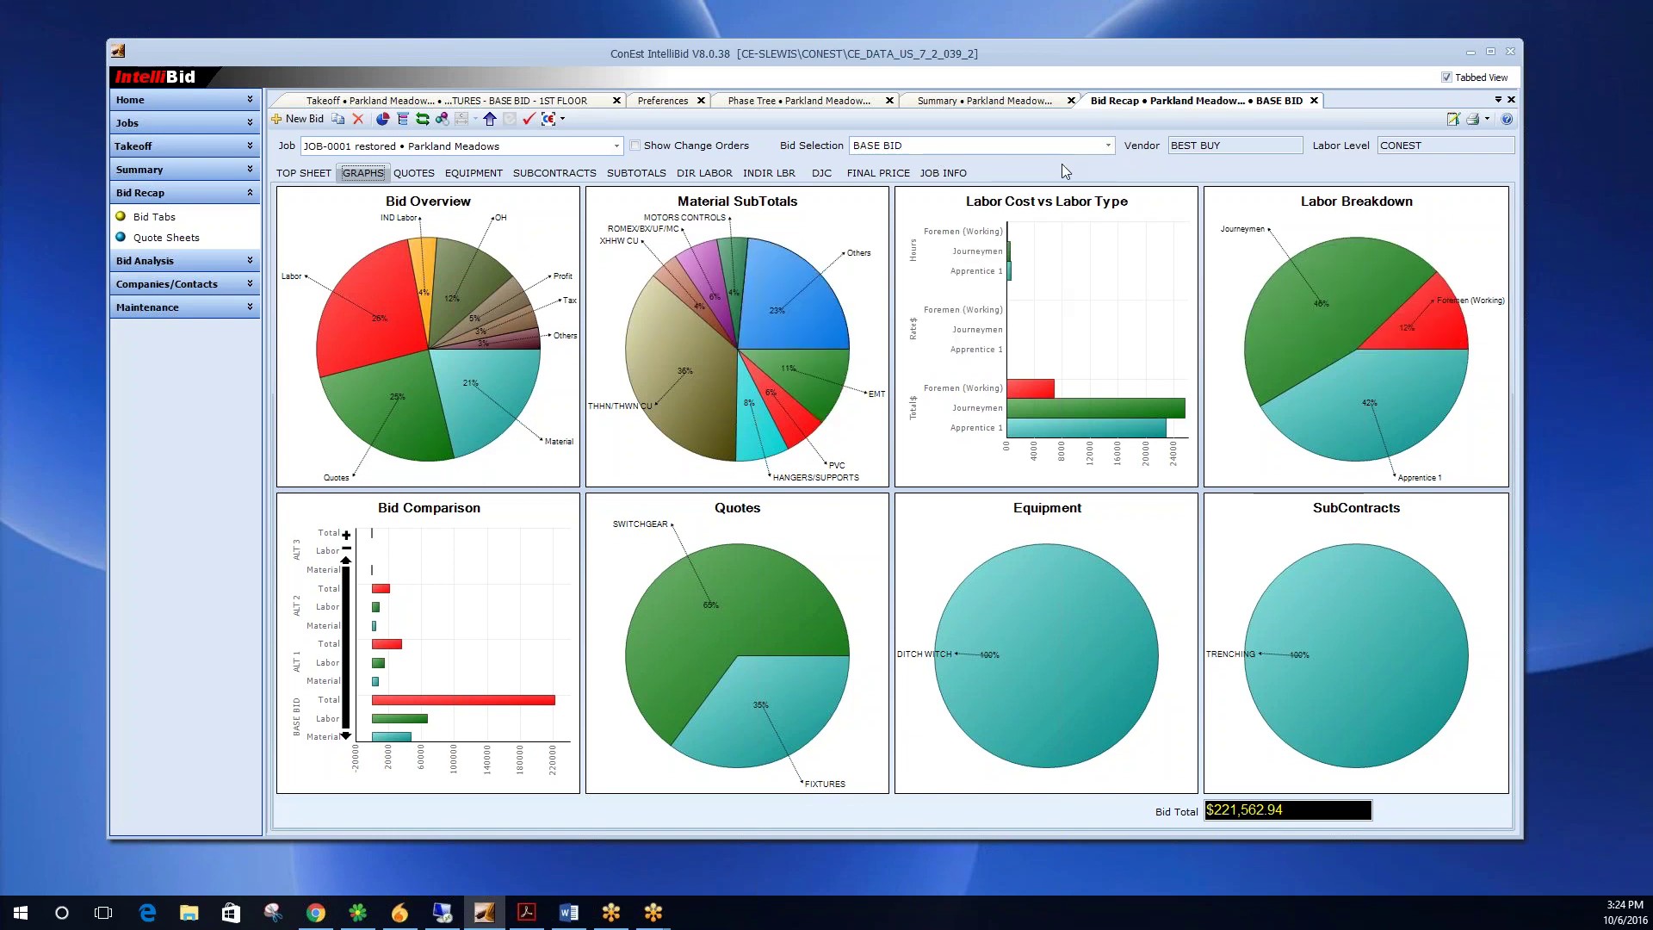
{"action": "mouse_move", "coordinate": [754, 330]}
In the base bid's subtotals, set the material factor for THHN/THWN CU to 1.10.
{"action": "left_click", "coordinate": [629, 173]}
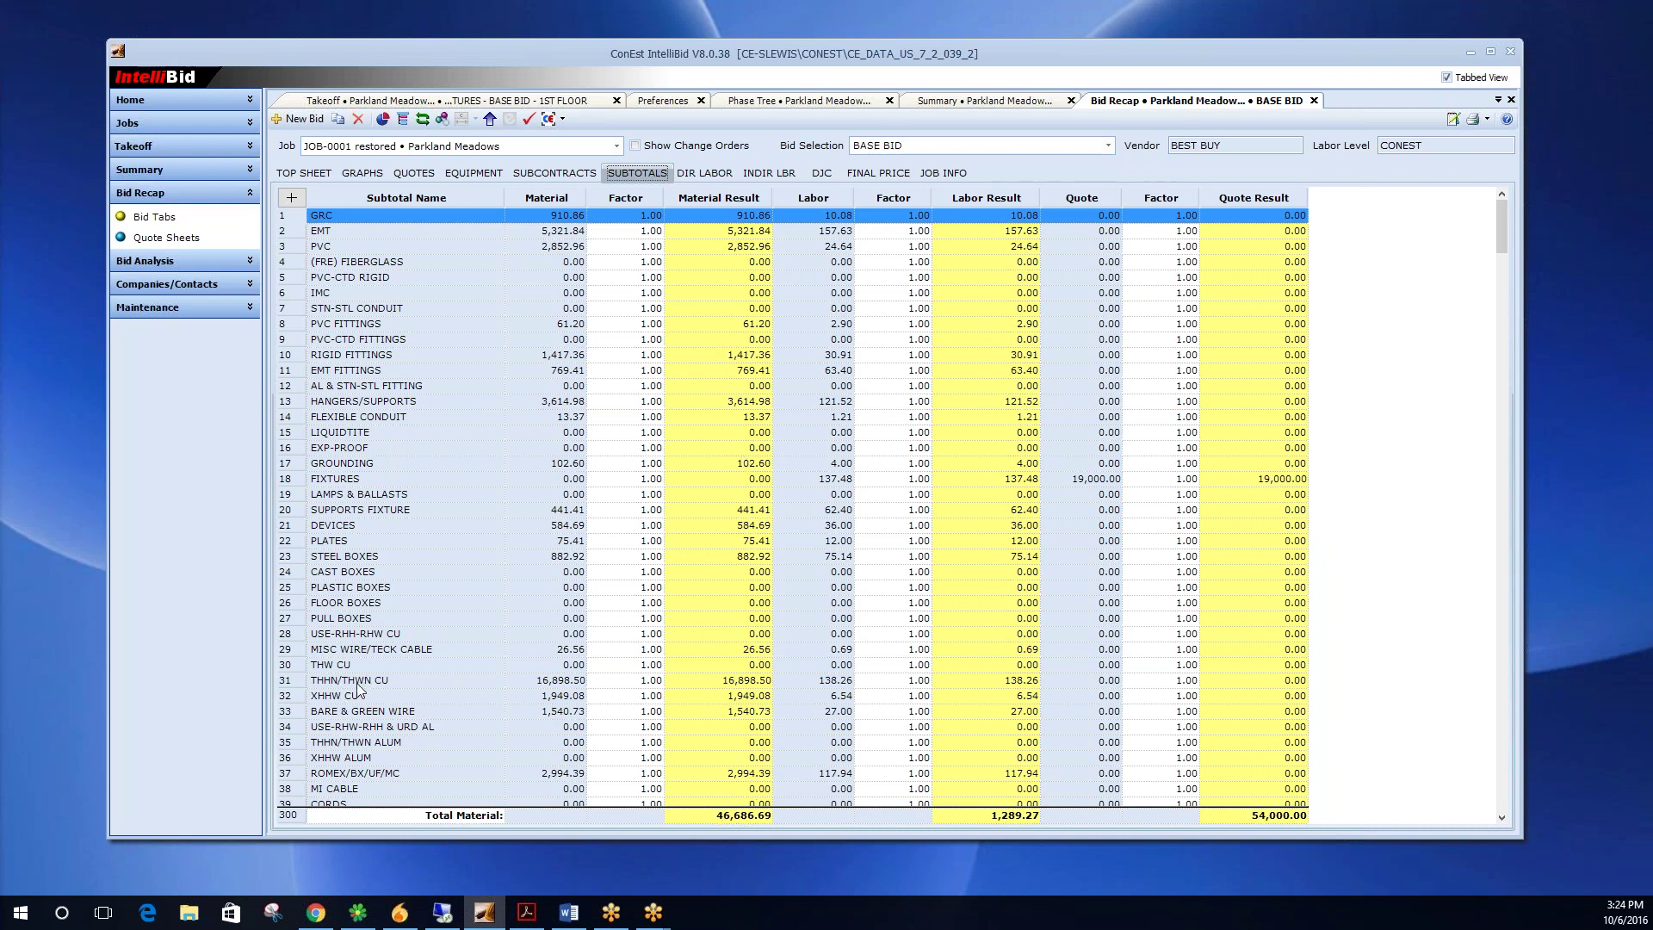
{"action": "left_click", "coordinate": [753, 685]}
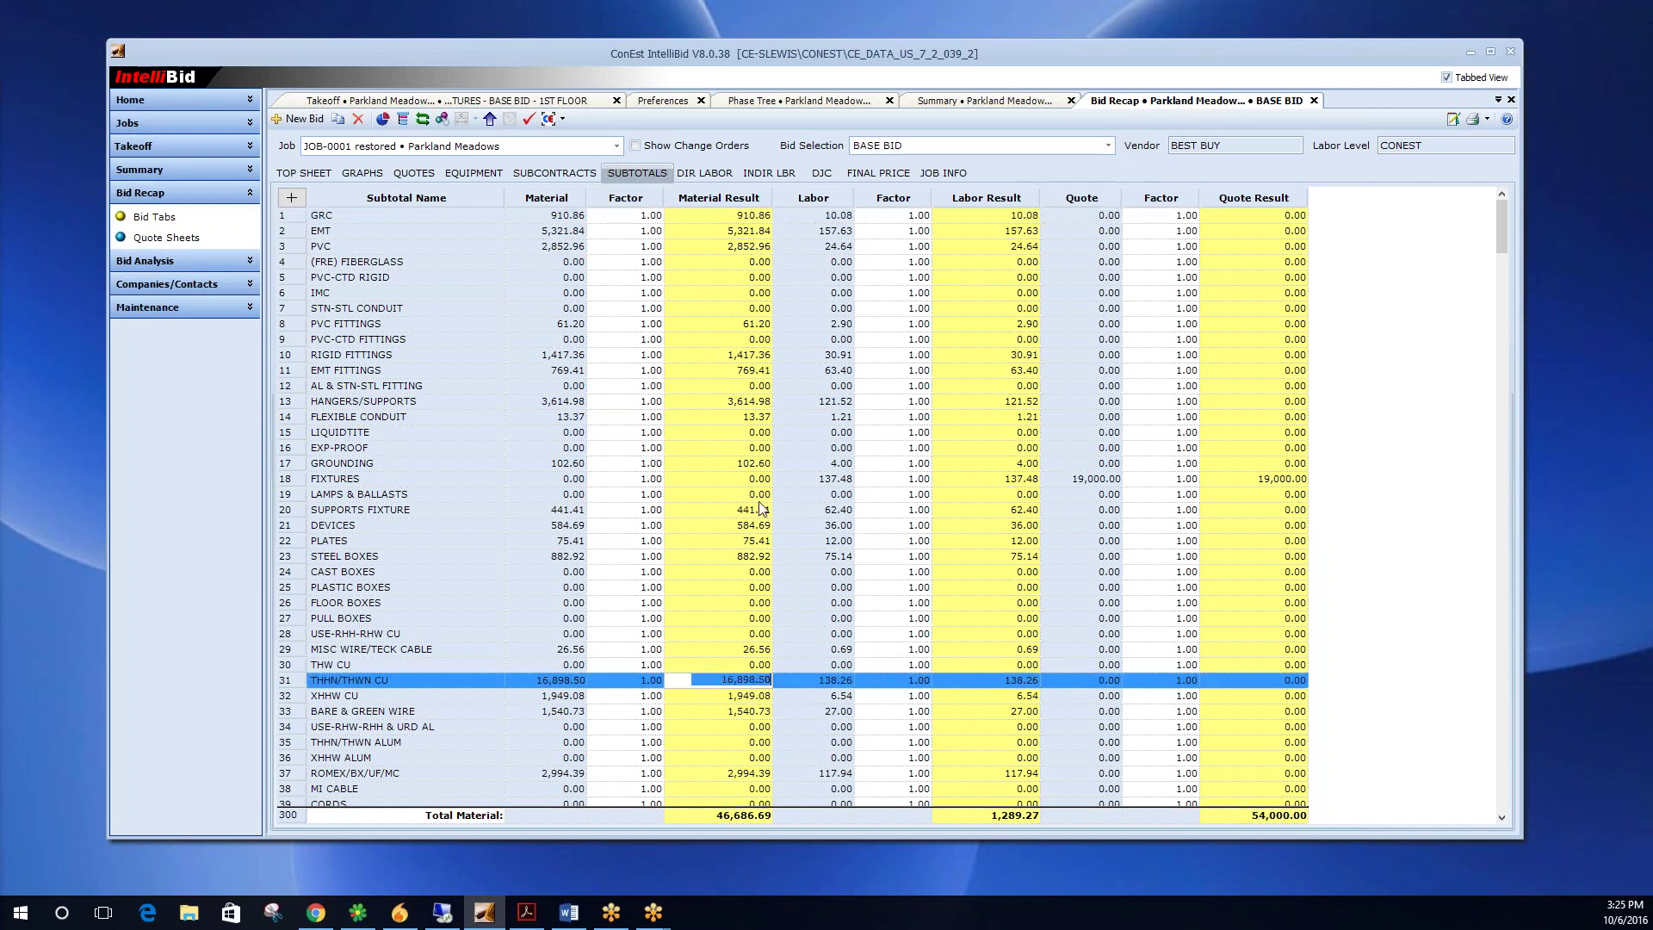
{"action": "left_click", "coordinate": [746, 234]}
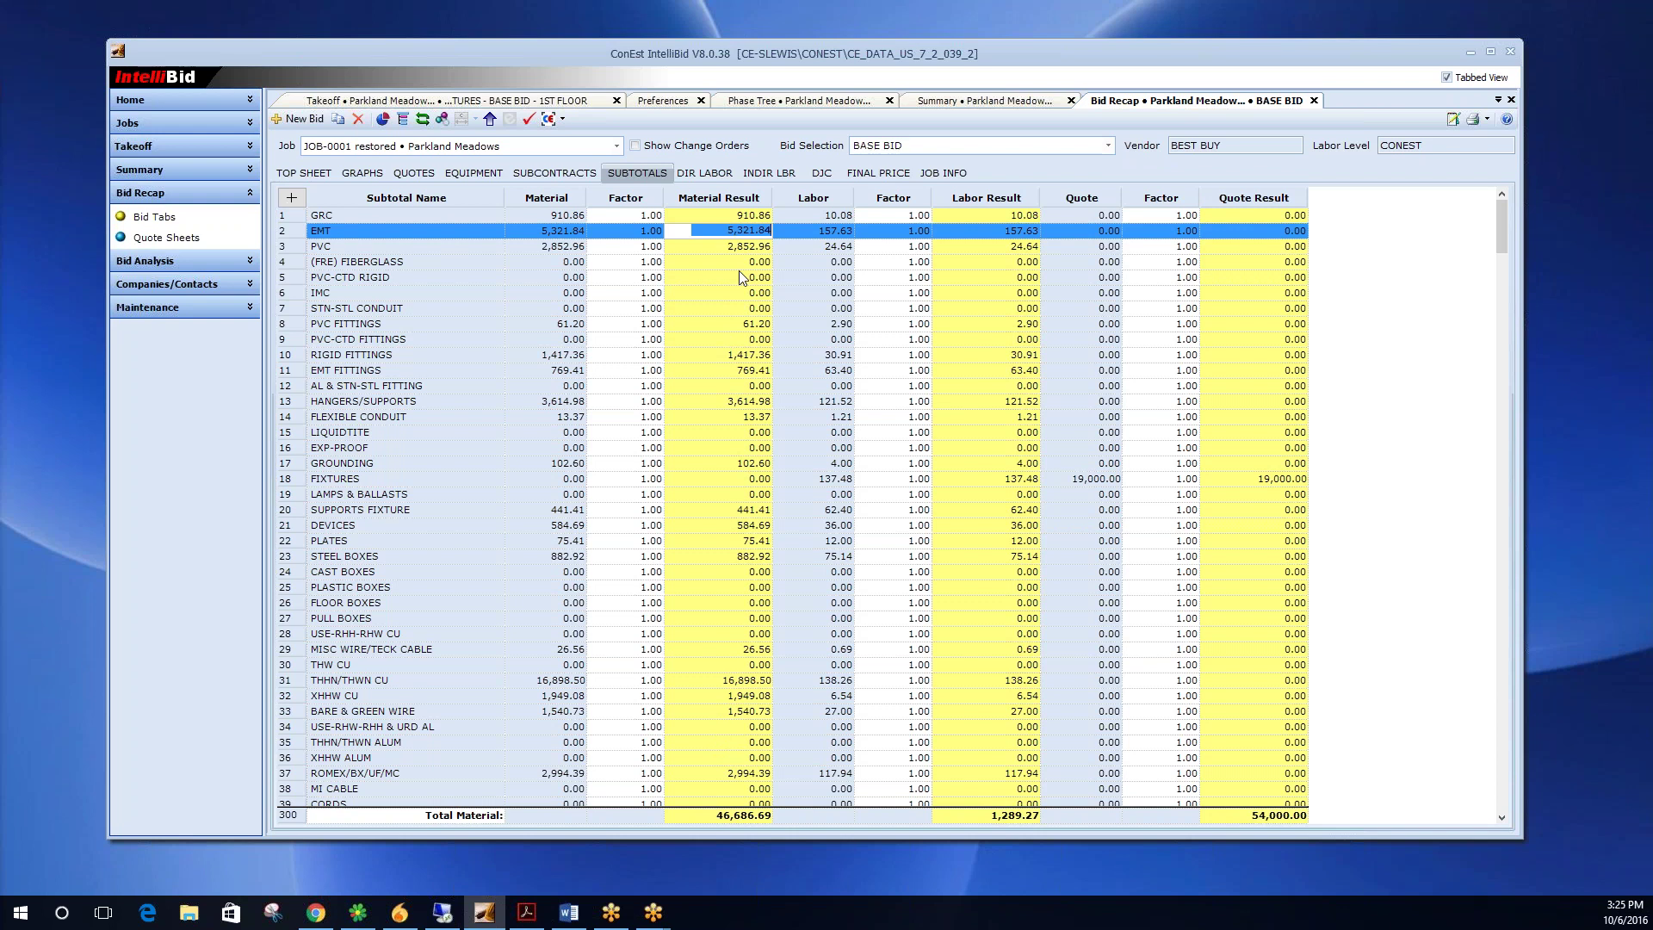
{"action": "left_click", "coordinate": [648, 684]}
{"action": "left_click", "coordinate": [646, 686]}
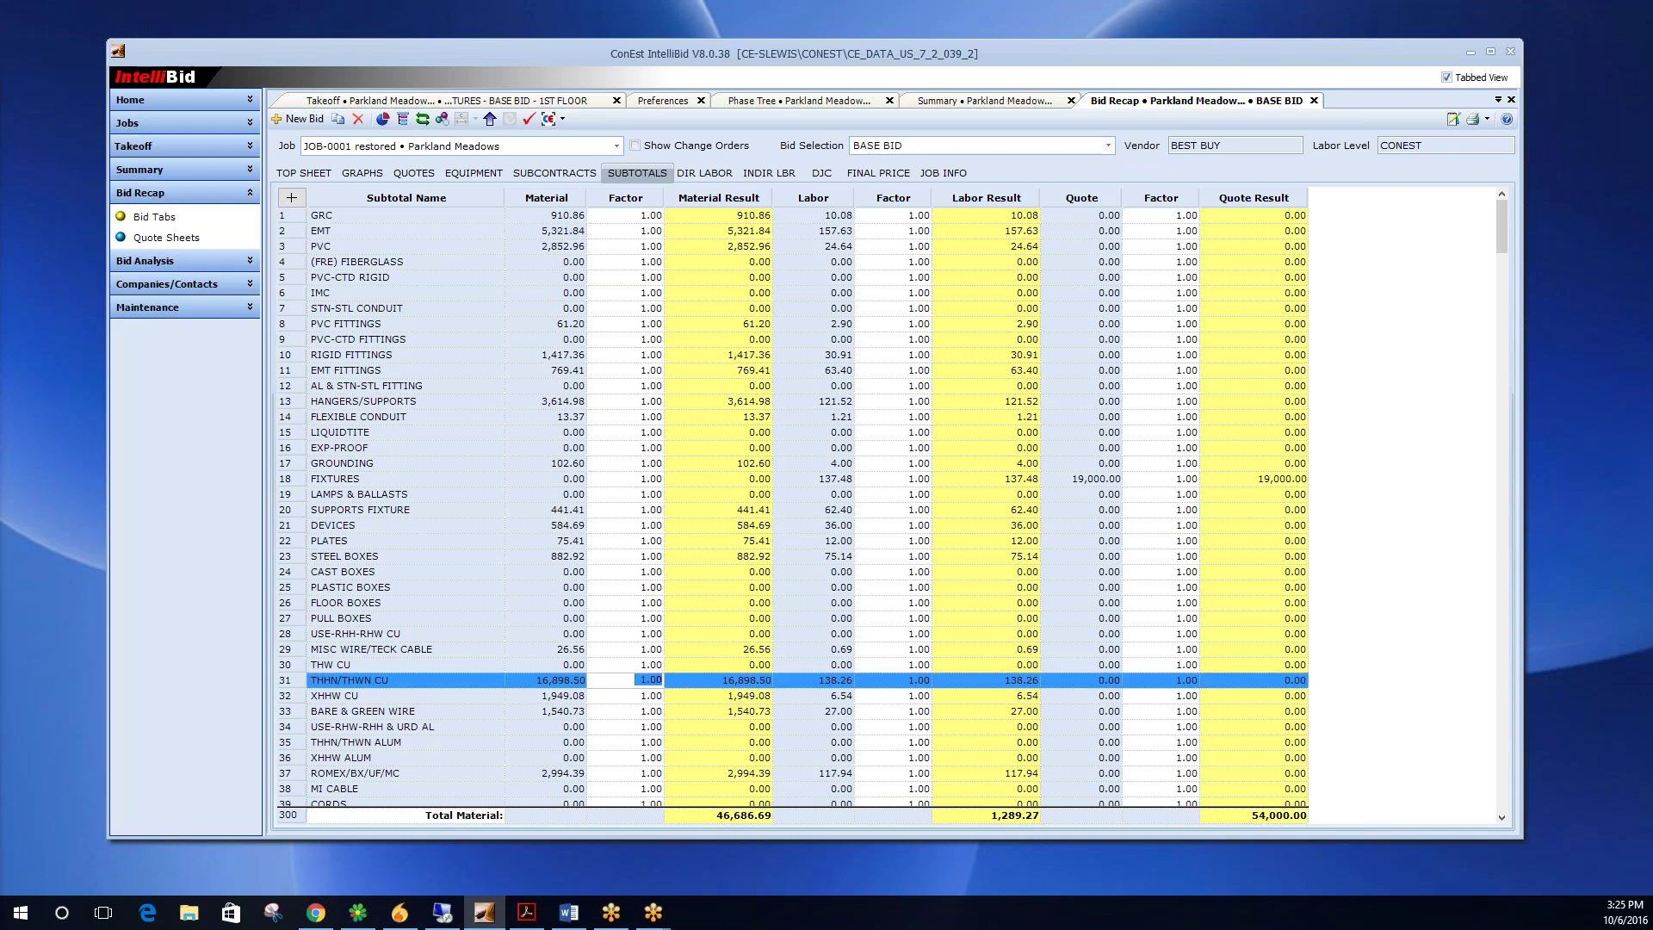
{"action": "type", "text": "1.10"}
{"action": "key", "text": "Return"}
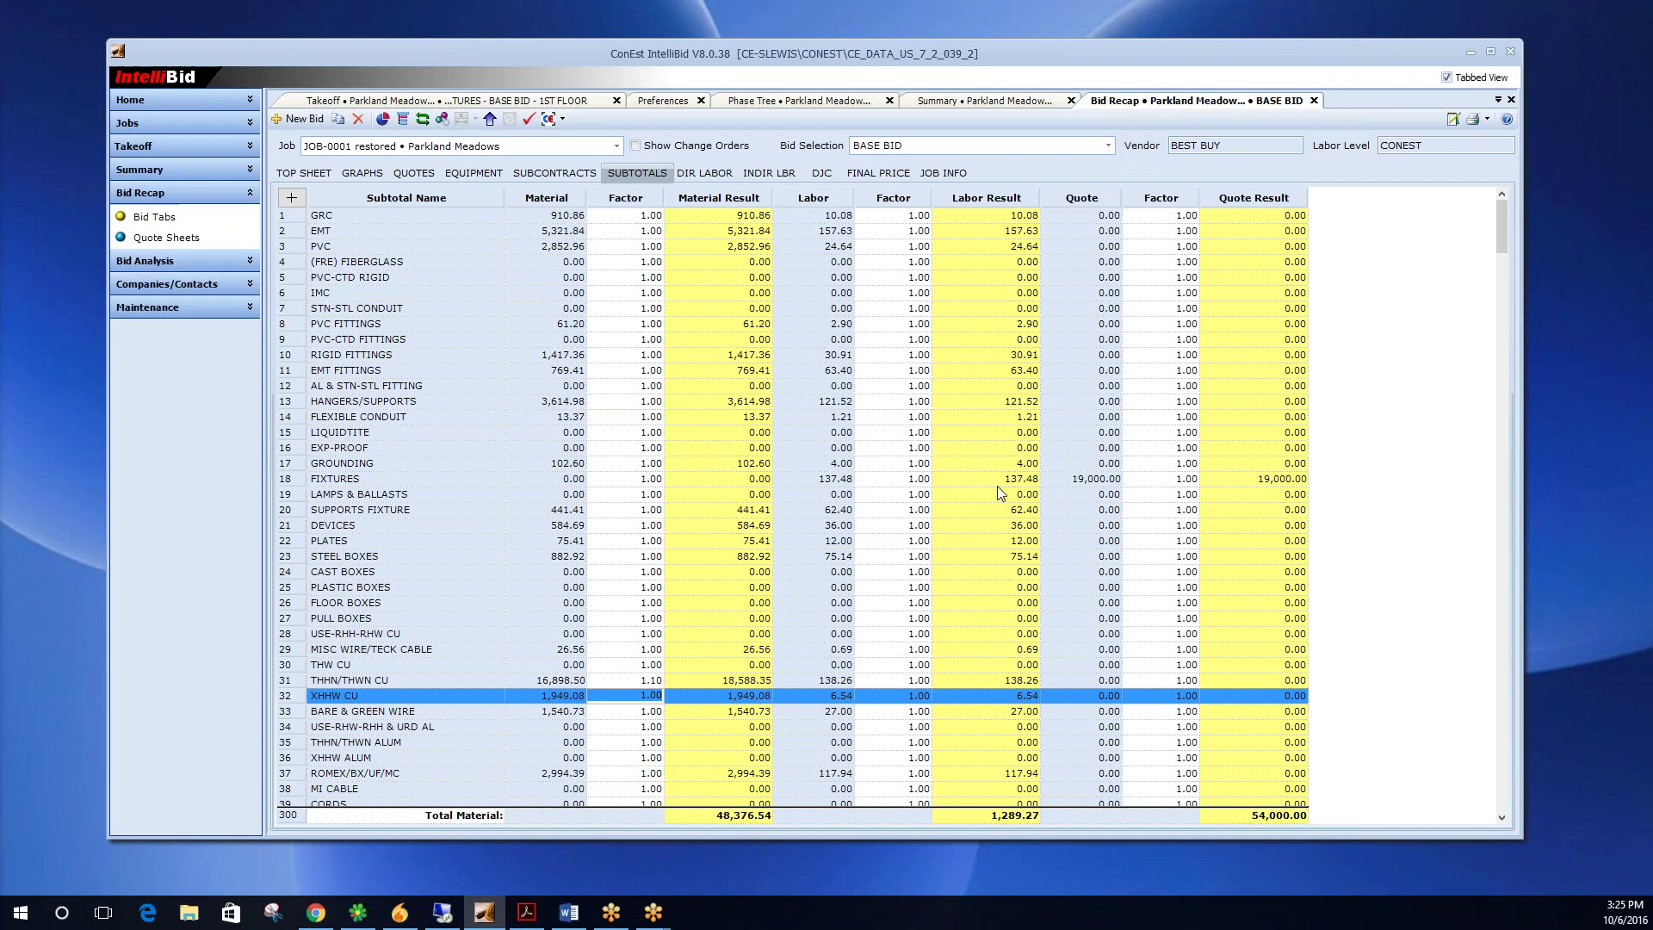
Return to the base bid graphs and examine the Material SubTotals, Labor Breakdown, Quotes, Equipment and SubContracts charts.
{"action": "left_click", "coordinate": [363, 173]}
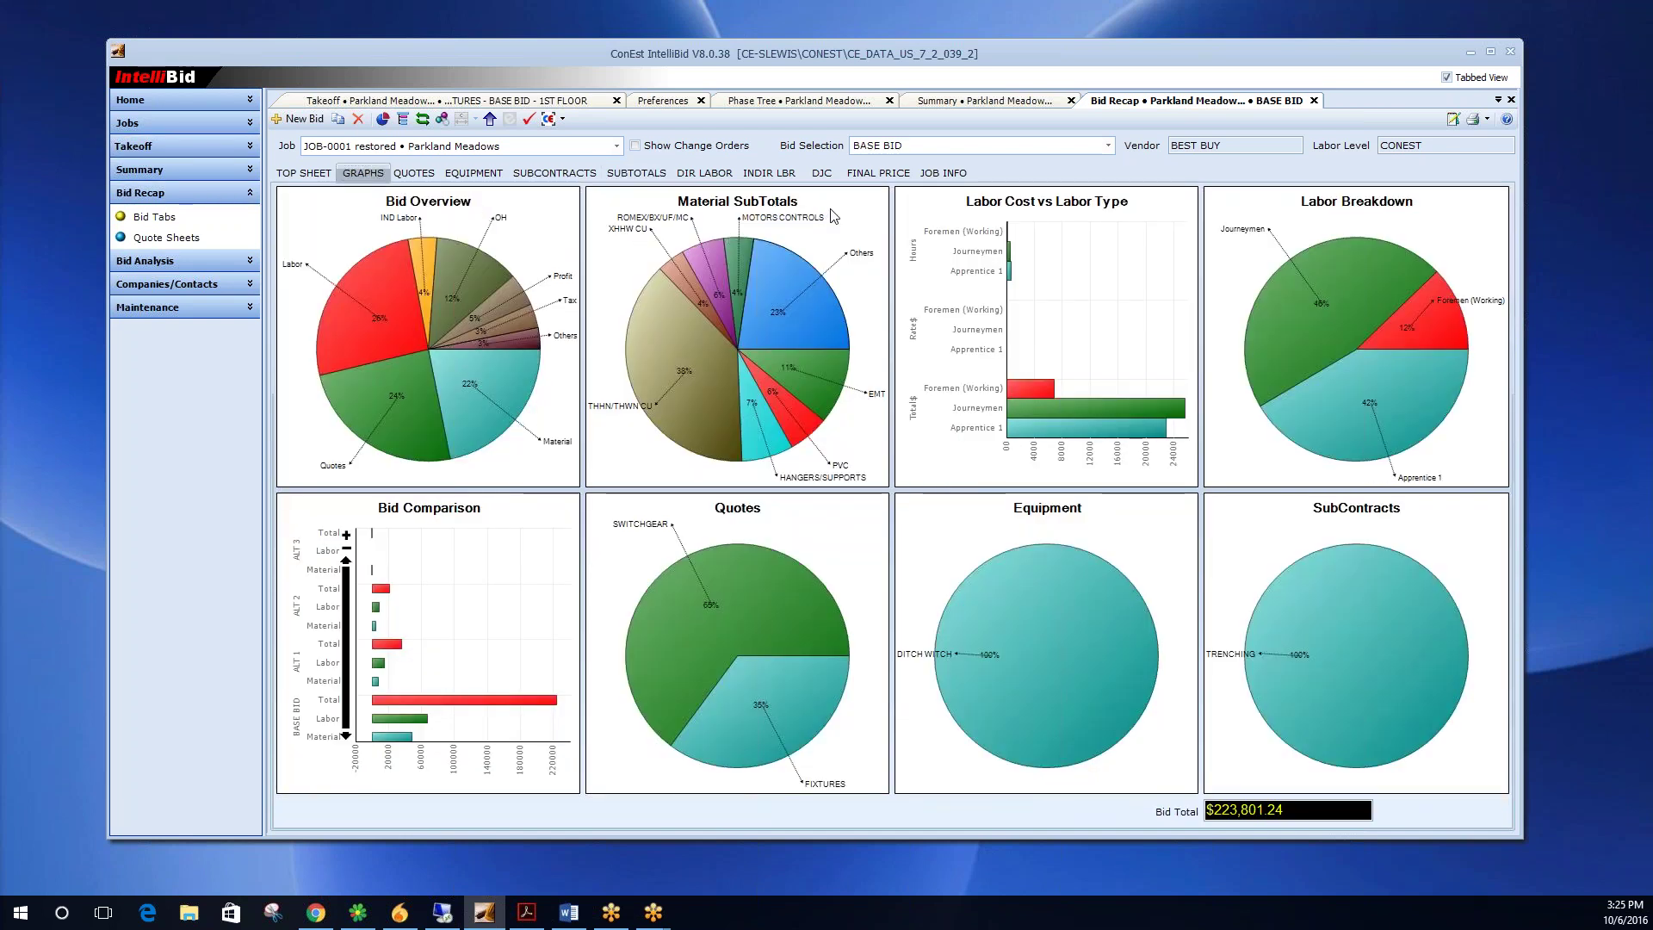
{"action": "mouse_move", "coordinate": [822, 405]}
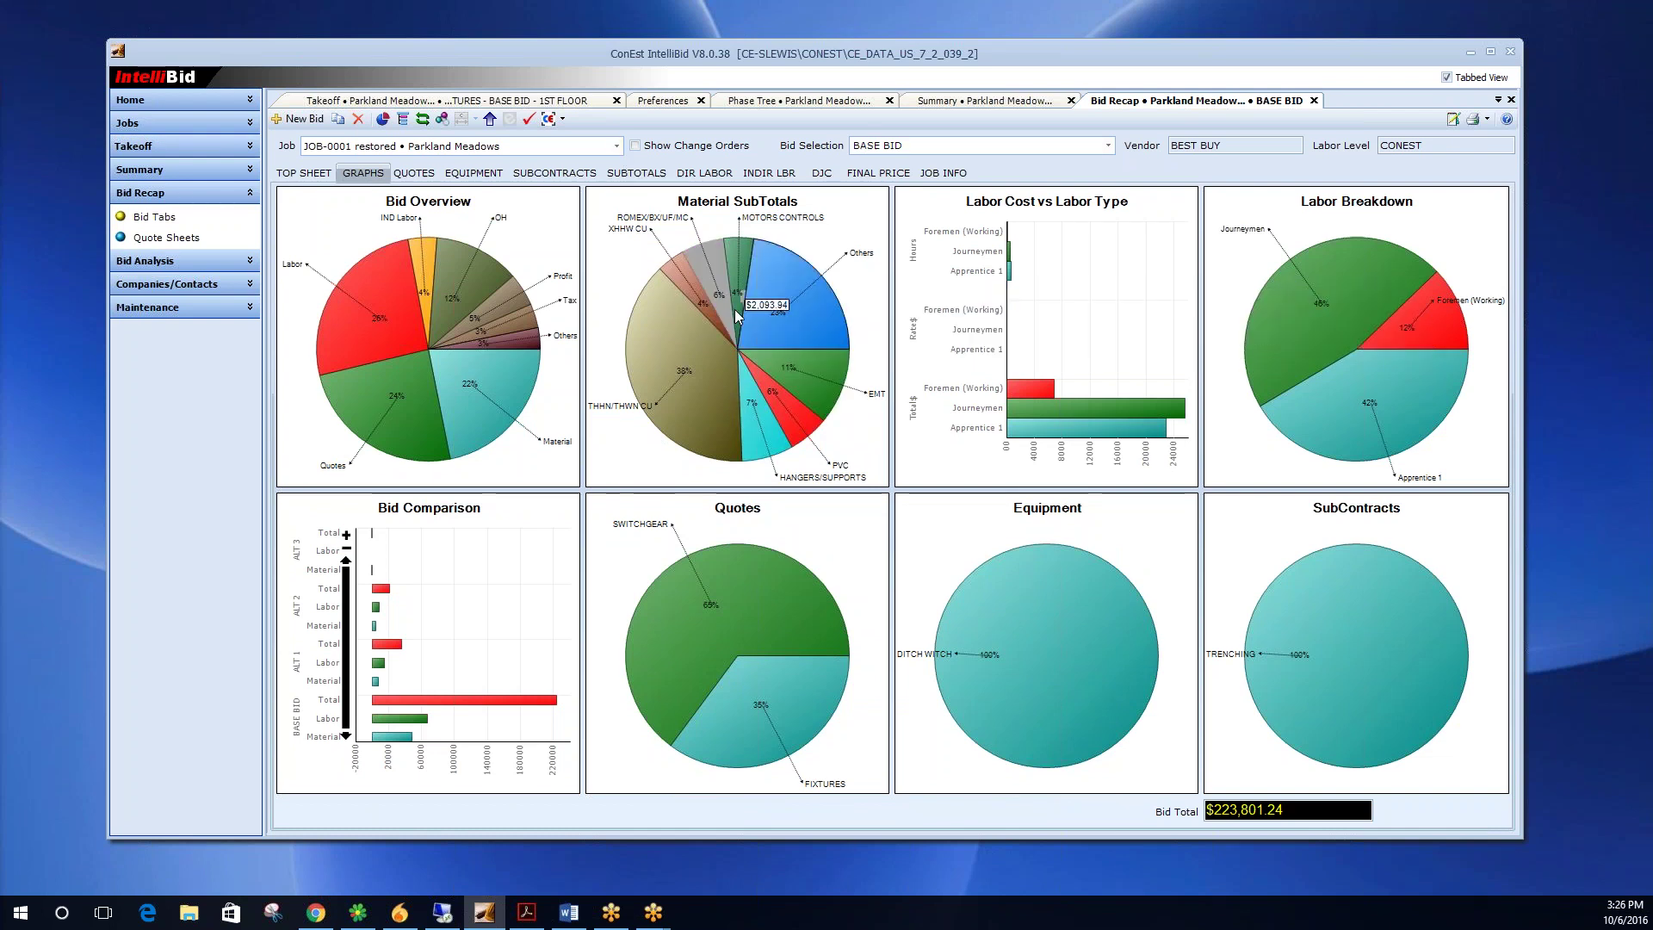
{"action": "mouse_move", "coordinate": [744, 334]}
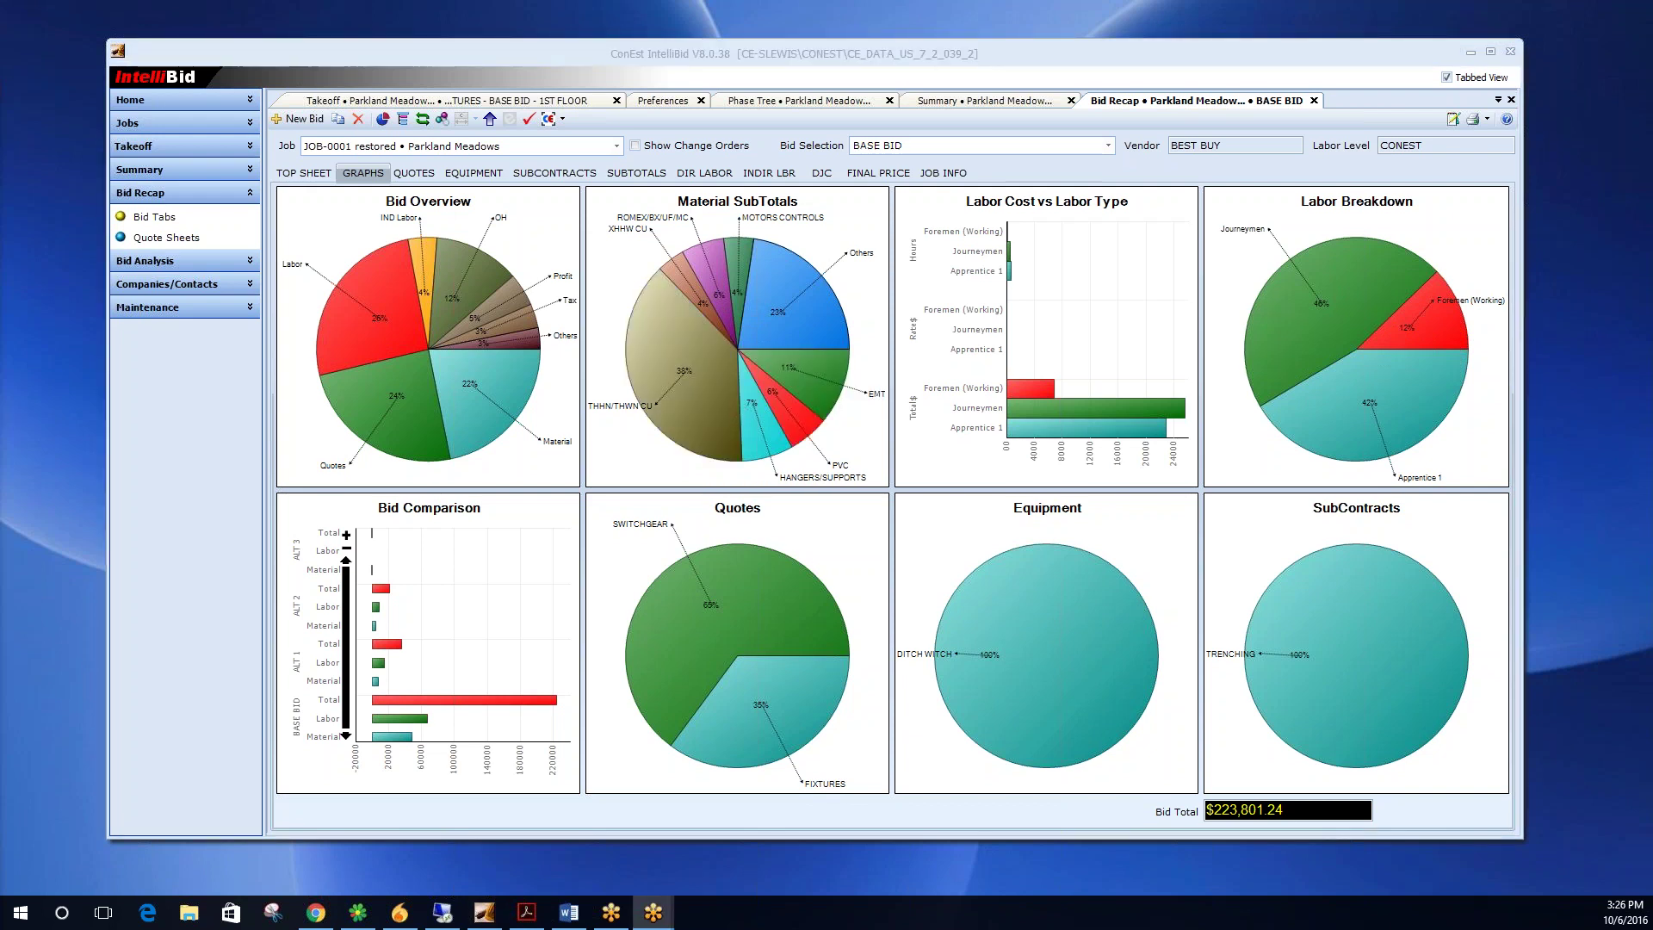
{"action": "mouse_move", "coordinate": [701, 432]}
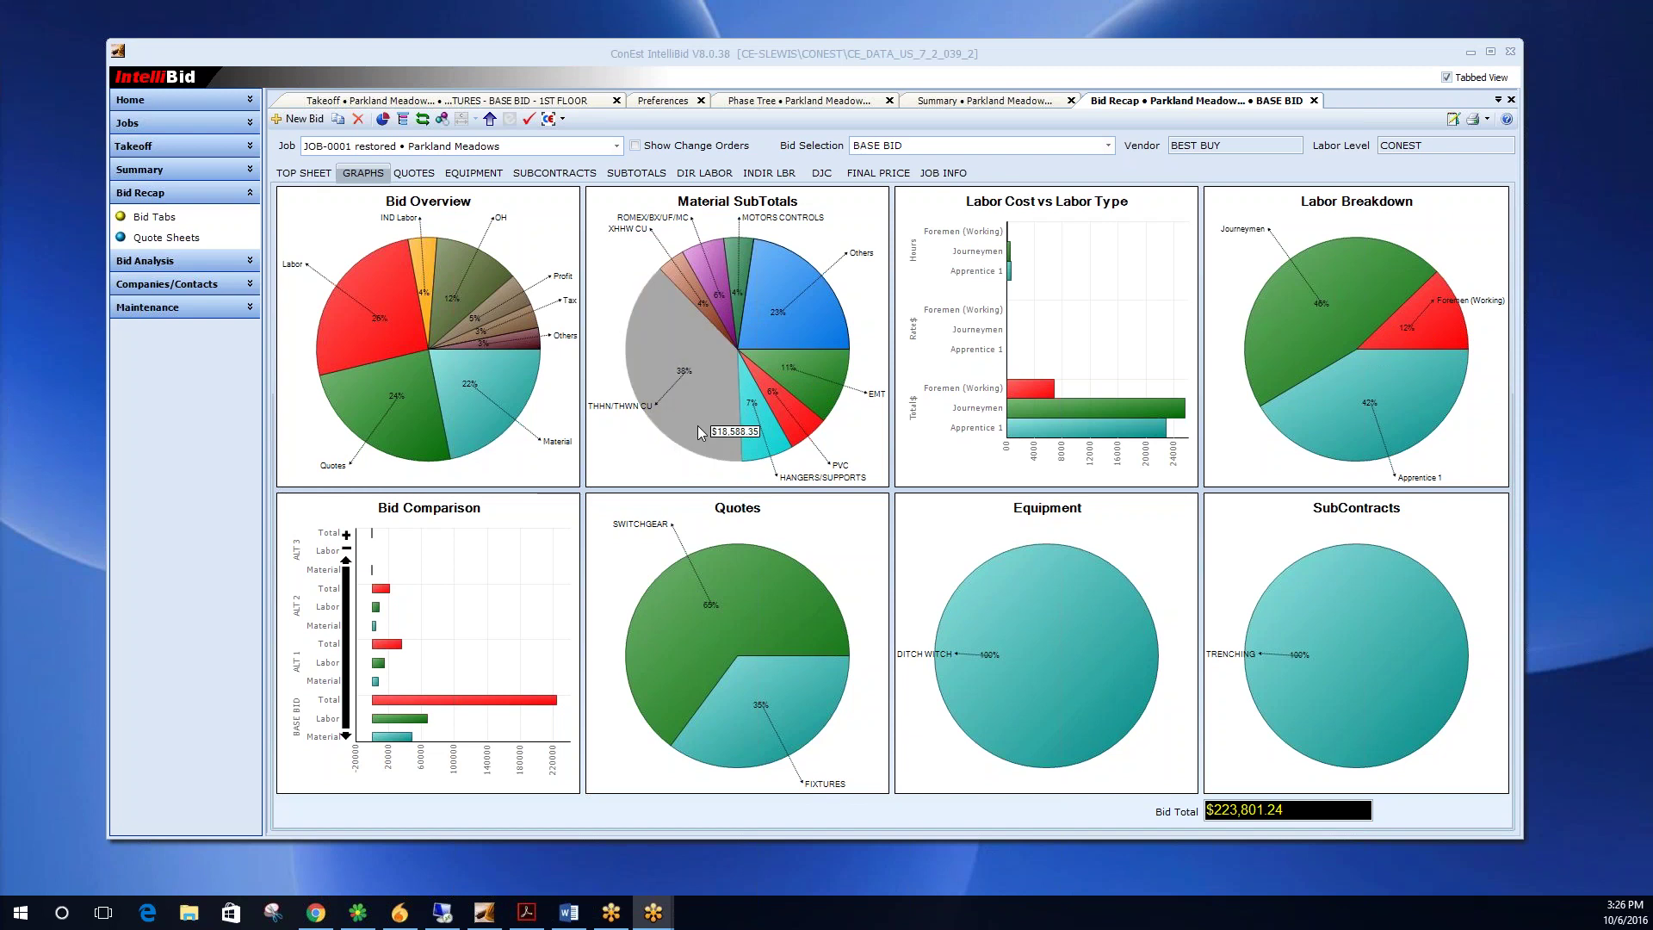
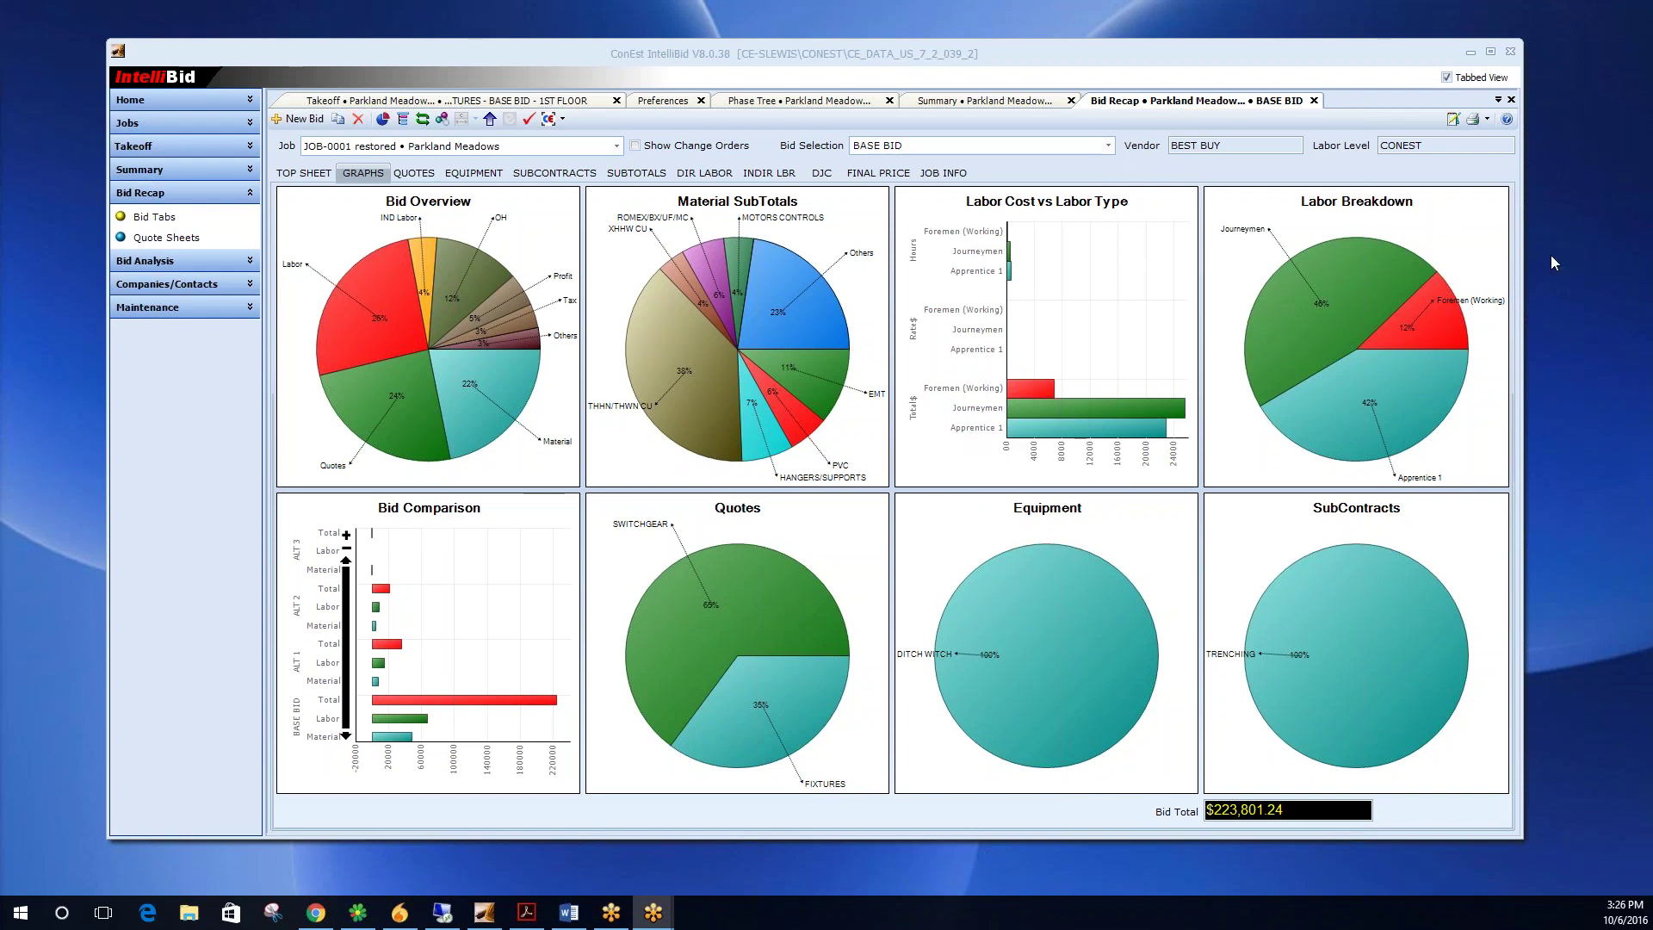
{"action": "mouse_move", "coordinate": [1325, 308]}
{"action": "mouse_move", "coordinate": [1426, 332]}
{"action": "mouse_move", "coordinate": [1405, 445]}
{"action": "mouse_move", "coordinate": [747, 757]}
{"action": "mouse_move", "coordinate": [732, 644]}
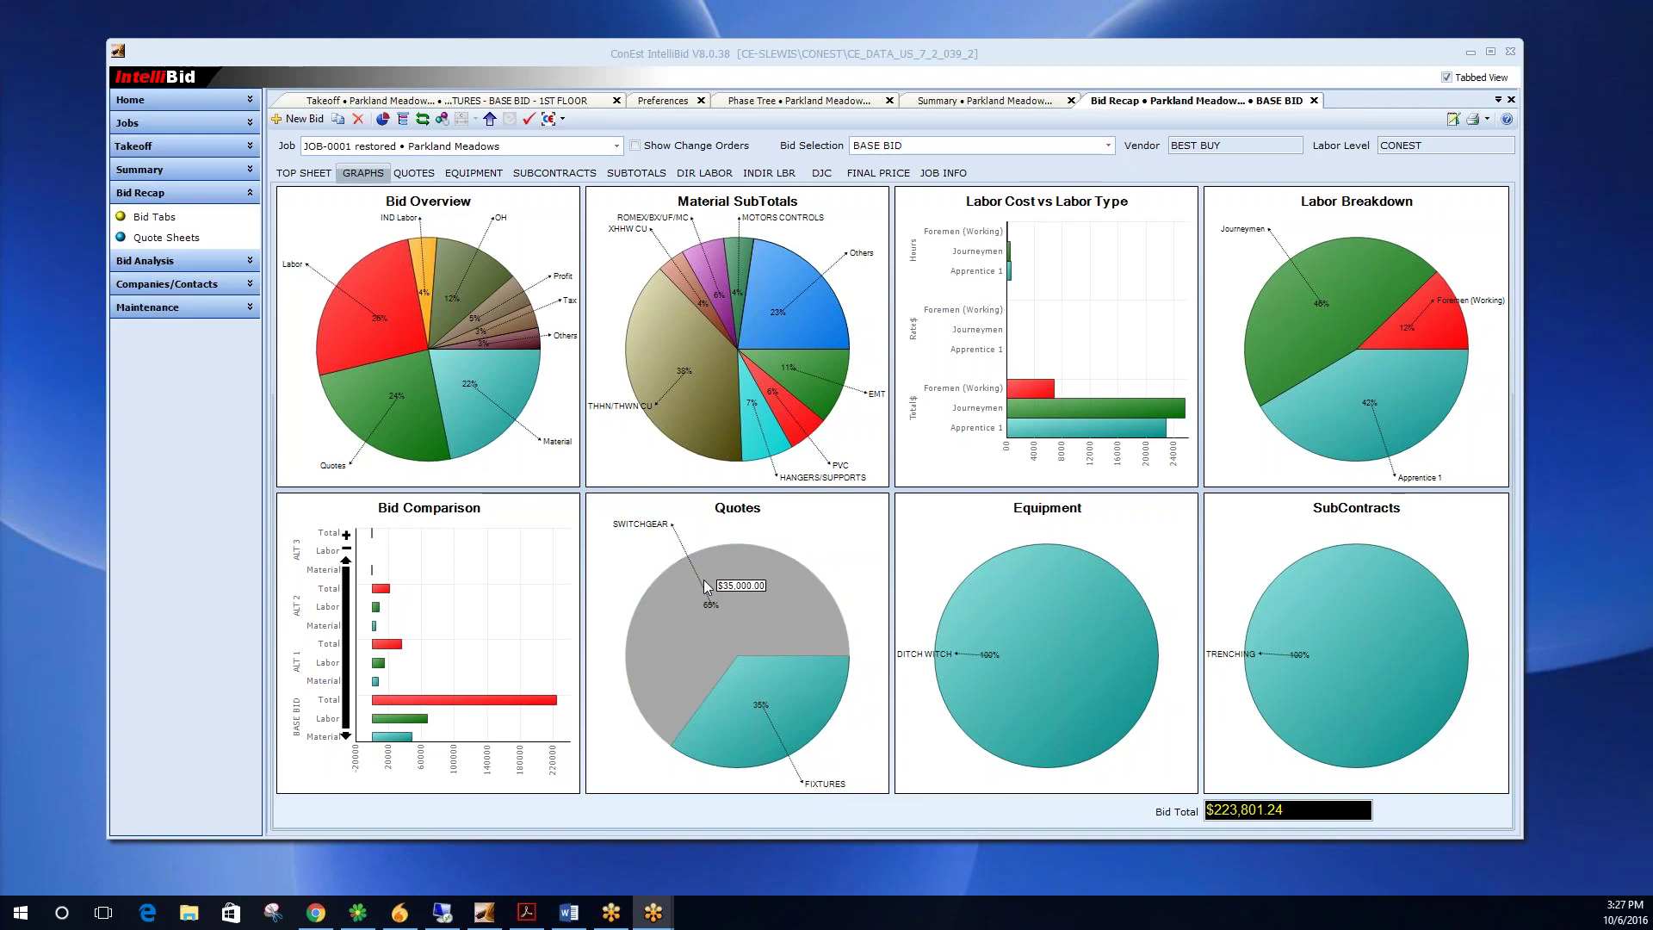
{"action": "mouse_move", "coordinate": [774, 715]}
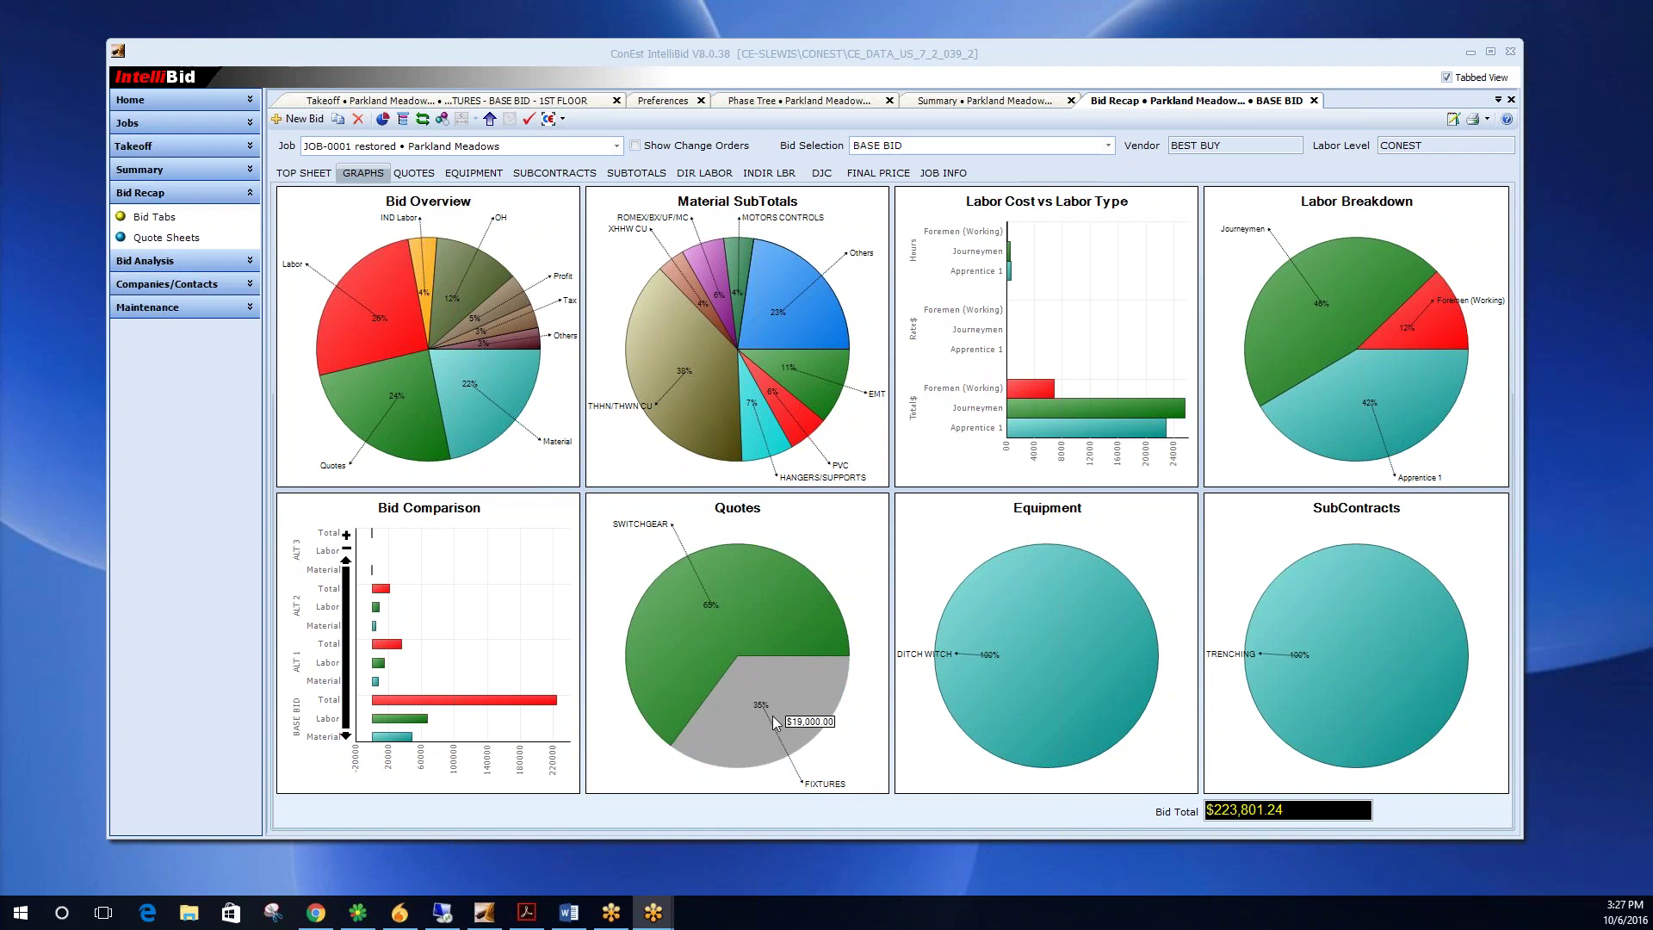
{"action": "mouse_move", "coordinate": [1031, 652]}
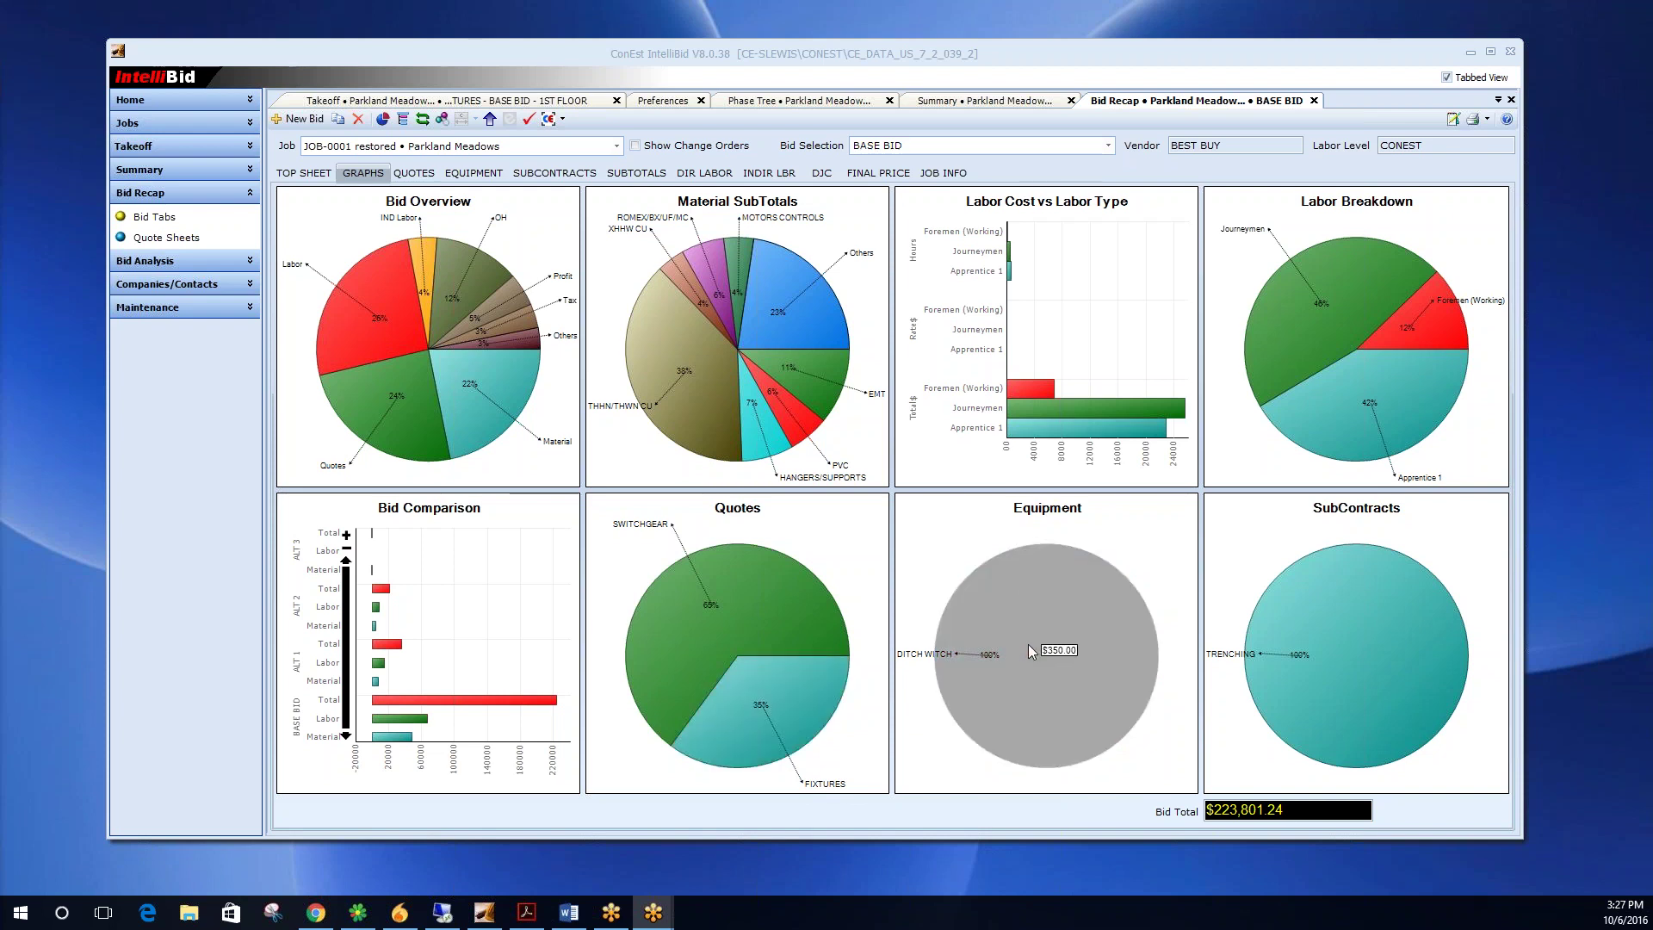
{"action": "mouse_move", "coordinate": [1375, 564]}
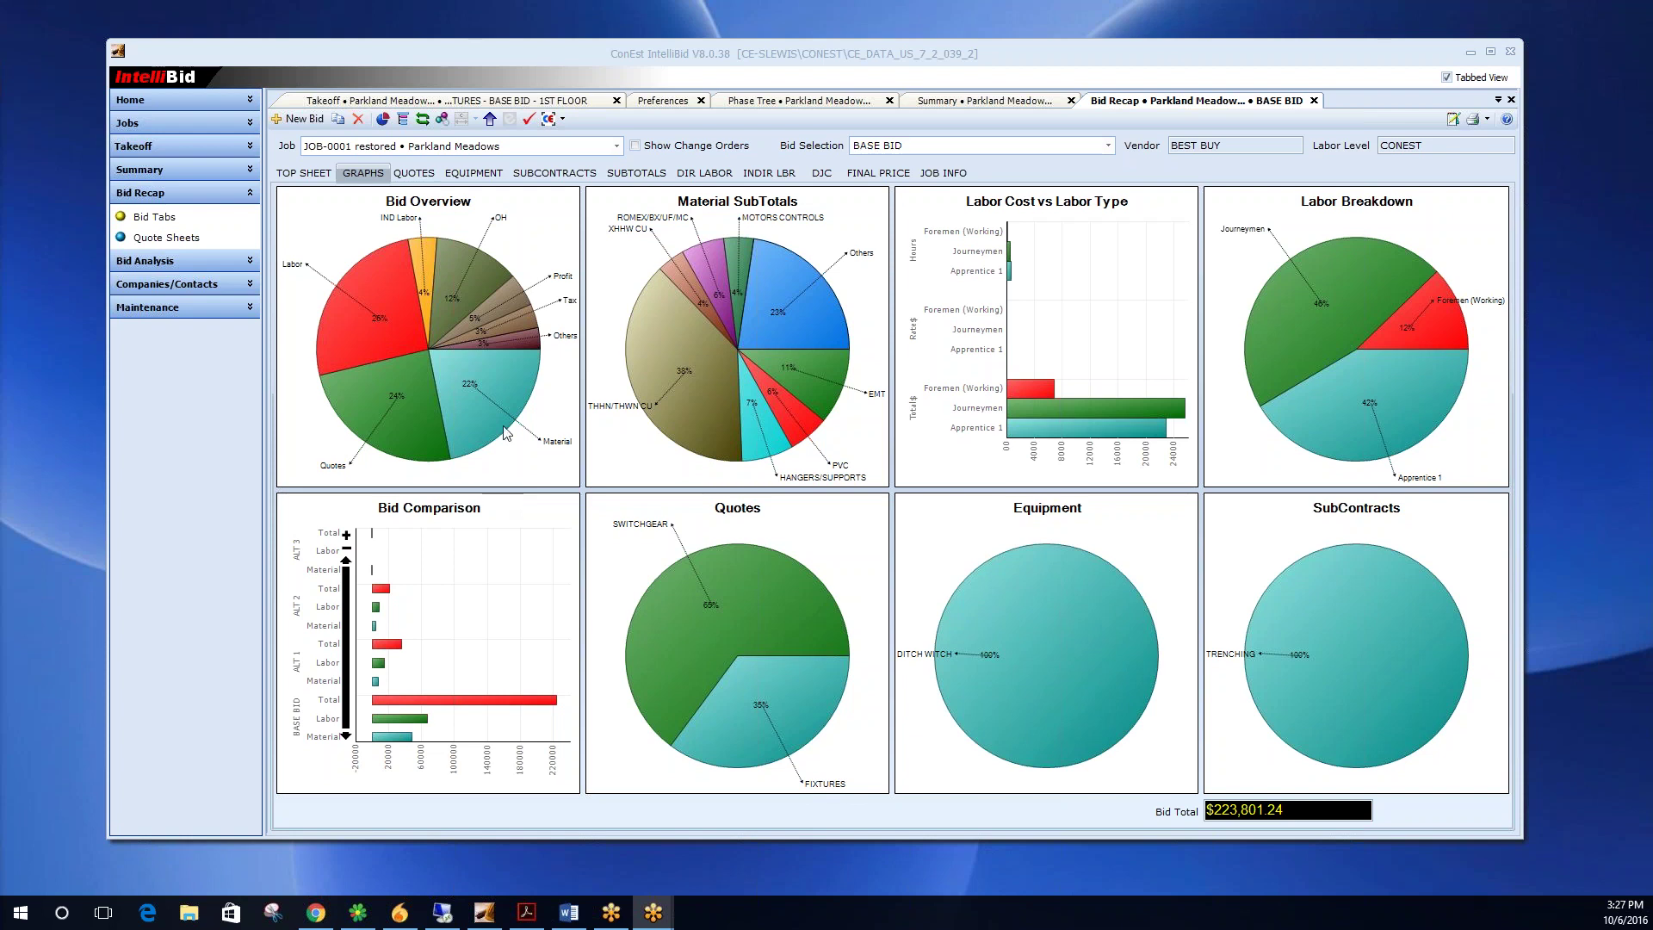
Open the Material SubTotals chart in its own larger window, move it aside, and inspect its slices.
{"action": "mouse_move", "coordinate": [730, 329]}
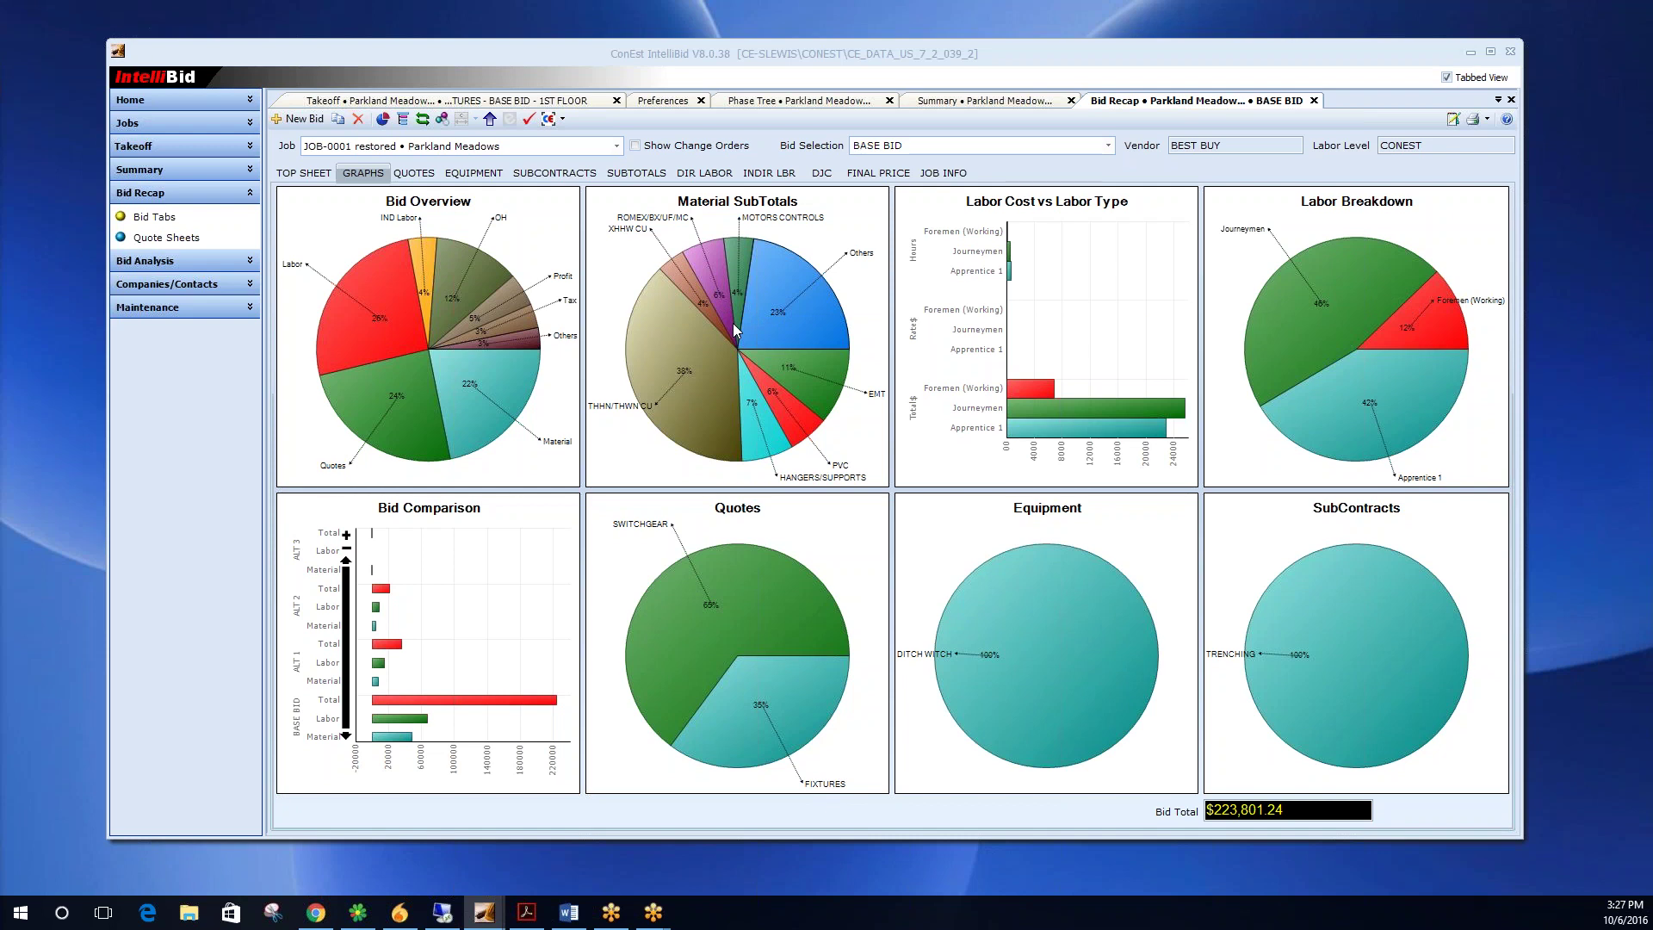
{"action": "double_click", "coordinate": [735, 331]}
{"action": "left_click_drag", "start_coordinate": [683, 166], "coordinate": [1101, 201]}
{"action": "mouse_move", "coordinate": [1143, 272]}
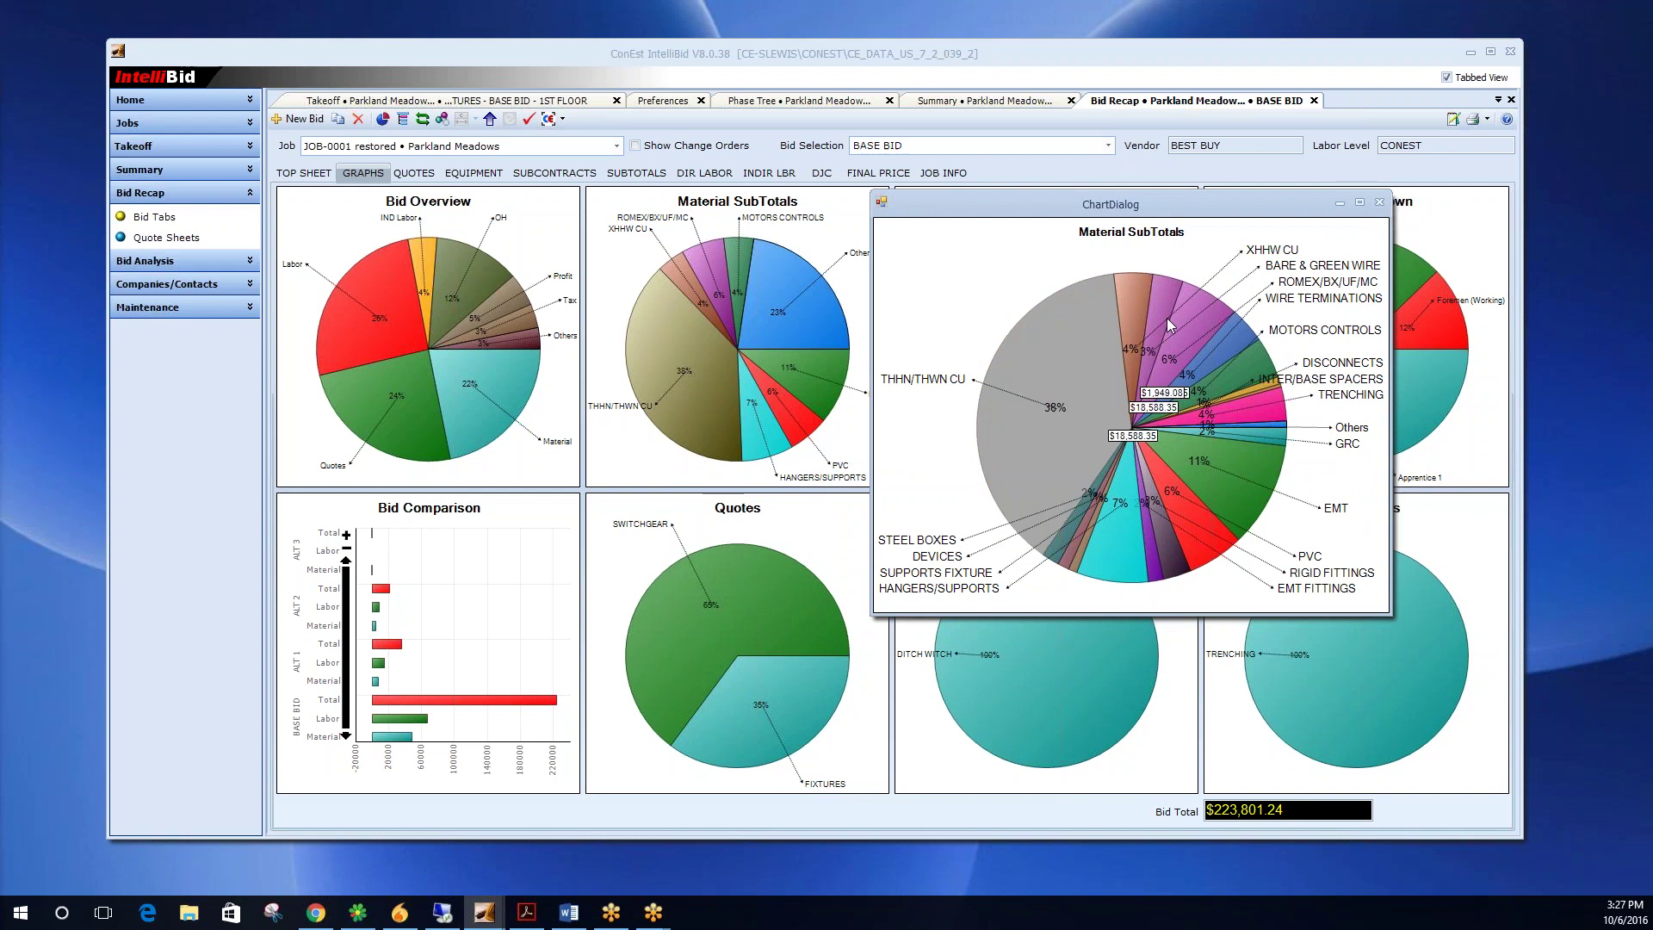
Close the enlarged Material SubTotals chart, review the labor charts, and return to the base bid's top sheet.
{"action": "left_click", "coordinate": [1380, 202]}
{"action": "mouse_move", "coordinate": [1357, 355]}
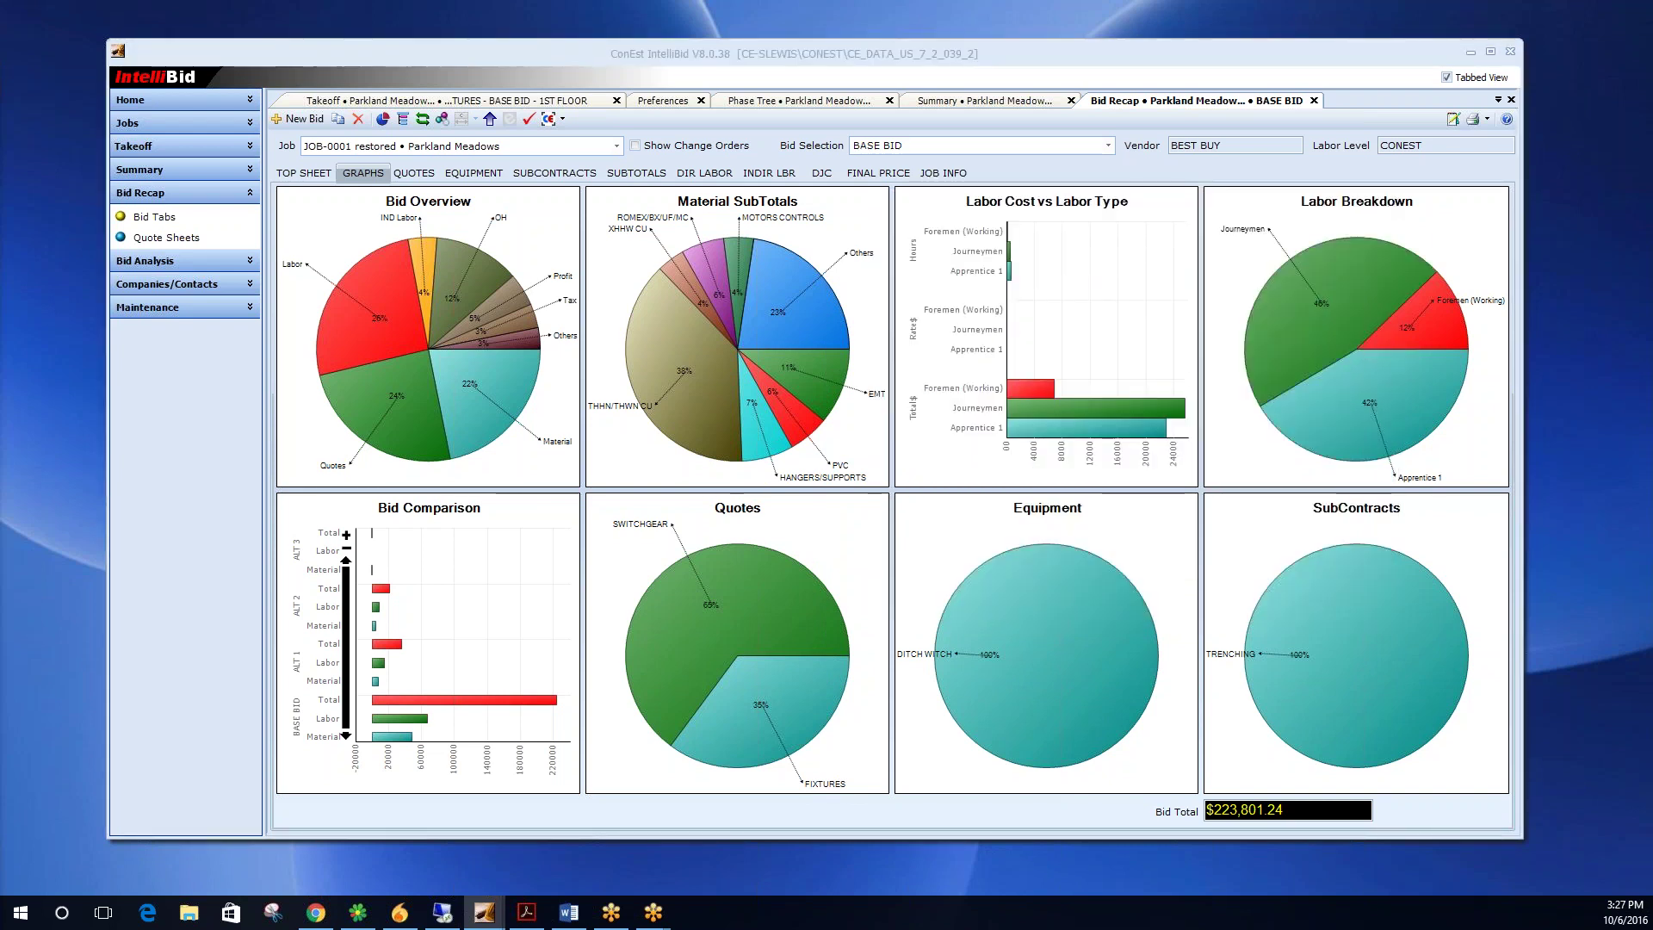
{"action": "left_click_drag", "start_coordinate": [0, 222], "coordinate": [839, 244]}
{"action": "left_click", "coordinate": [1215, 236]}
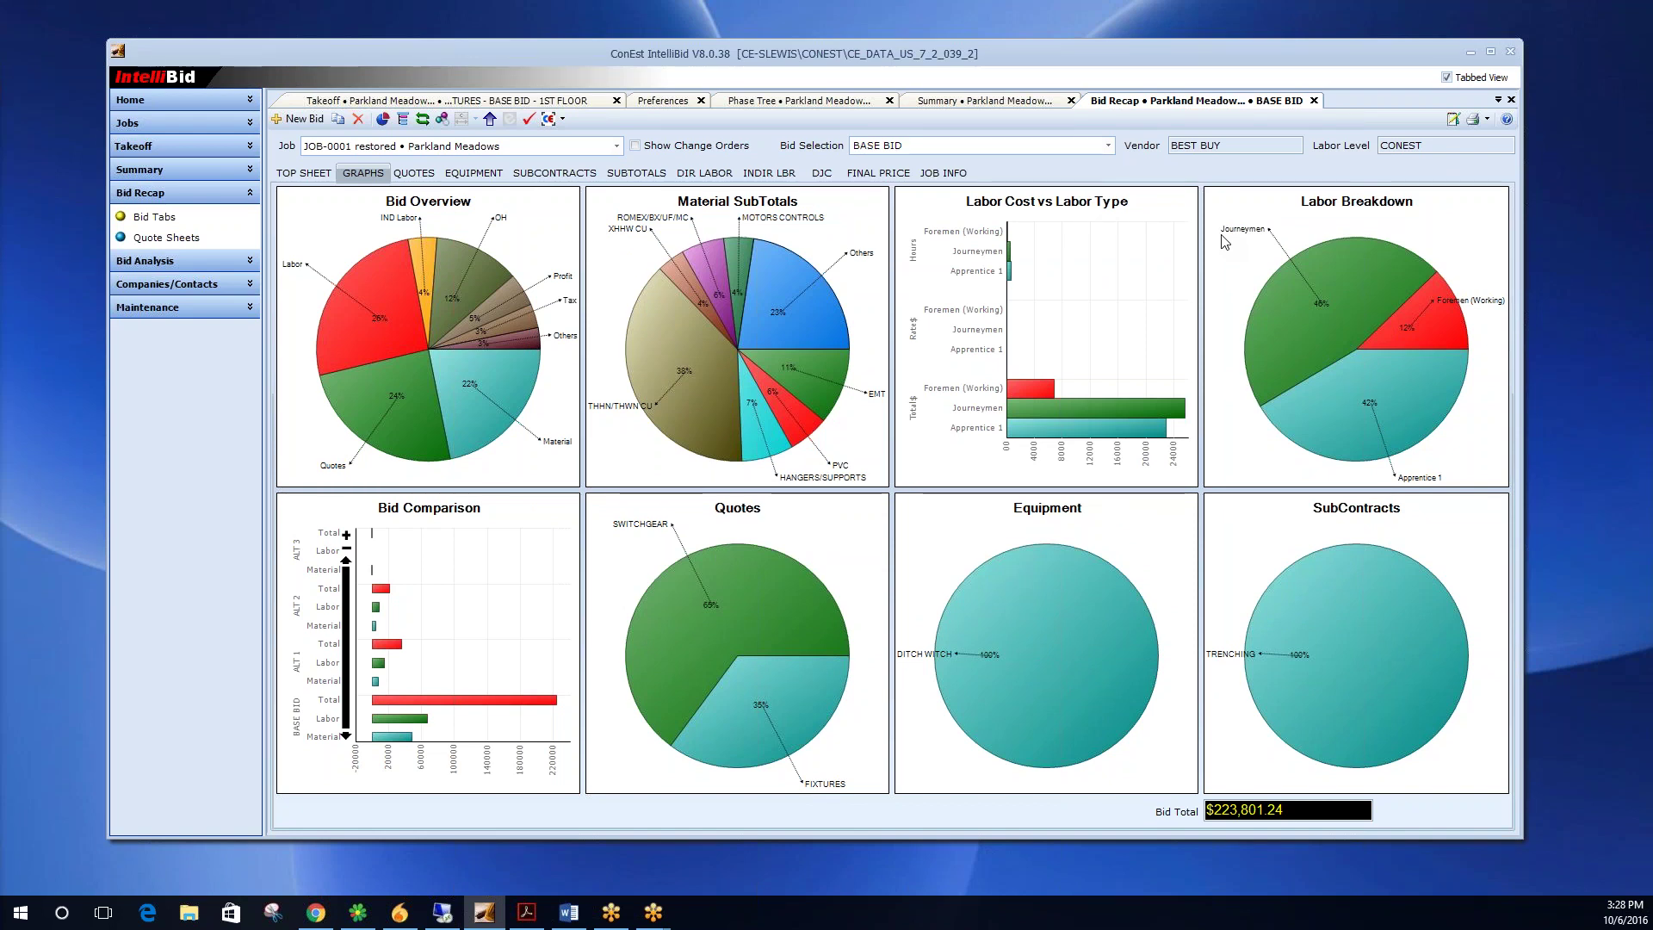
{"action": "left_click", "coordinate": [323, 174]}
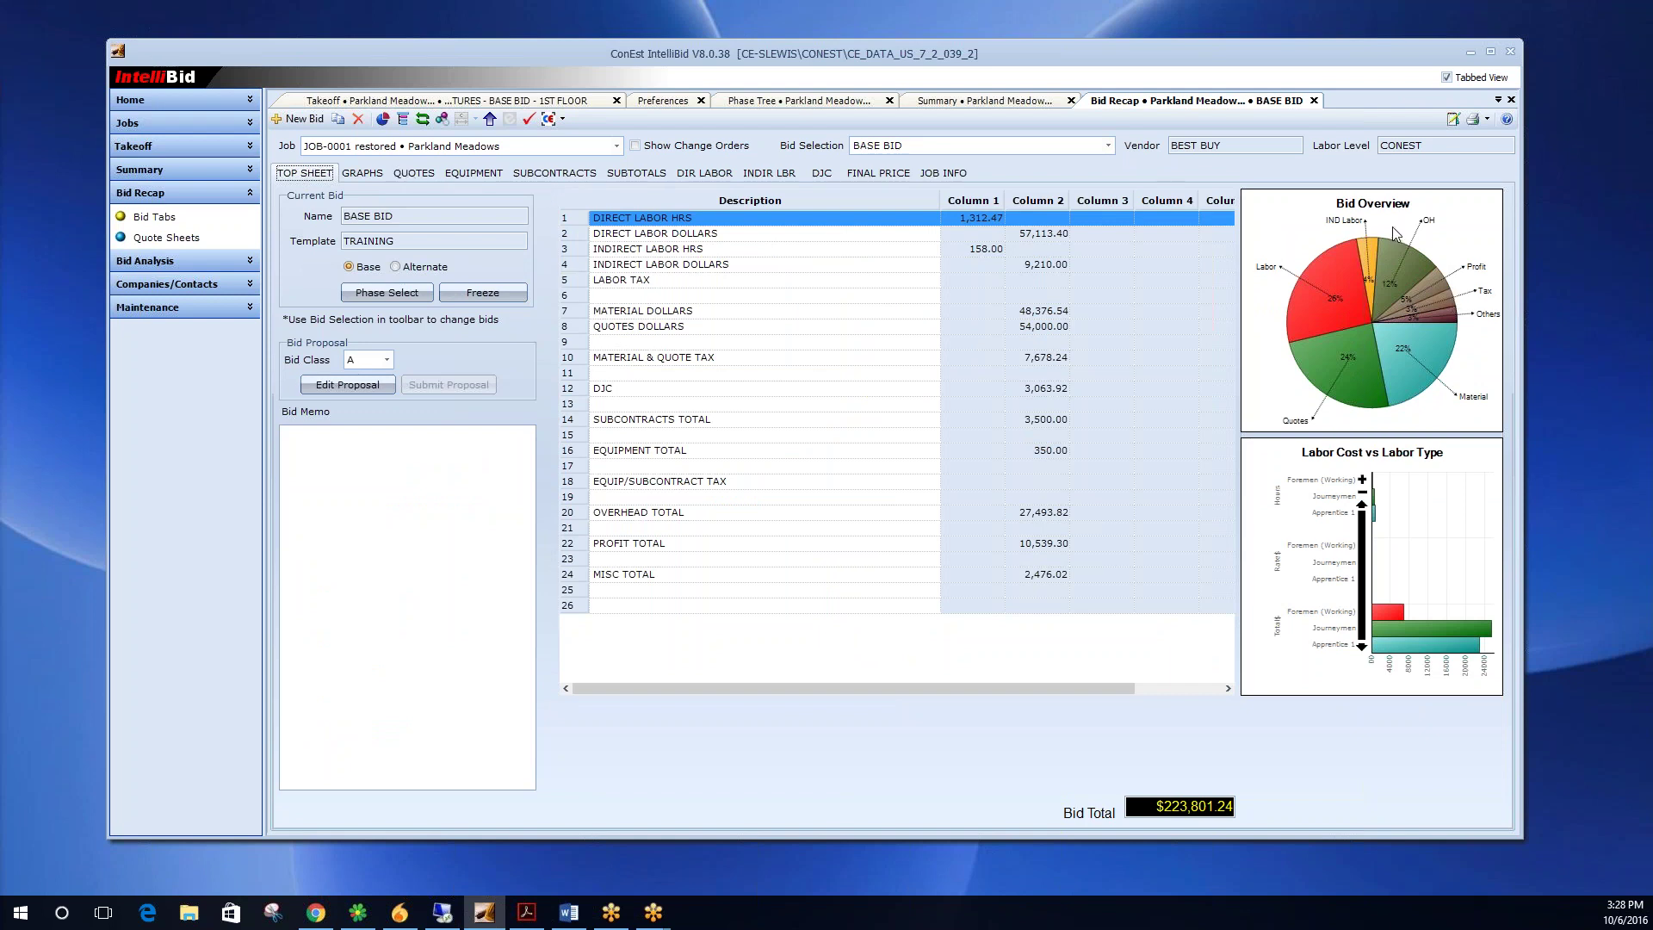
{"action": "mouse_move", "coordinate": [1359, 247]}
Rename the top sheet's Column 1 header to "HOUR%" and the Column 2 header to "TOTAL $".
{"action": "double_click", "coordinate": [955, 204]}
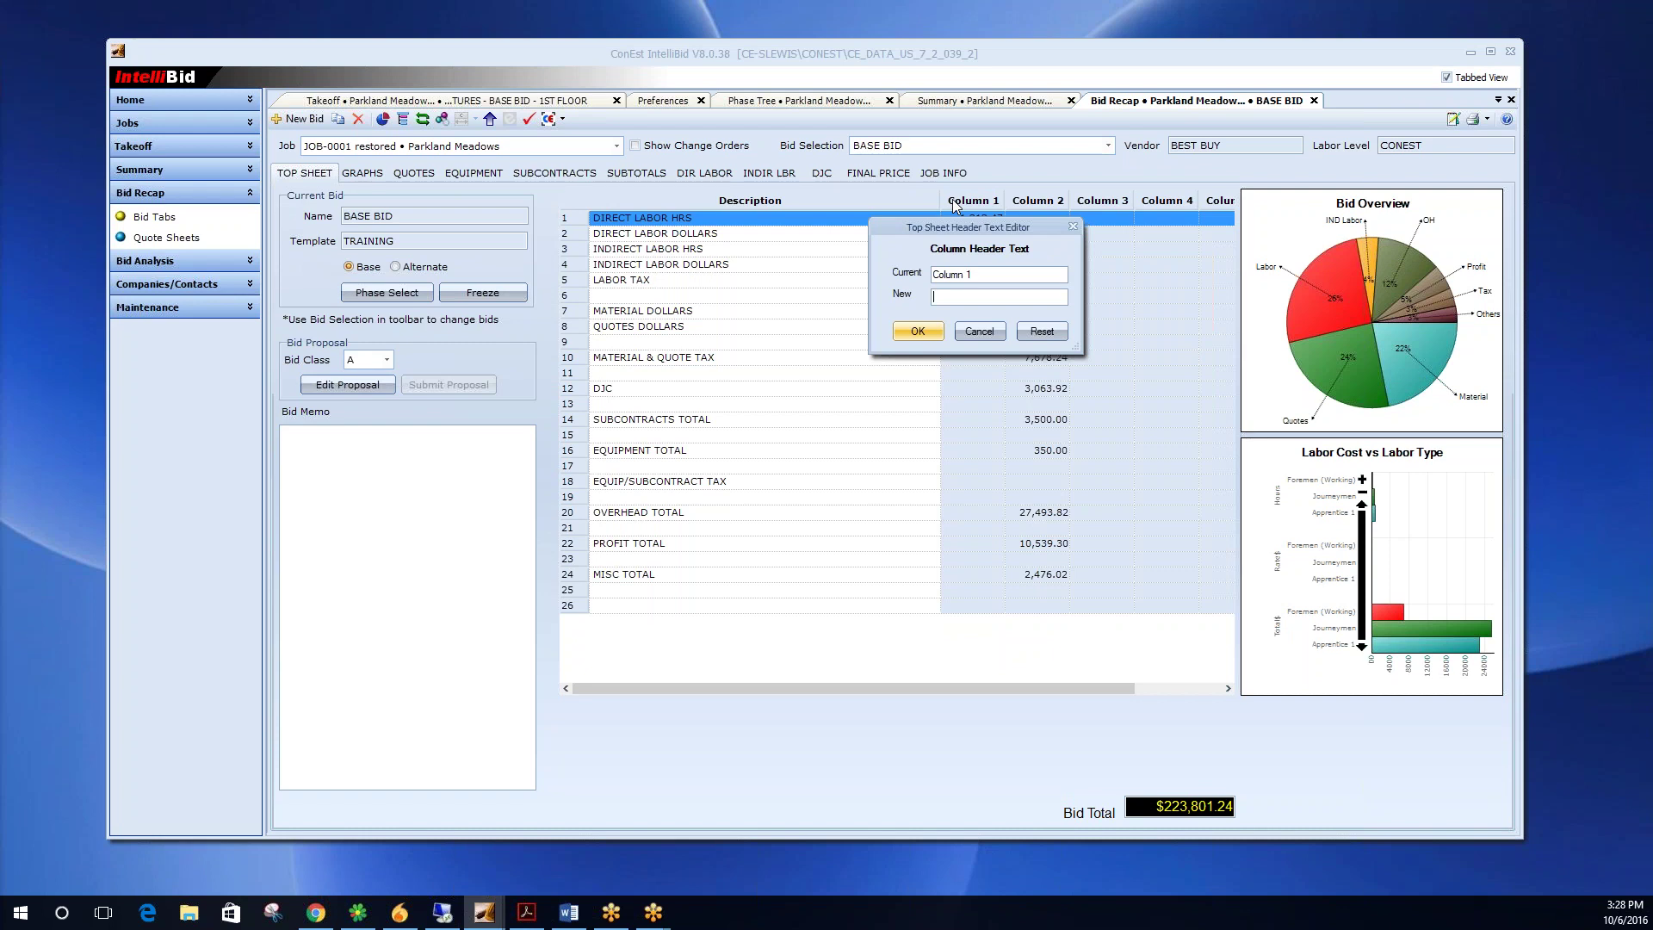
{"action": "type", "text": "HOUR"}
{"action": "left_click", "coordinate": [939, 332]}
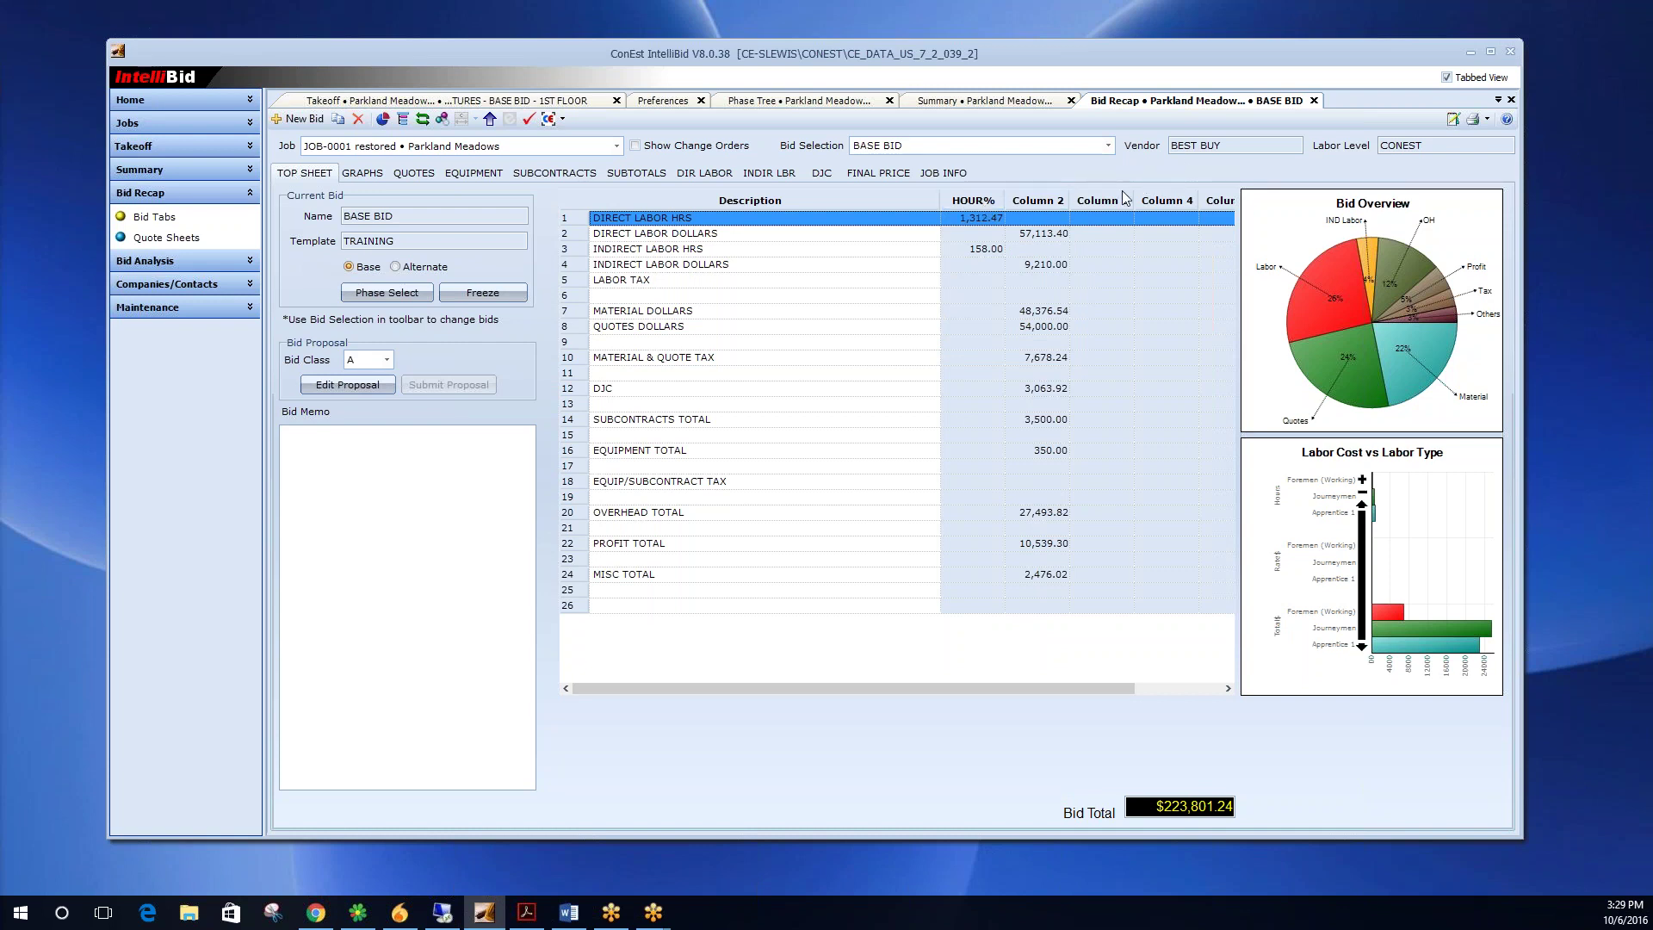
{"action": "double_click", "coordinate": [1043, 201]}
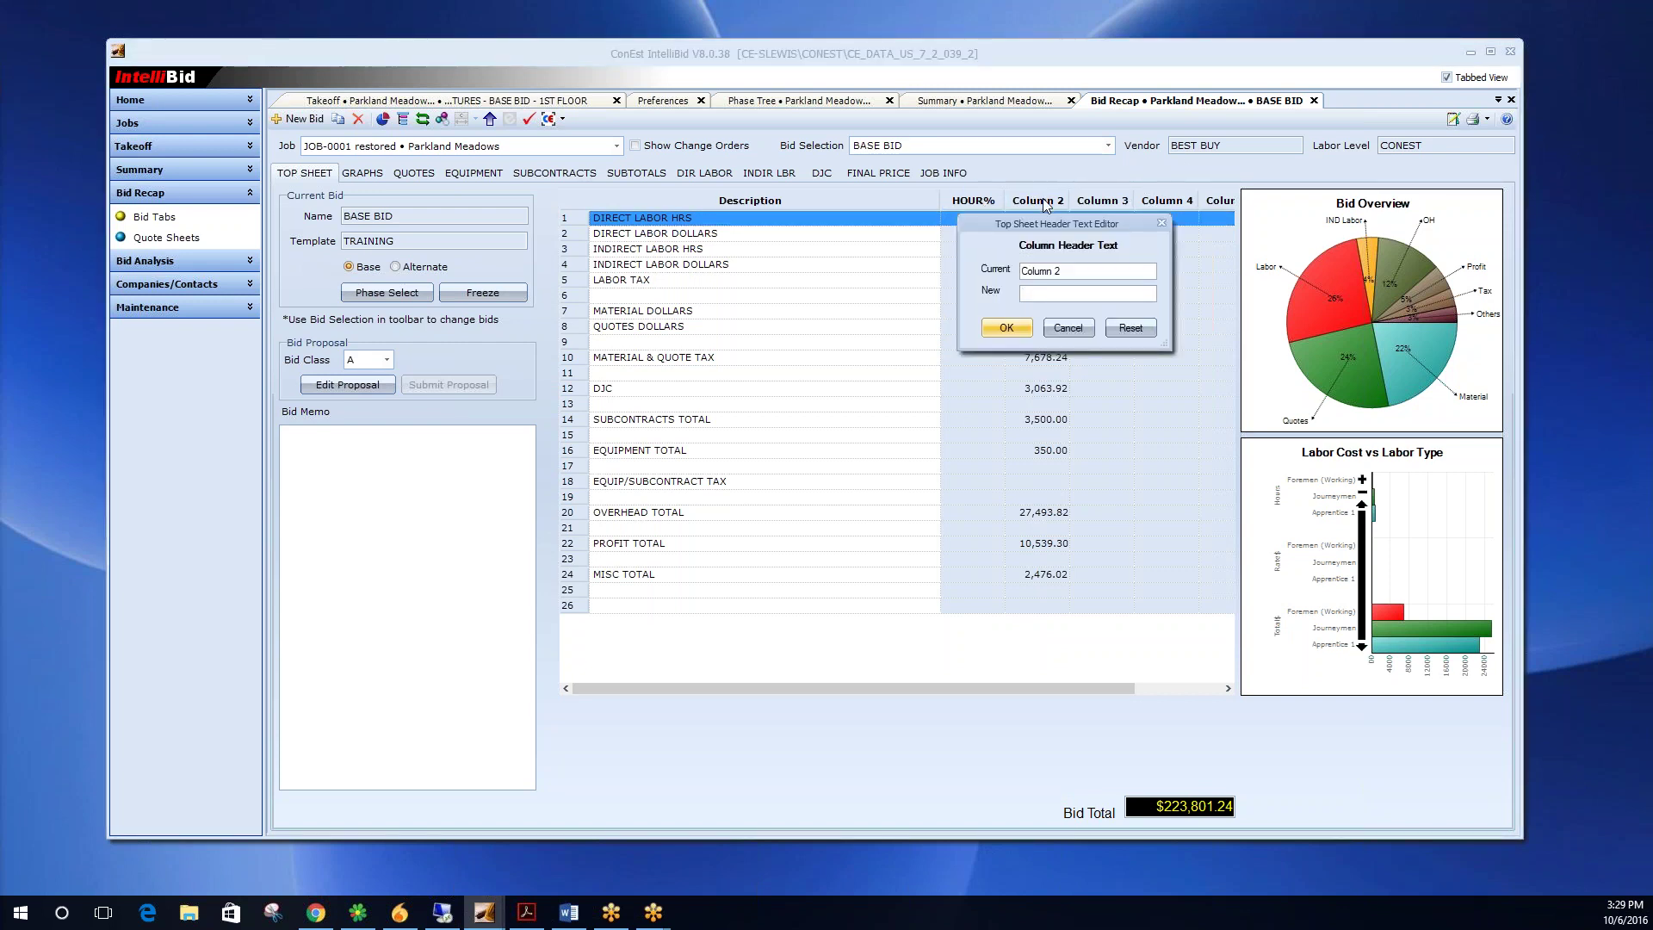
{"action": "type", "text": "TOTAL $"}
{"action": "left_click", "coordinate": [1019, 331]}
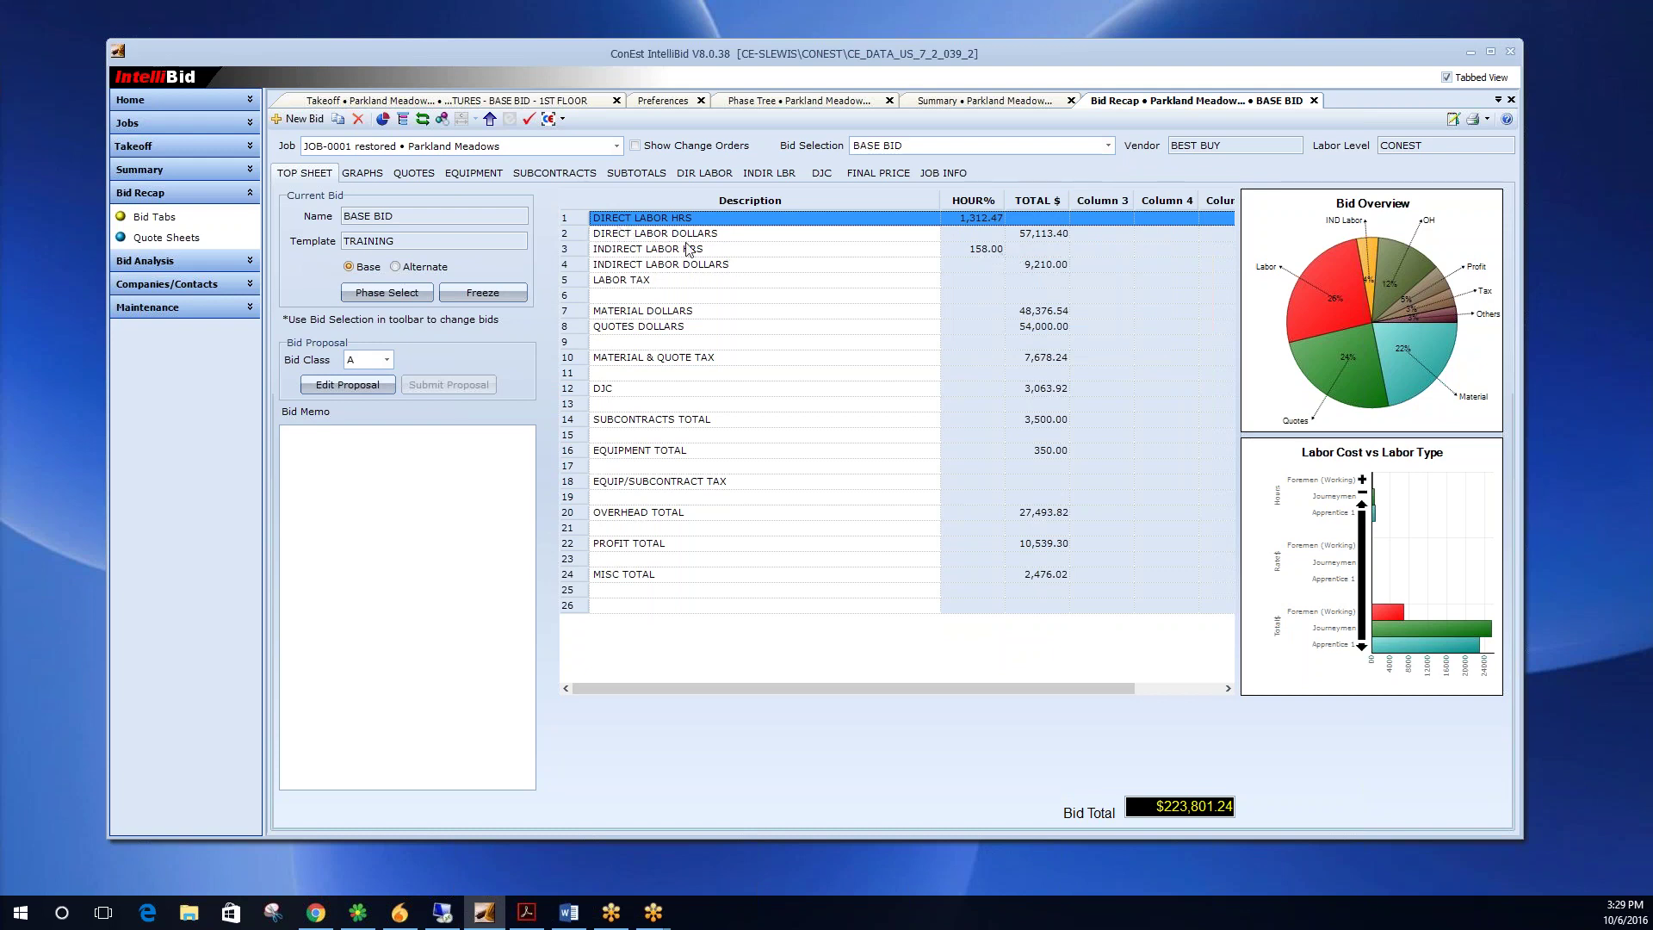
Insert a row above DIRECT LABOR DOLLARS in the top sheet and describe it as "Journeyman $".
{"action": "left_click", "coordinate": [582, 235]}
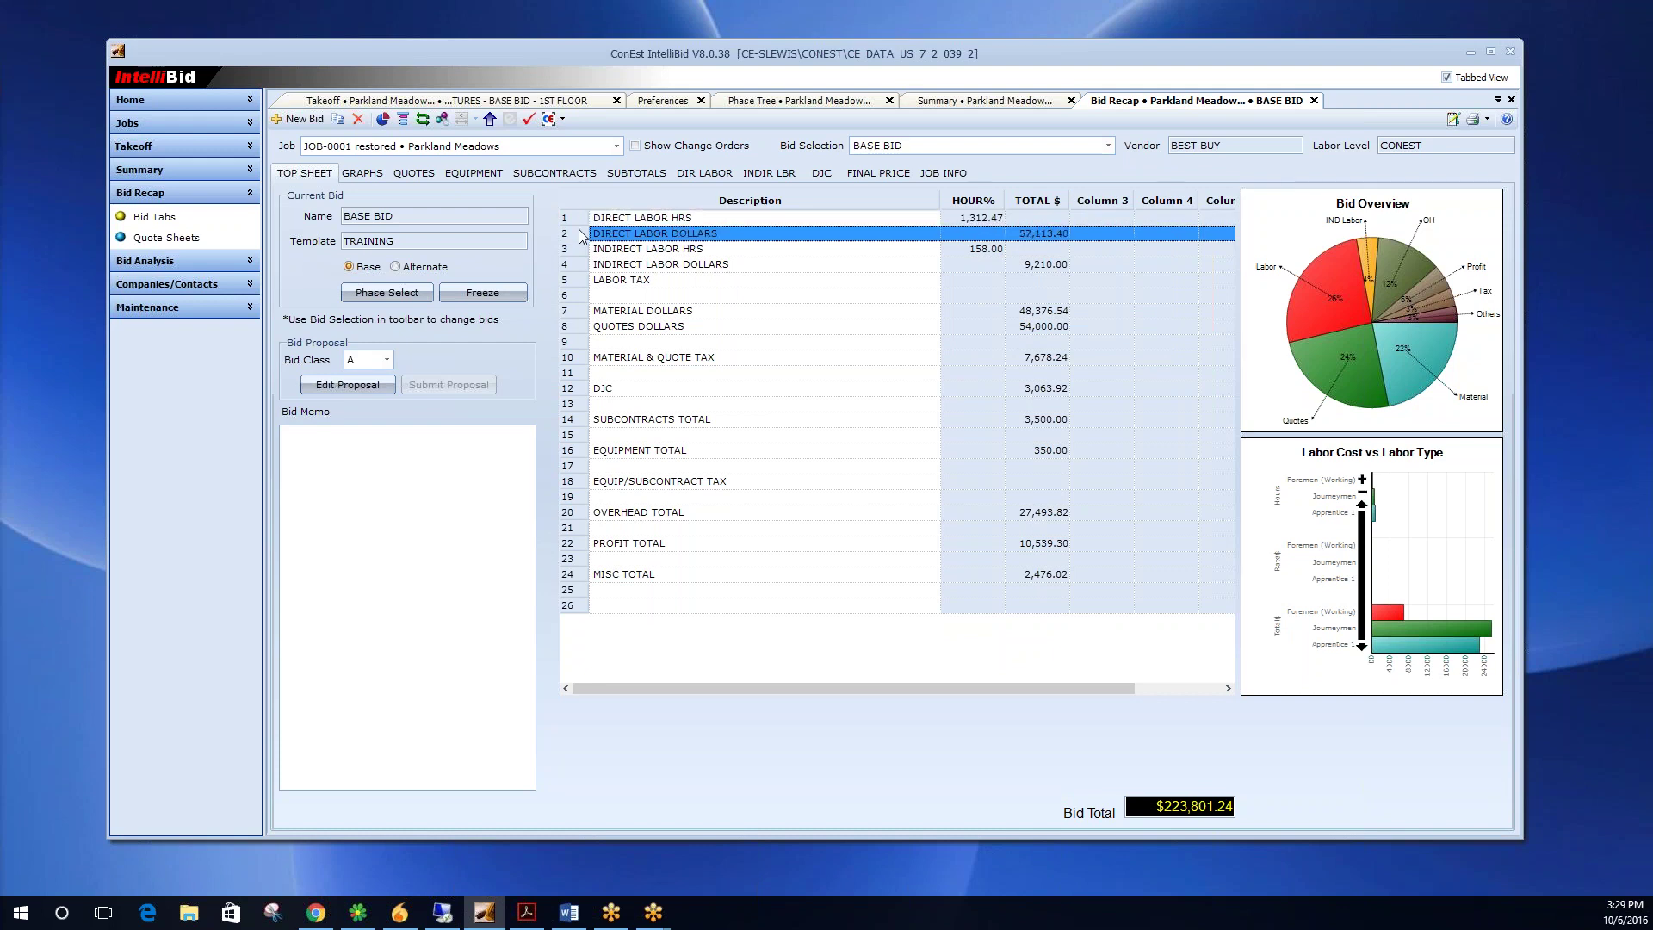
{"action": "right_click", "coordinate": [580, 231]}
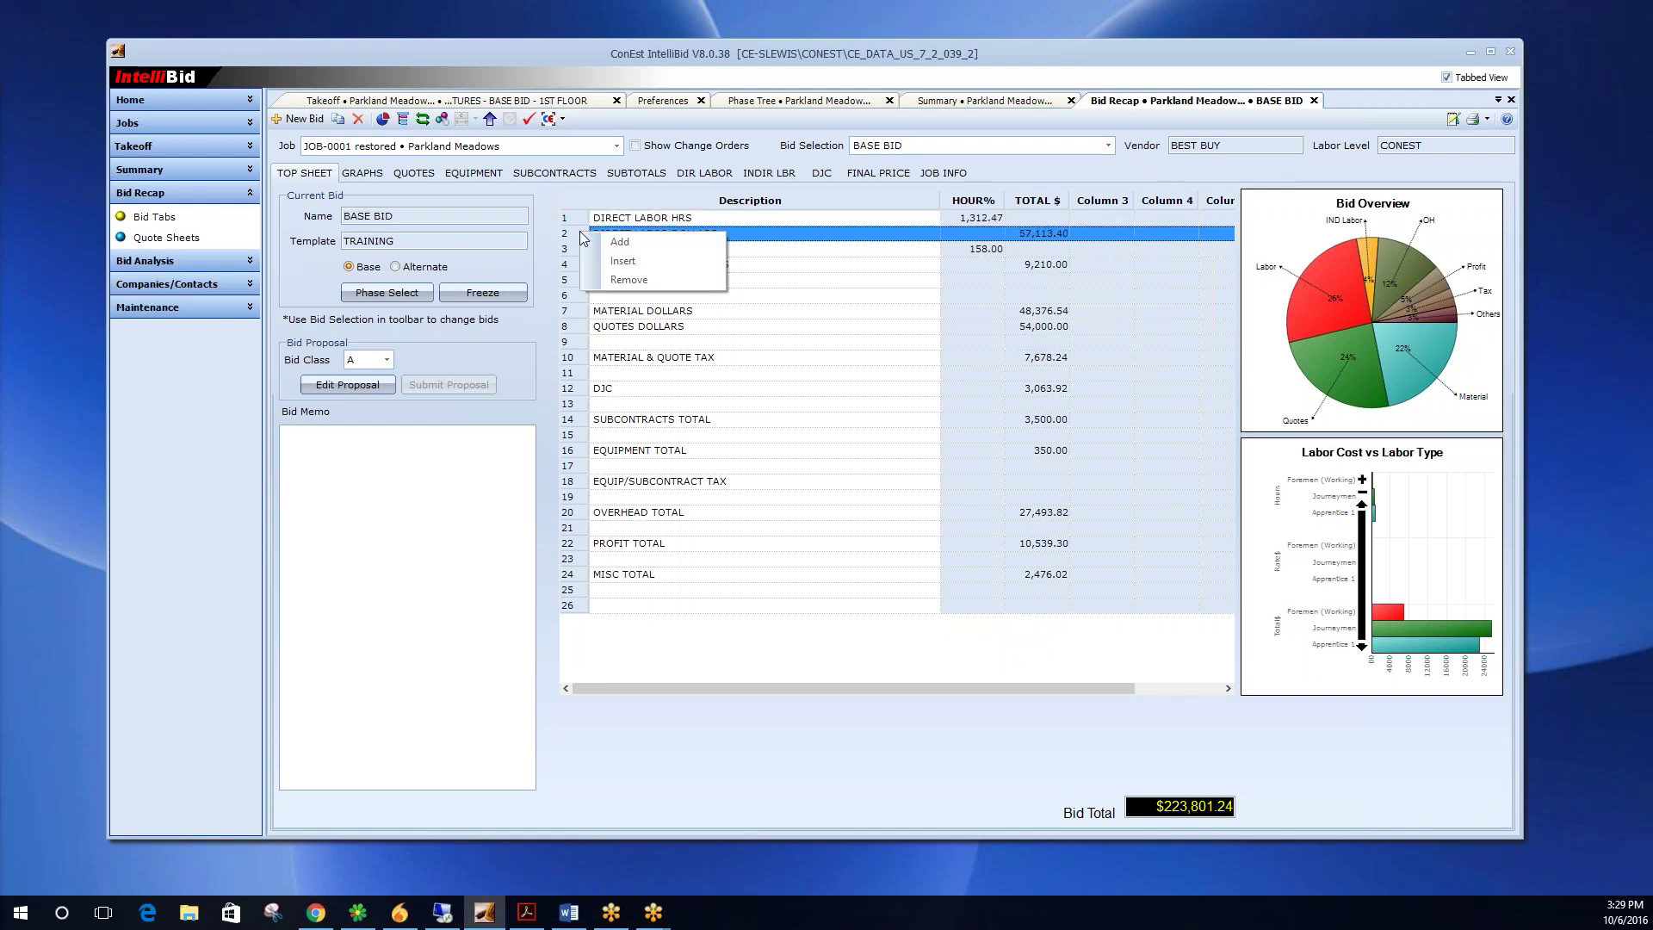
{"action": "left_click", "coordinate": [633, 258]}
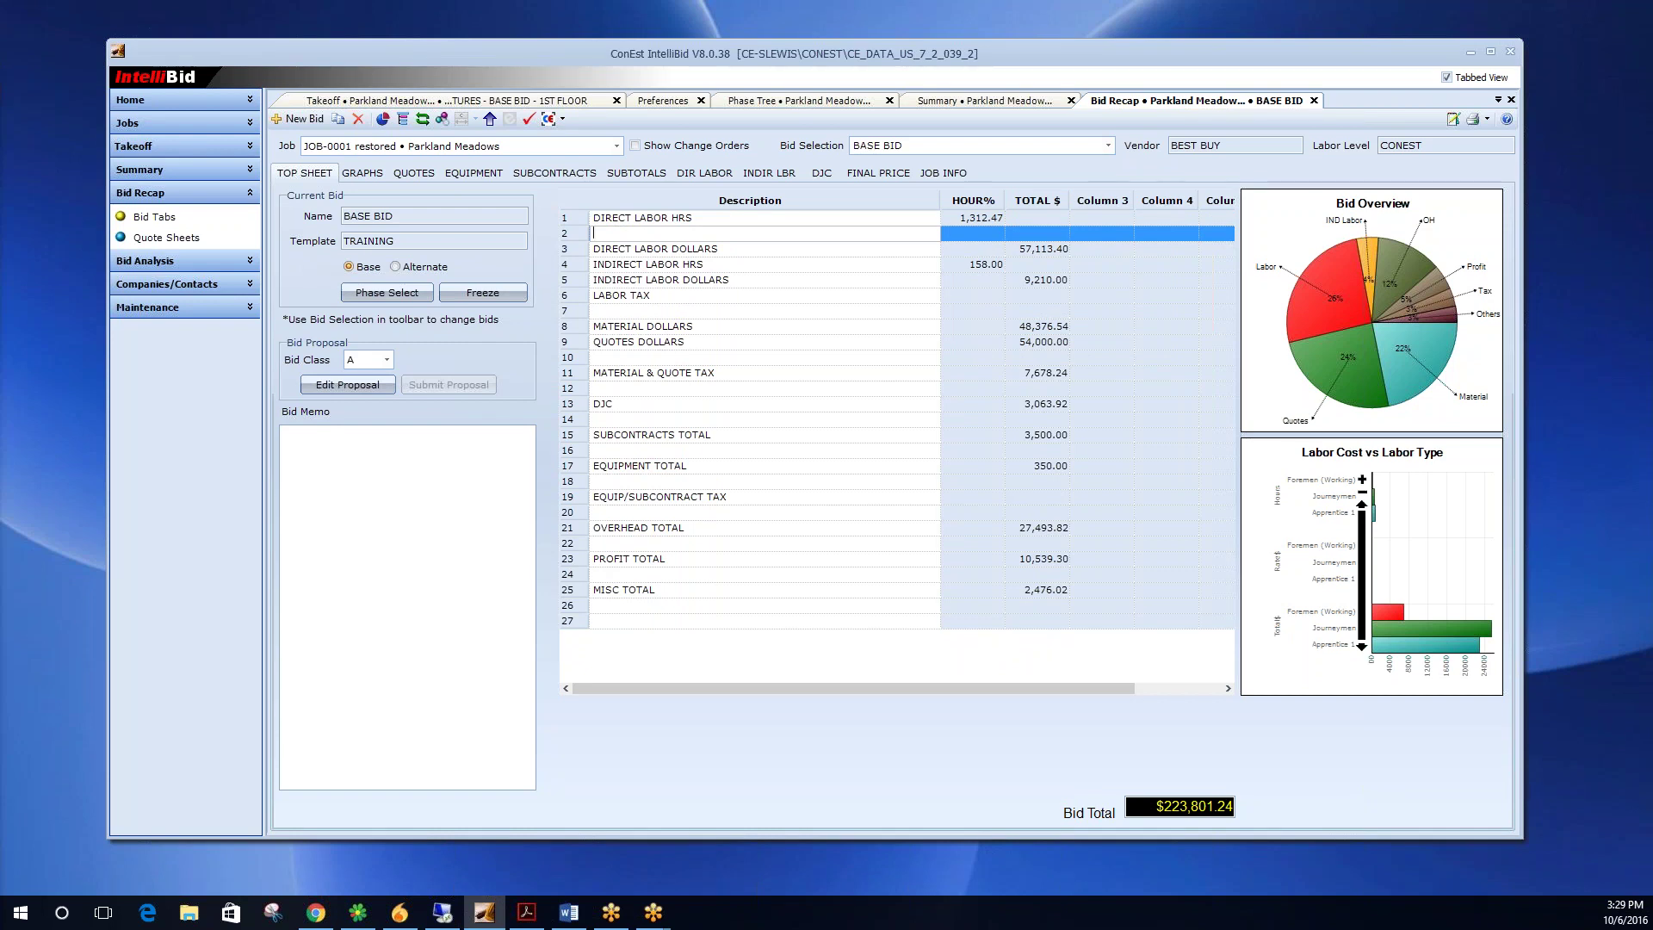
{"action": "type", "text": "Journeyman $"}
{"action": "key", "text": "Return"}
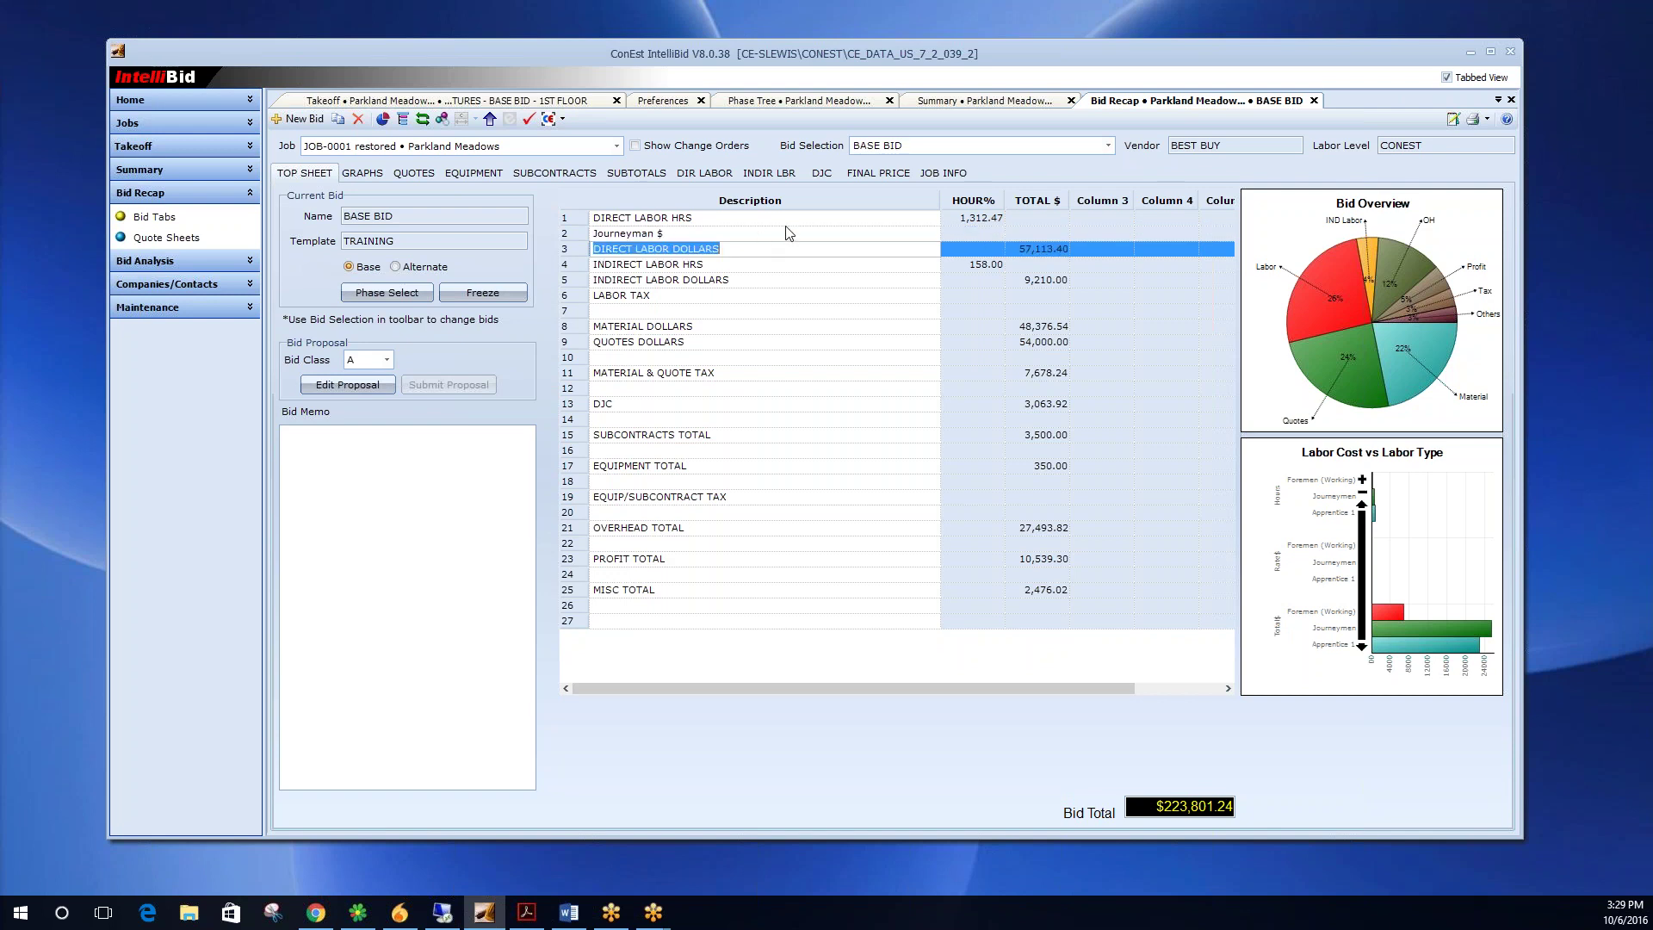
Look up the regular-hours JOURNEYMEN extension in direct labor and reference its cell, M10, in the Journeyman $ row's TOTAL $ column.
{"action": "left_click", "coordinate": [566, 235]}
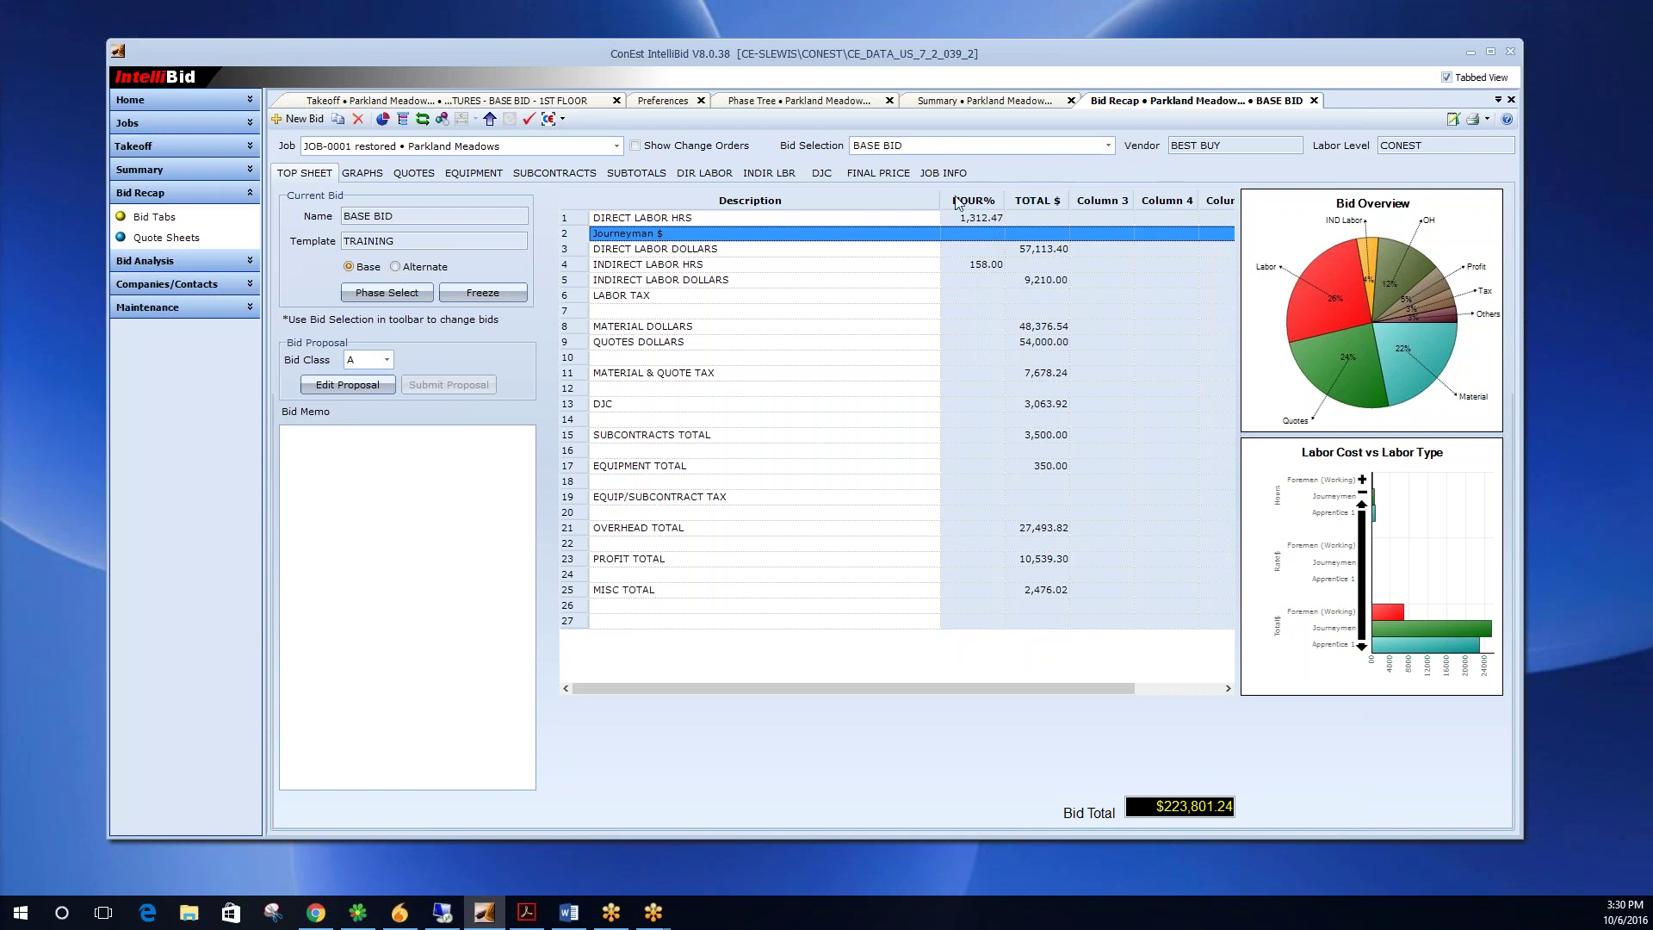
{"action": "left_click", "coordinate": [704, 173]}
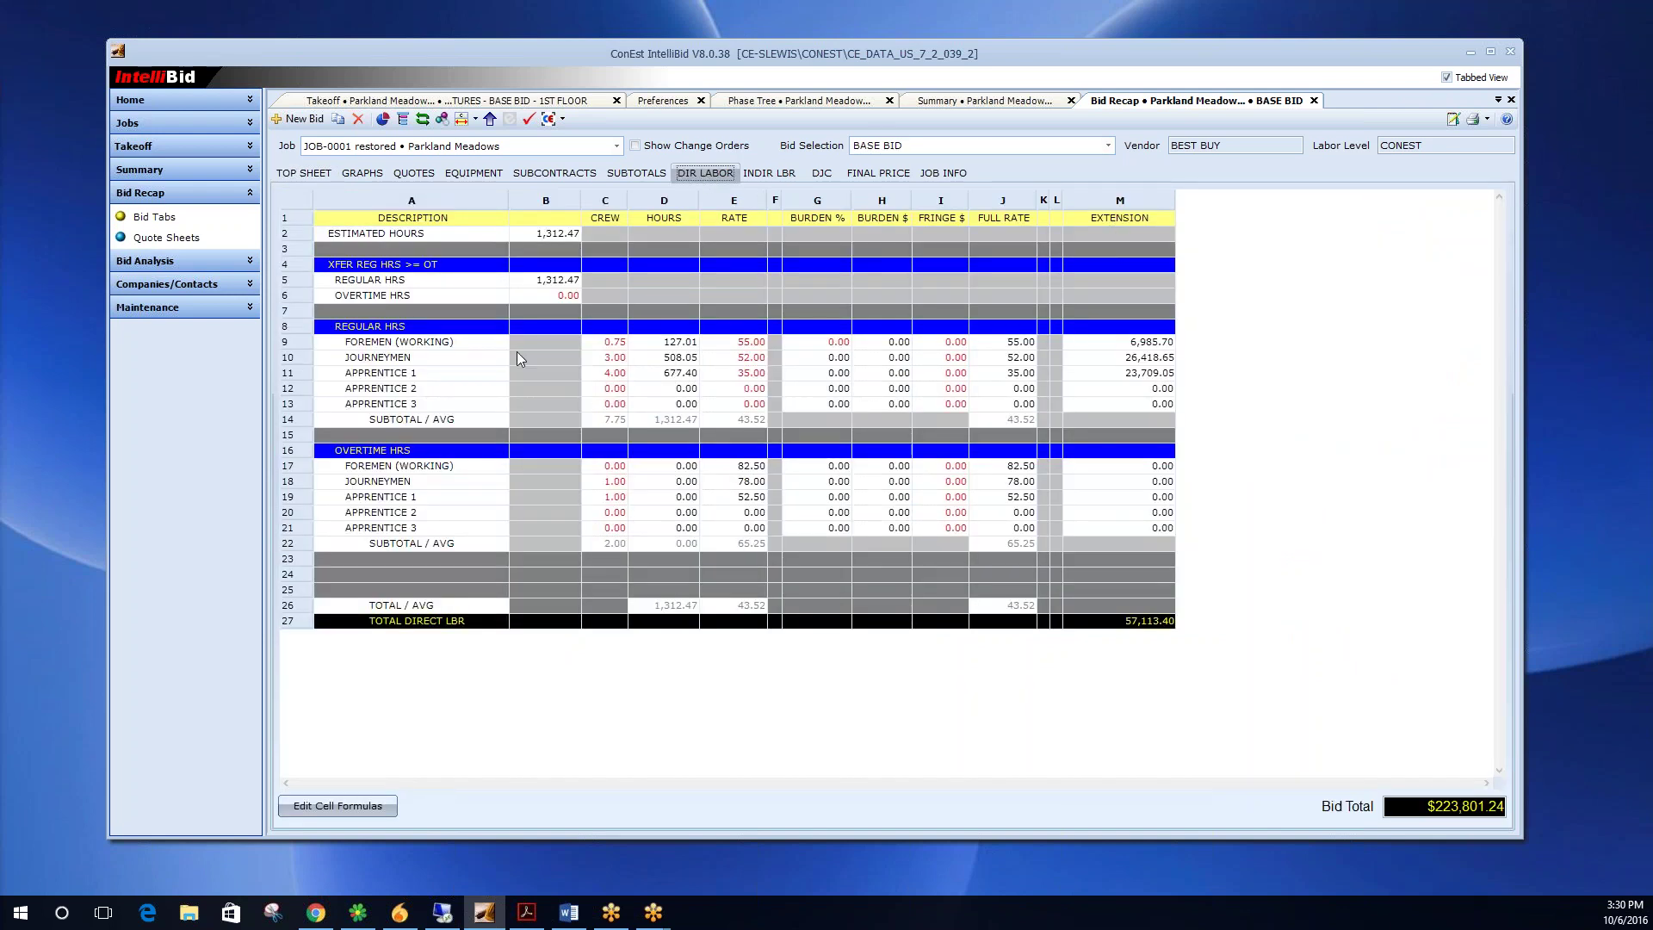
{"action": "left_click", "coordinate": [297, 360]}
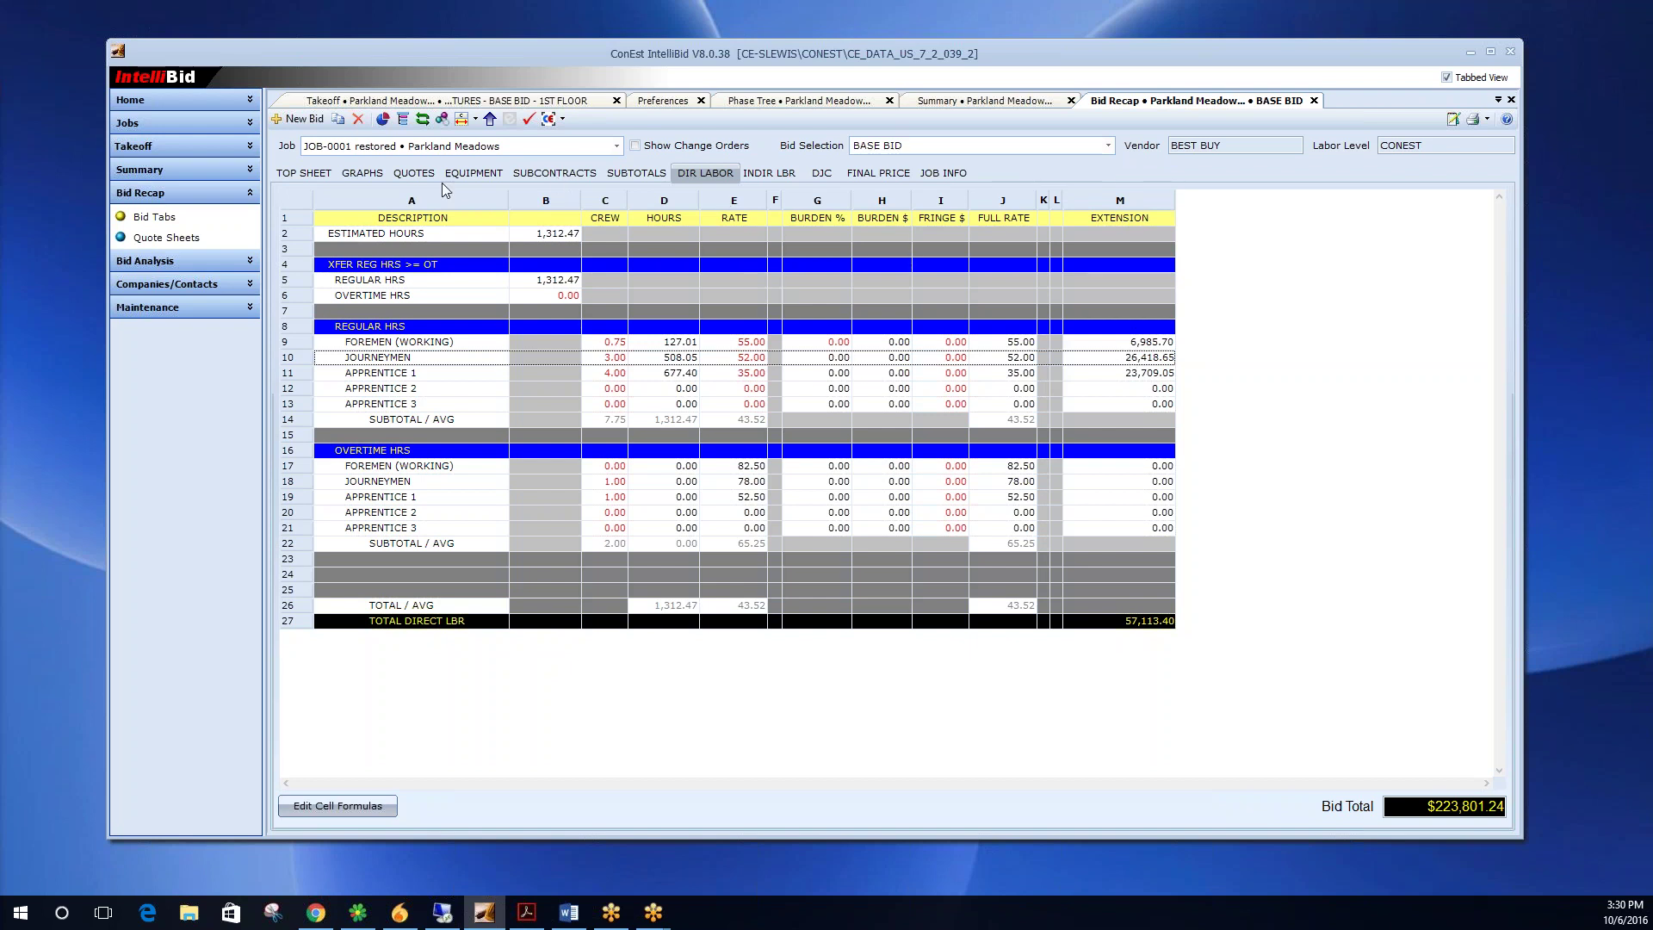
{"action": "left_click", "coordinate": [312, 175]}
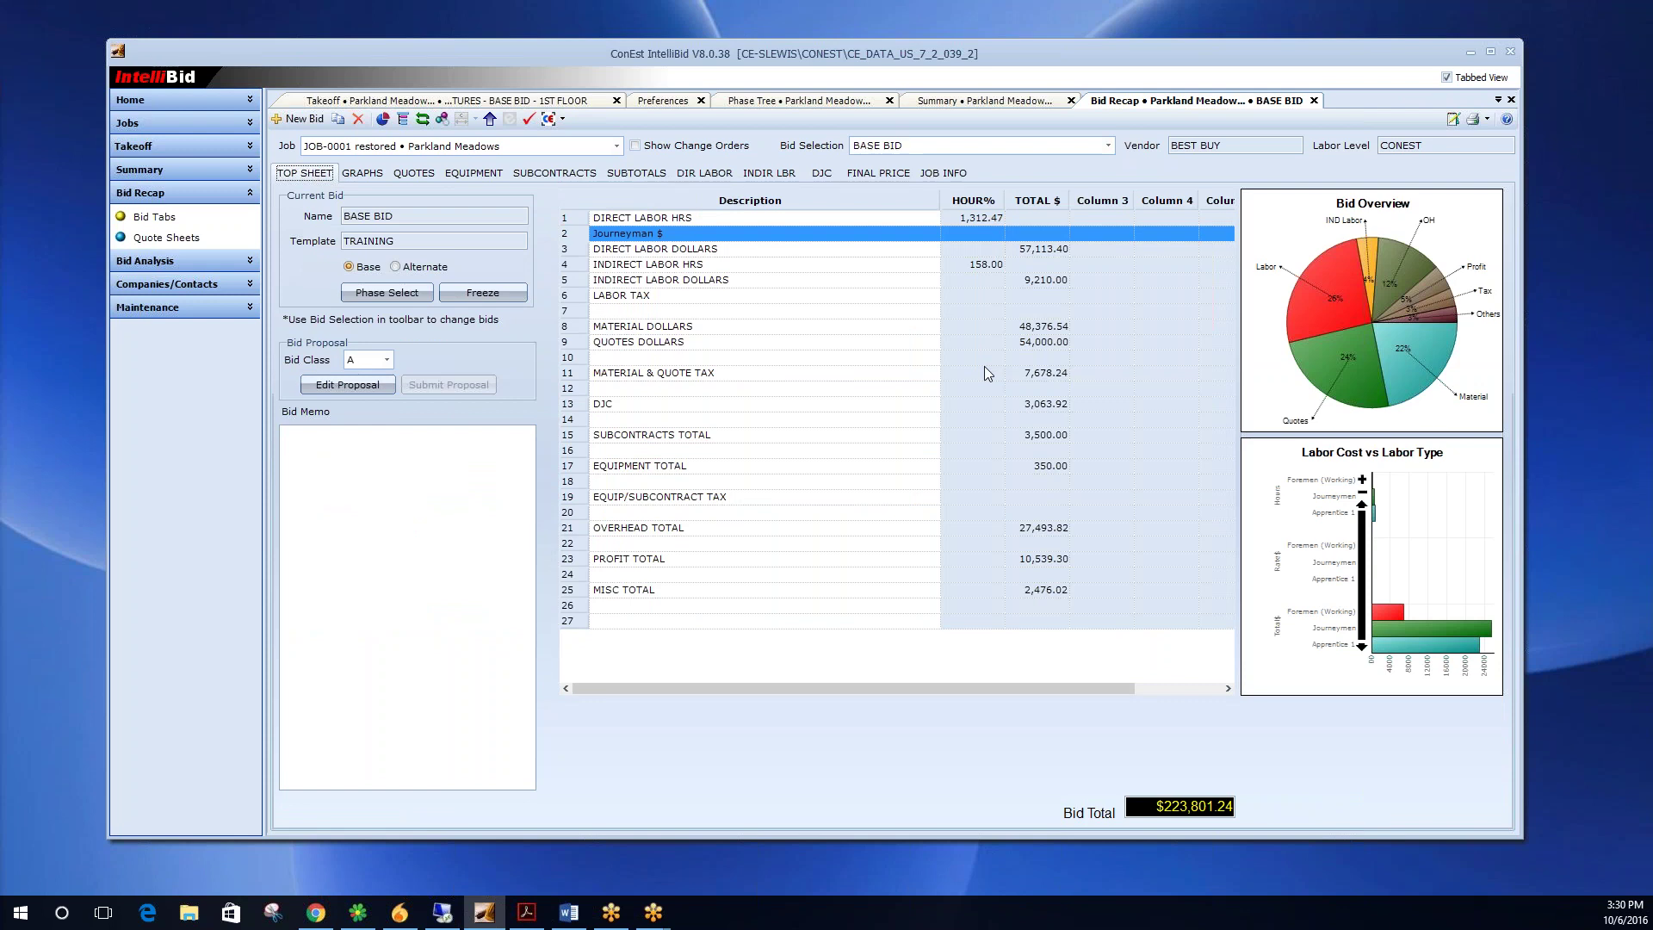
{"action": "left_click", "coordinate": [1035, 234]}
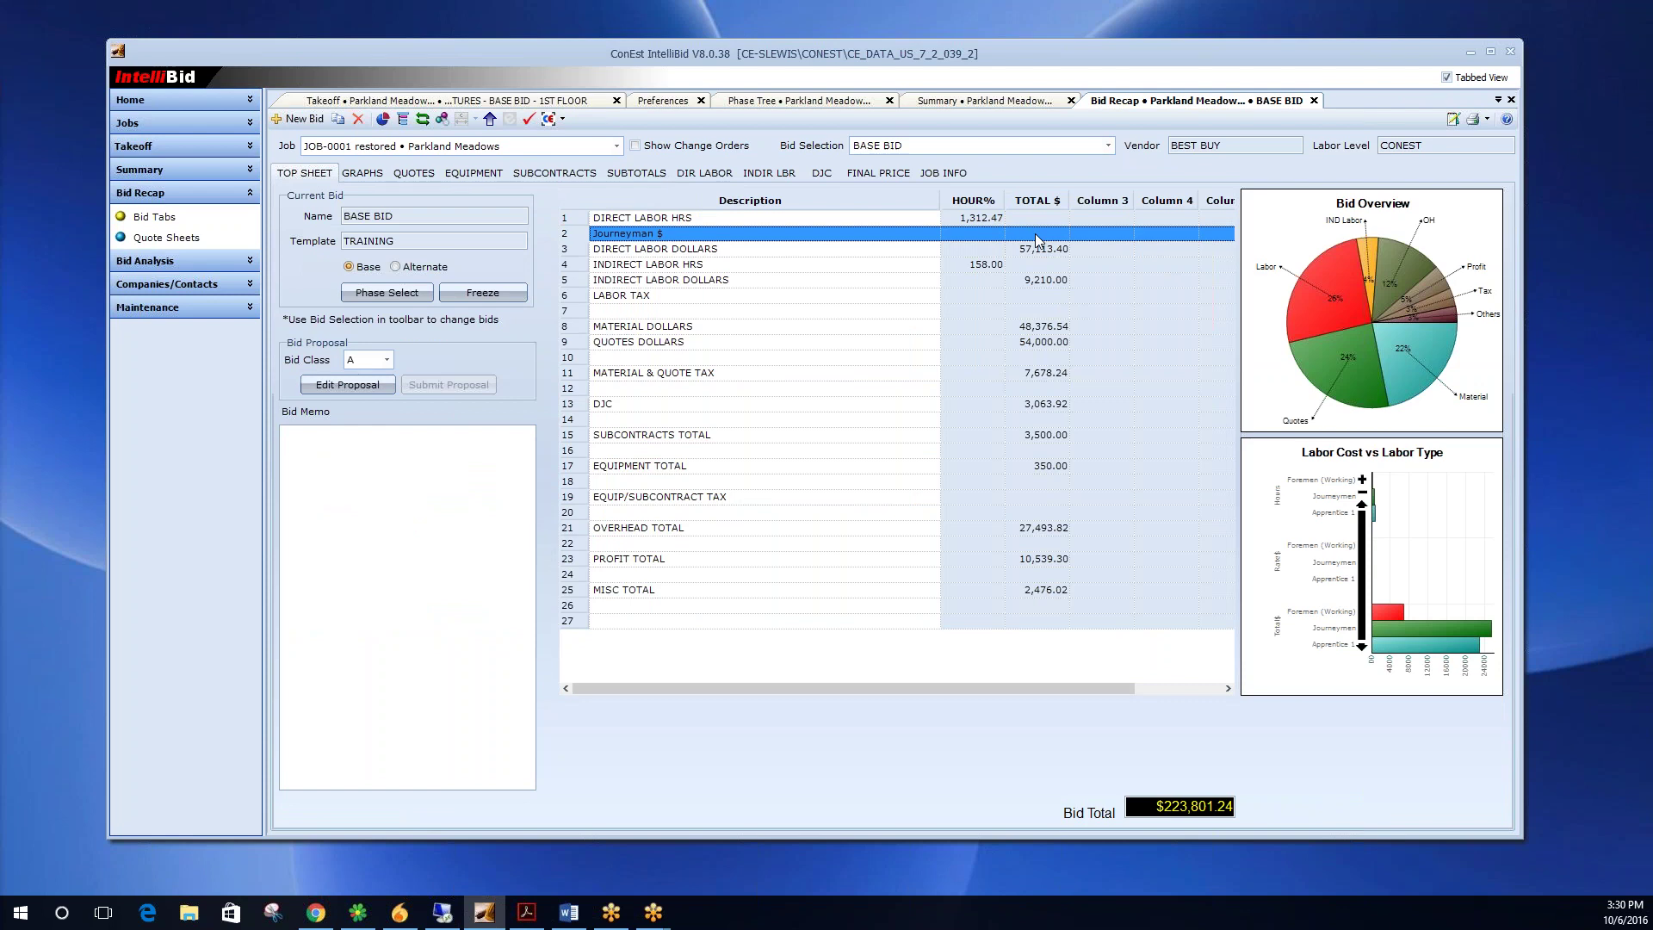
{"action": "double_click", "coordinate": [1034, 234]}
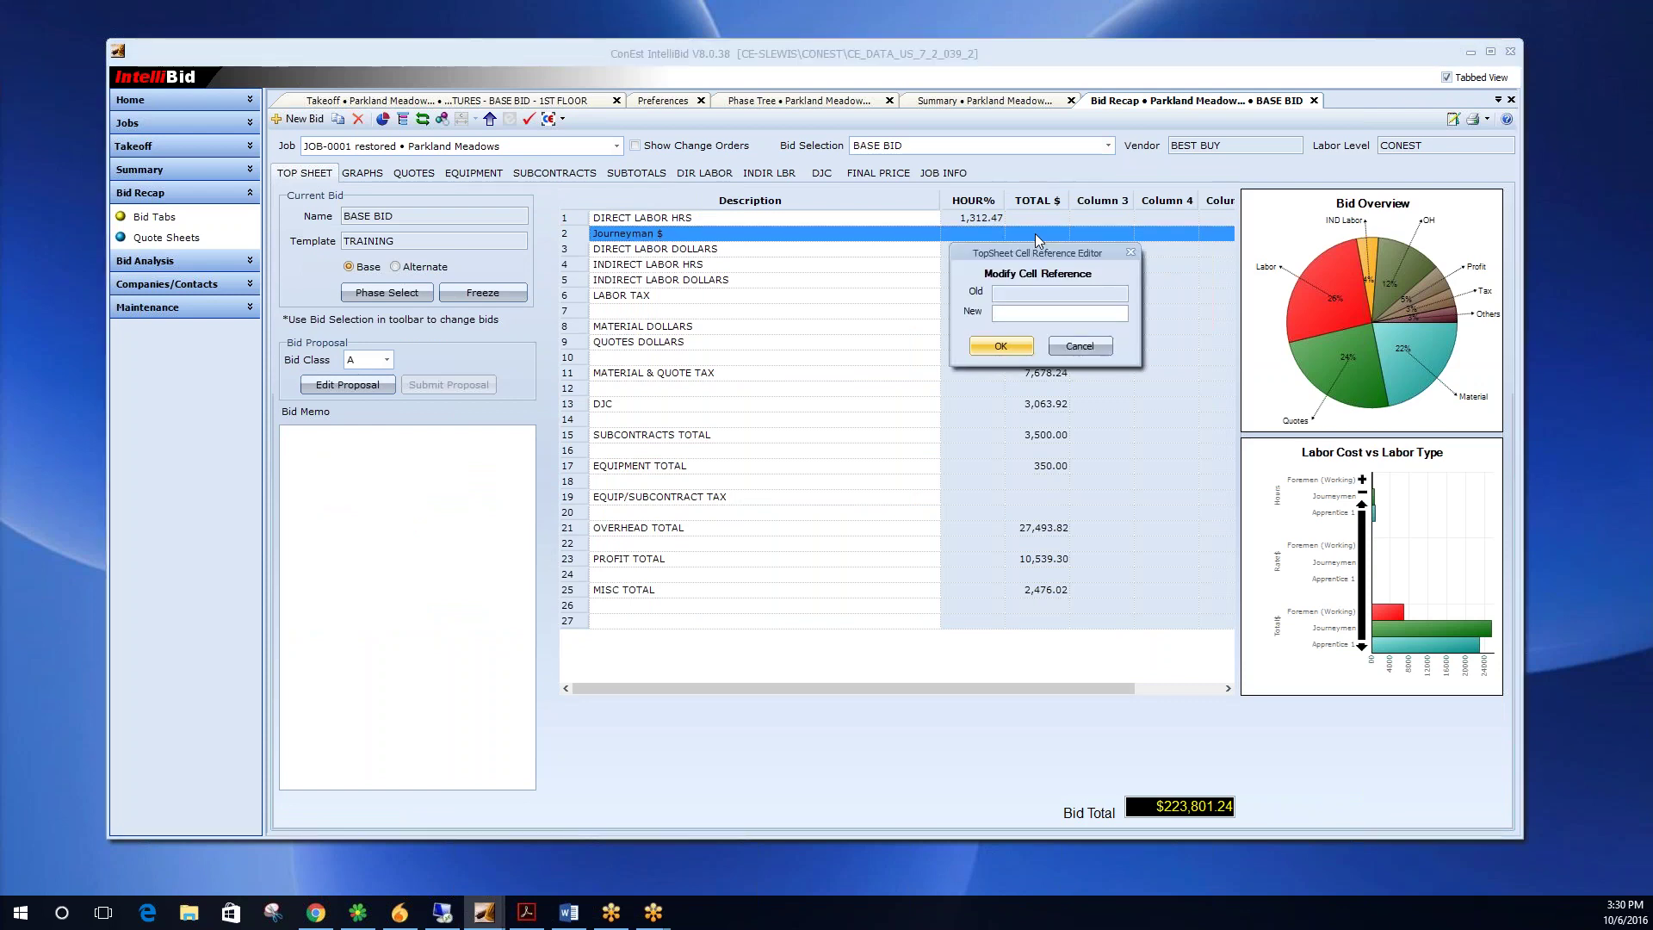
{"action": "left_click", "coordinate": [1027, 312]}
{"action": "type", "text": "M10"}
{"action": "left_click", "coordinate": [997, 345]}
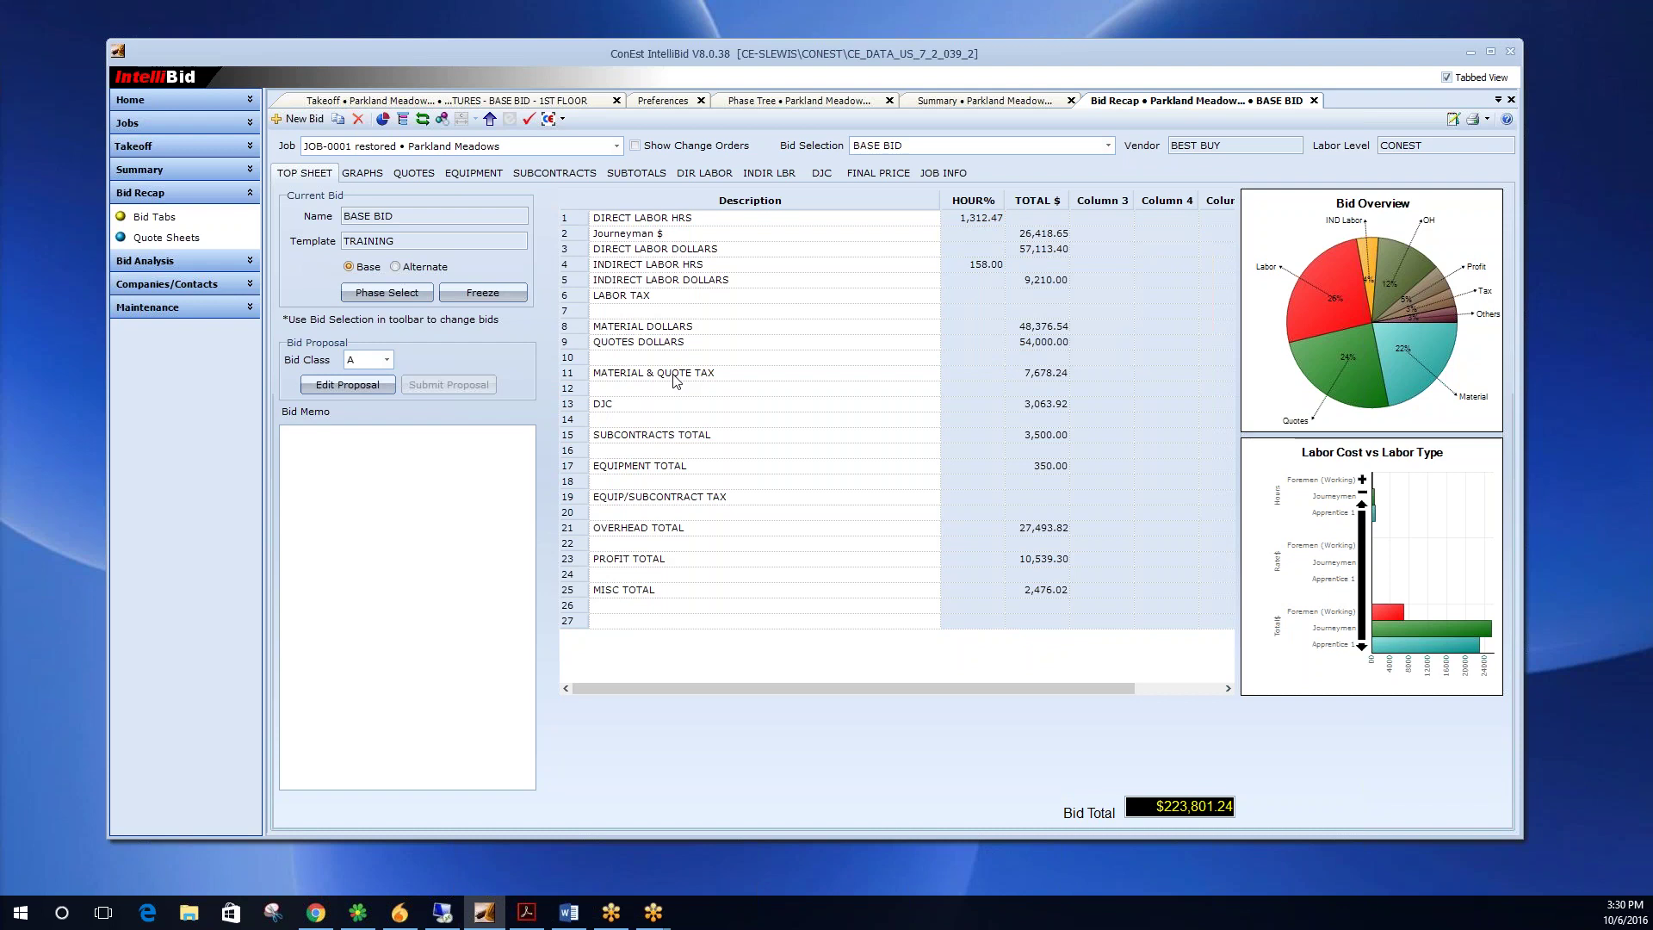
Review the fixture and switchgear quotes in the quote sheets, then return to the base bid recap, finishing the incomplete items list.
{"action": "left_click", "coordinate": [178, 244]}
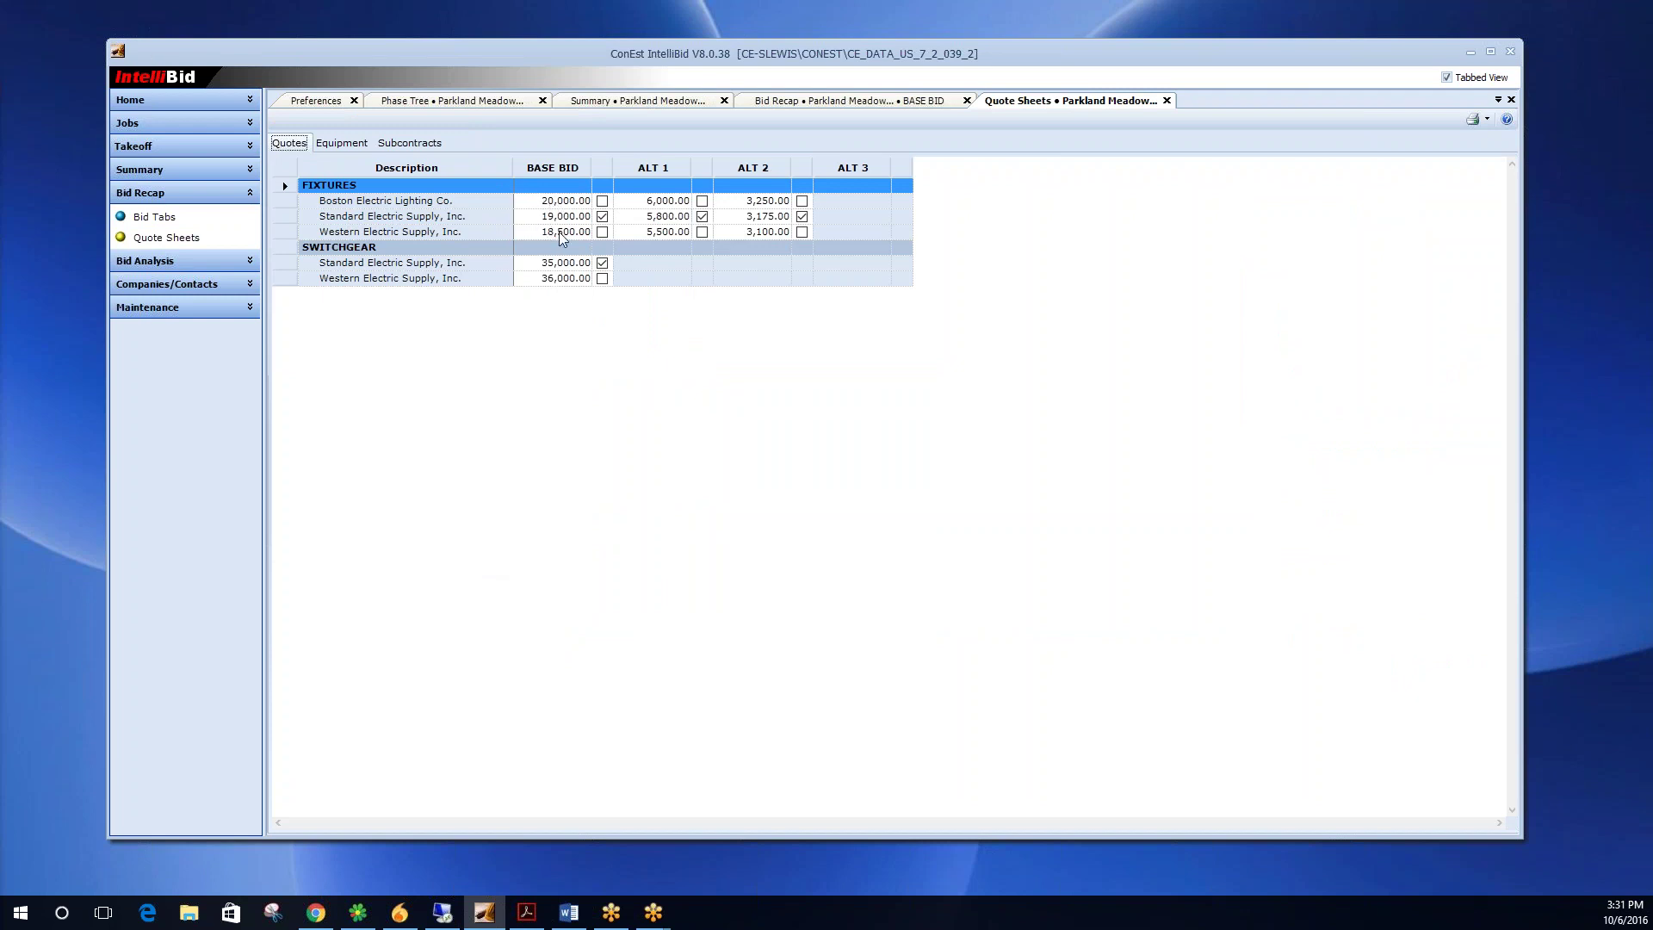
{"action": "left_click", "coordinate": [601, 216]}
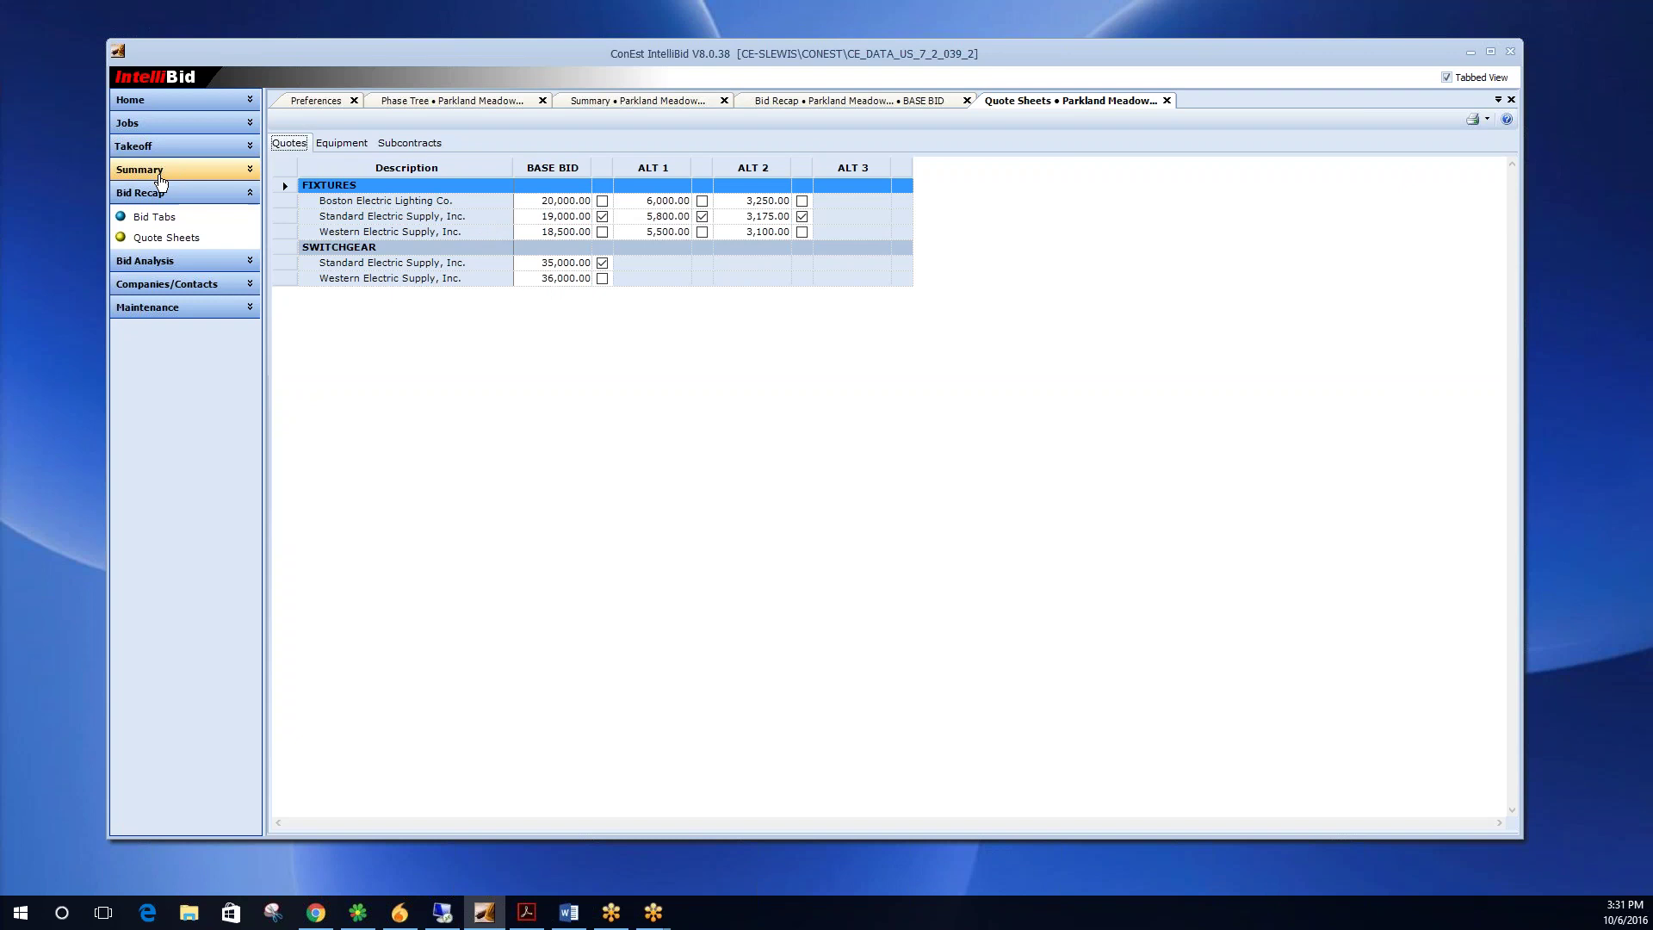
{"action": "left_click", "coordinate": [151, 195]}
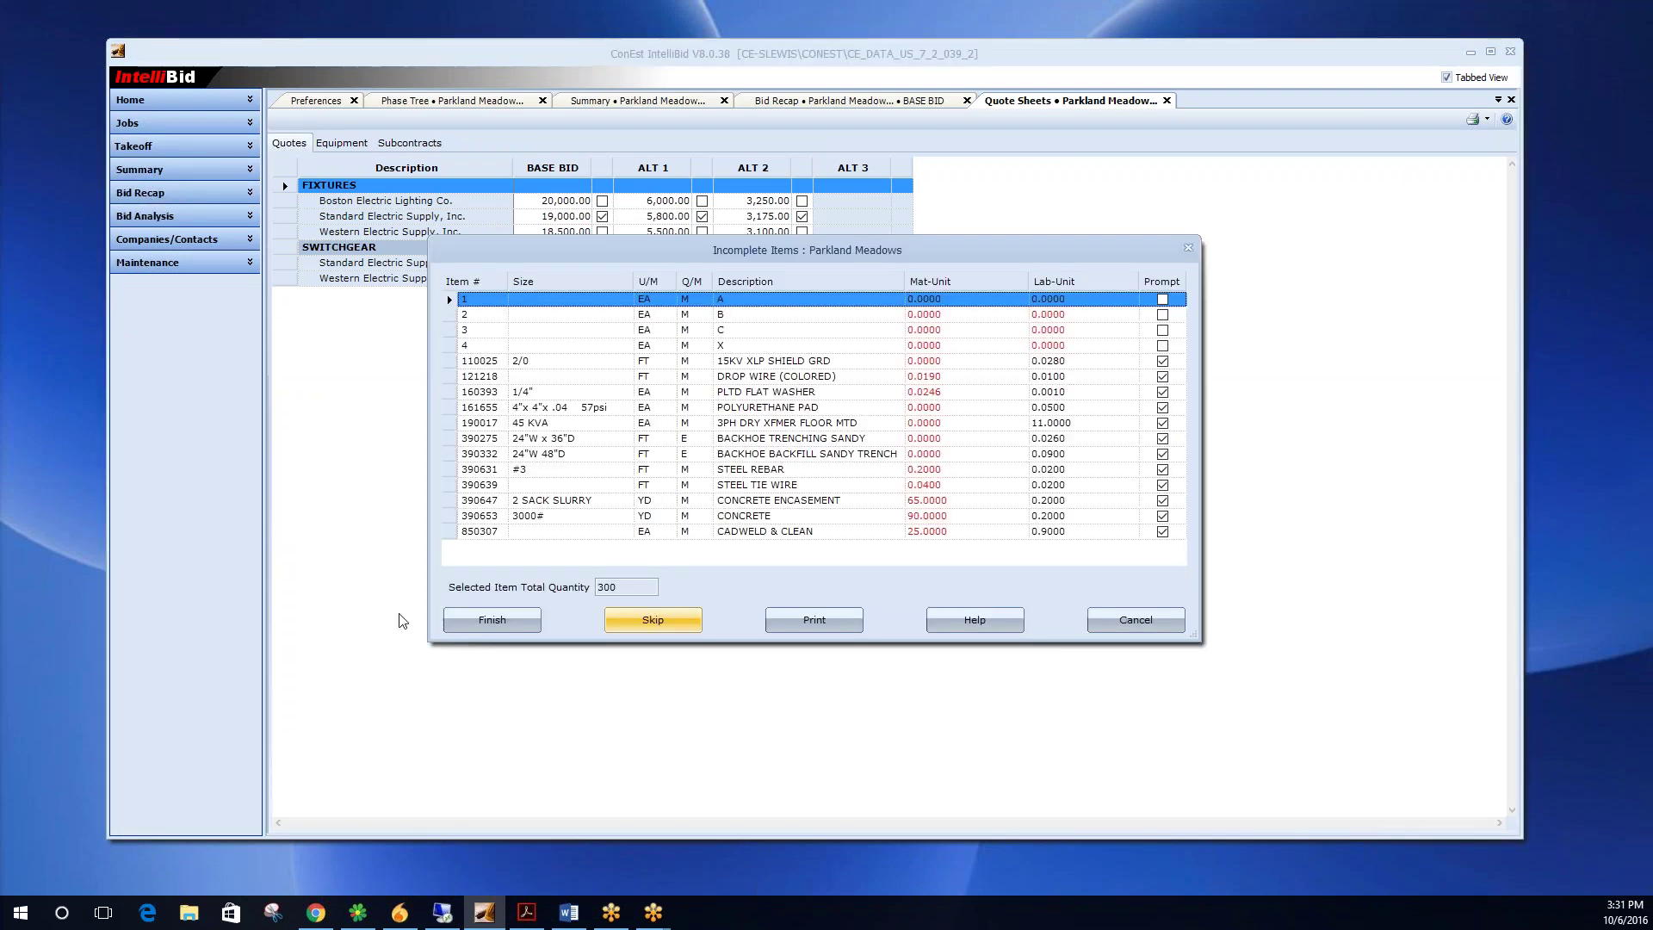
{"action": "left_click", "coordinate": [494, 624]}
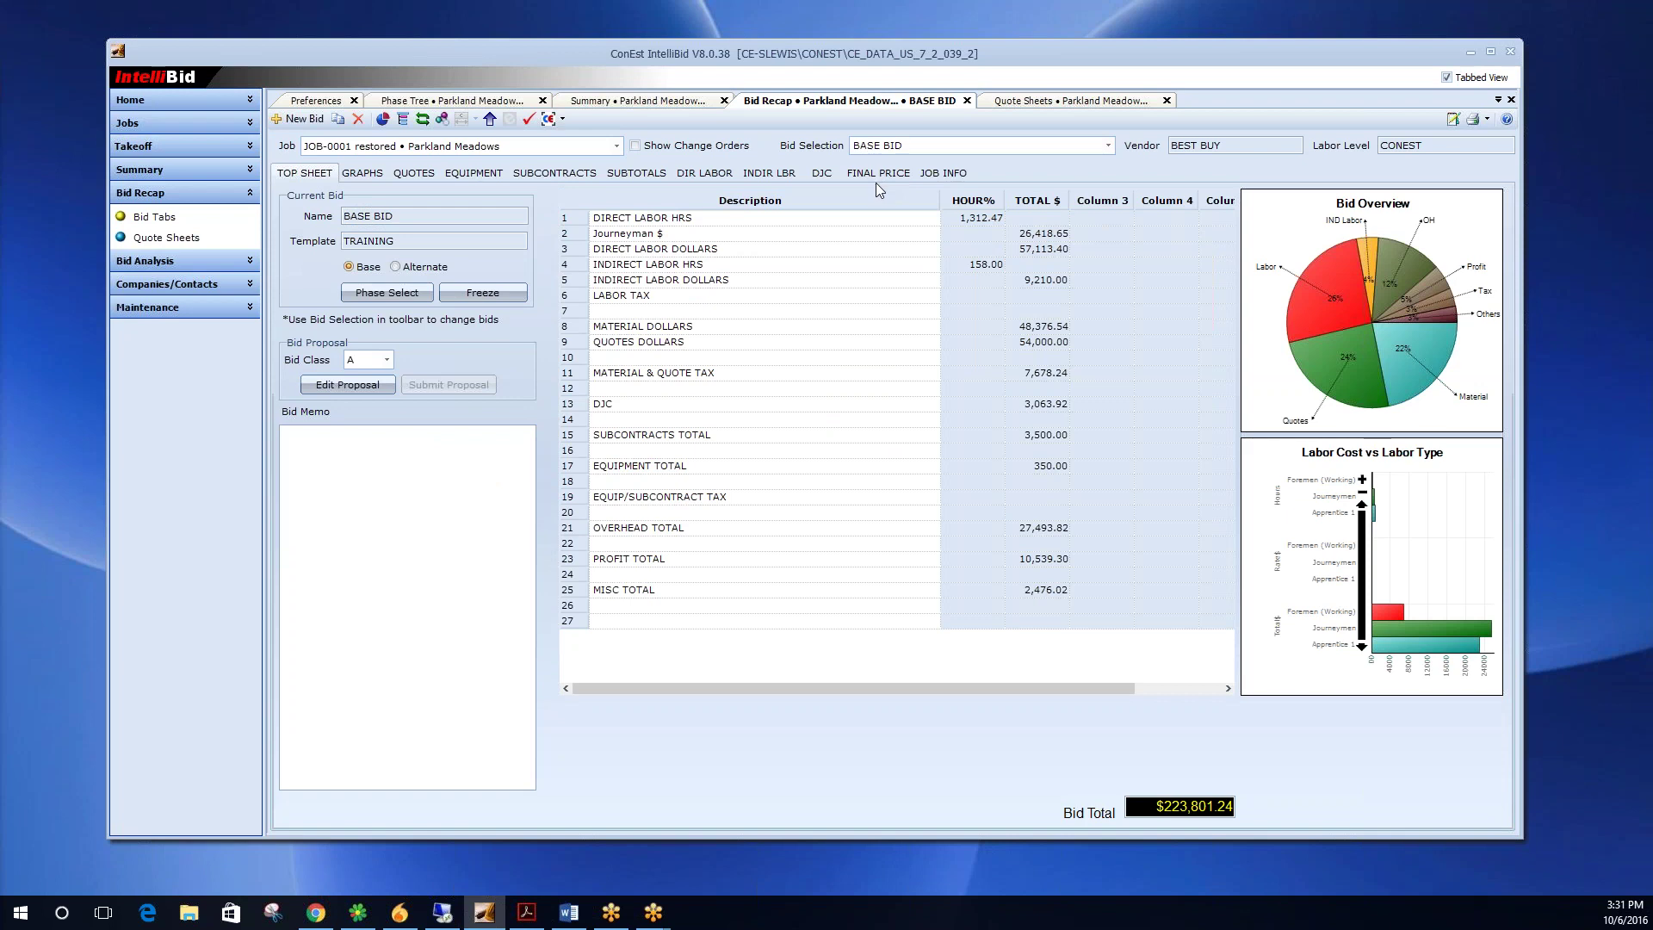
In the direct job costs' cell formulas, assign cost code 930 - TEMP POWER/LIGHT to the TEMP POWER (PER AMP) and TEMP LIGHT (SQ FT) rows.
{"action": "left_click", "coordinate": [823, 174]}
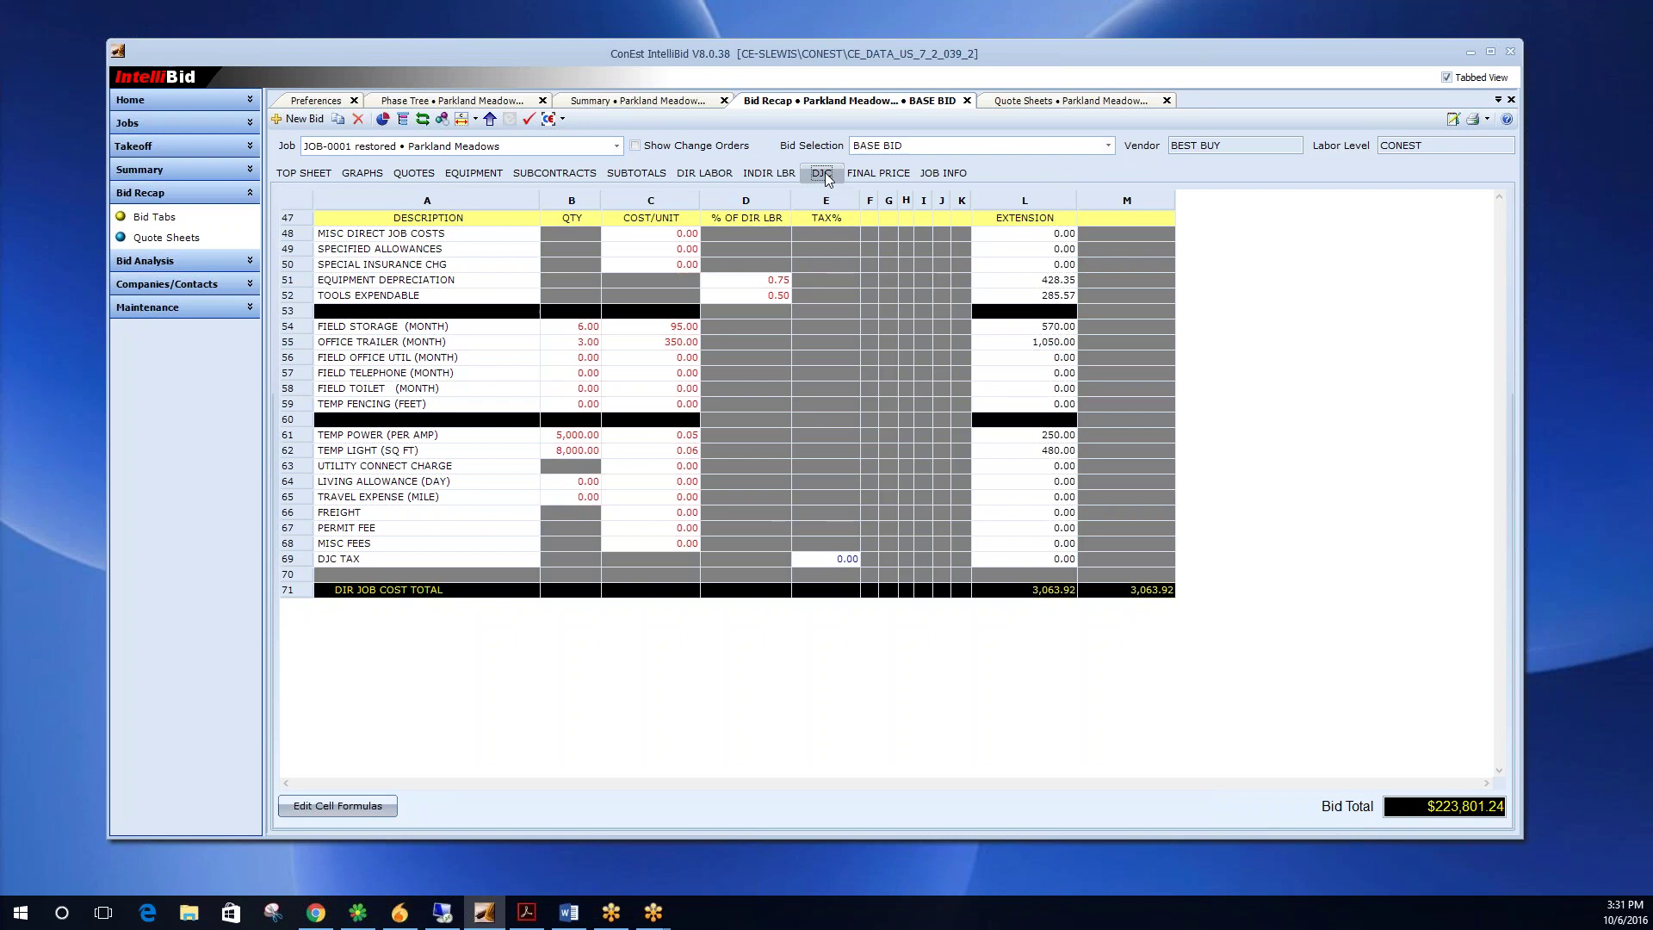
{"action": "left_click", "coordinate": [302, 450]}
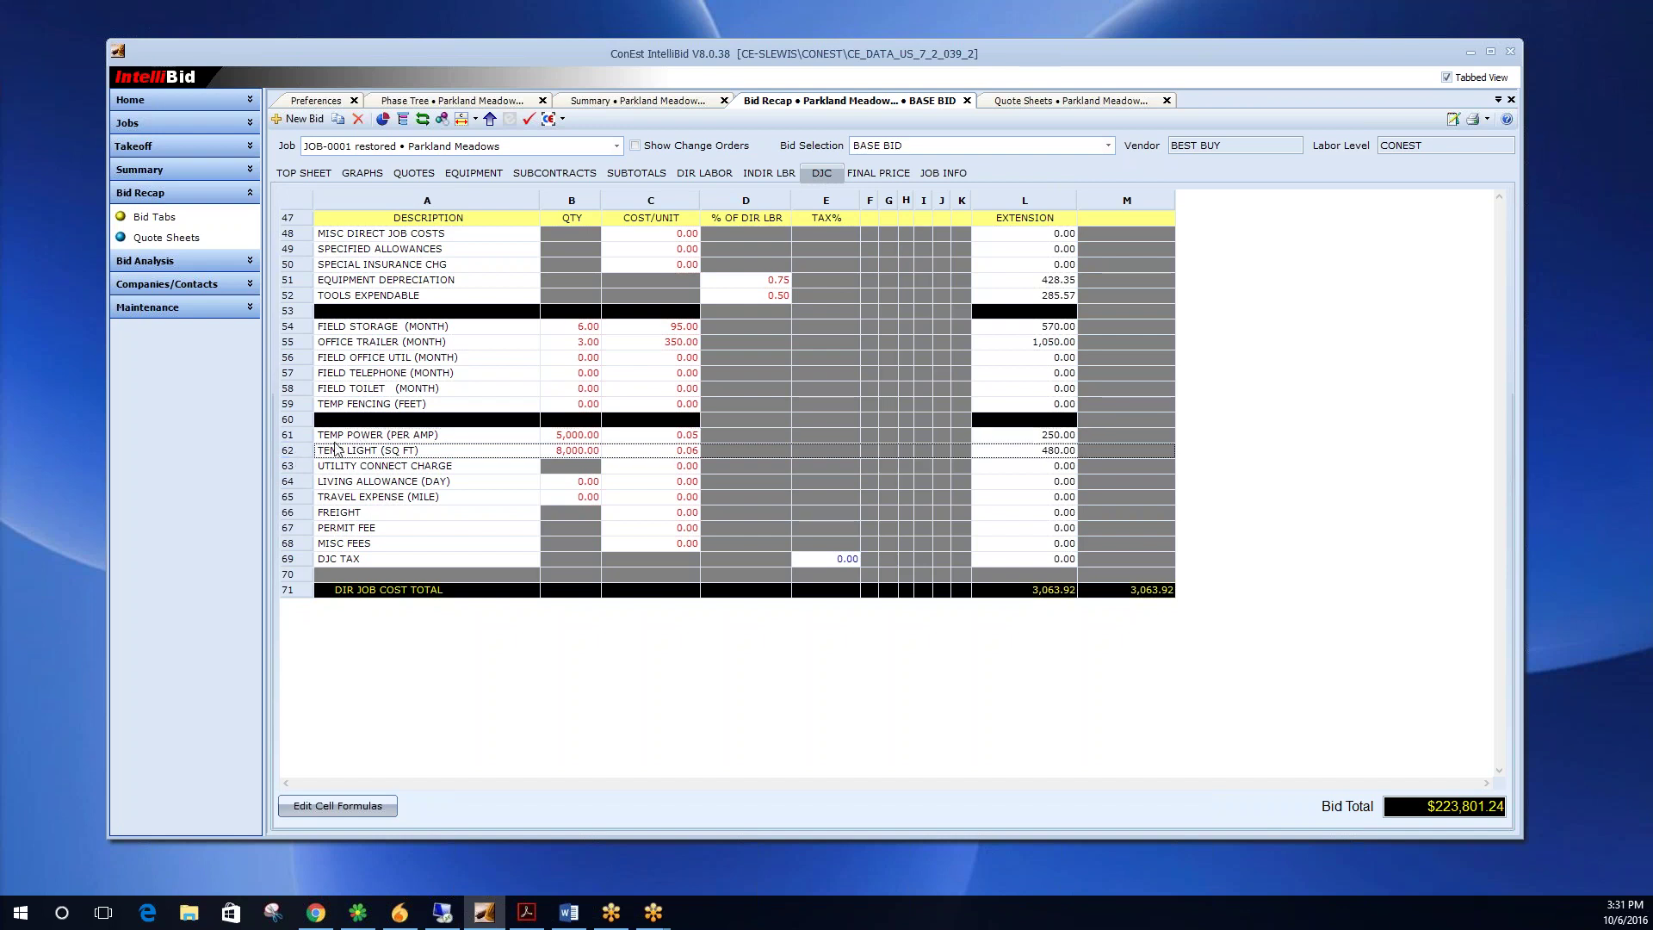
{"action": "left_click", "coordinate": [316, 809]}
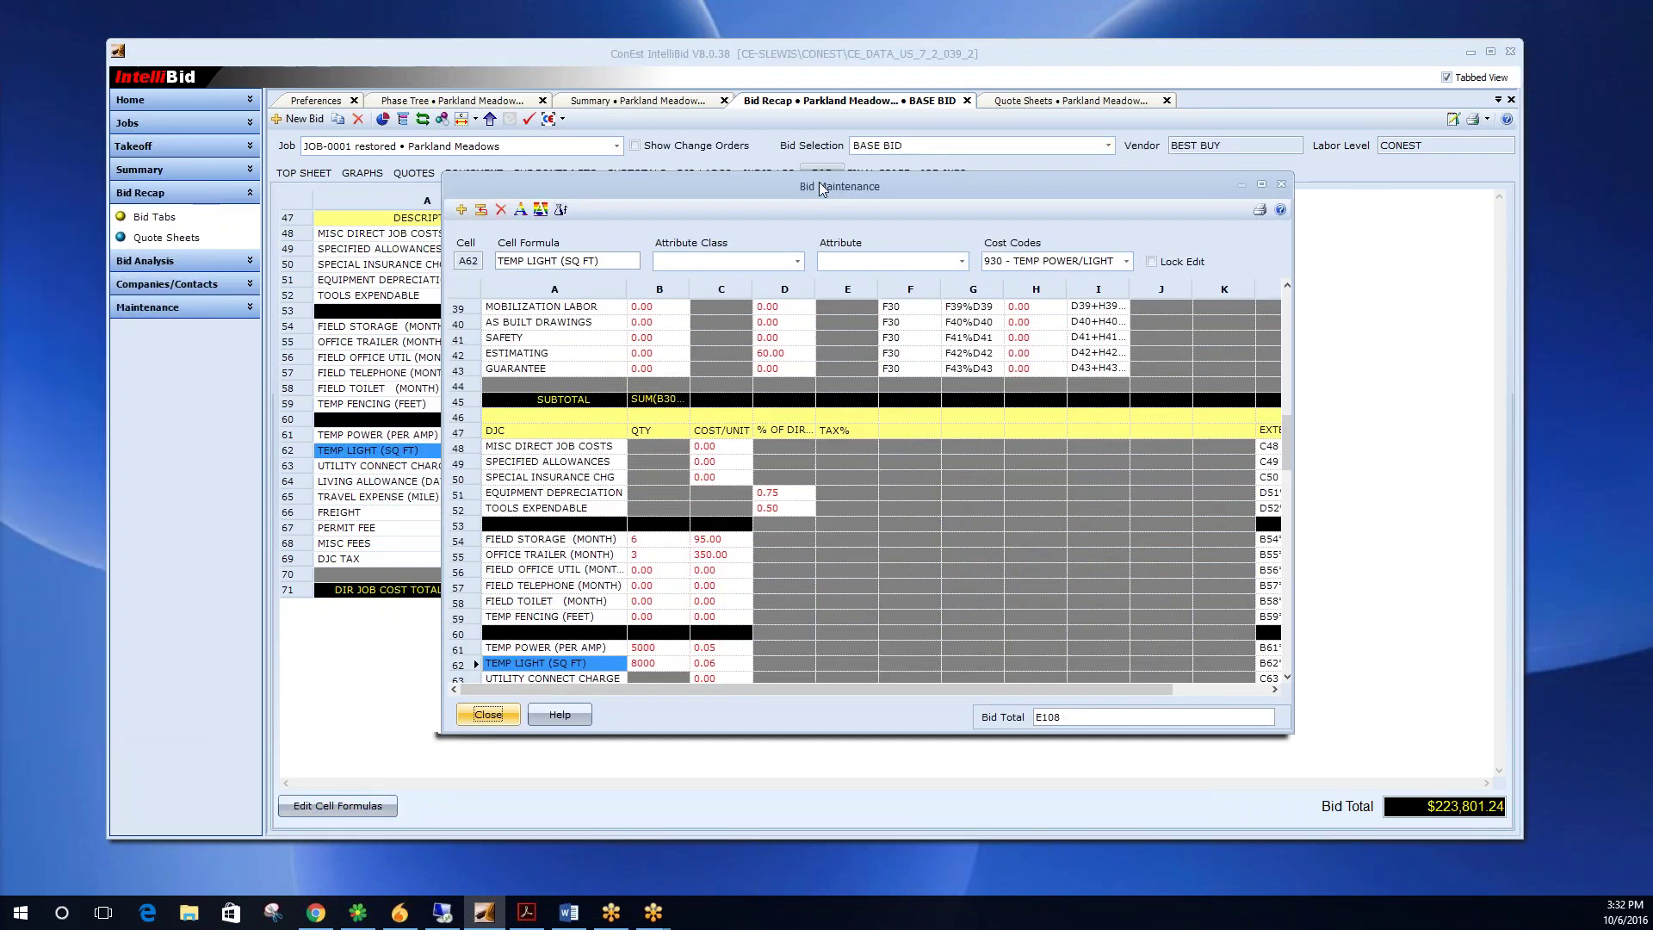
{"action": "left_click_drag", "start_coordinate": [818, 182], "coordinate": [735, 149]}
{"action": "left_click_drag", "start_coordinate": [1139, 416], "coordinate": [1138, 435]}
{"action": "left_click_drag", "start_coordinate": [312, 490], "coordinate": [312, 504]}
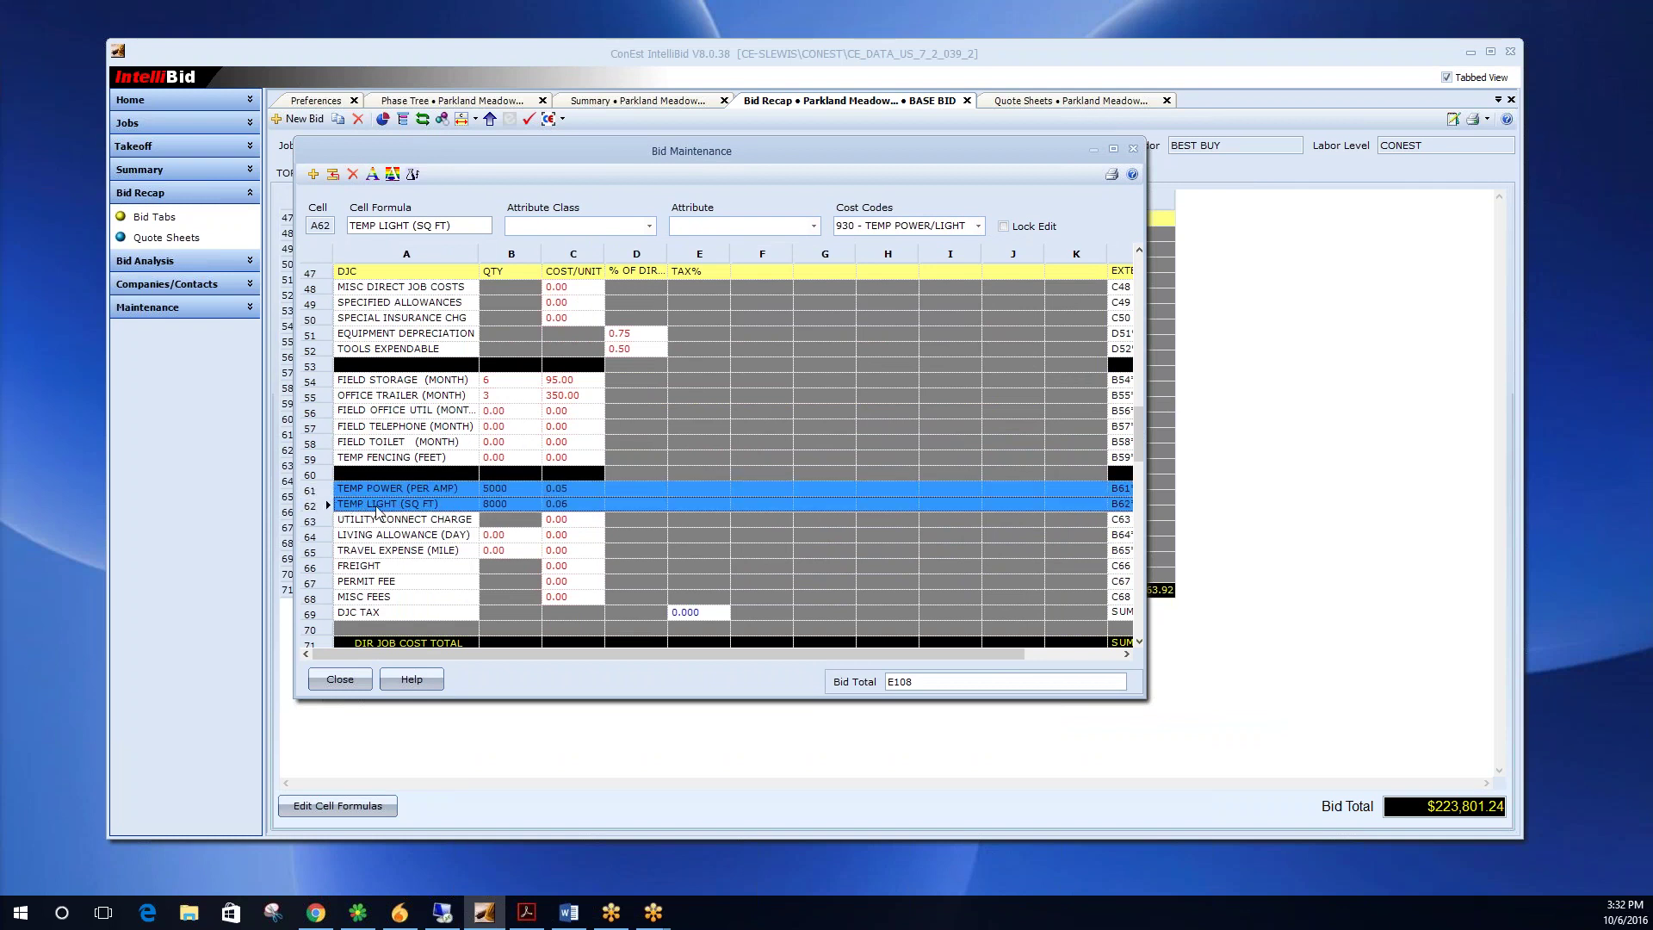
{"action": "left_click", "coordinate": [978, 226]}
{"action": "left_click", "coordinate": [926, 270]}
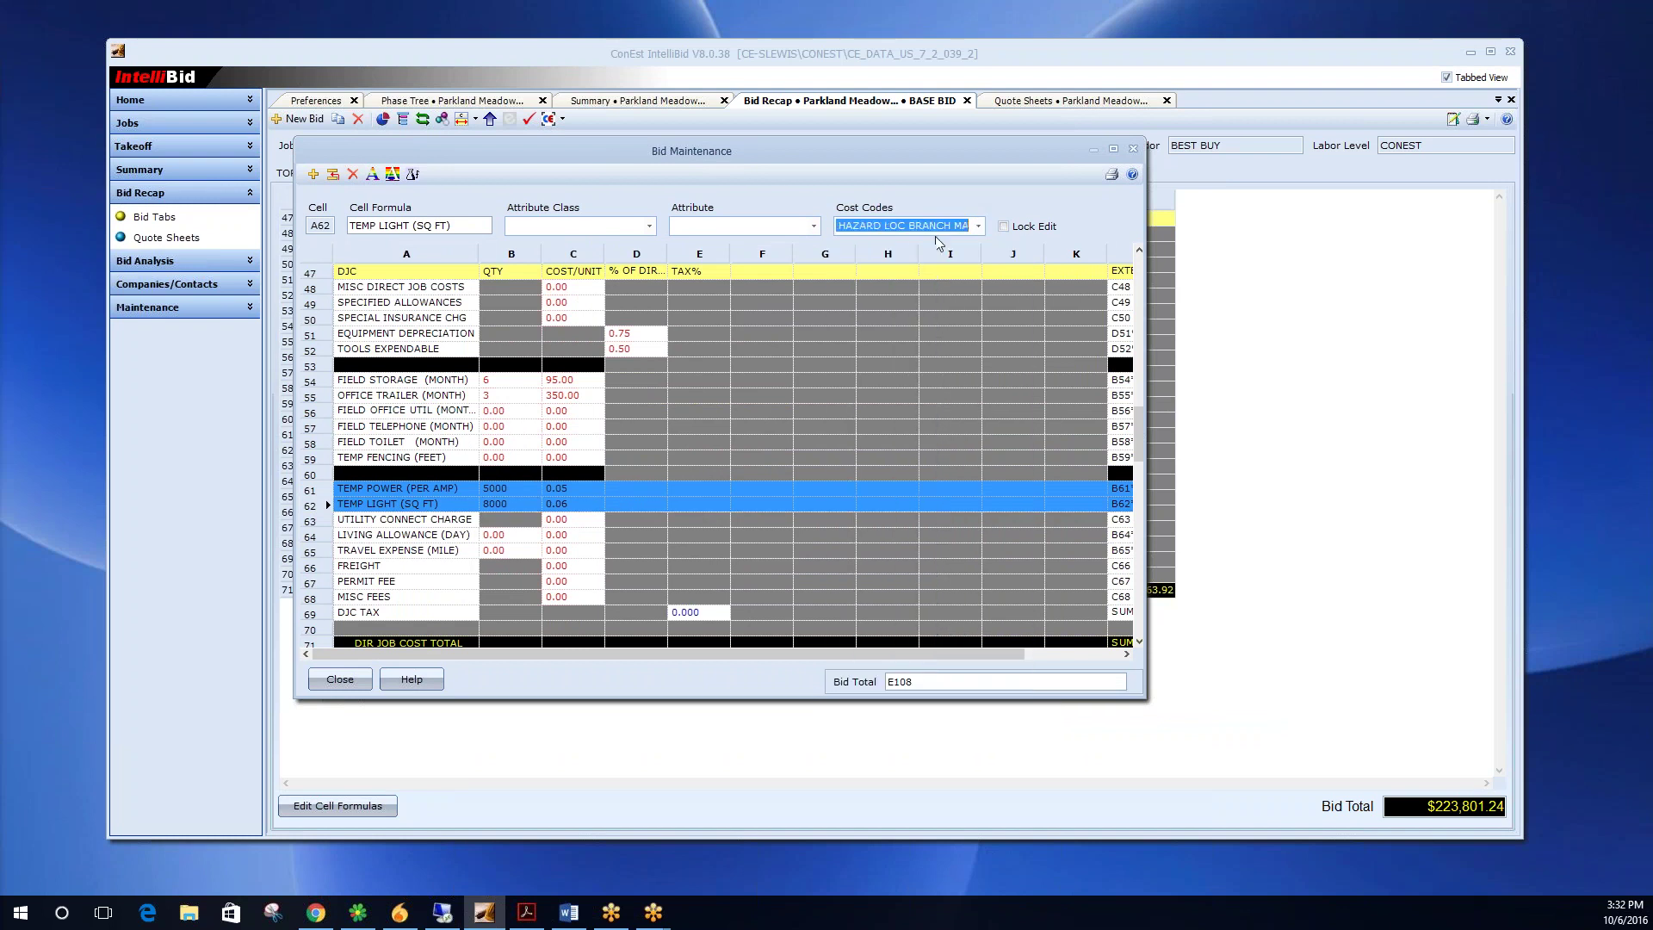
{"action": "left_click", "coordinate": [971, 226]}
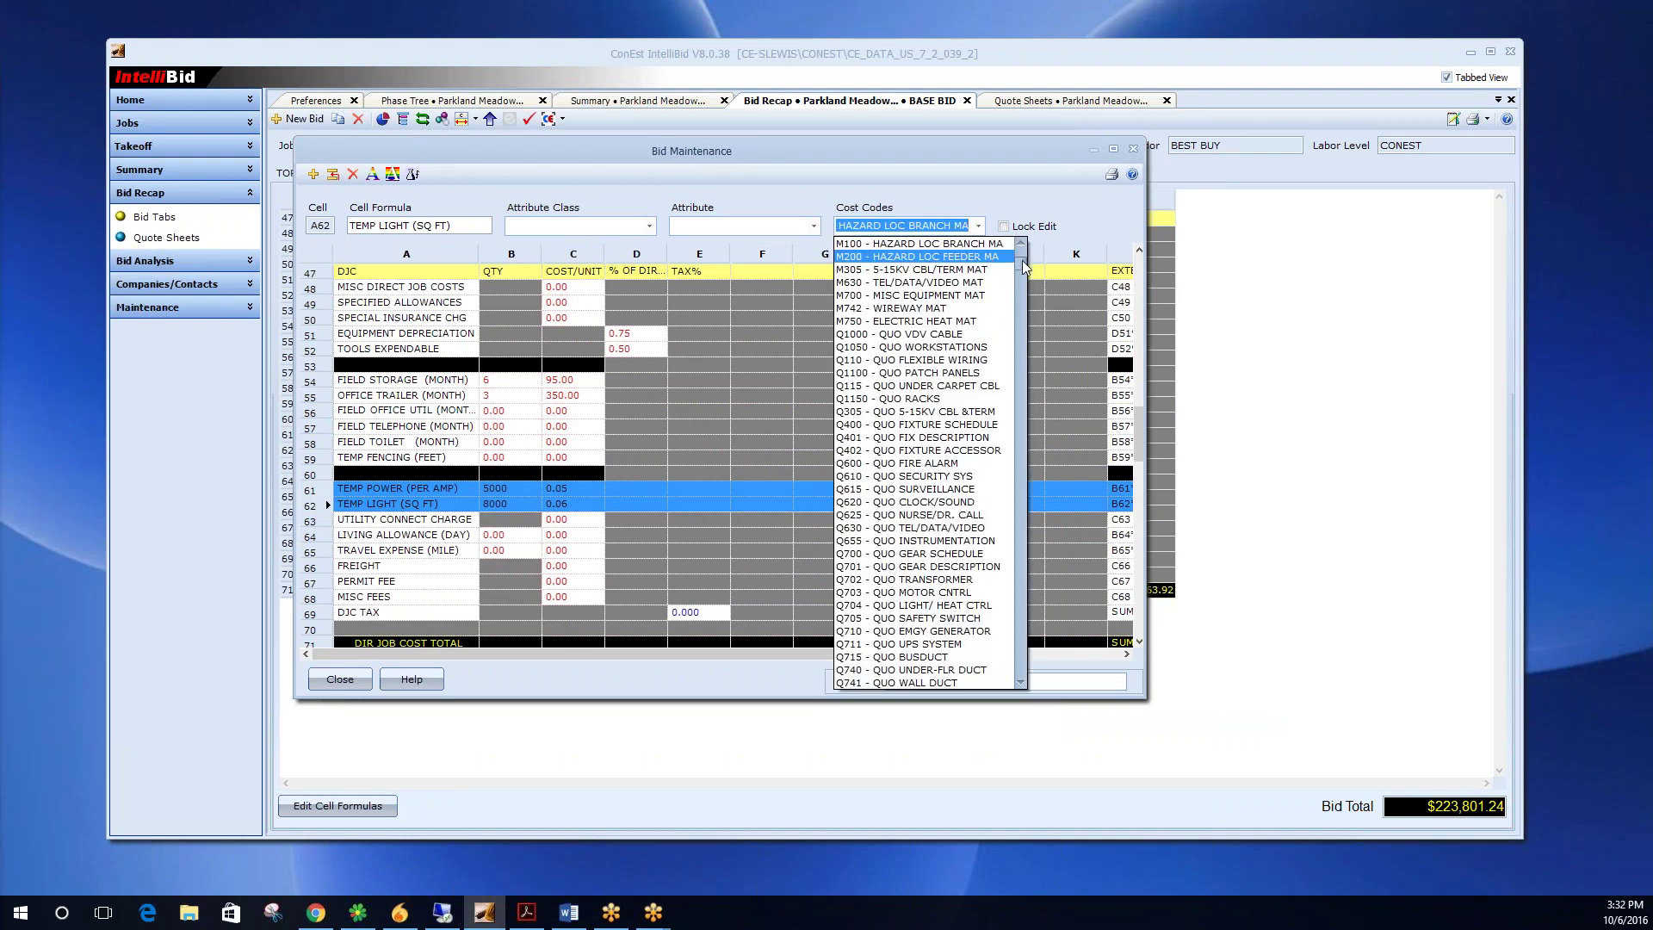
{"action": "scroll", "coordinate": [1022, 267], "scroll_direction": "up", "scroll_amount": 6}
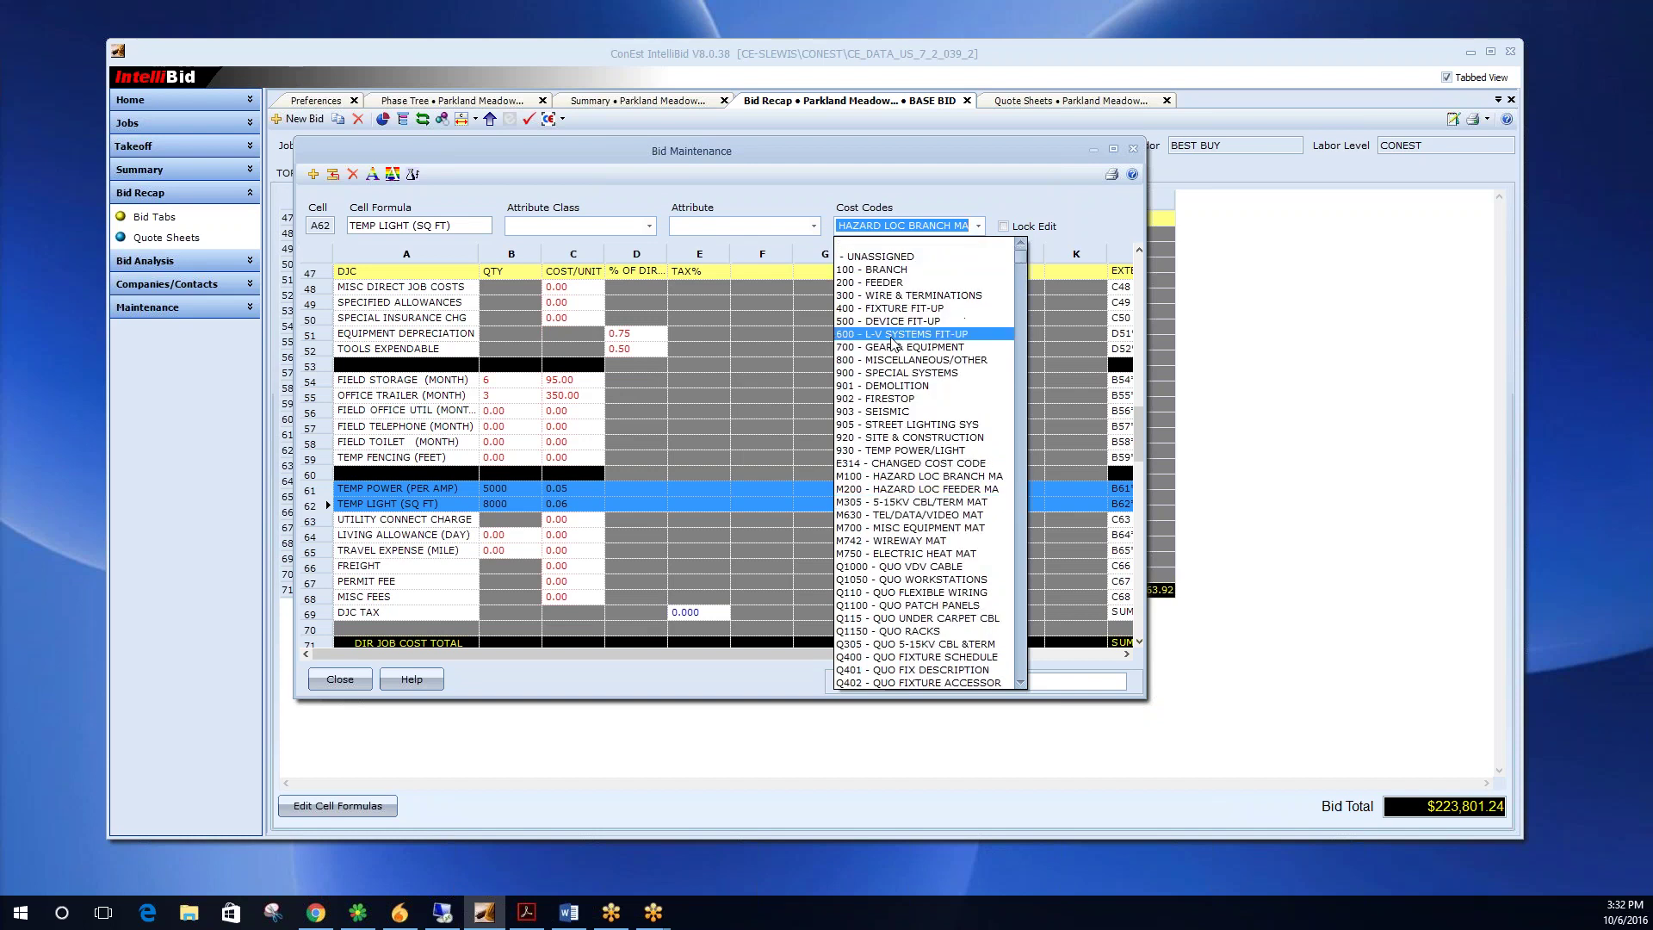
{"action": "left_click", "coordinate": [864, 450]}
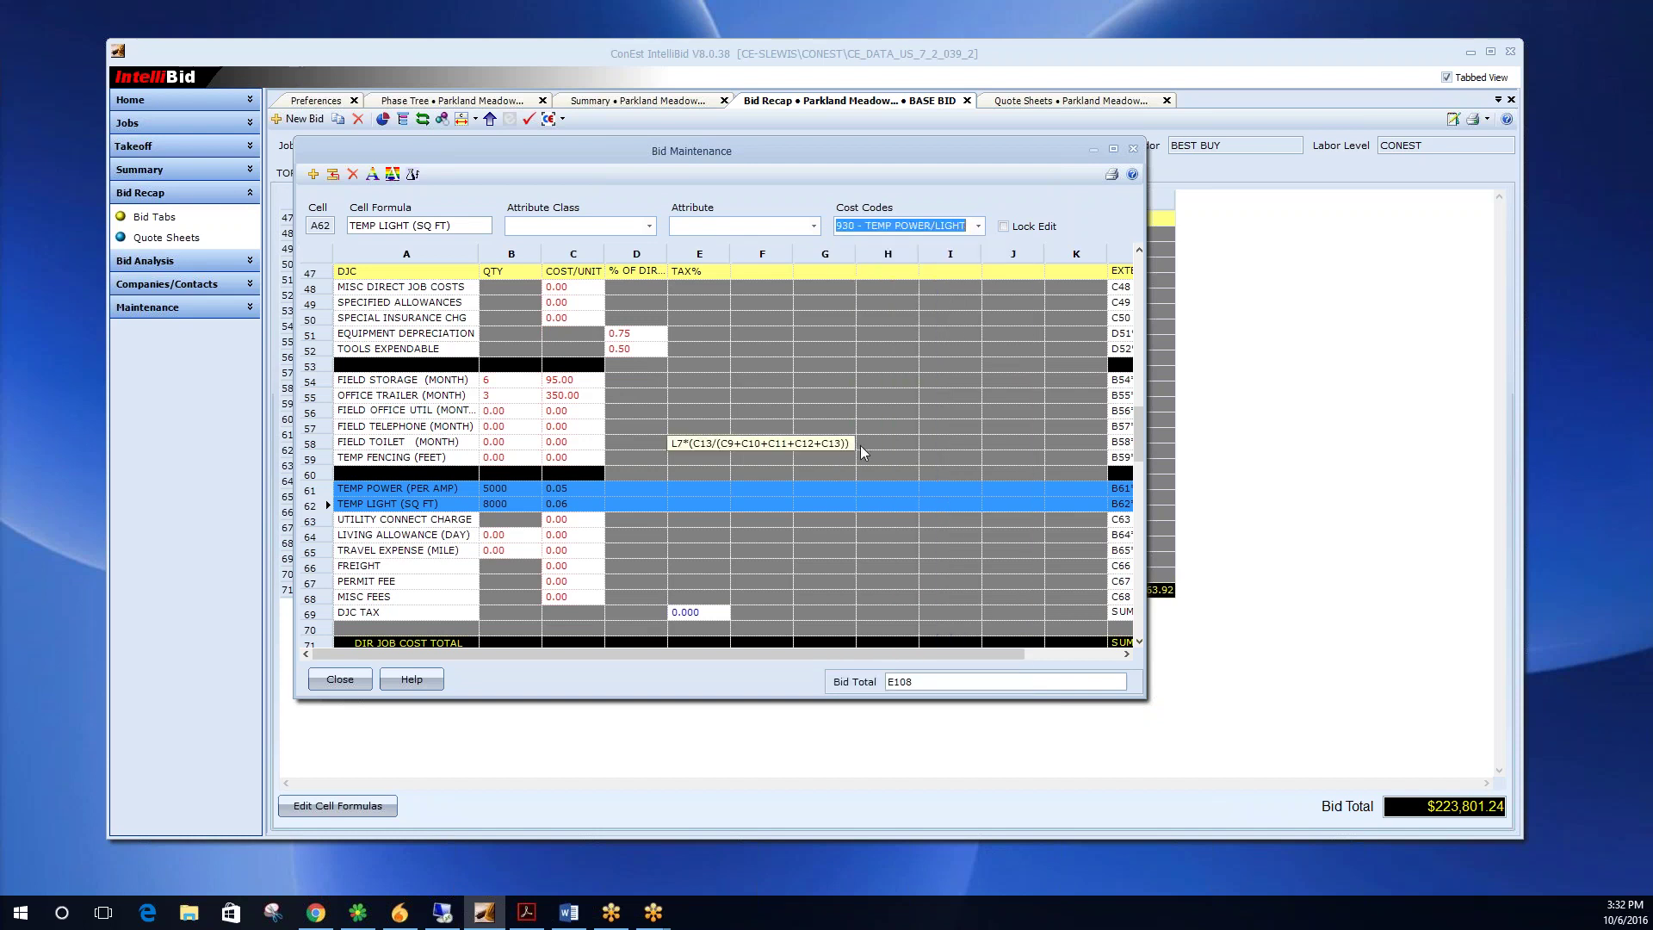
{"action": "left_click", "coordinate": [341, 680]}
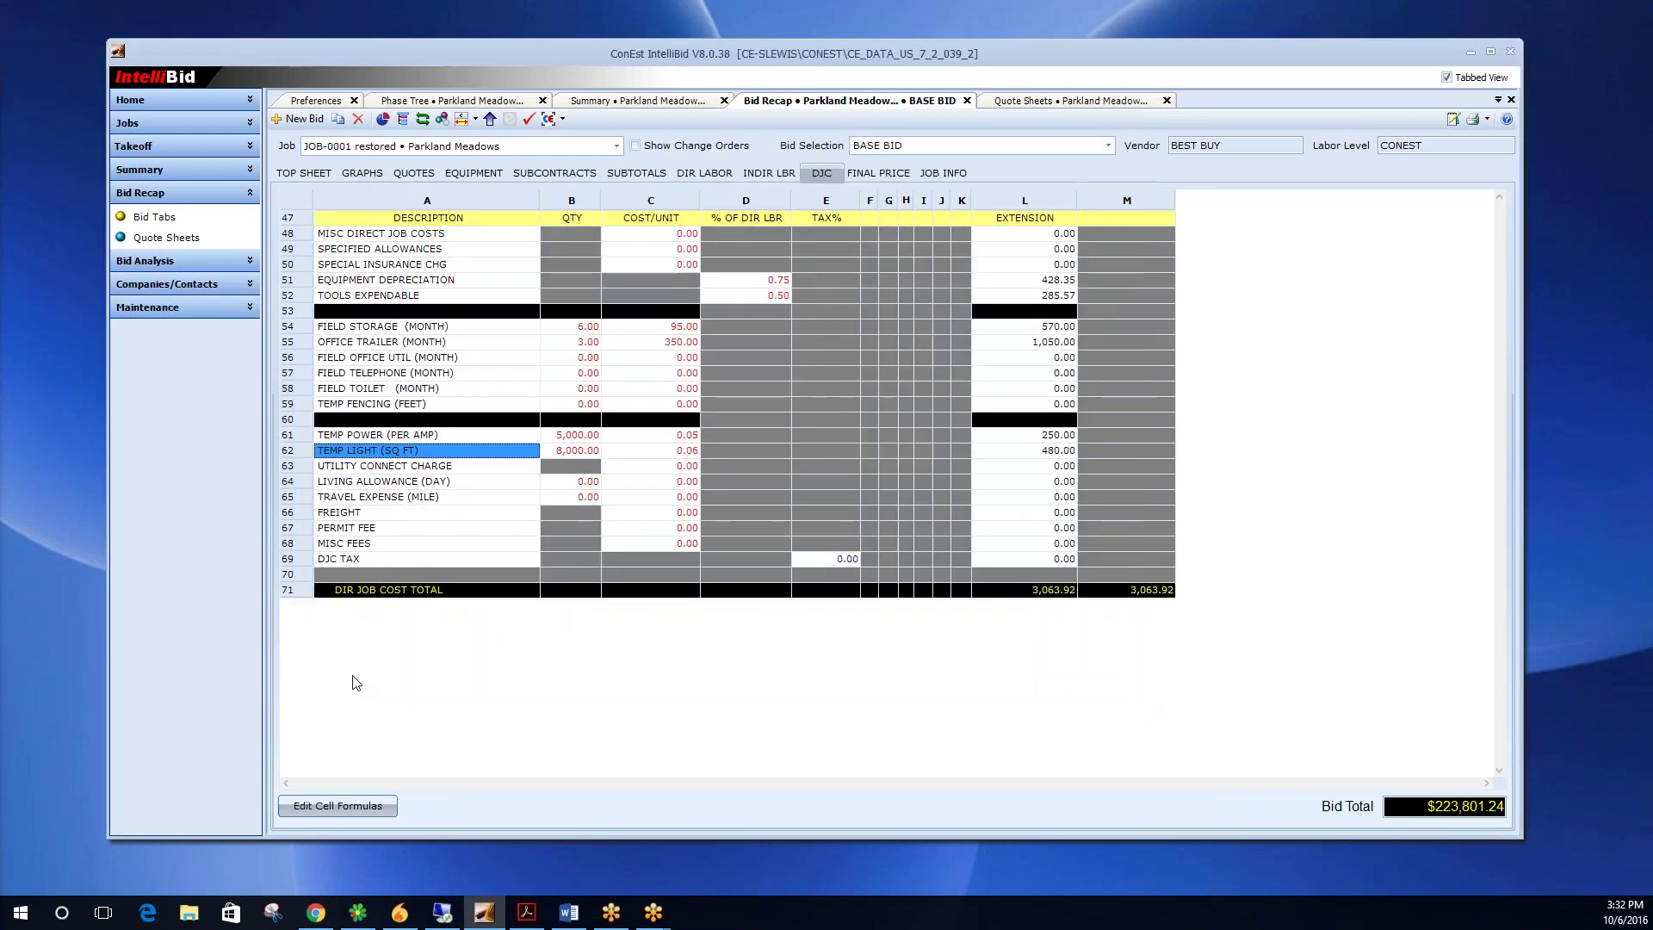
Open the Bid Recap Cost Code report for the base bid and examine the cost code 930 entries.
{"action": "left_click", "coordinate": [1488, 123]}
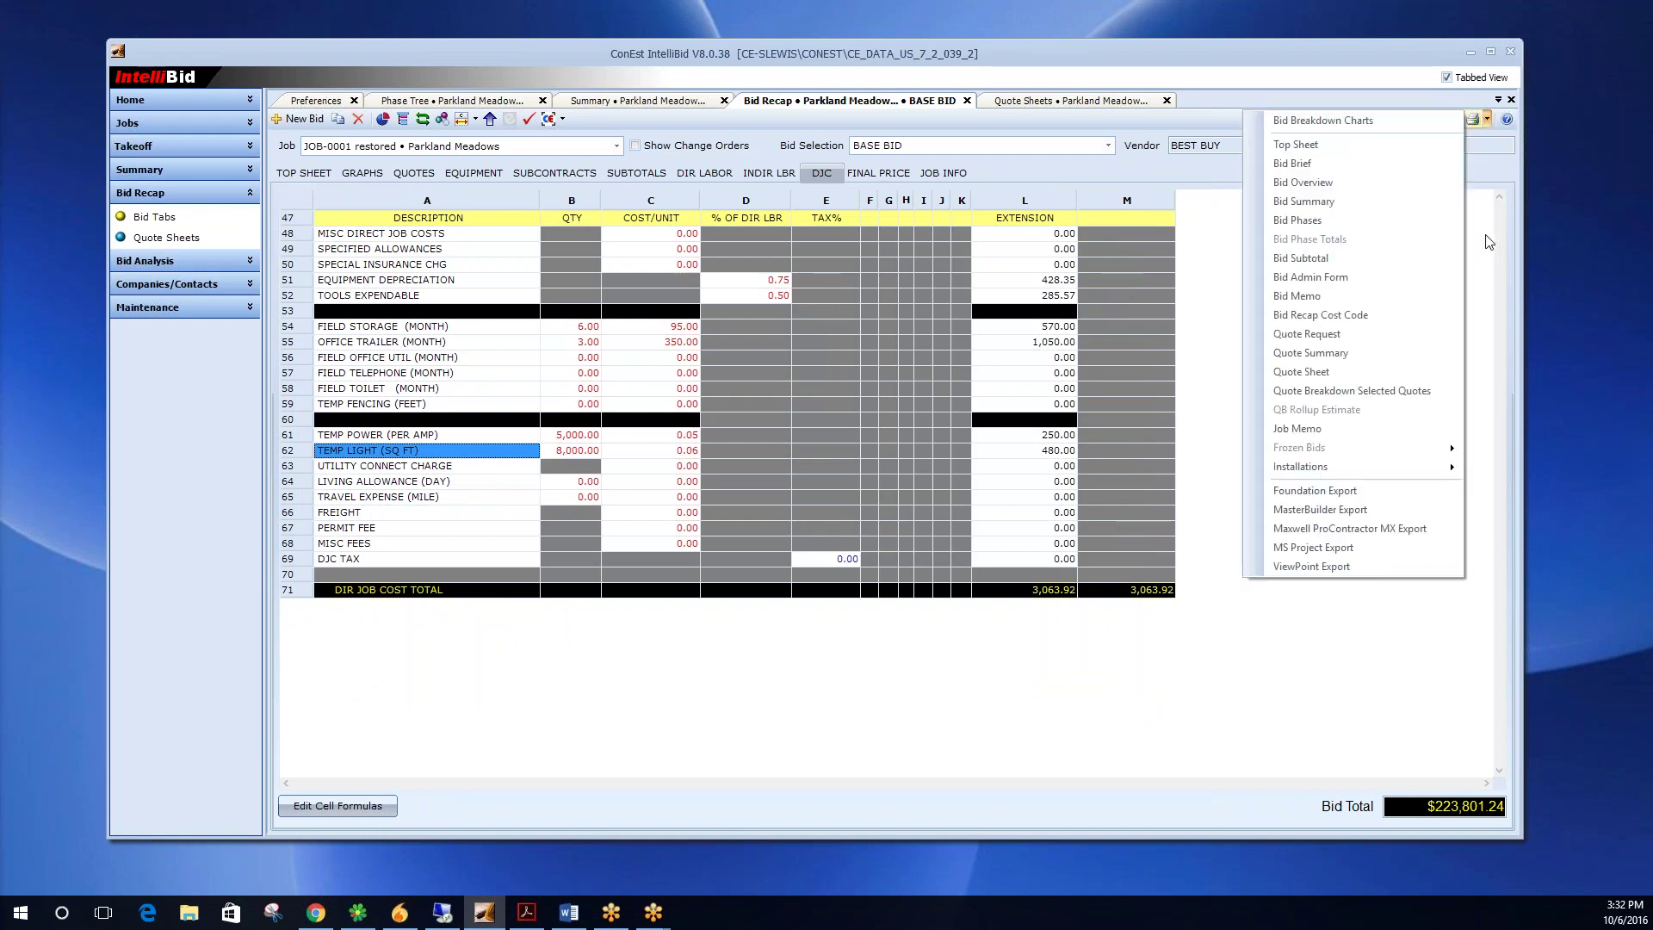
{"action": "left_click", "coordinate": [1488, 123]}
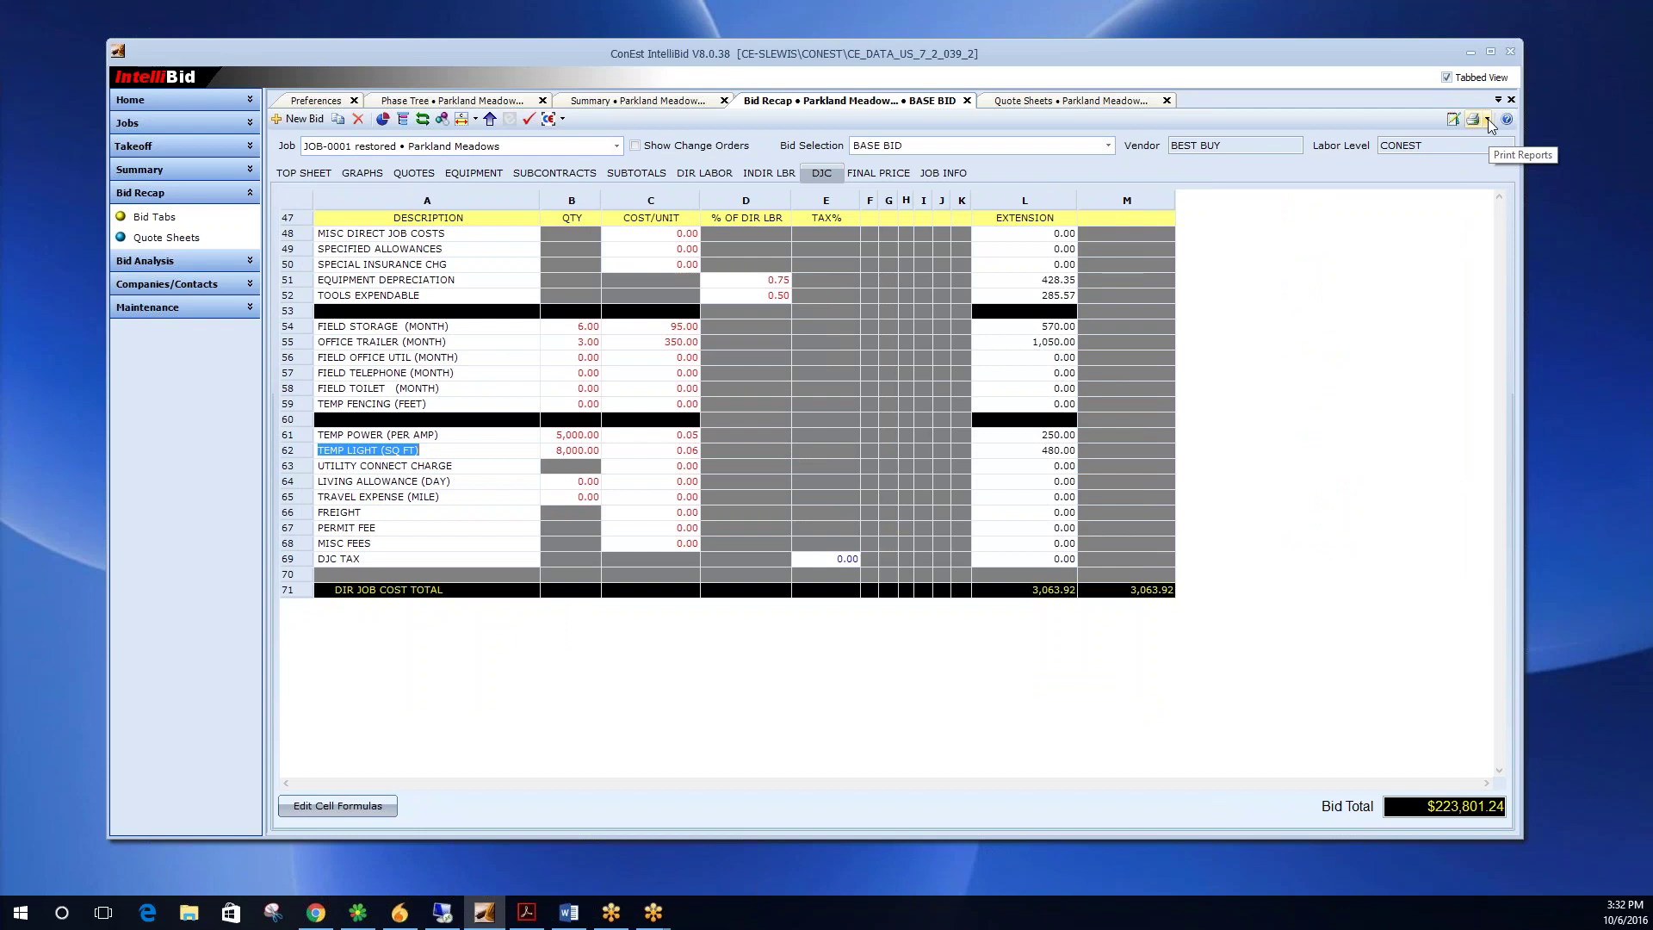
{"action": "left_click", "coordinate": [1487, 121]}
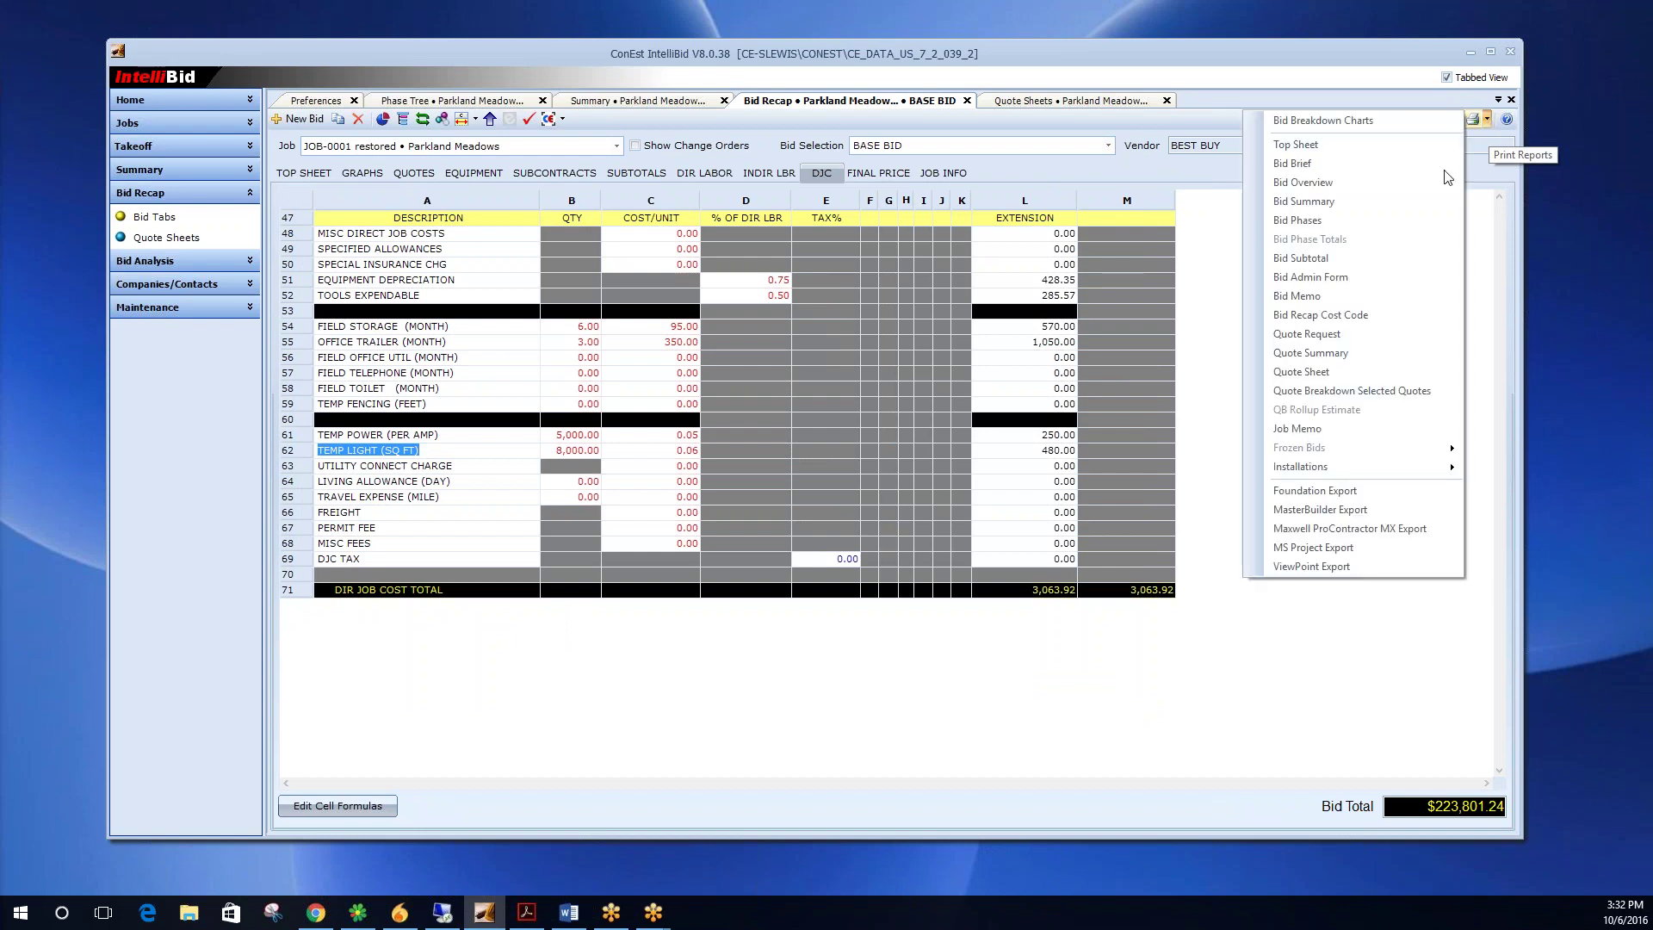
{"action": "left_click", "coordinate": [1339, 314]}
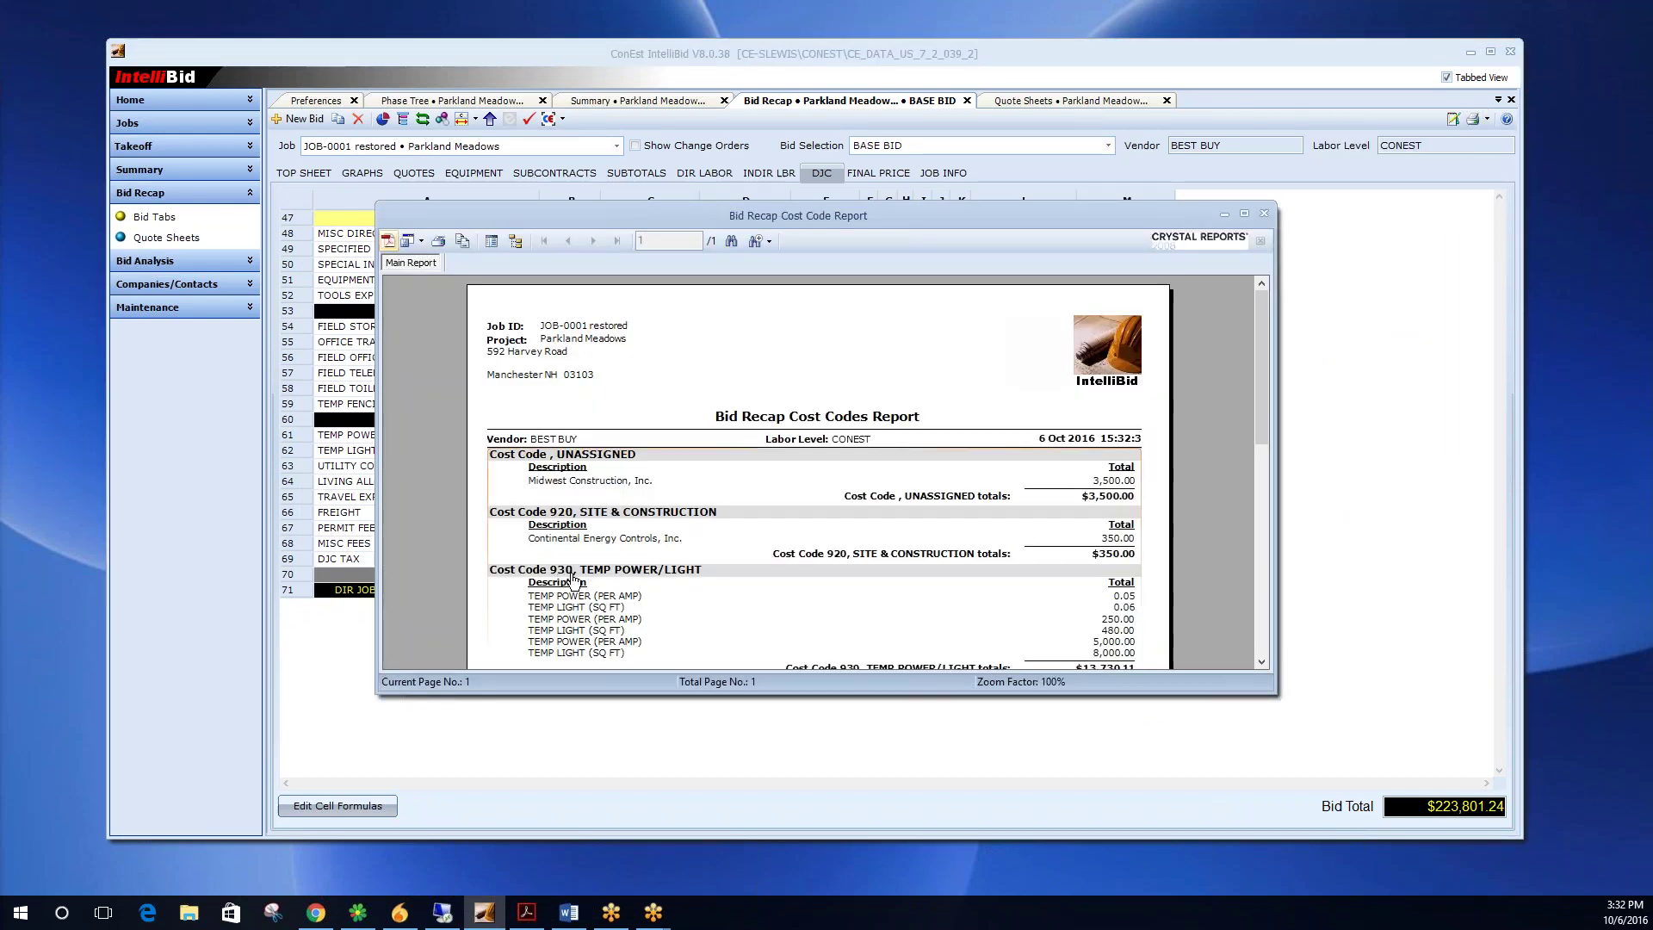
Read through the Bid Recap Cost Codes Report down to its job totals, then close the report.
{"action": "scroll", "coordinate": [601, 586], "scroll_direction": "down", "scroll_amount": 3}
{"action": "scroll", "coordinate": [601, 585], "scroll_direction": "down", "scroll_amount": 3}
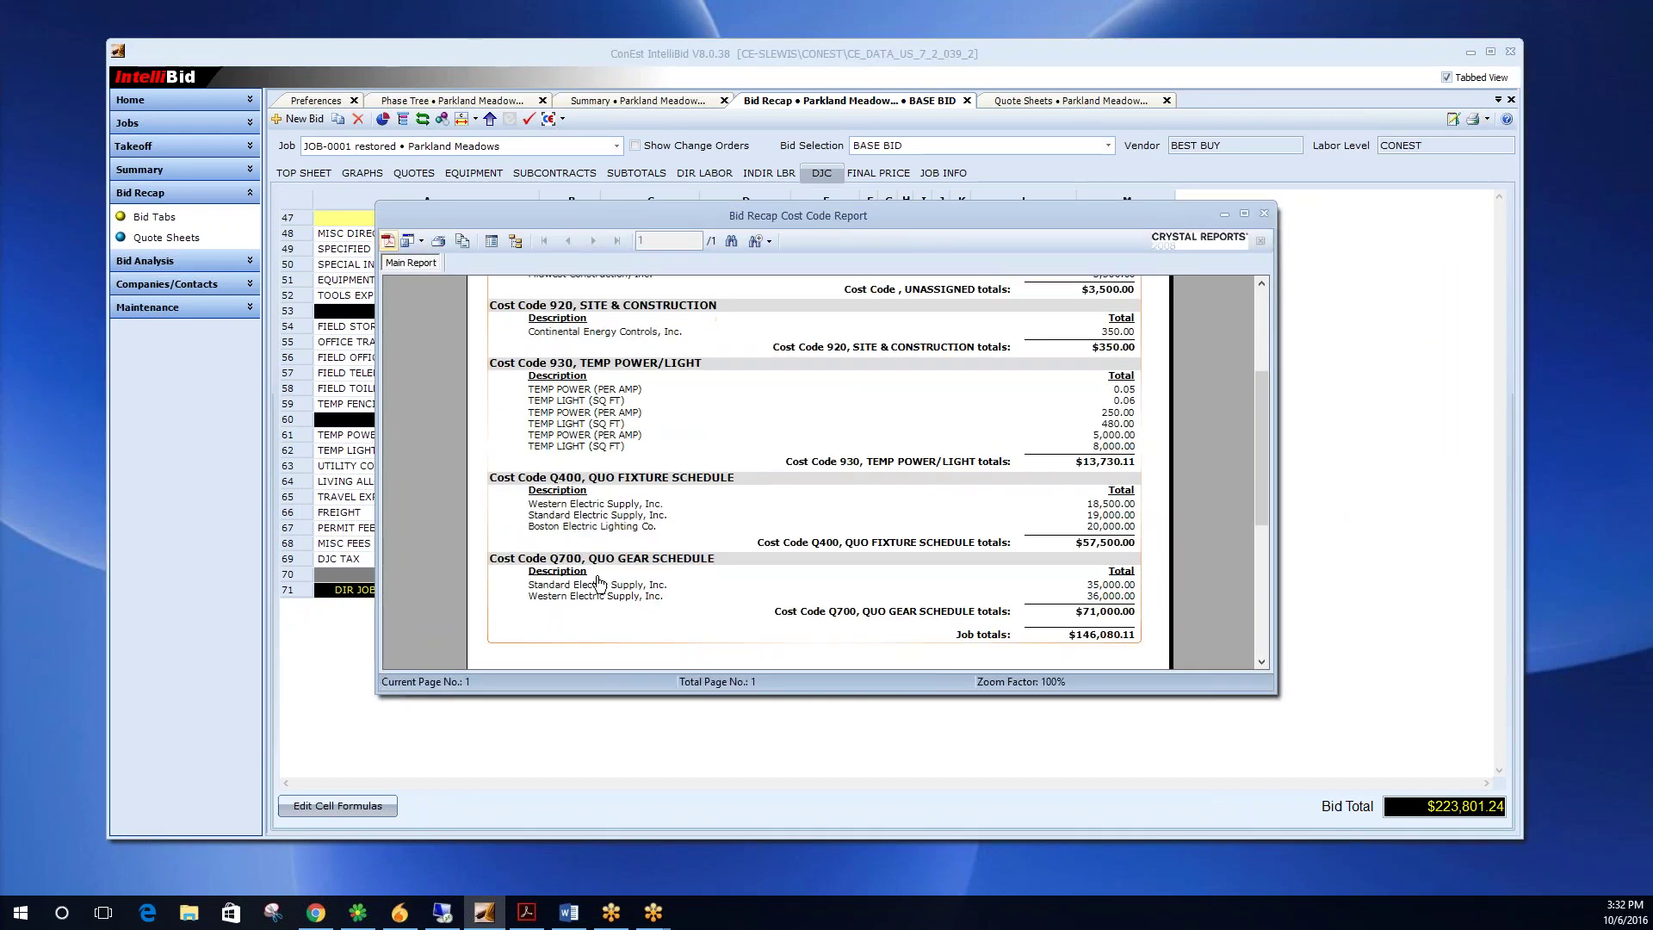
{"action": "scroll", "coordinate": [601, 583], "scroll_direction": "up", "scroll_amount": 6}
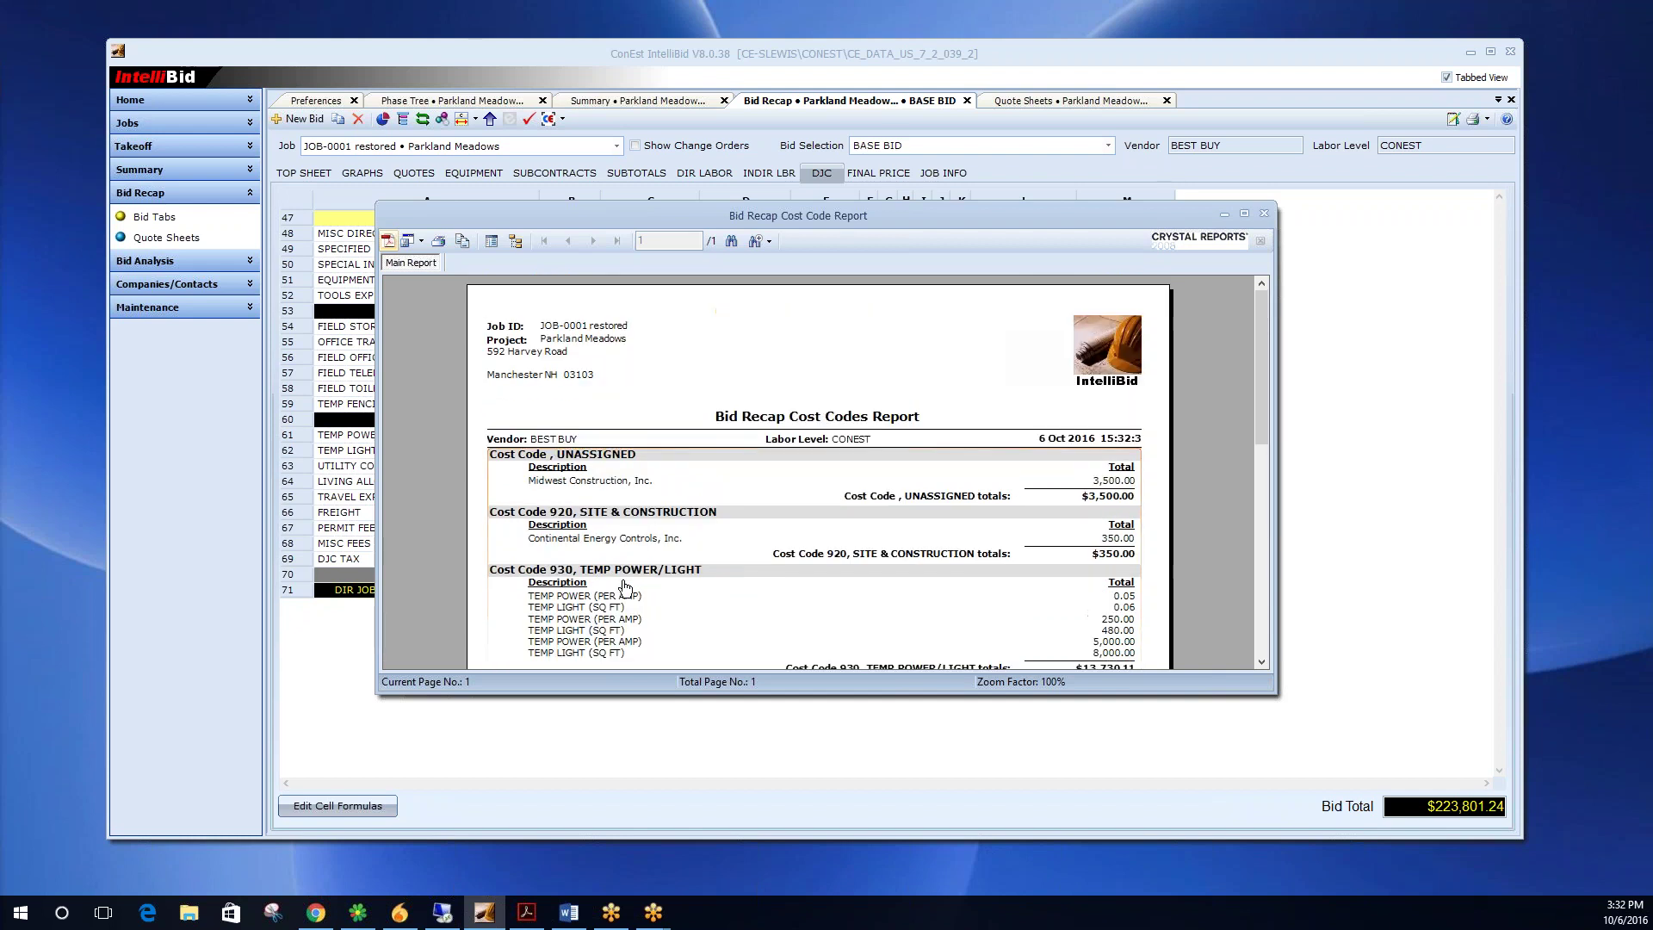
{"action": "left_click", "coordinate": [1264, 213]}
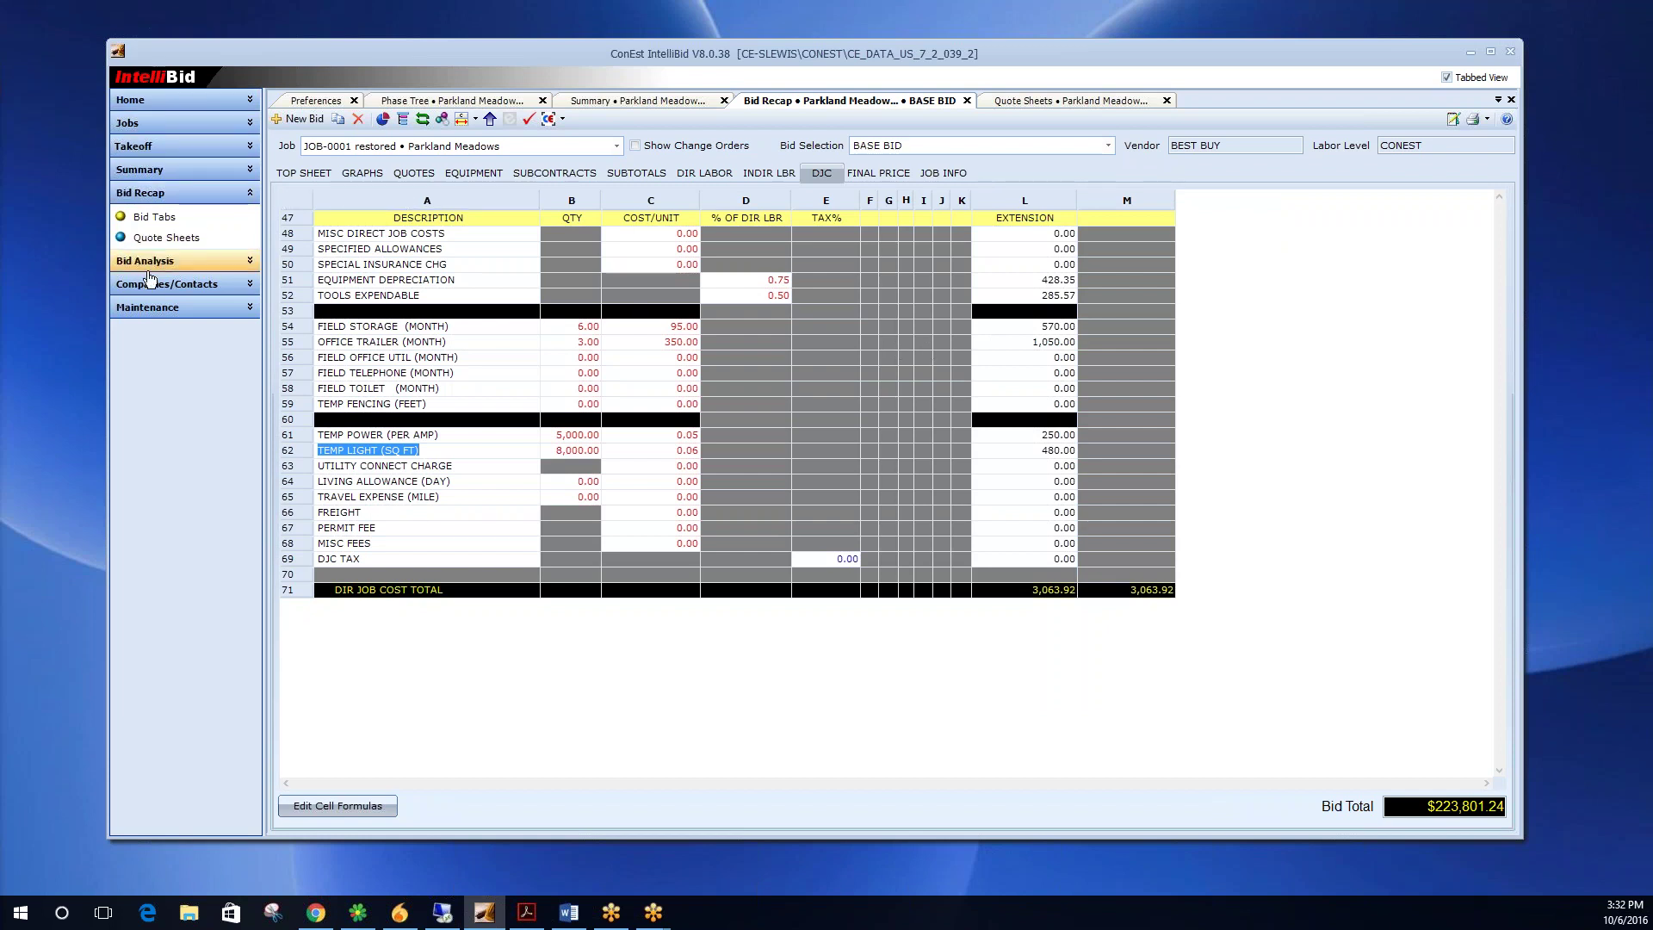
Open the user access maintenance and review the Estimator access level's feature permissions, including Update All New Jobs, and the user activity lists.
{"action": "left_click", "coordinate": [148, 307]}
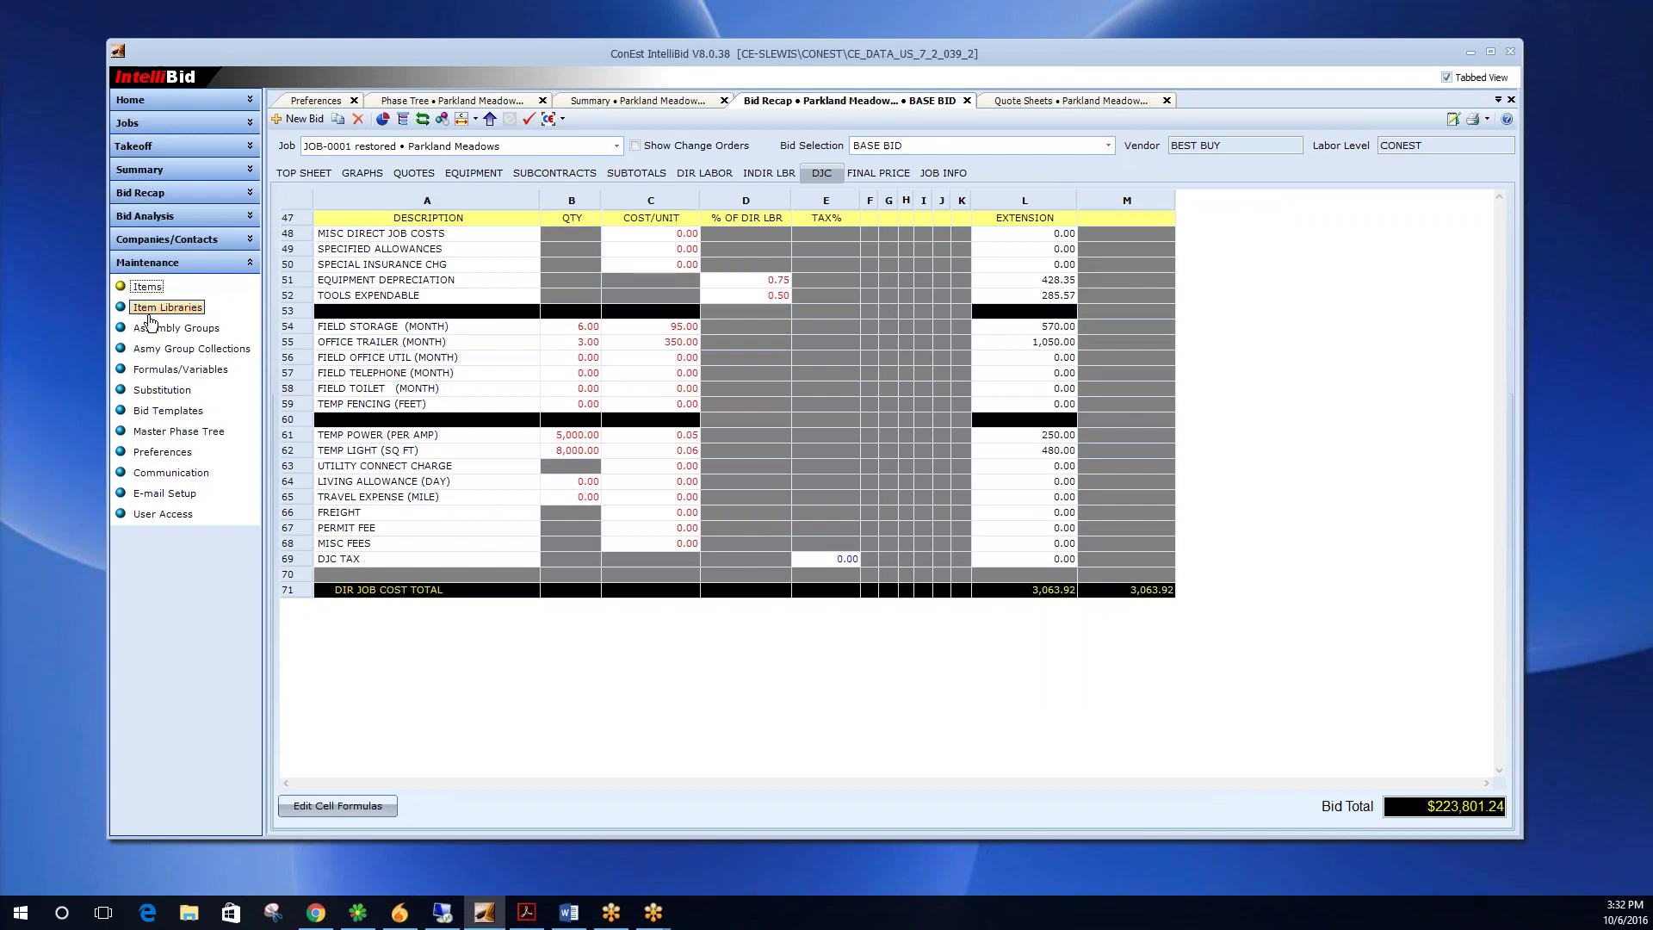
{"action": "left_click", "coordinate": [162, 517]}
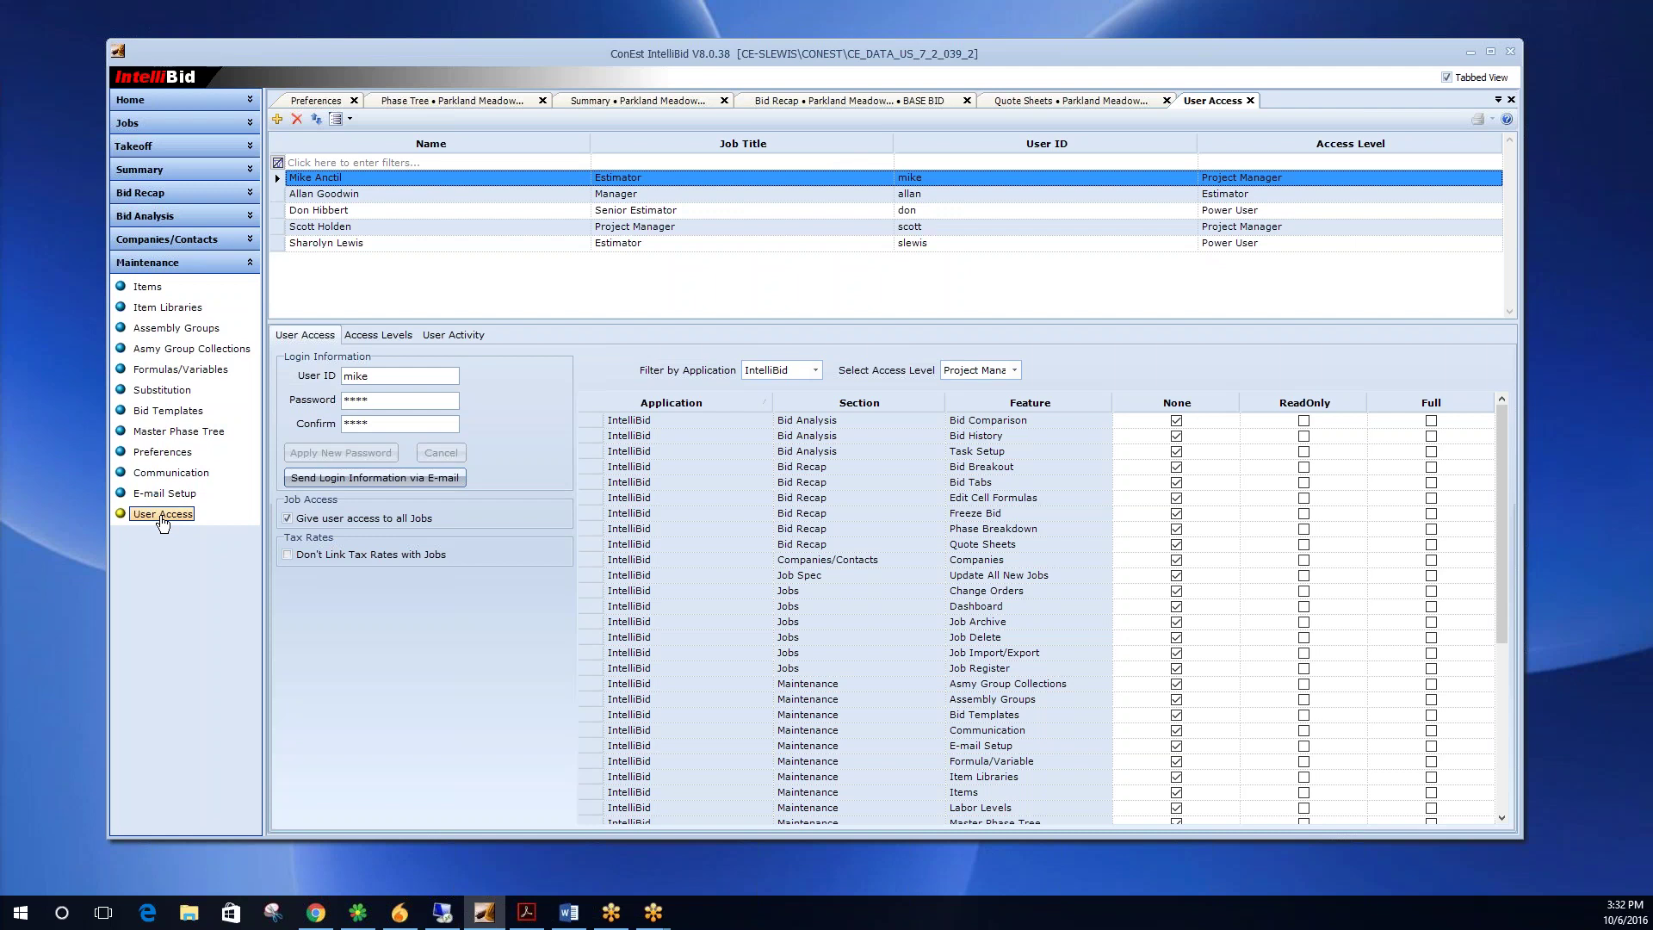
{"action": "left_click", "coordinate": [401, 334]}
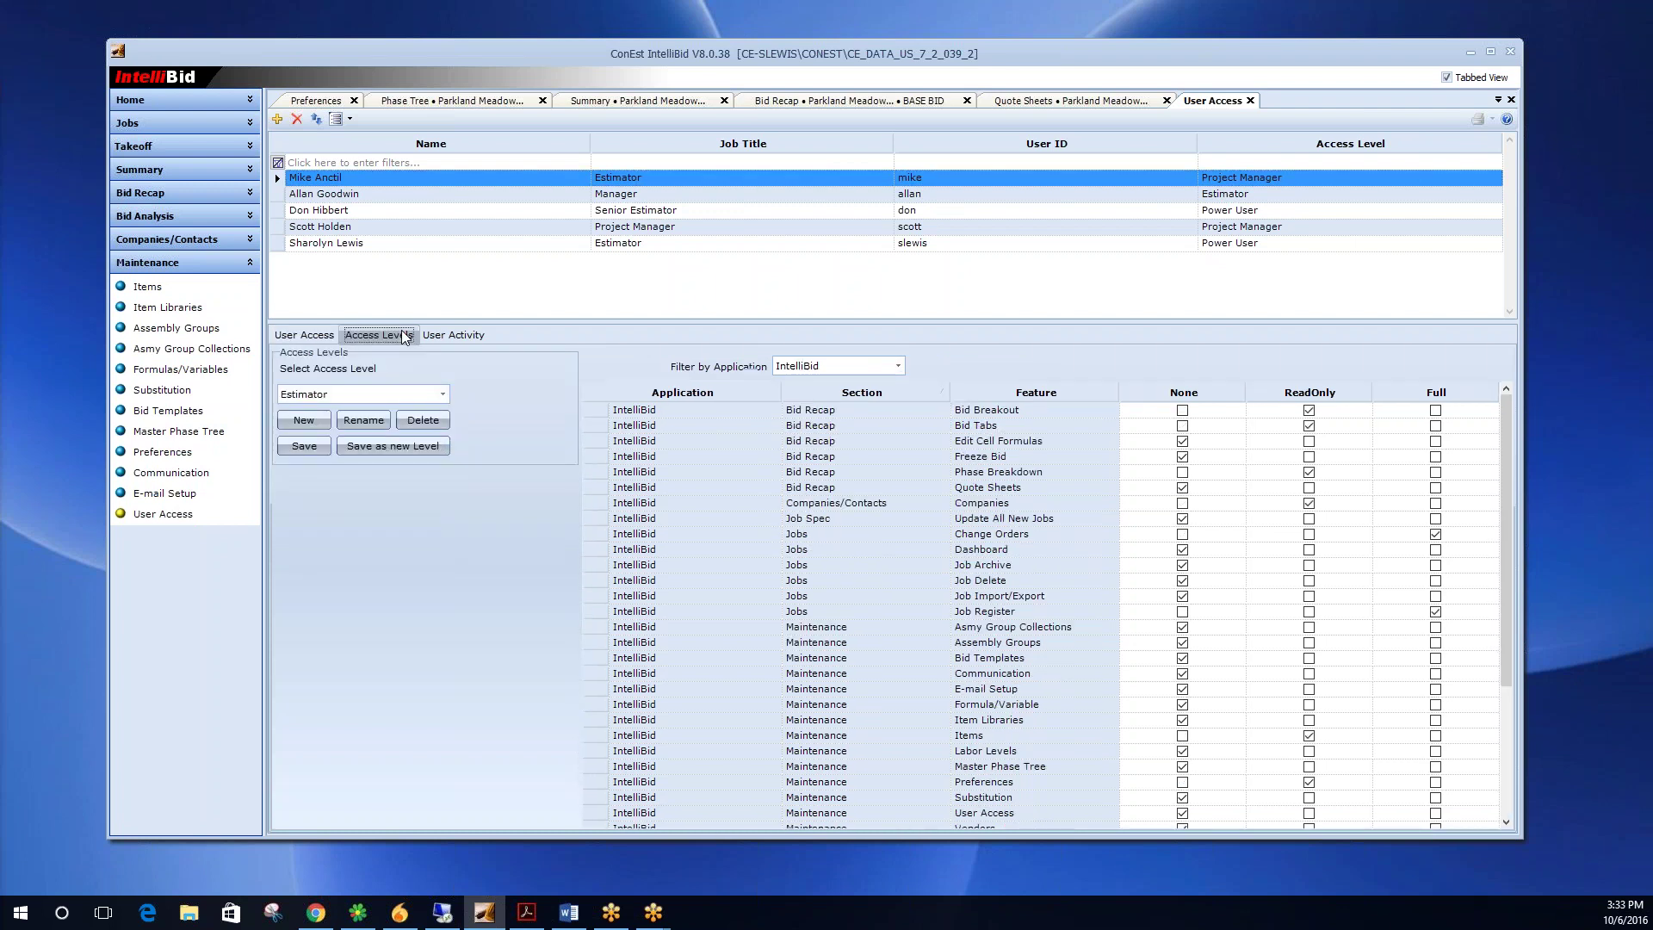
{"action": "left_click", "coordinate": [443, 395]}
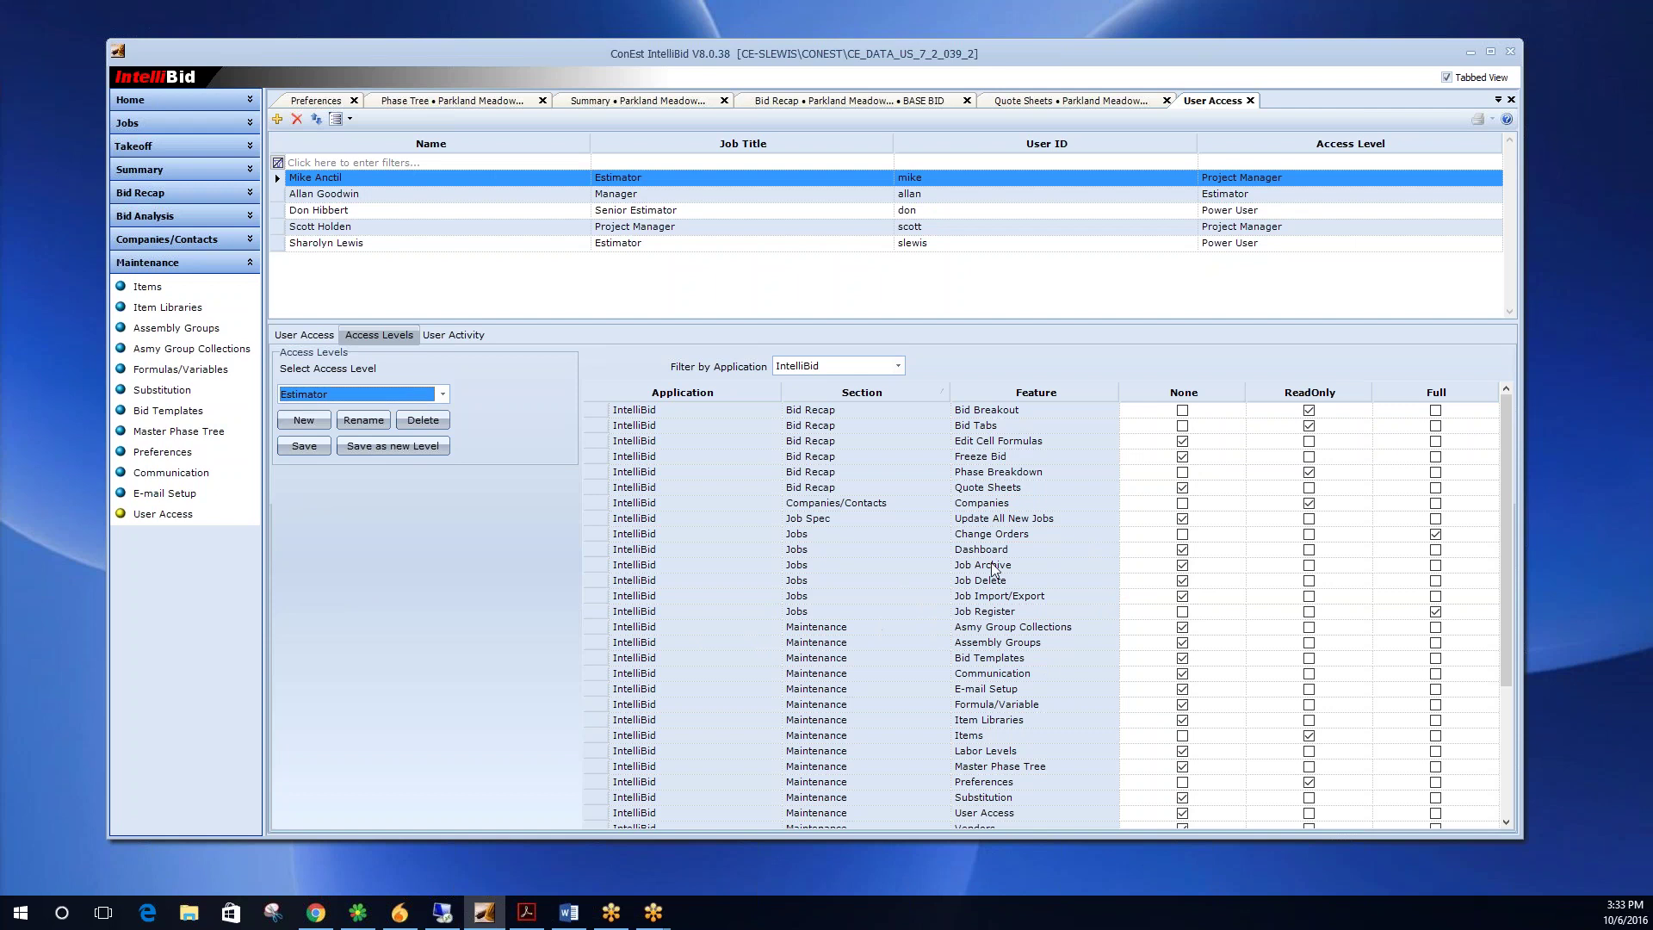
{"action": "left_click", "coordinate": [1023, 519]}
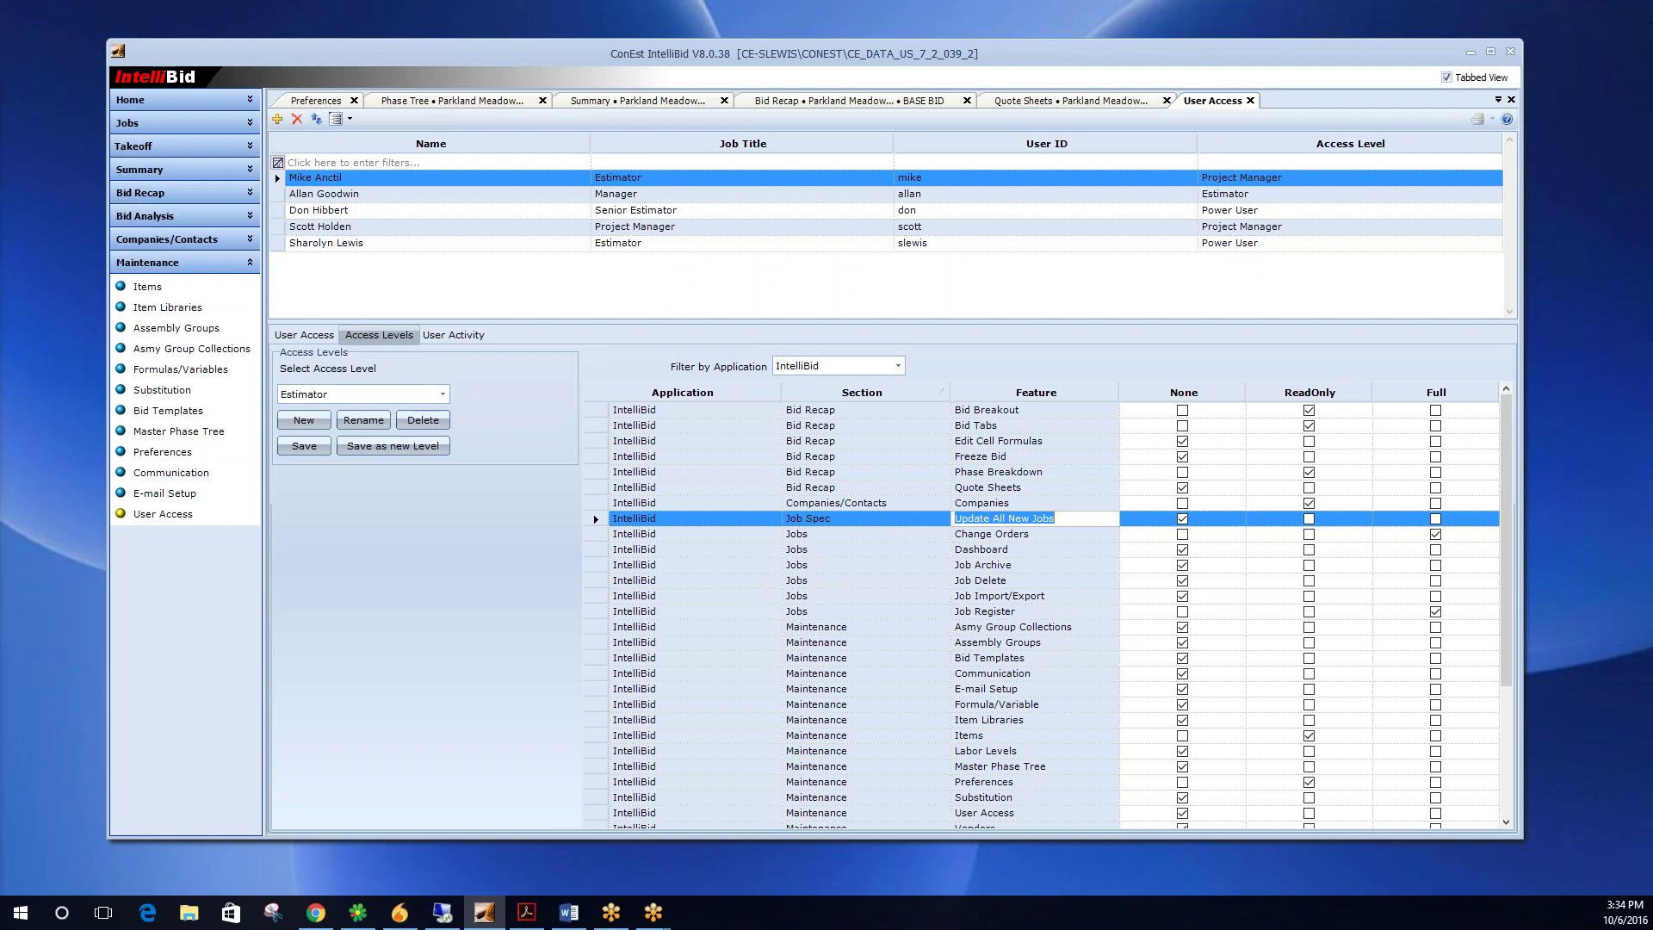
{"action": "left_click", "coordinate": [455, 335]}
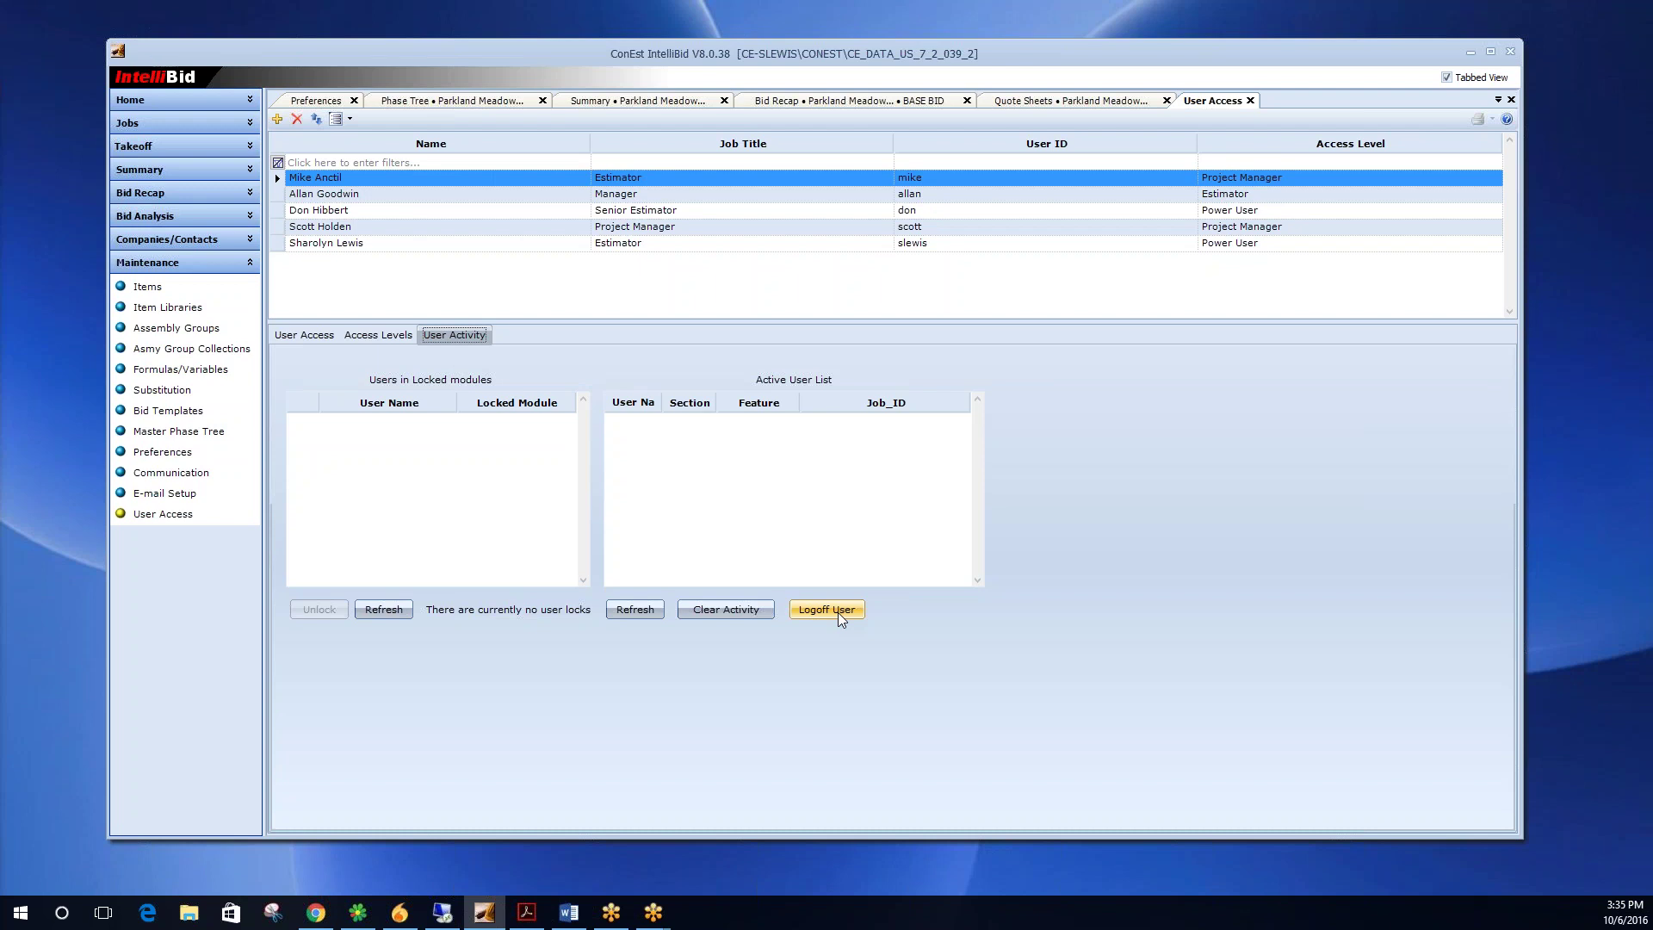
{"action": "left_click", "coordinate": [209, 585]}
{"action": "left_click", "coordinate": [152, 263]}
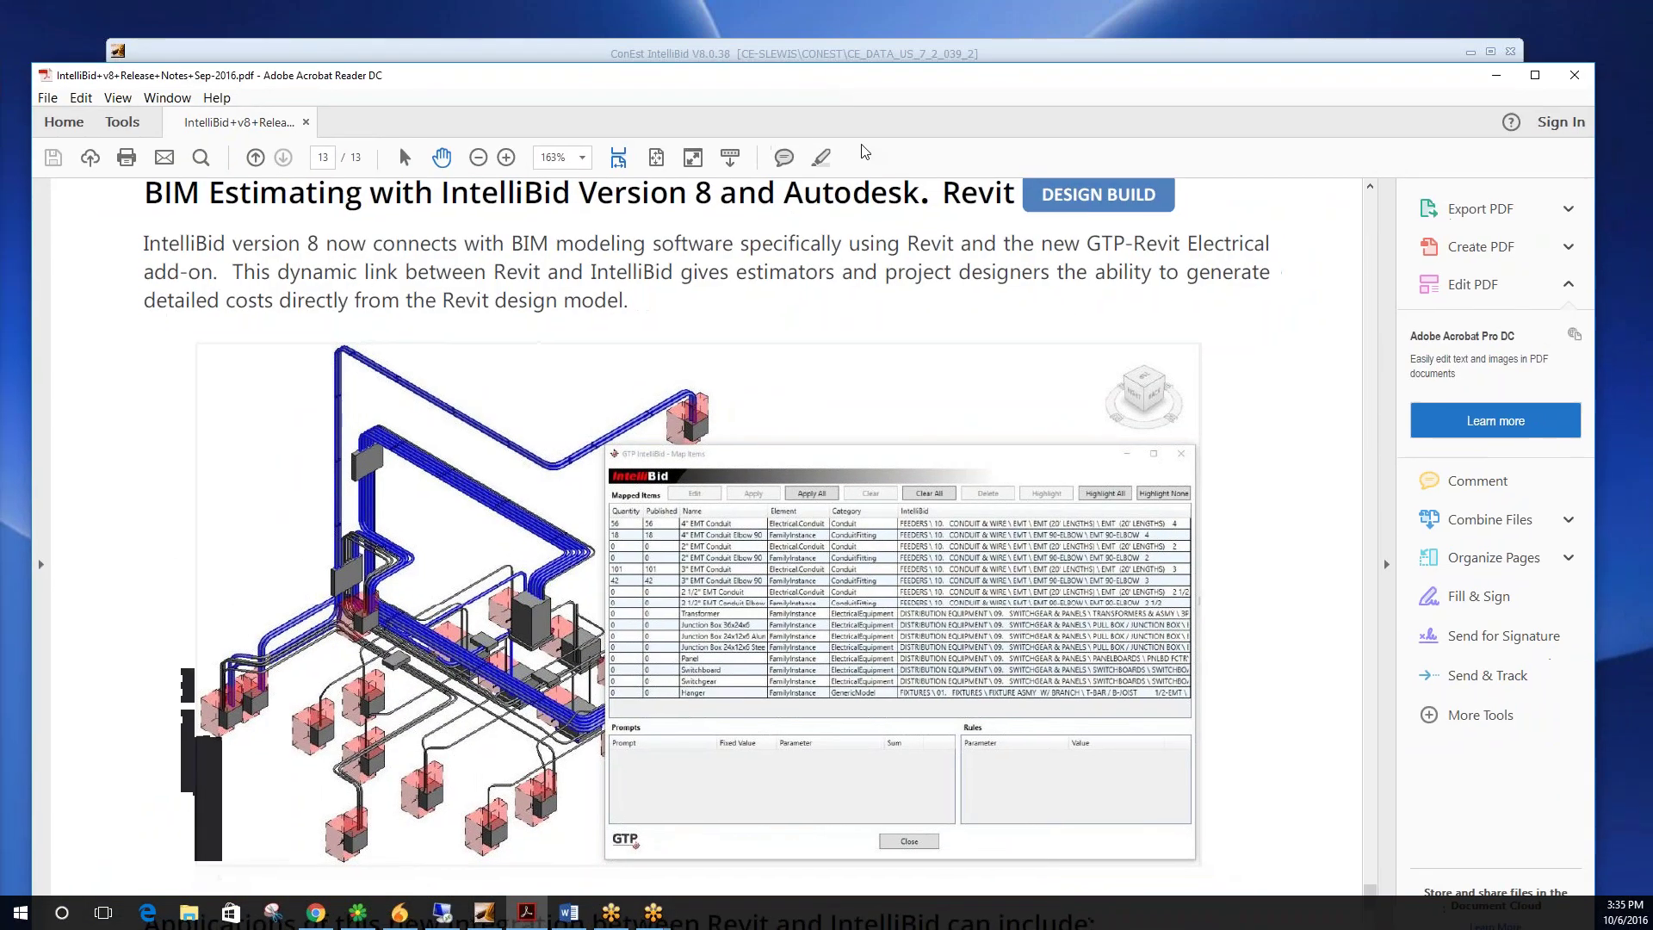
In the IntelliBid v8 release notes in Adobe Acrobat Reader, review the BIM estimating section on Autodesk Revit, then return to IntelliBid.
{"action": "left_click", "coordinate": [1366, 431]}
{"action": "left_click", "coordinate": [1367, 430]}
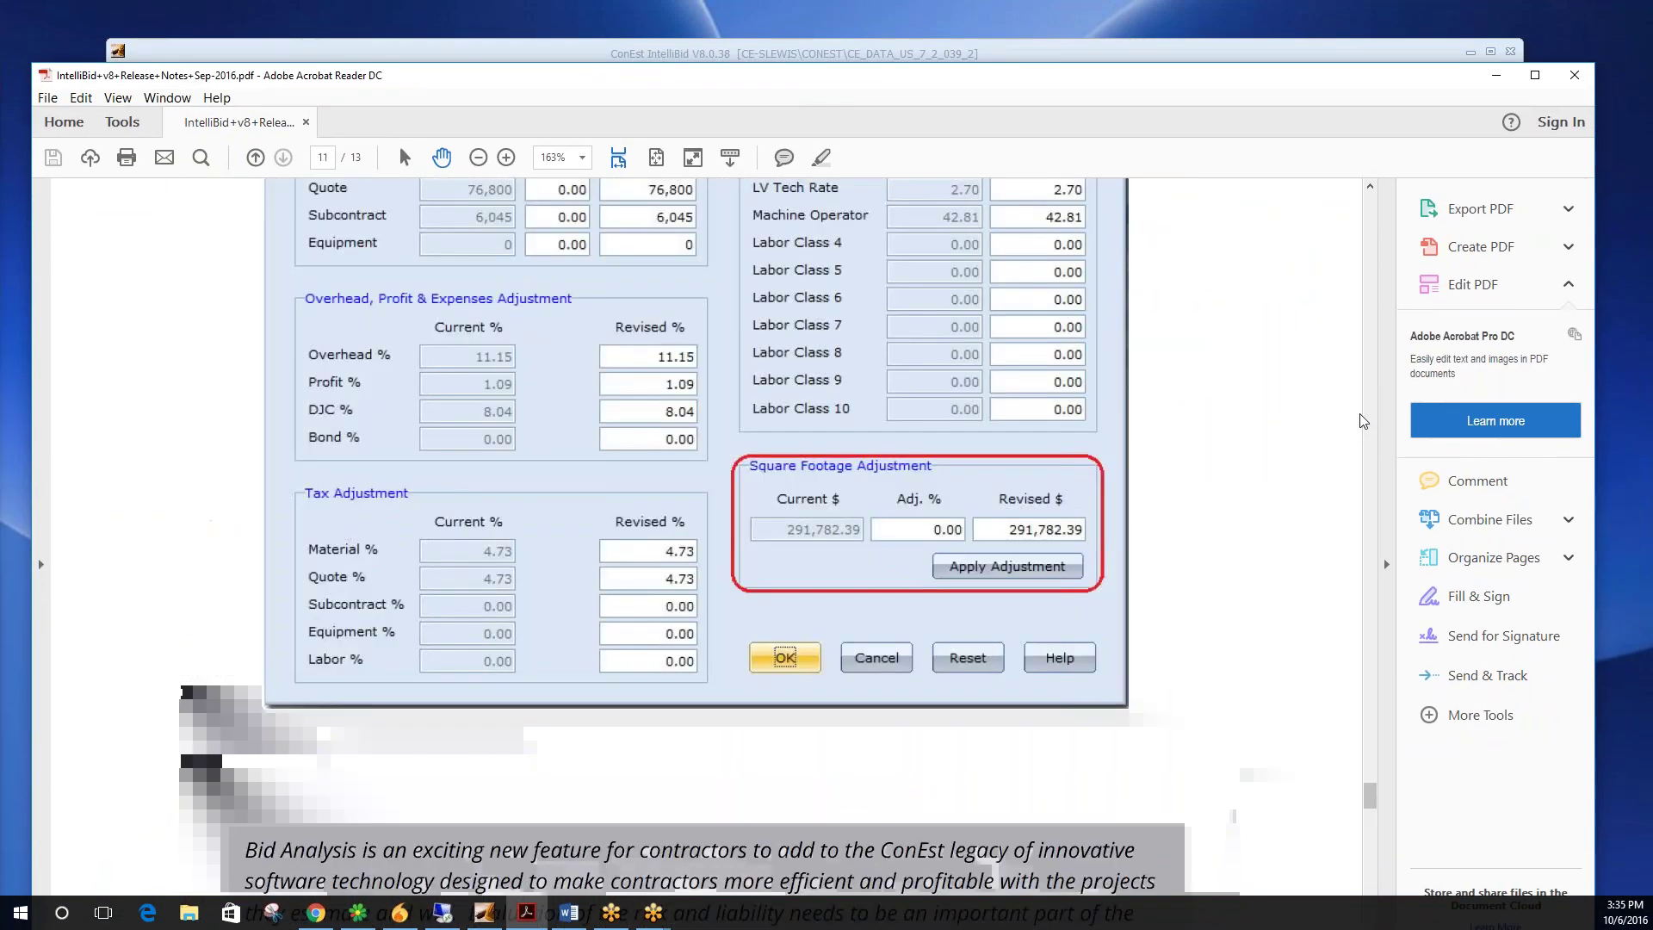
{"action": "left_click_drag", "start_coordinate": [1369, 797], "coordinate": [1360, 928]}
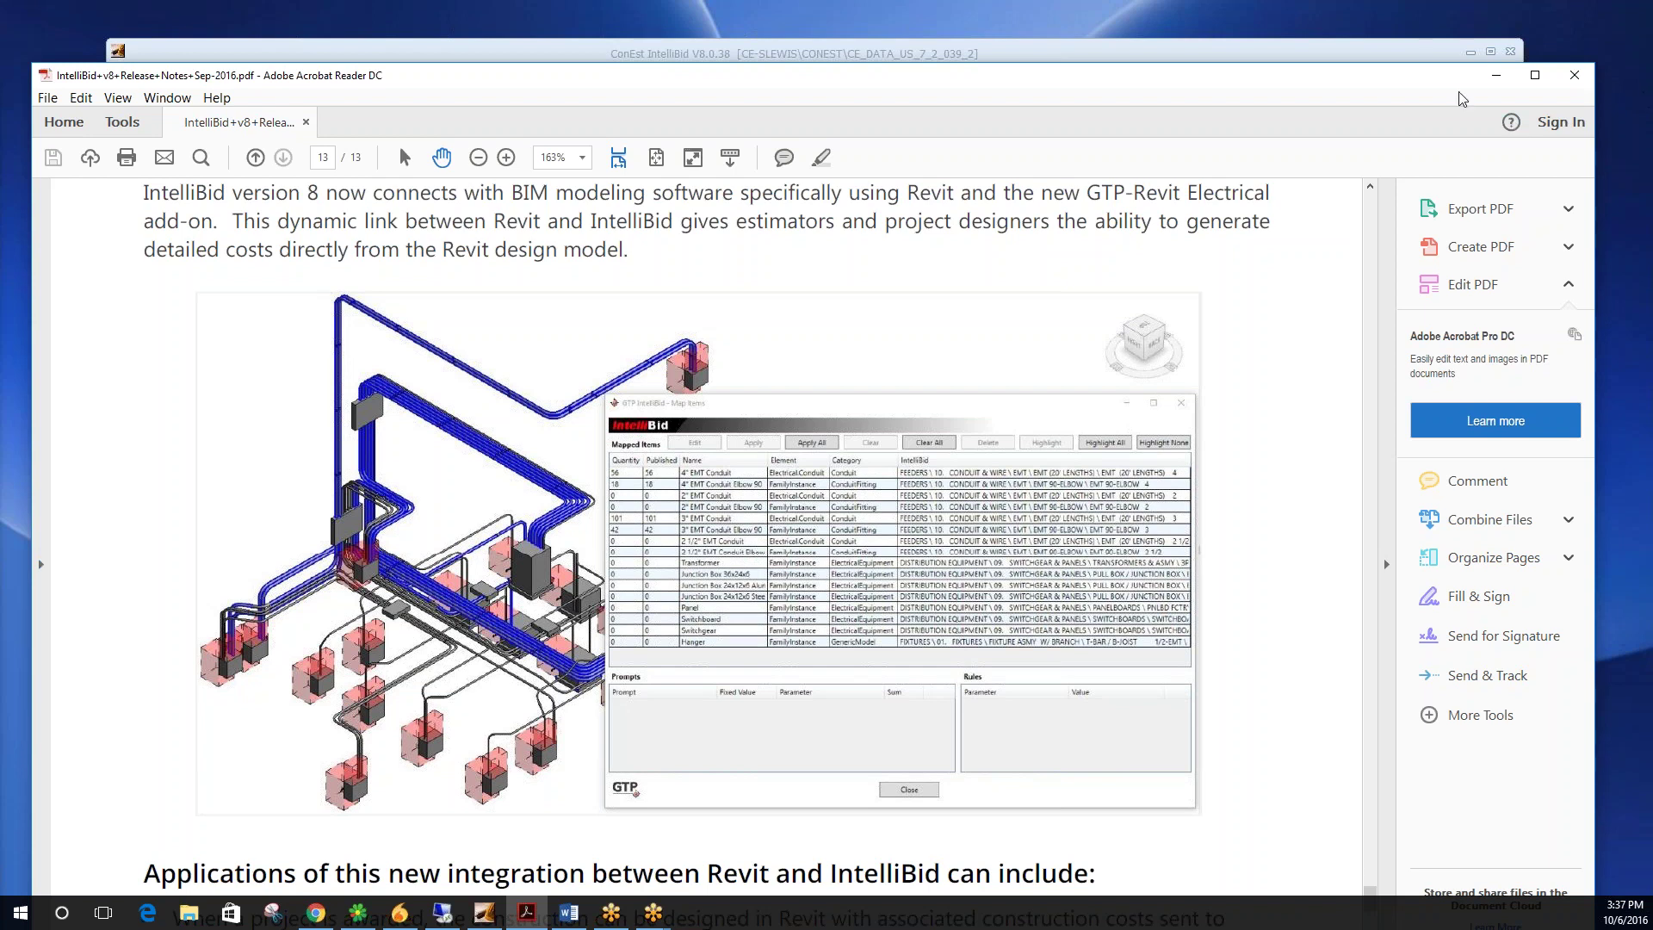
{"action": "left_click", "coordinate": [1494, 81]}
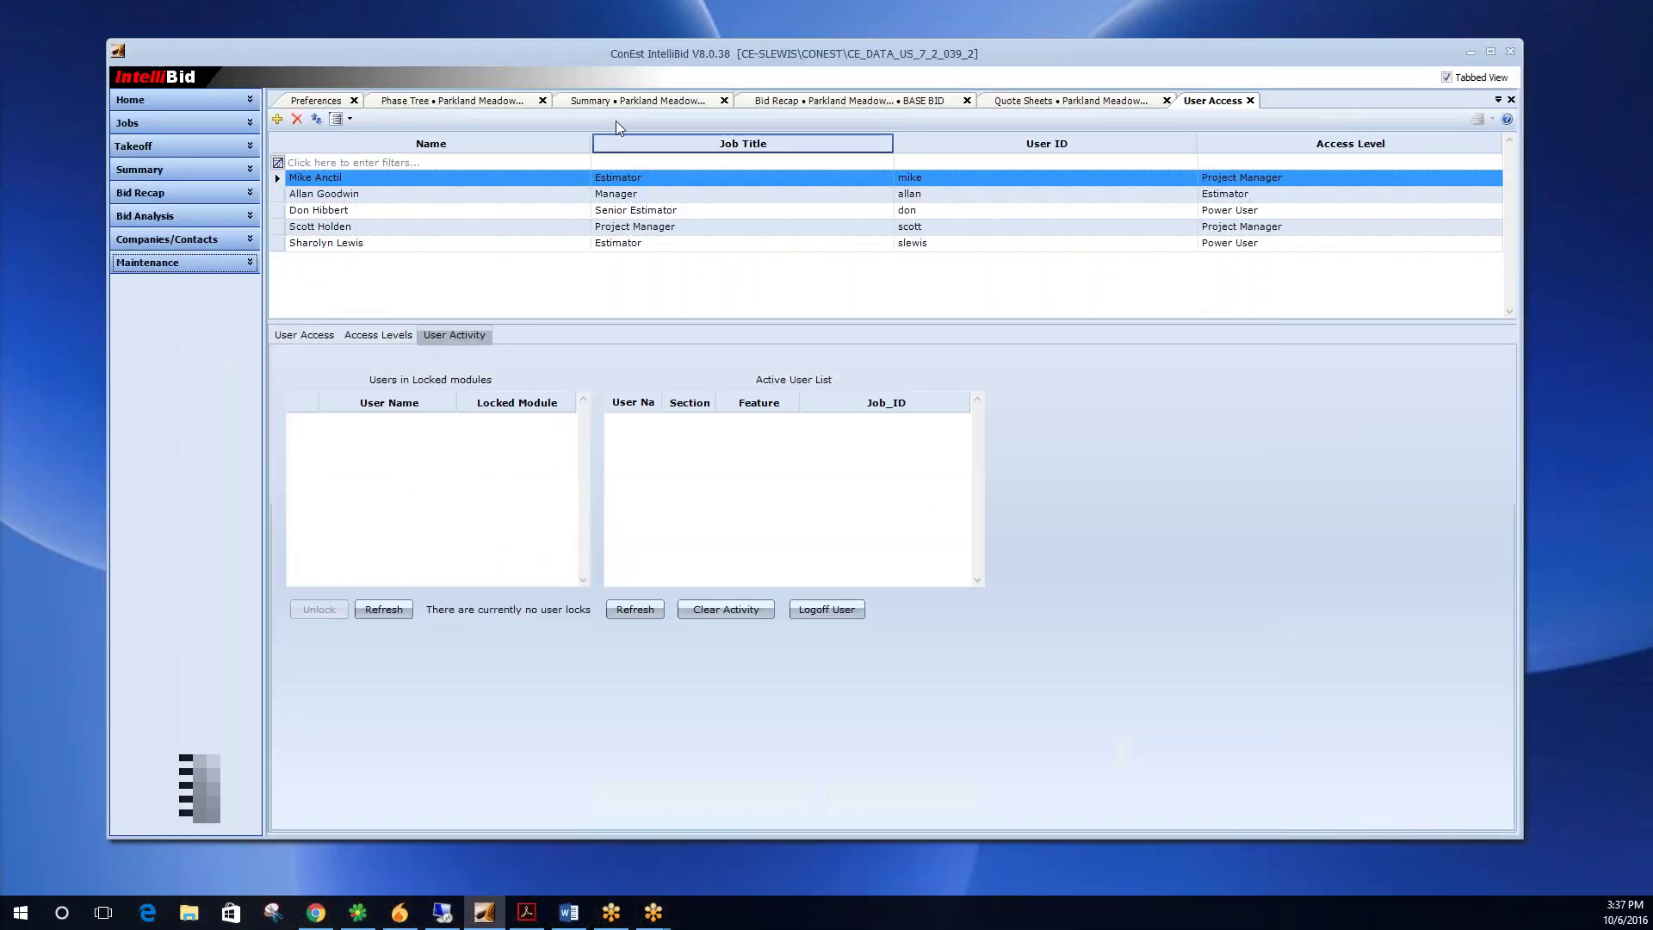
View the Parkland Meadows entry in the job register, then open its base bid recap, finishing the incomplete items list.
{"action": "left_click", "coordinate": [153, 122]}
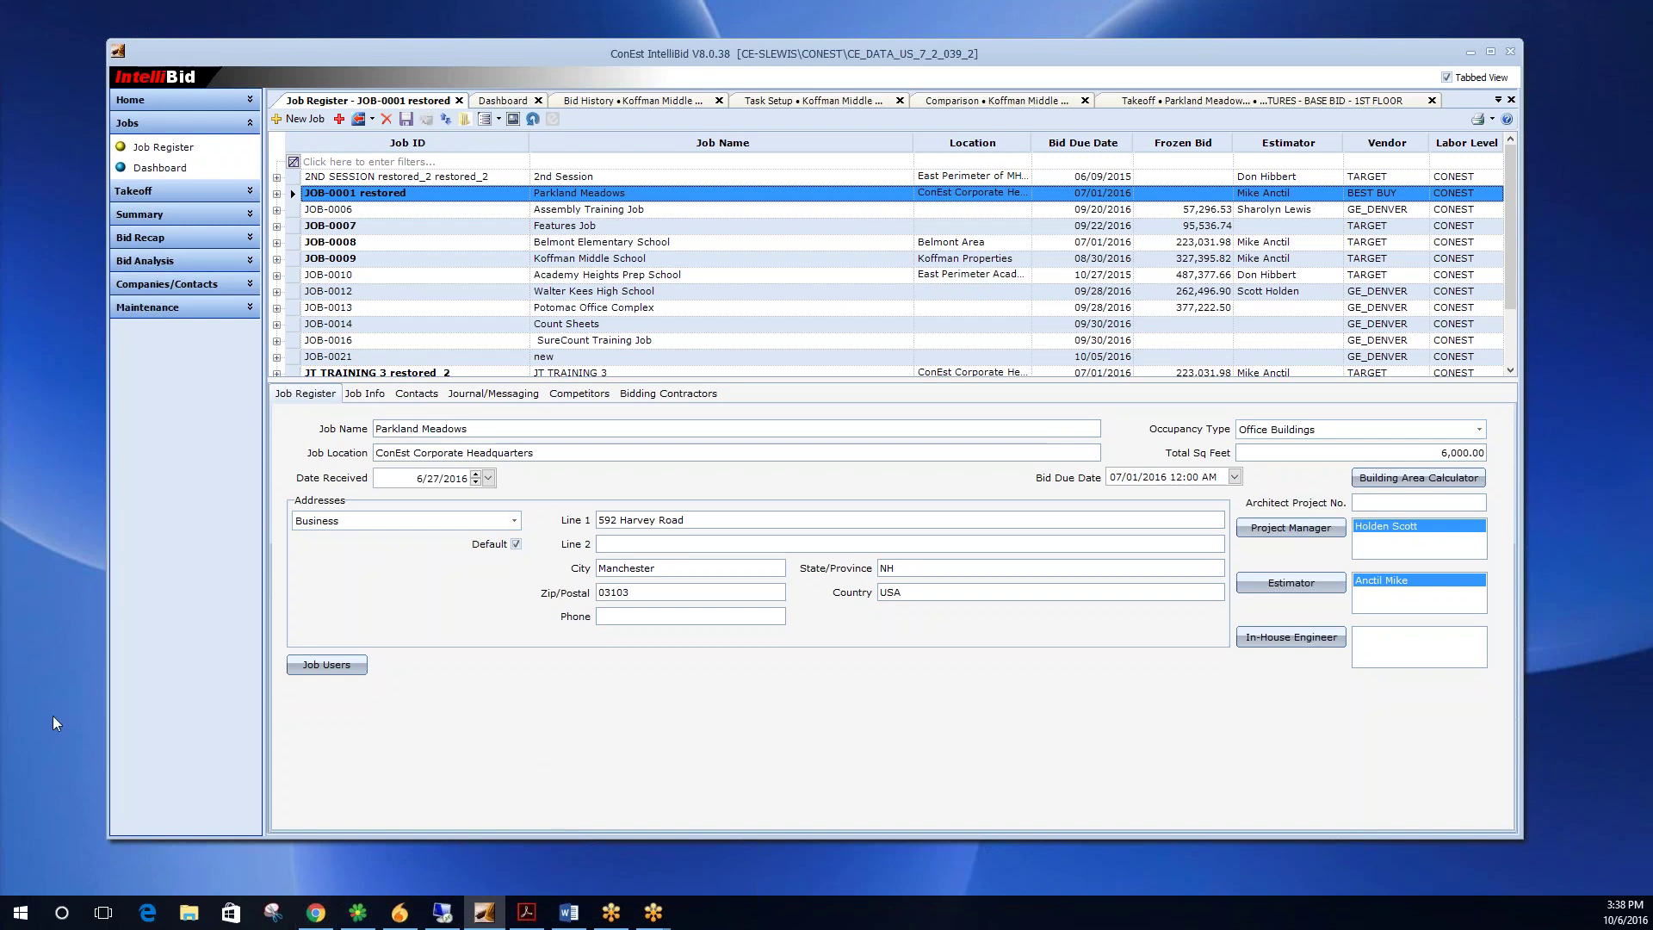
{"action": "left_click", "coordinate": [18, 726]}
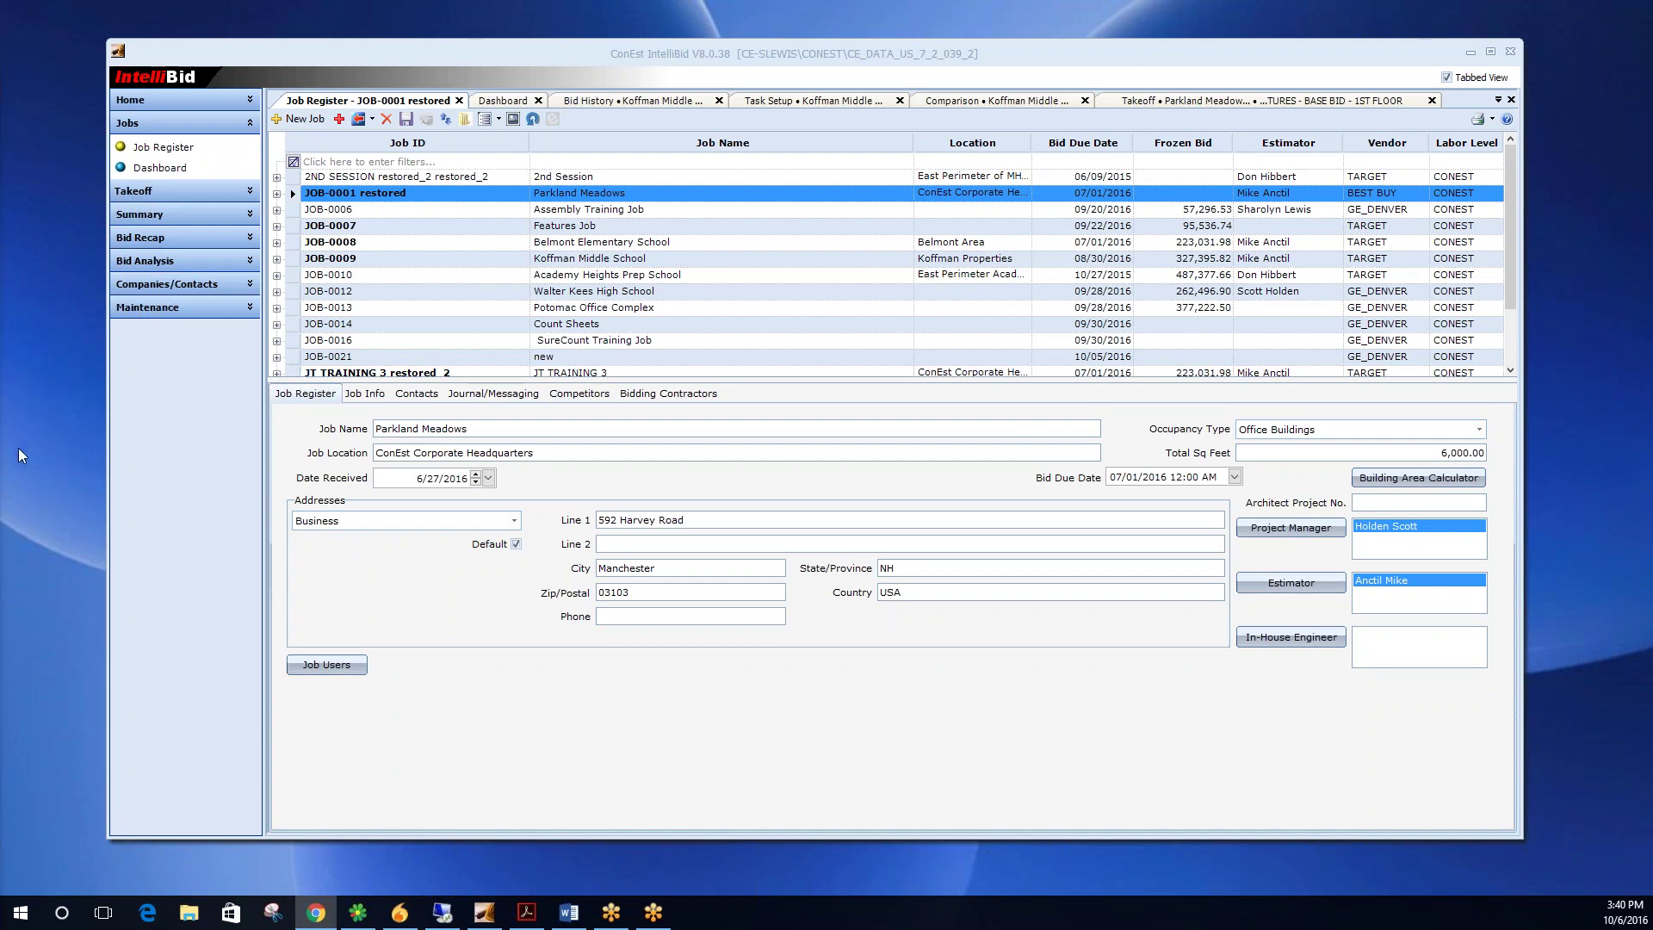
{"action": "left_click", "coordinate": [170, 238]}
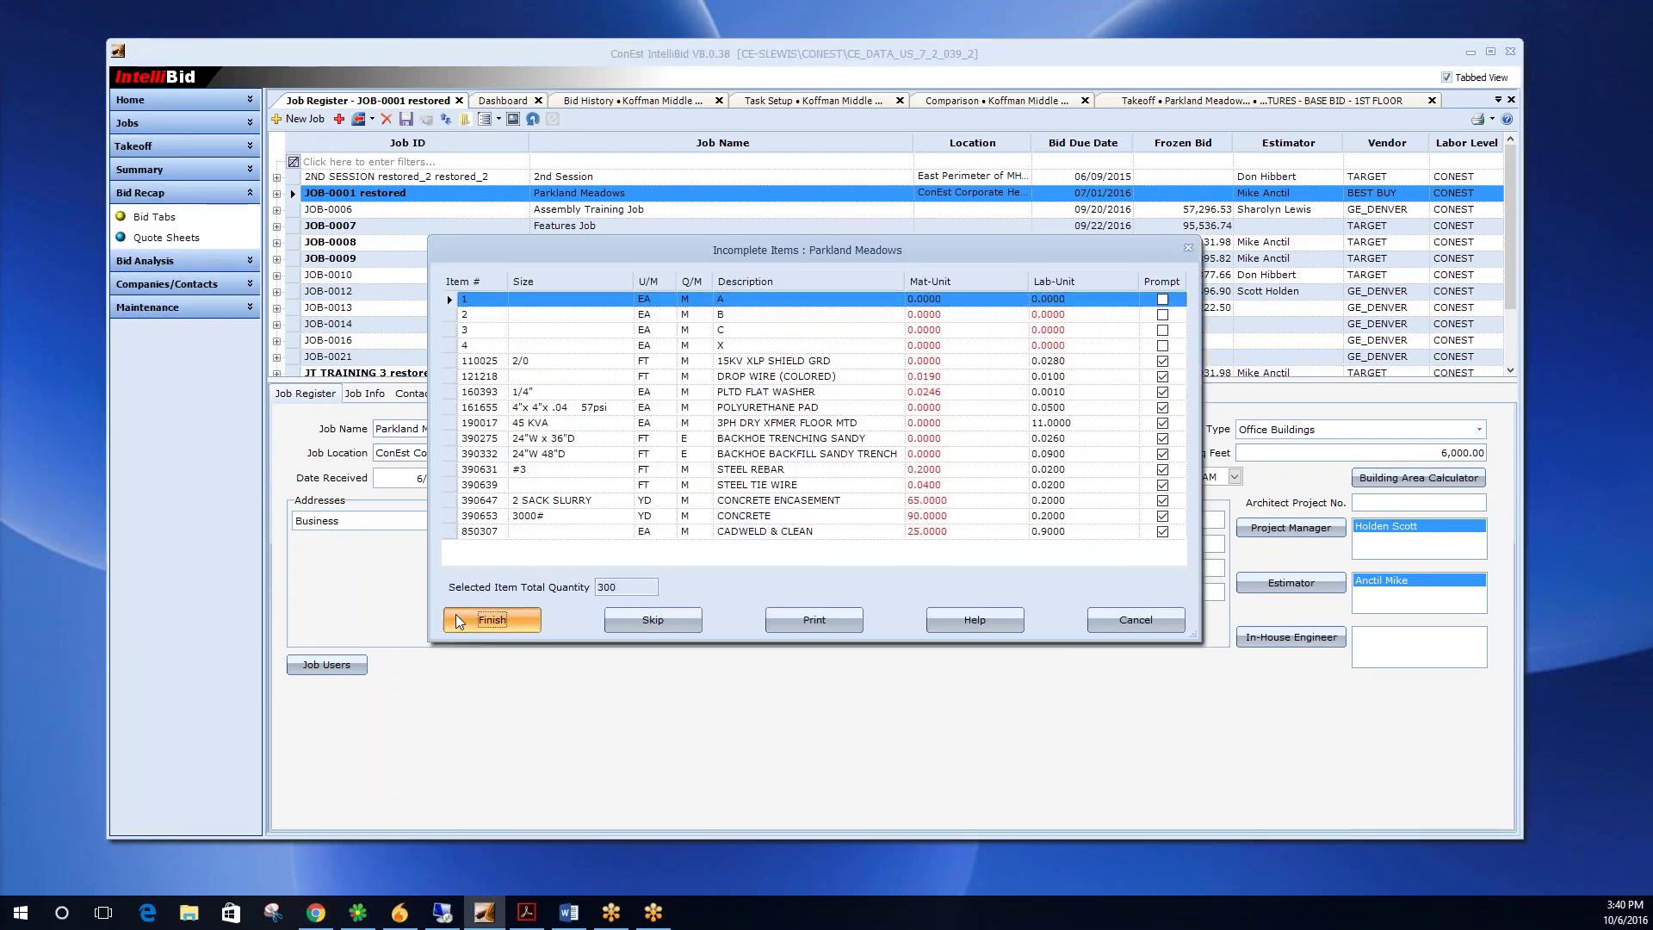
{"action": "left_click", "coordinate": [457, 614]}
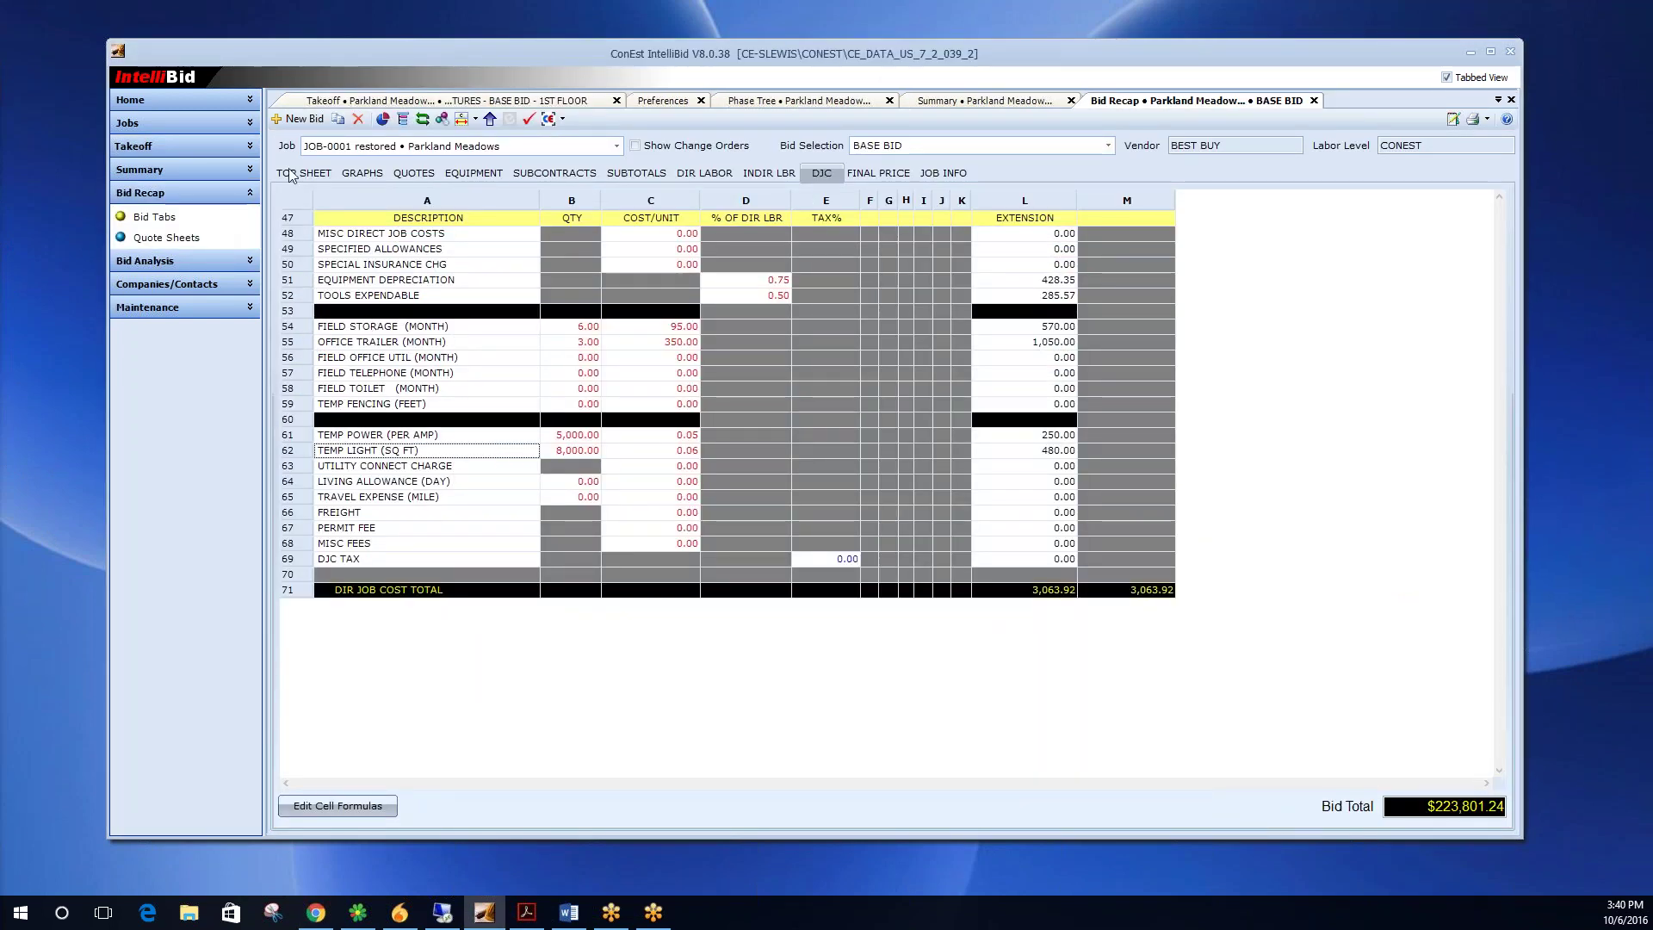
Review the base bid's top sheet and subtotals, then bring up the incomplete items list from the subtotals and finish it.
{"action": "left_click", "coordinate": [295, 173]}
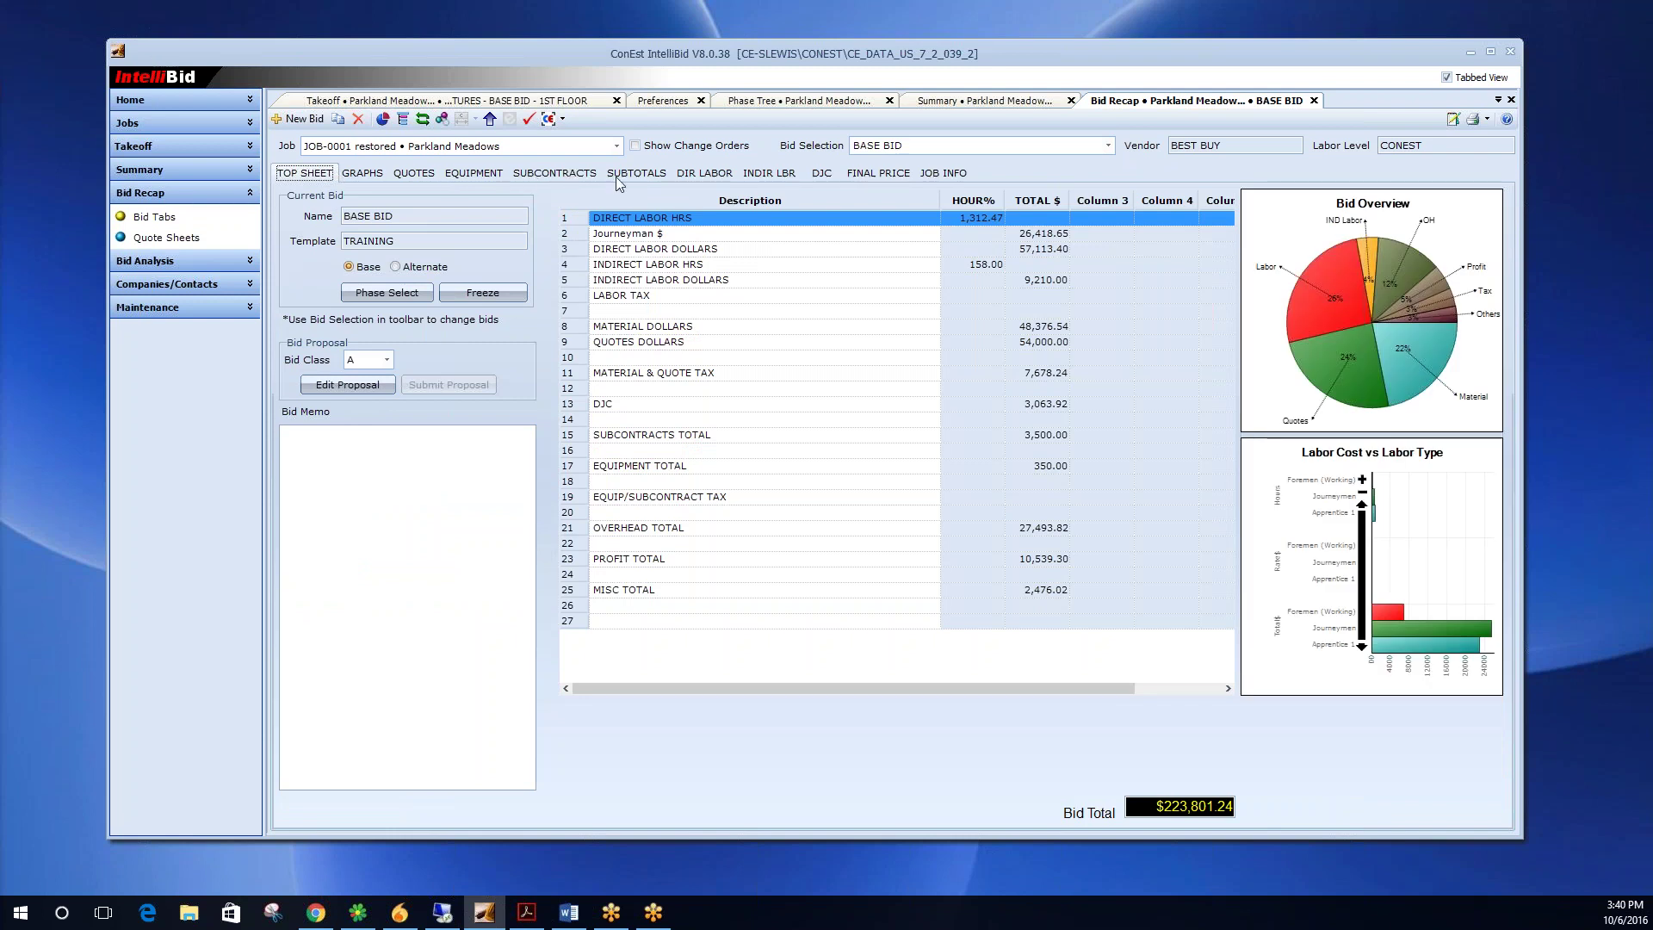
{"action": "left_click", "coordinate": [623, 172]}
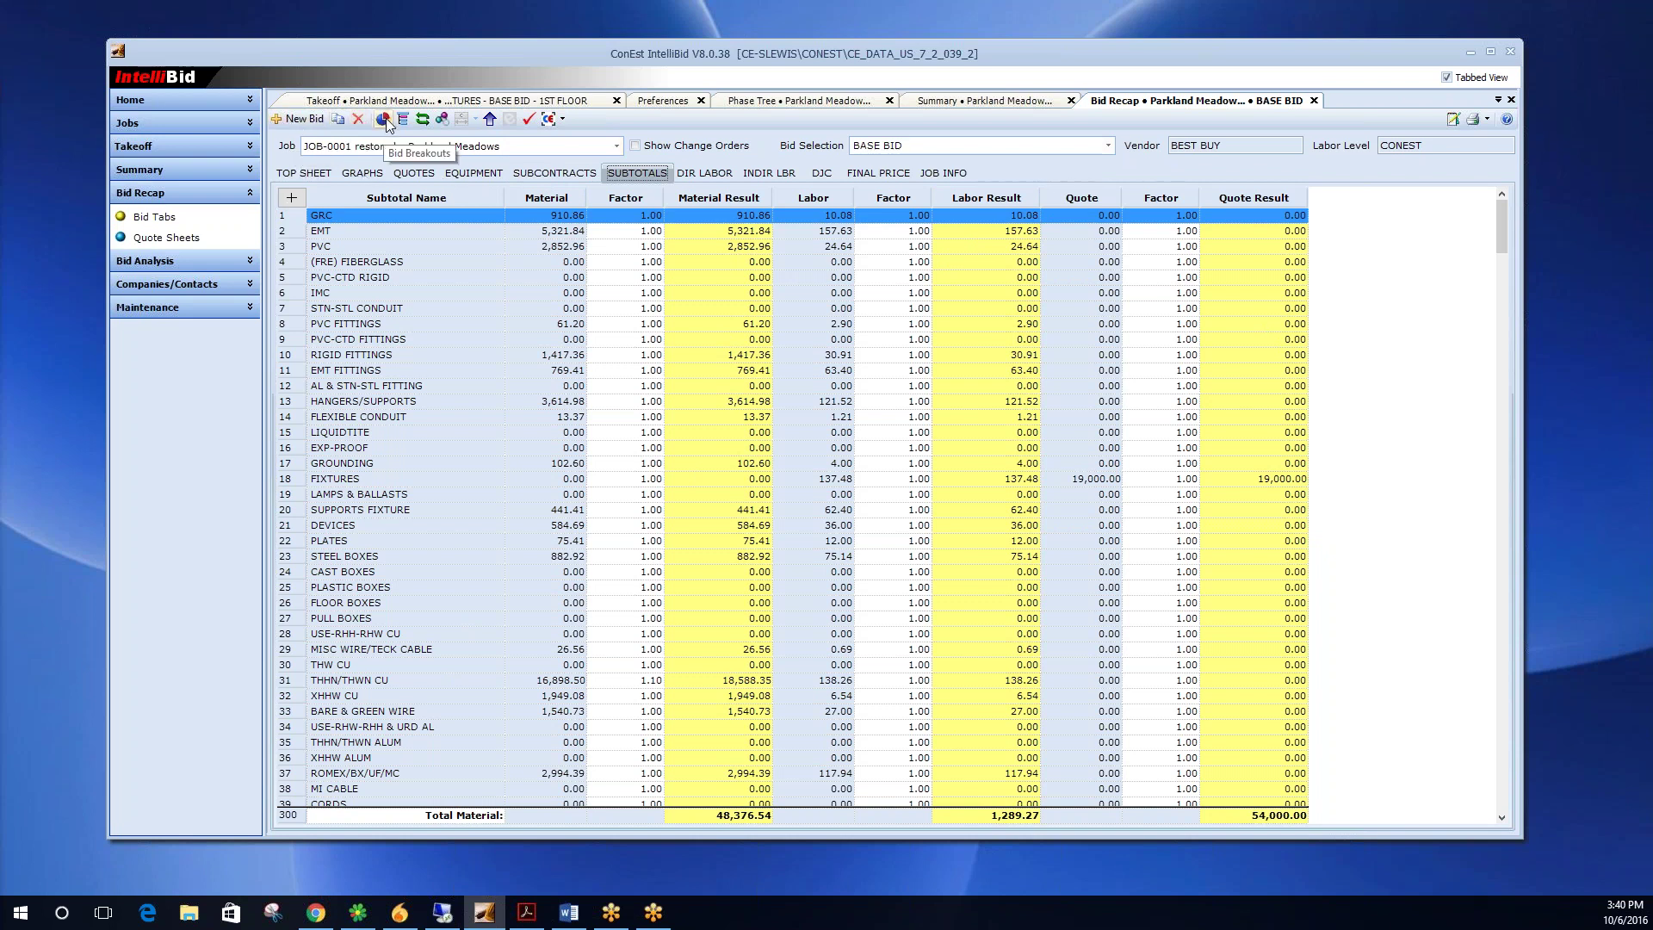
{"action": "left_click", "coordinate": [442, 123]}
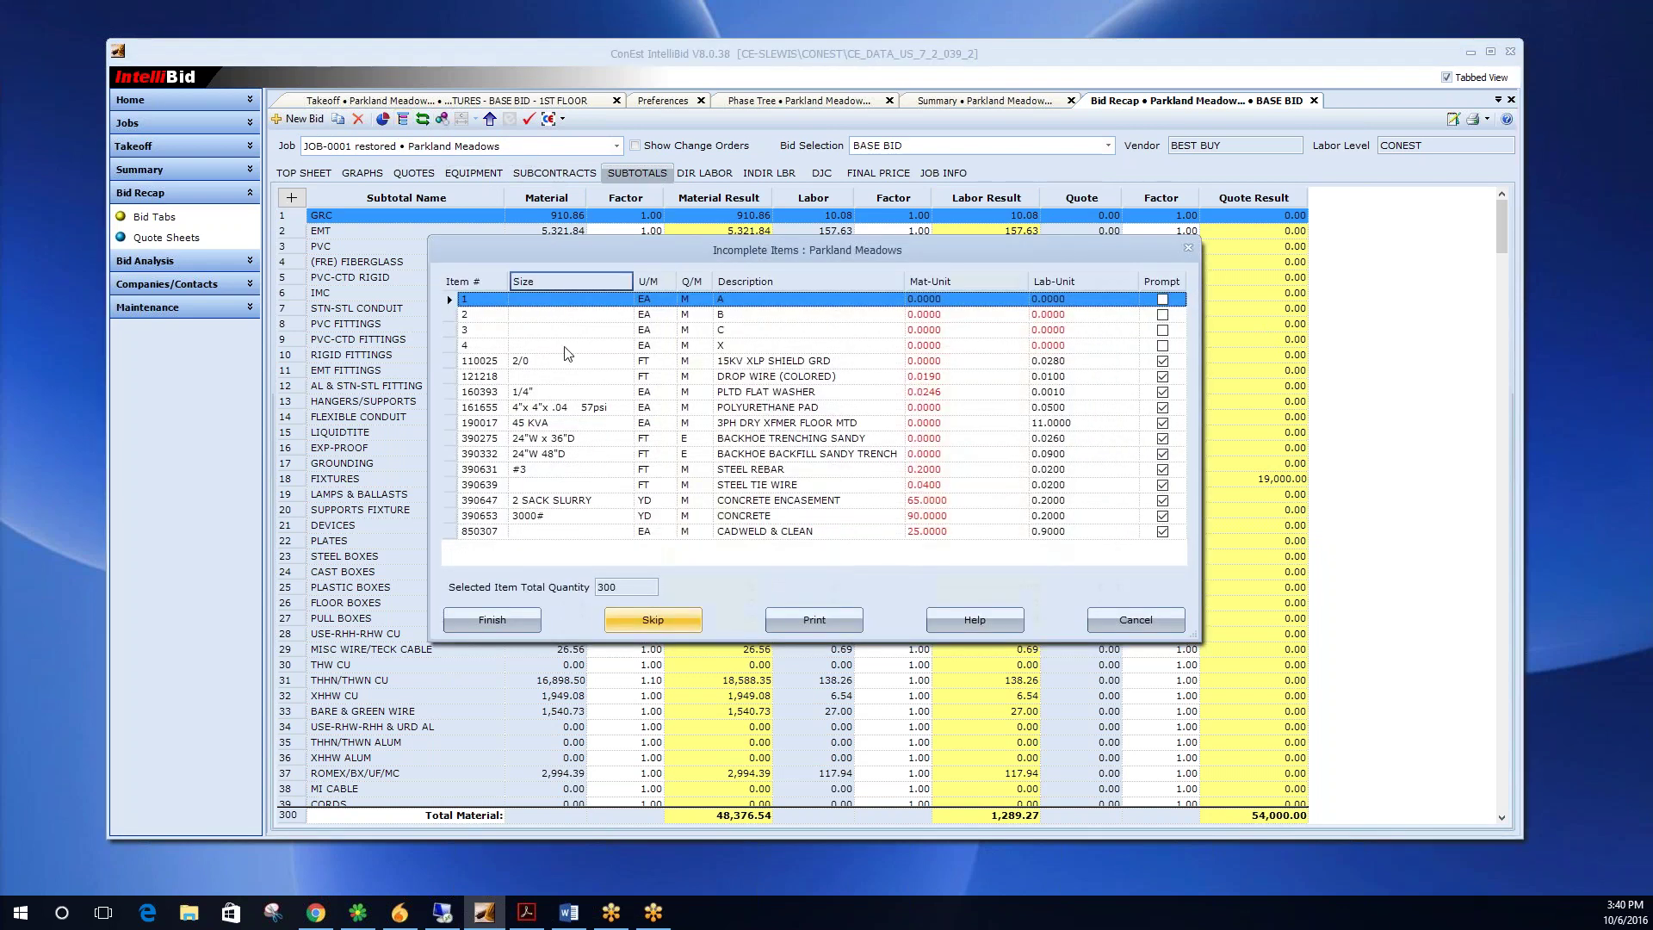
{"action": "left_click", "coordinate": [501, 620]}
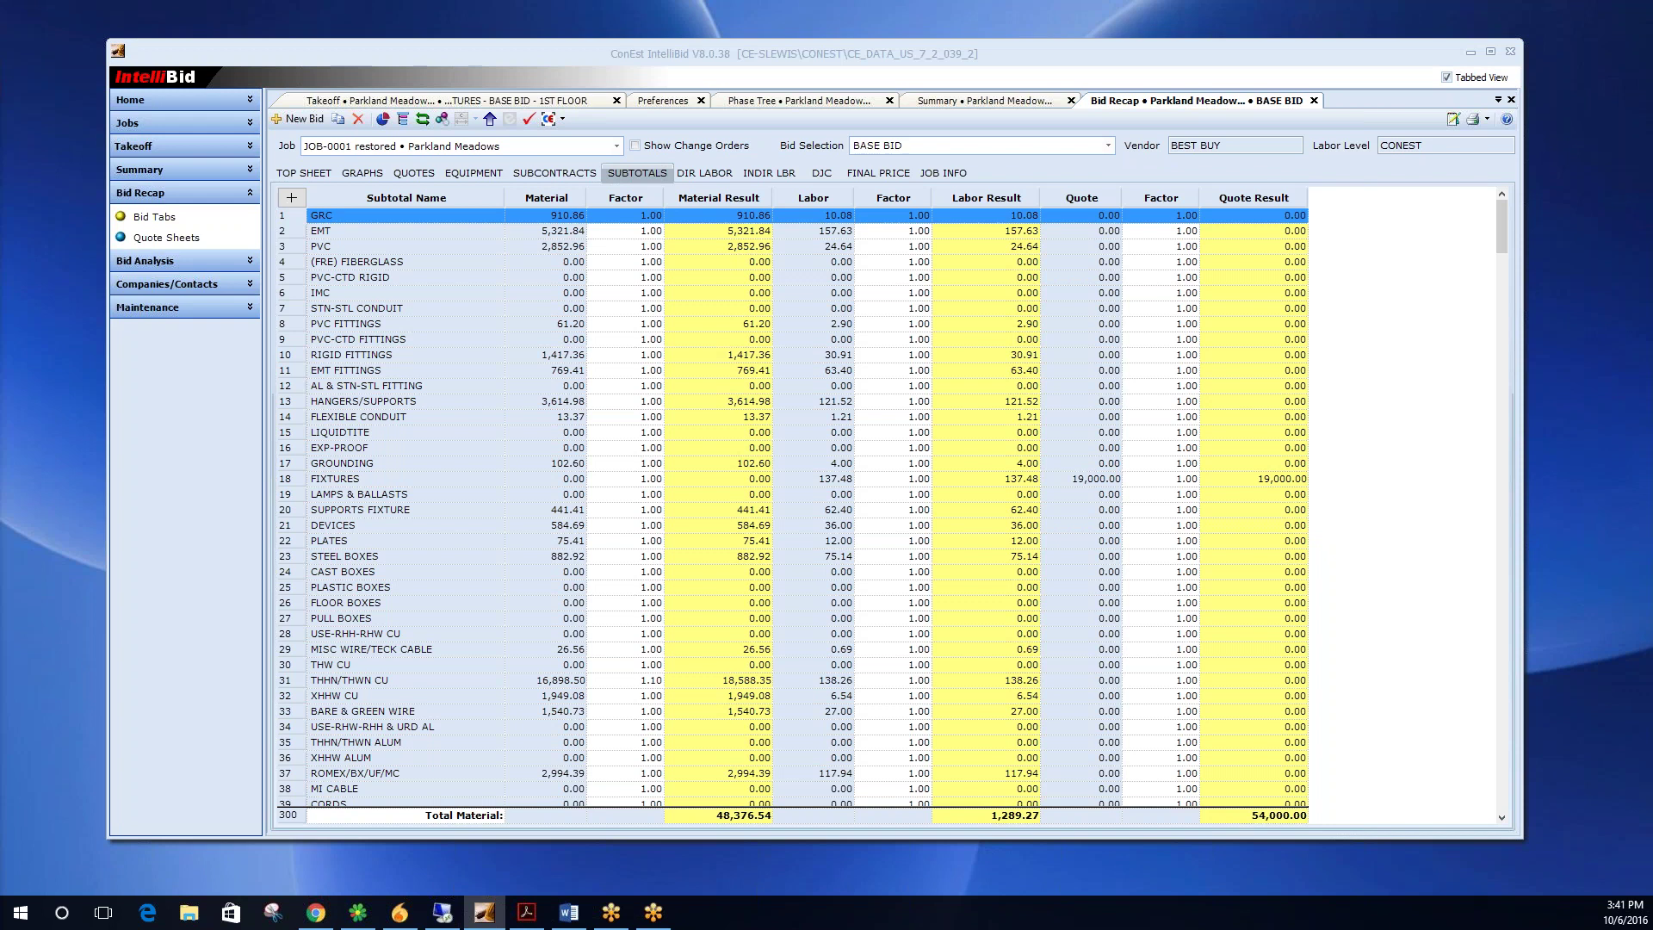
{"action": "key", "text": "alt+Tab"}
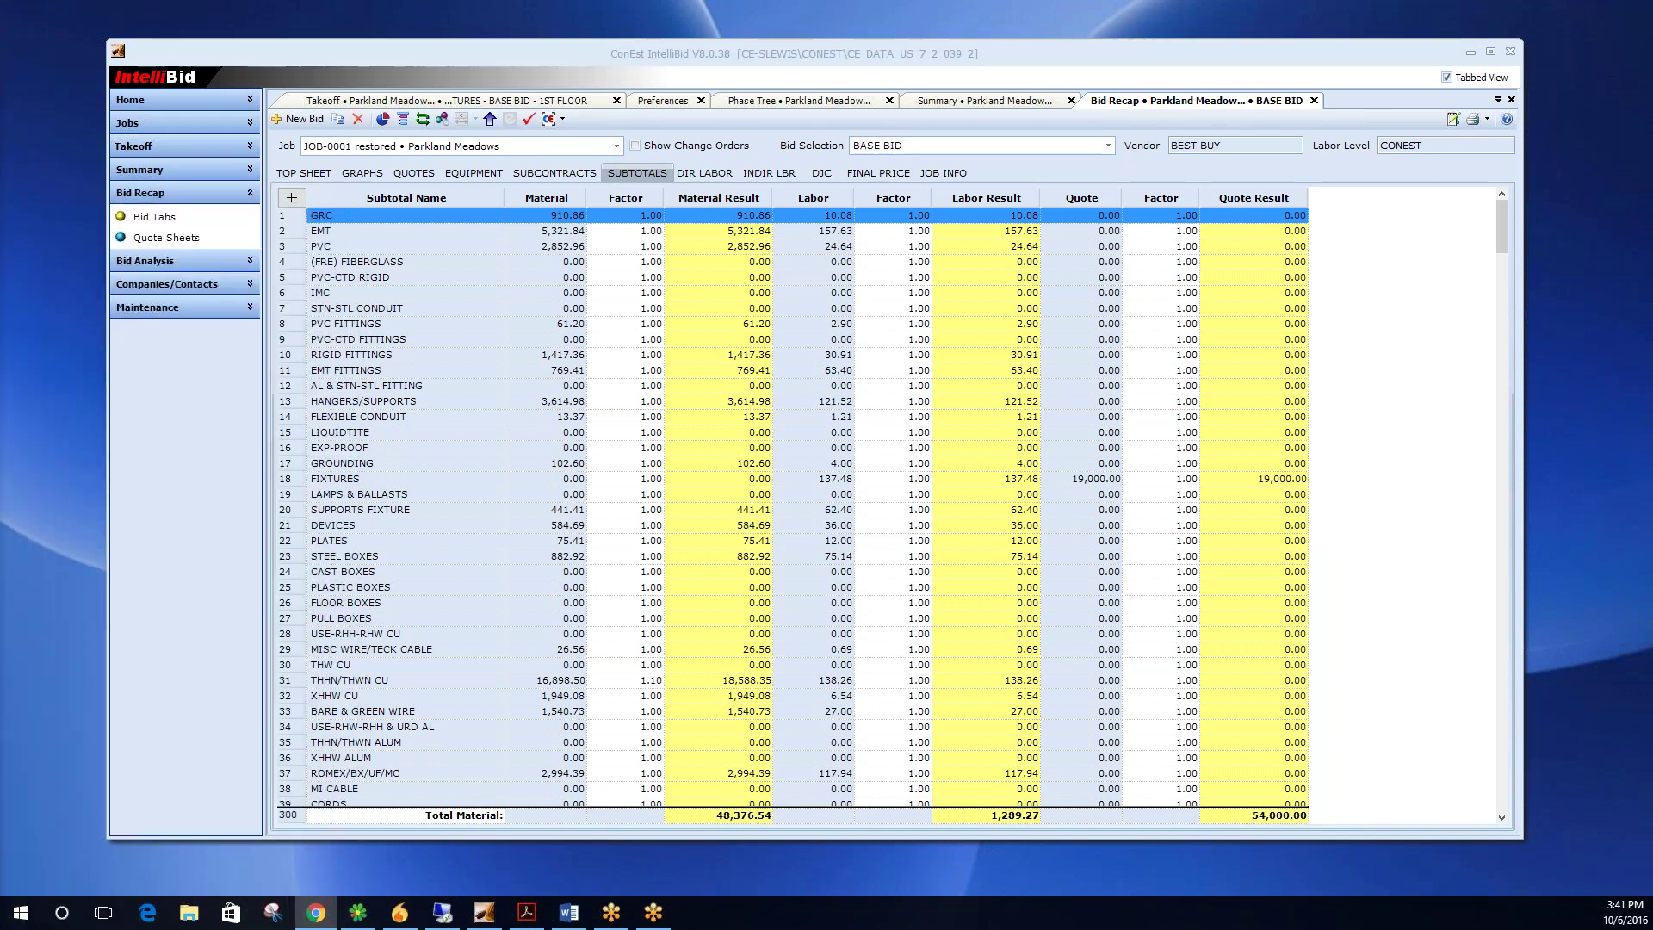
{"action": "key", "text": "alt+Tab"}
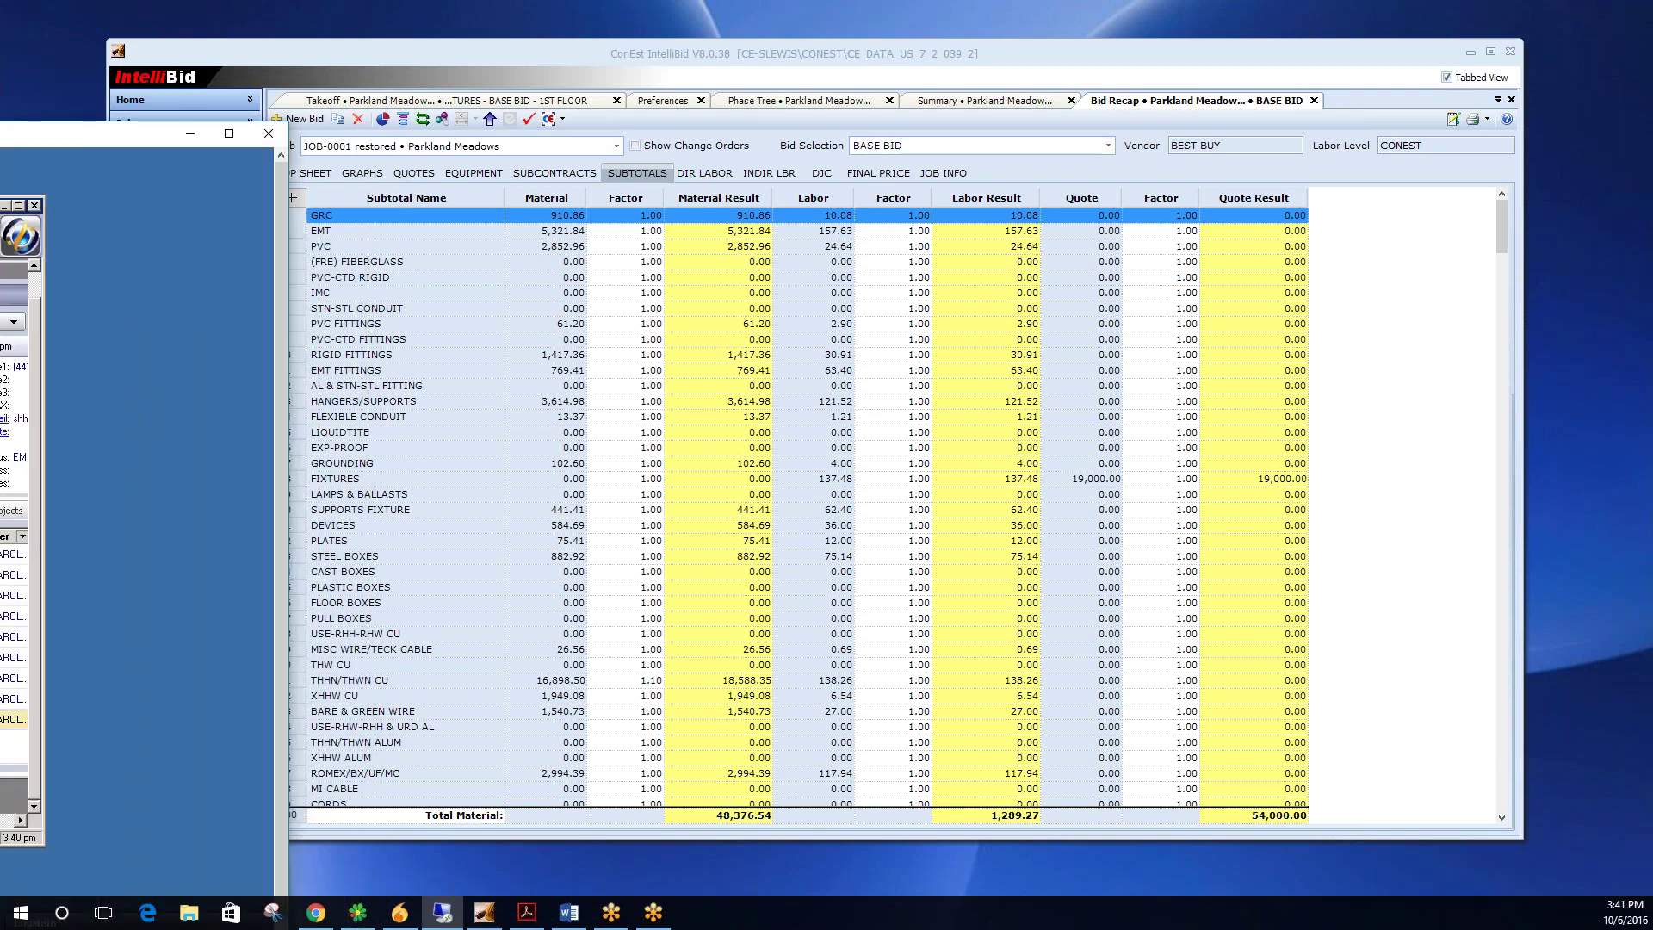
{"action": "key", "text": "alt+Tab"}
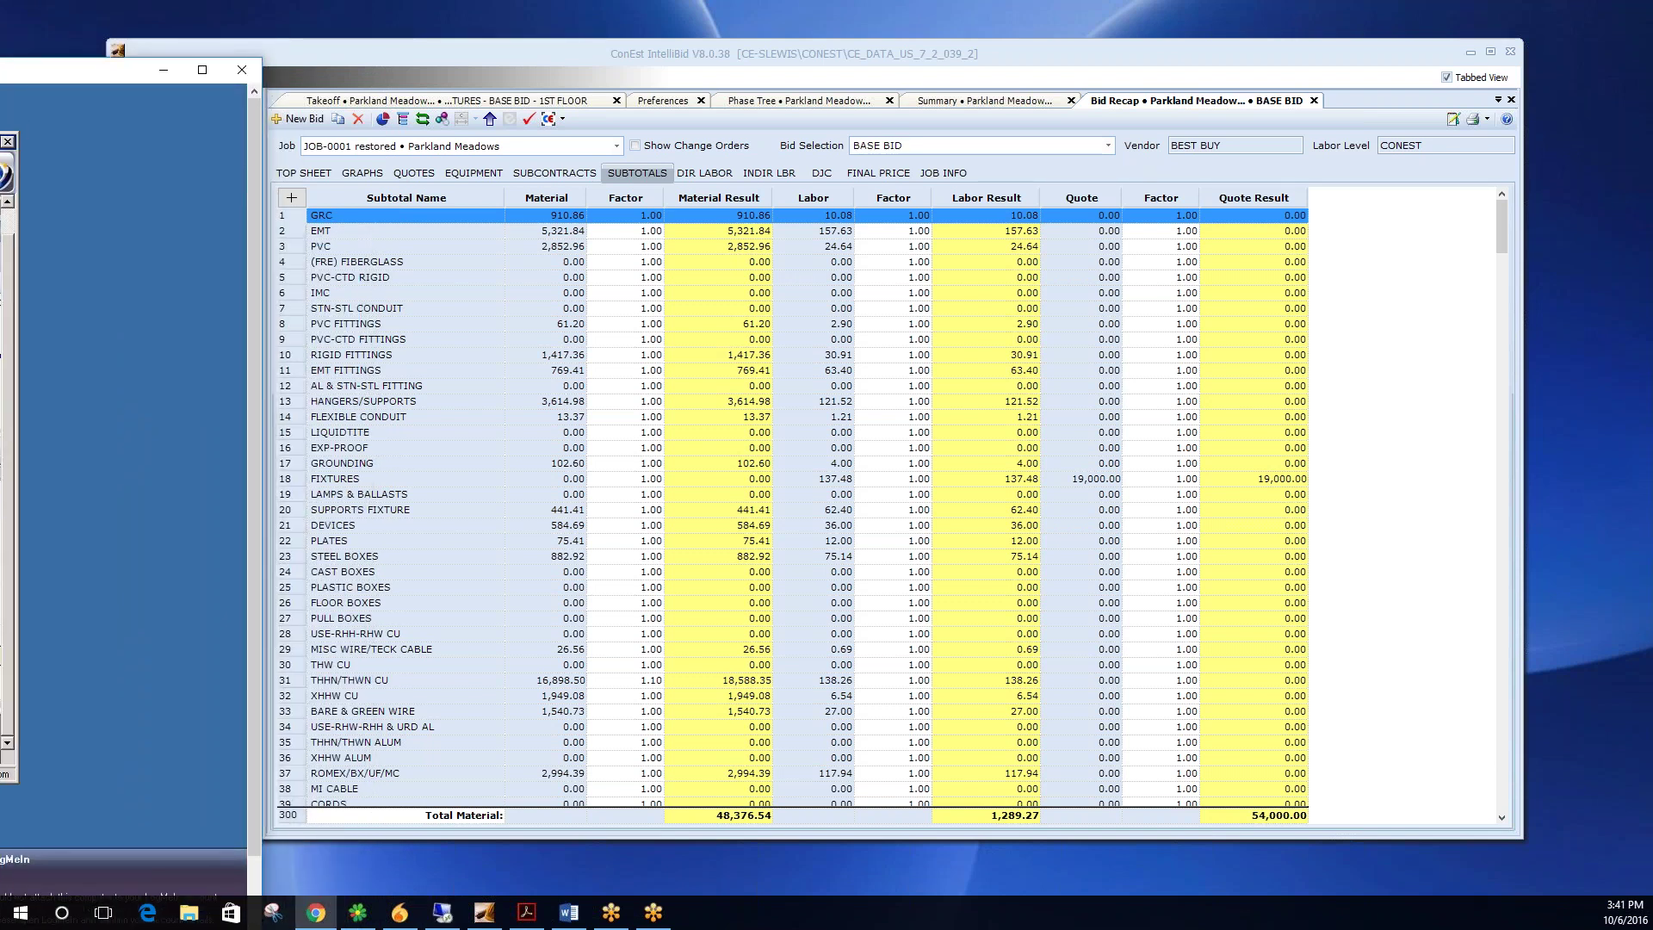
{"action": "key", "text": "alt+Tab"}
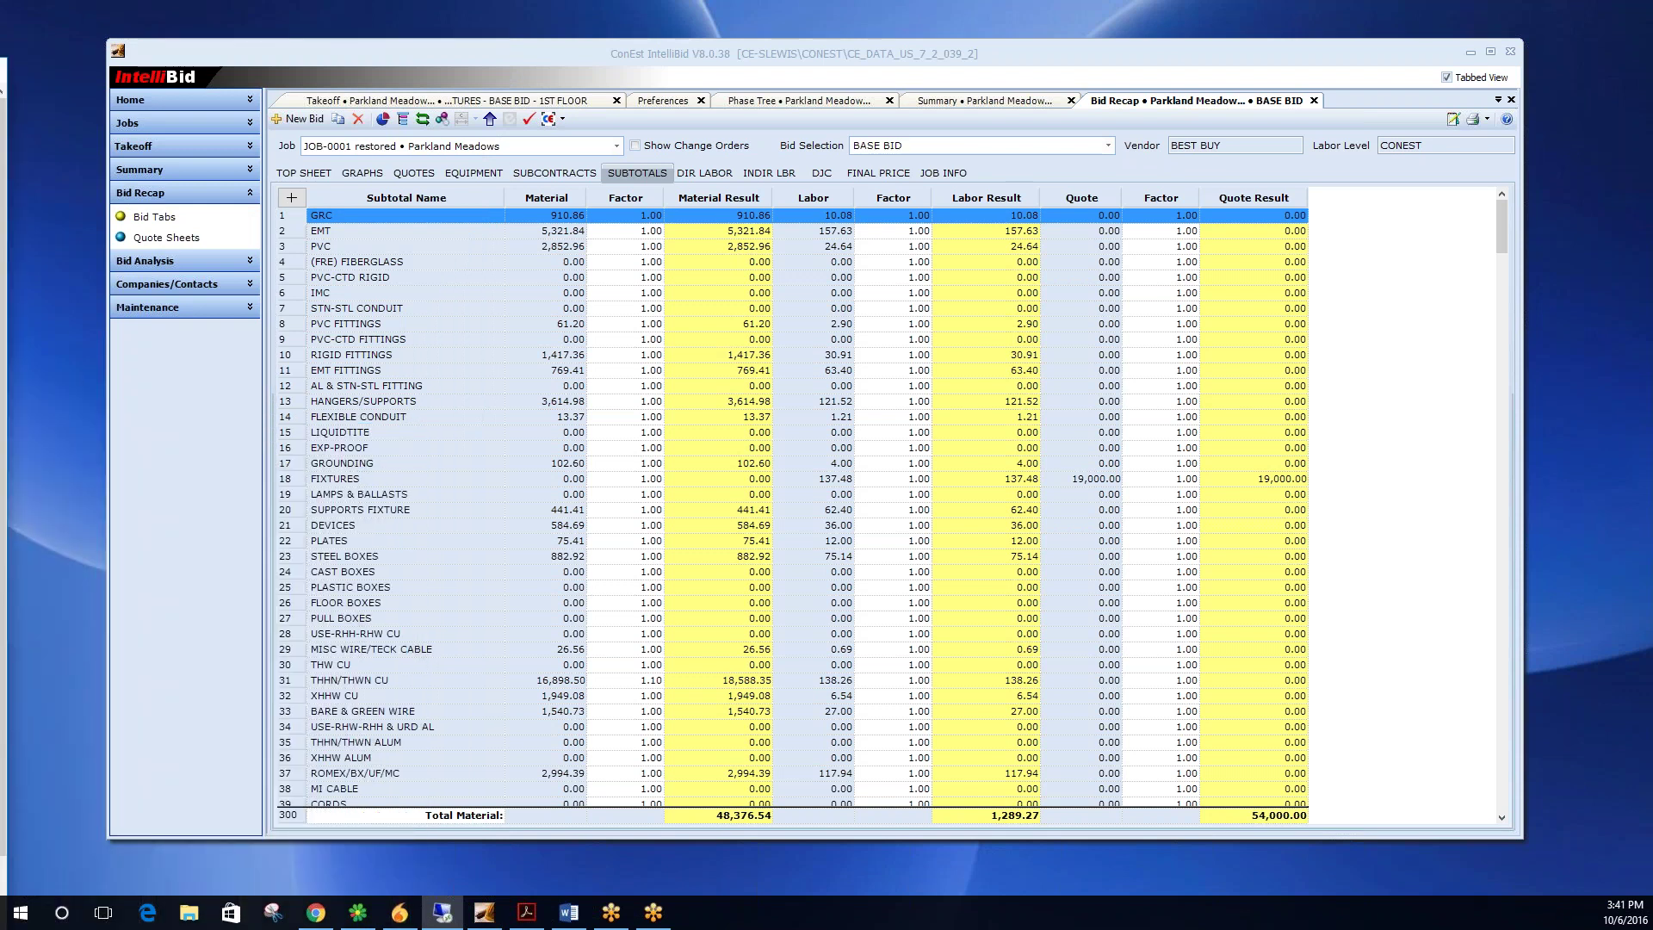
{"action": "key", "text": "alt+Tab"}
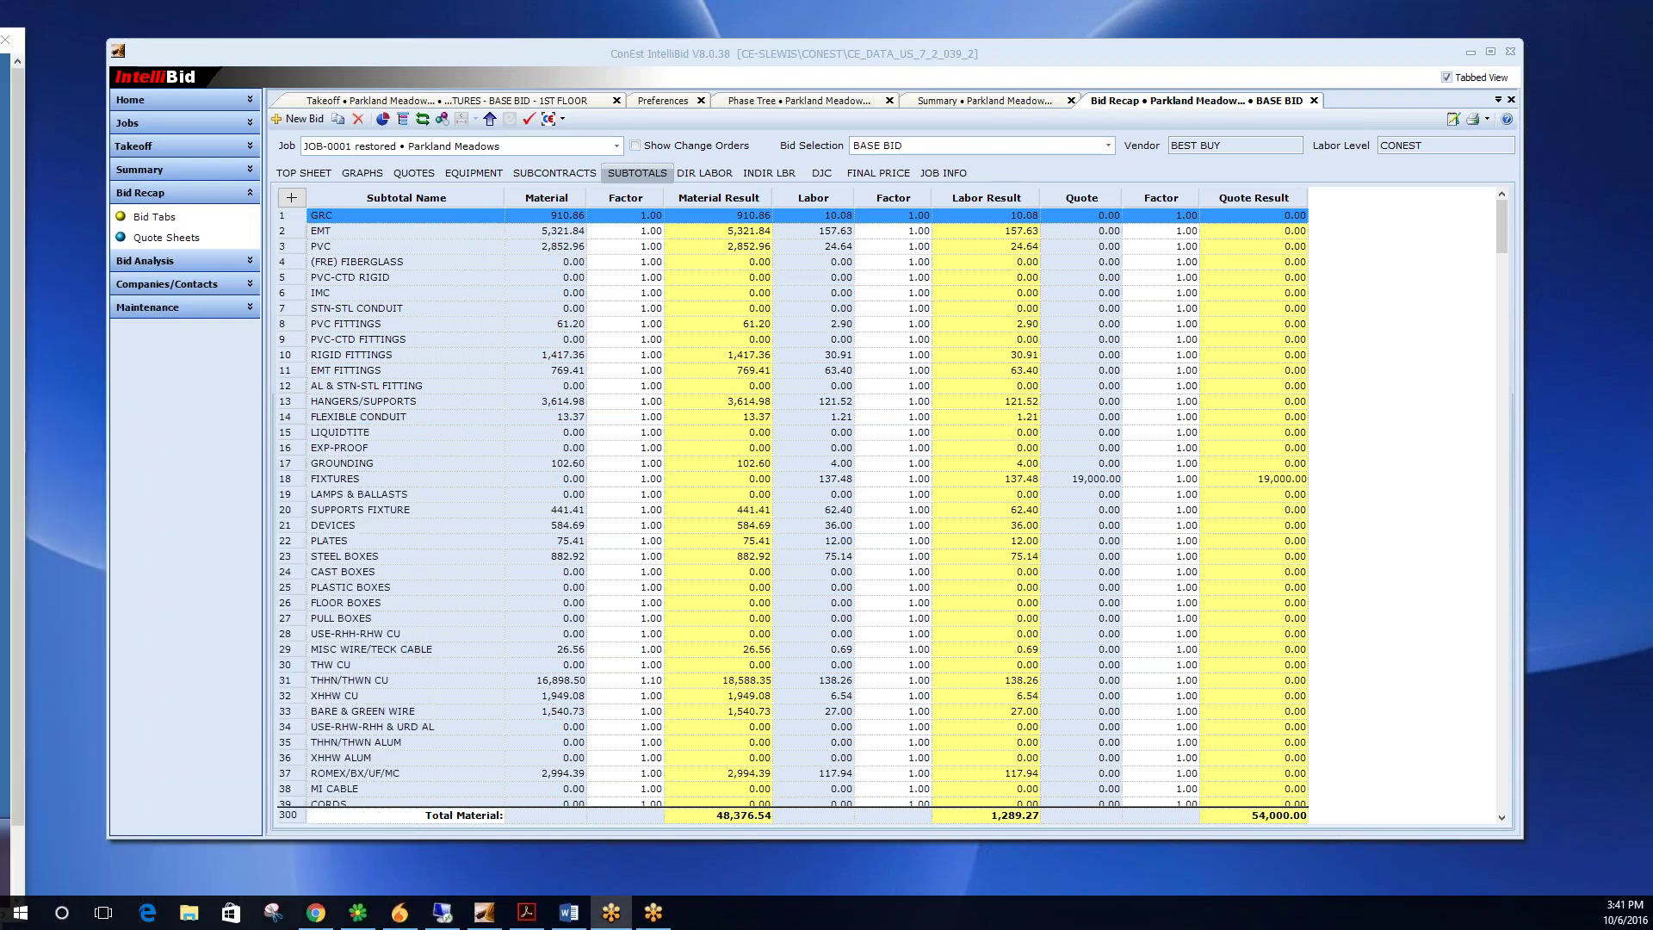
{"action": "key", "text": "alt+Tab"}
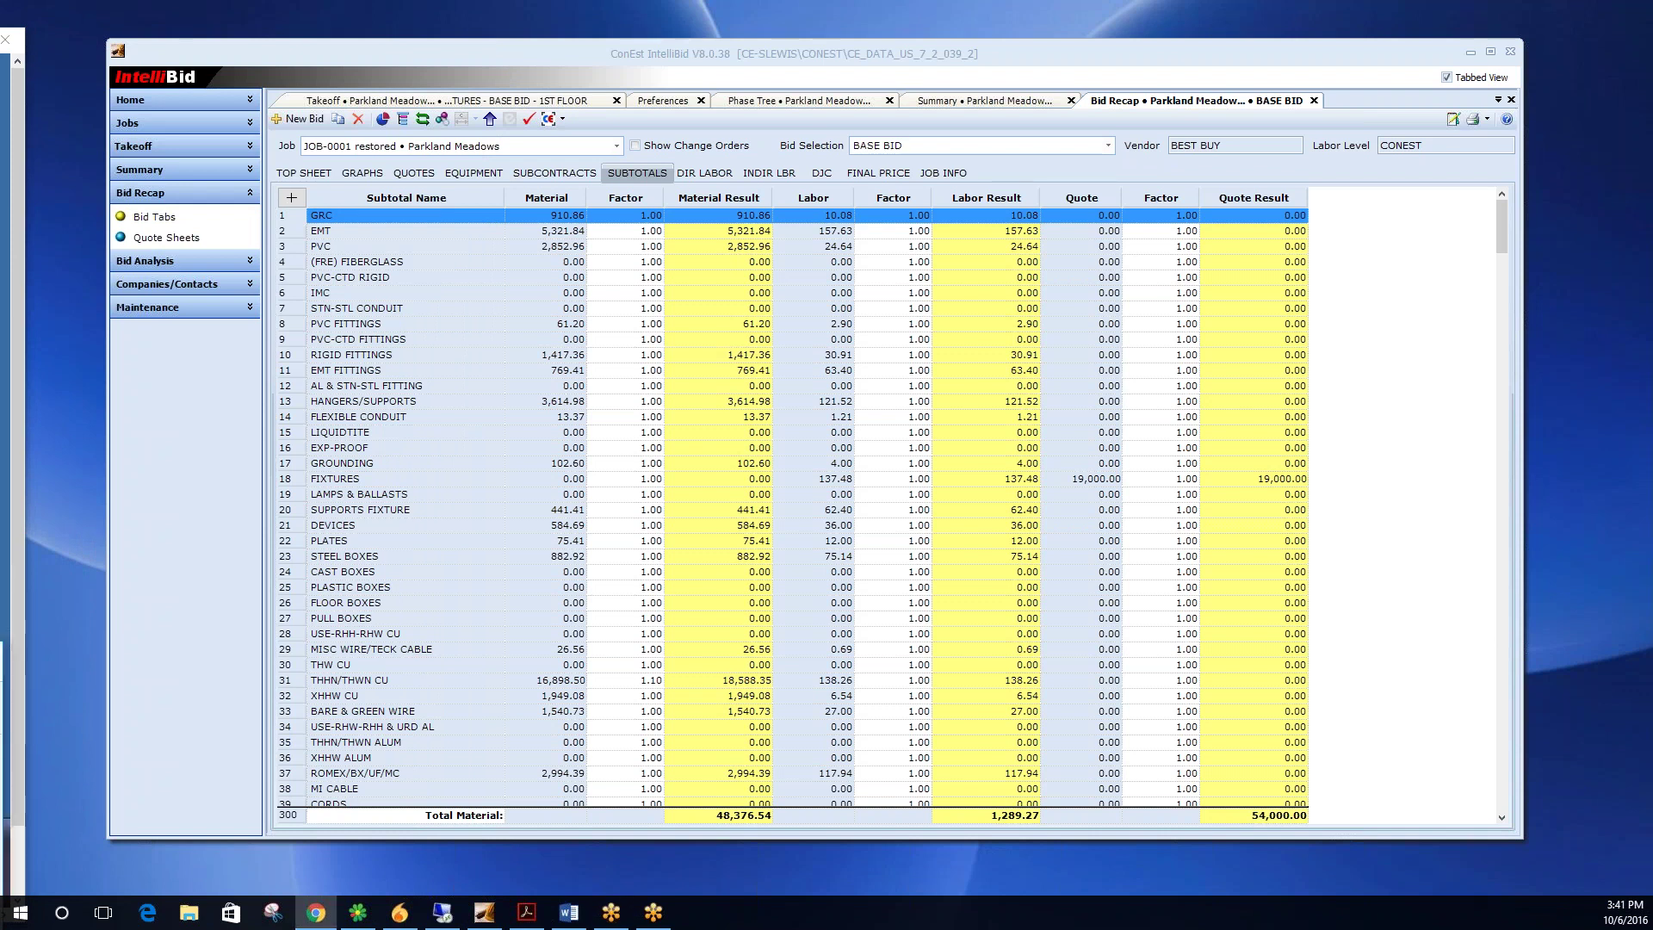